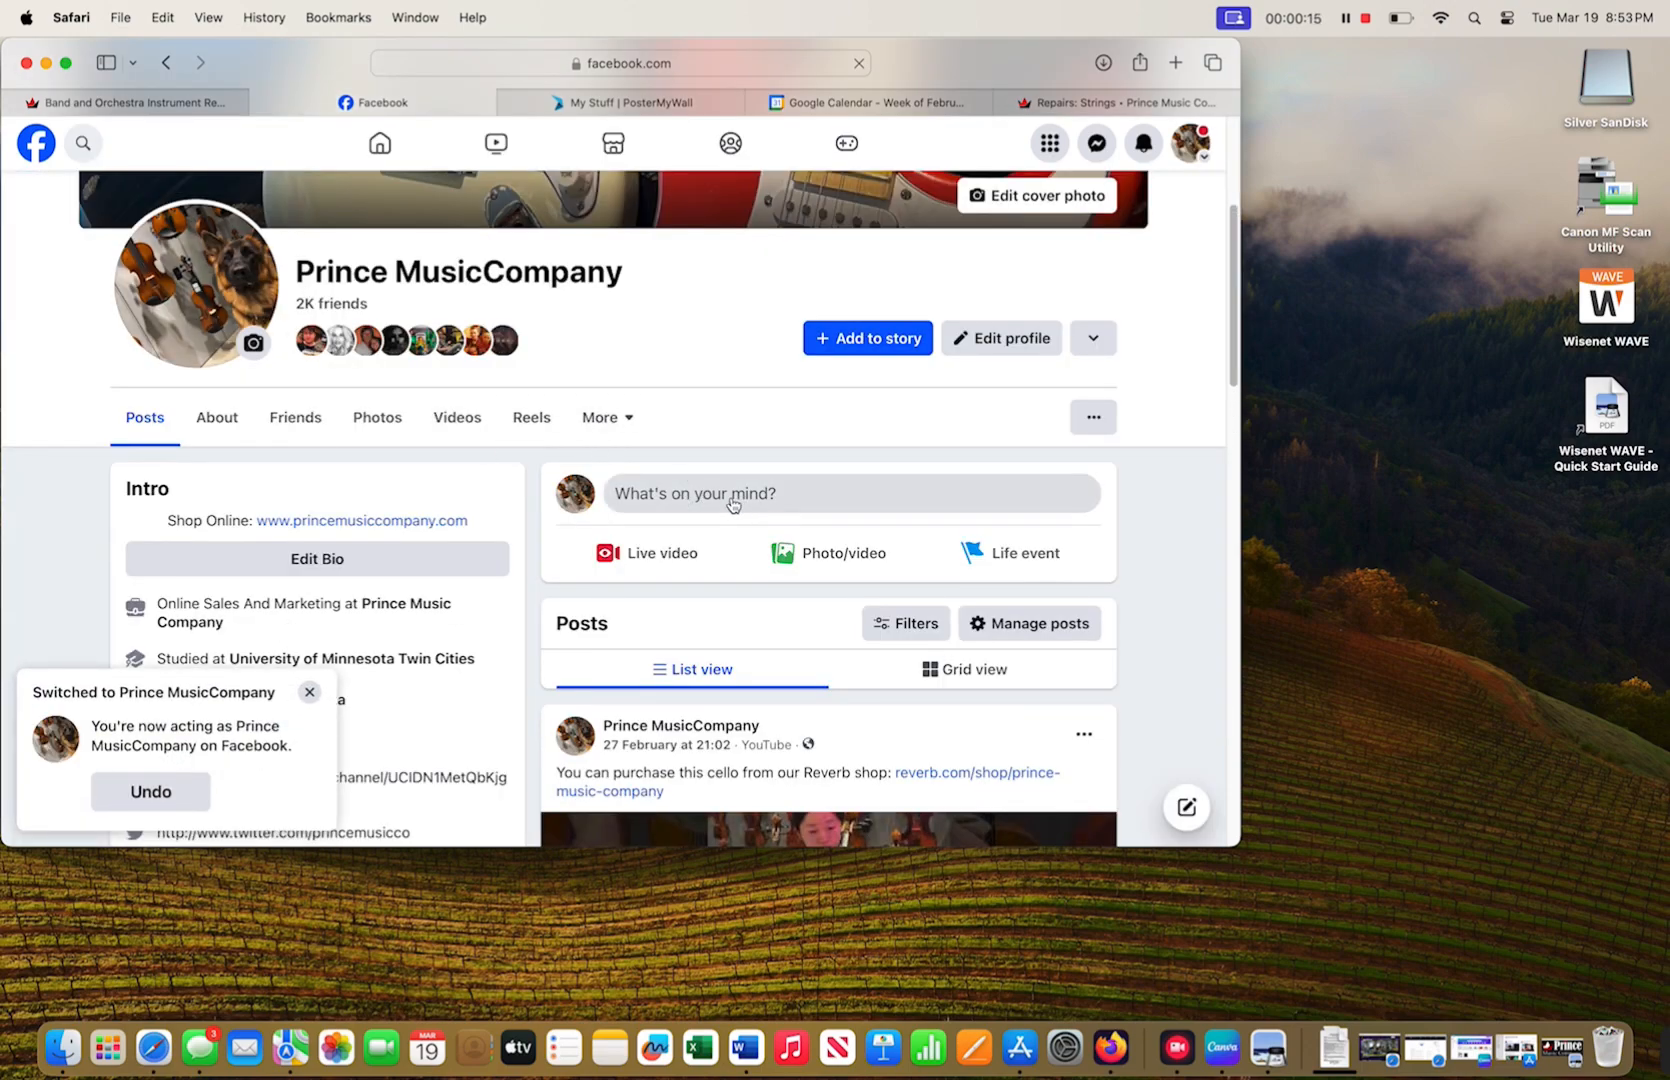
- Switch Facebook to act as the Prince Music Company page
{"action": "left_click", "coordinate": [310, 693]}
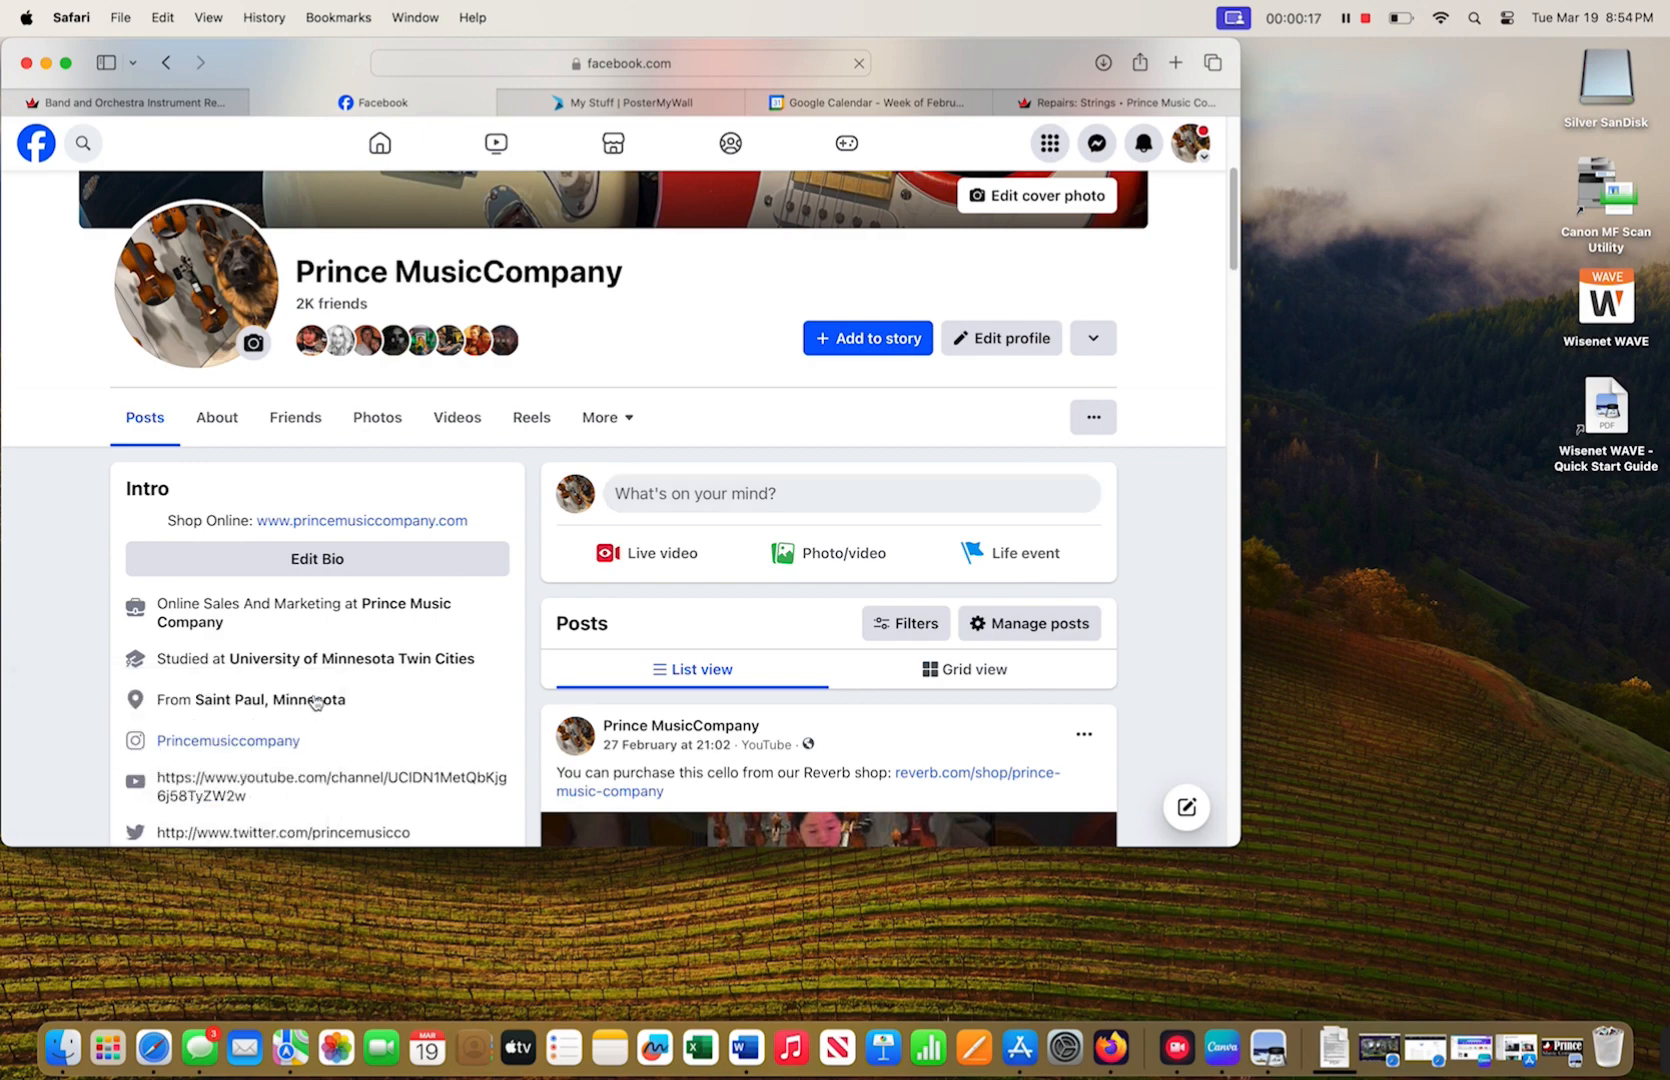
{"action": "left_click", "coordinate": [1190, 143]}
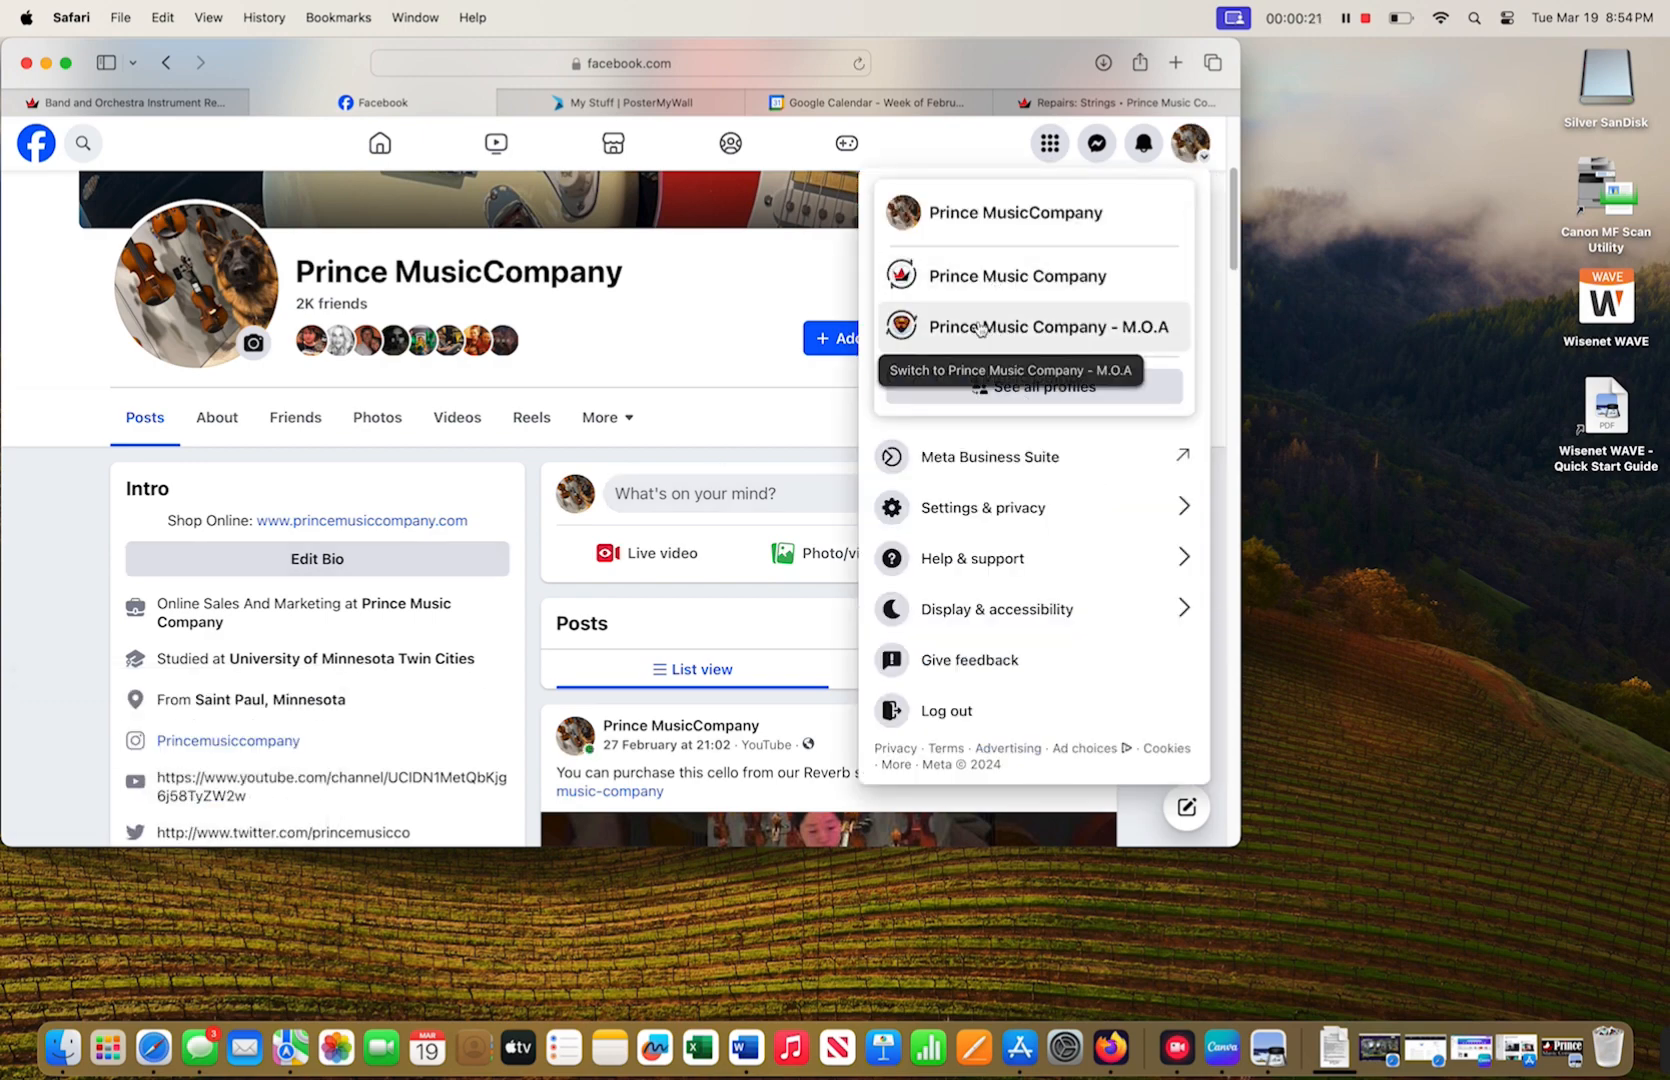
{"action": "left_click", "coordinate": [990, 287]}
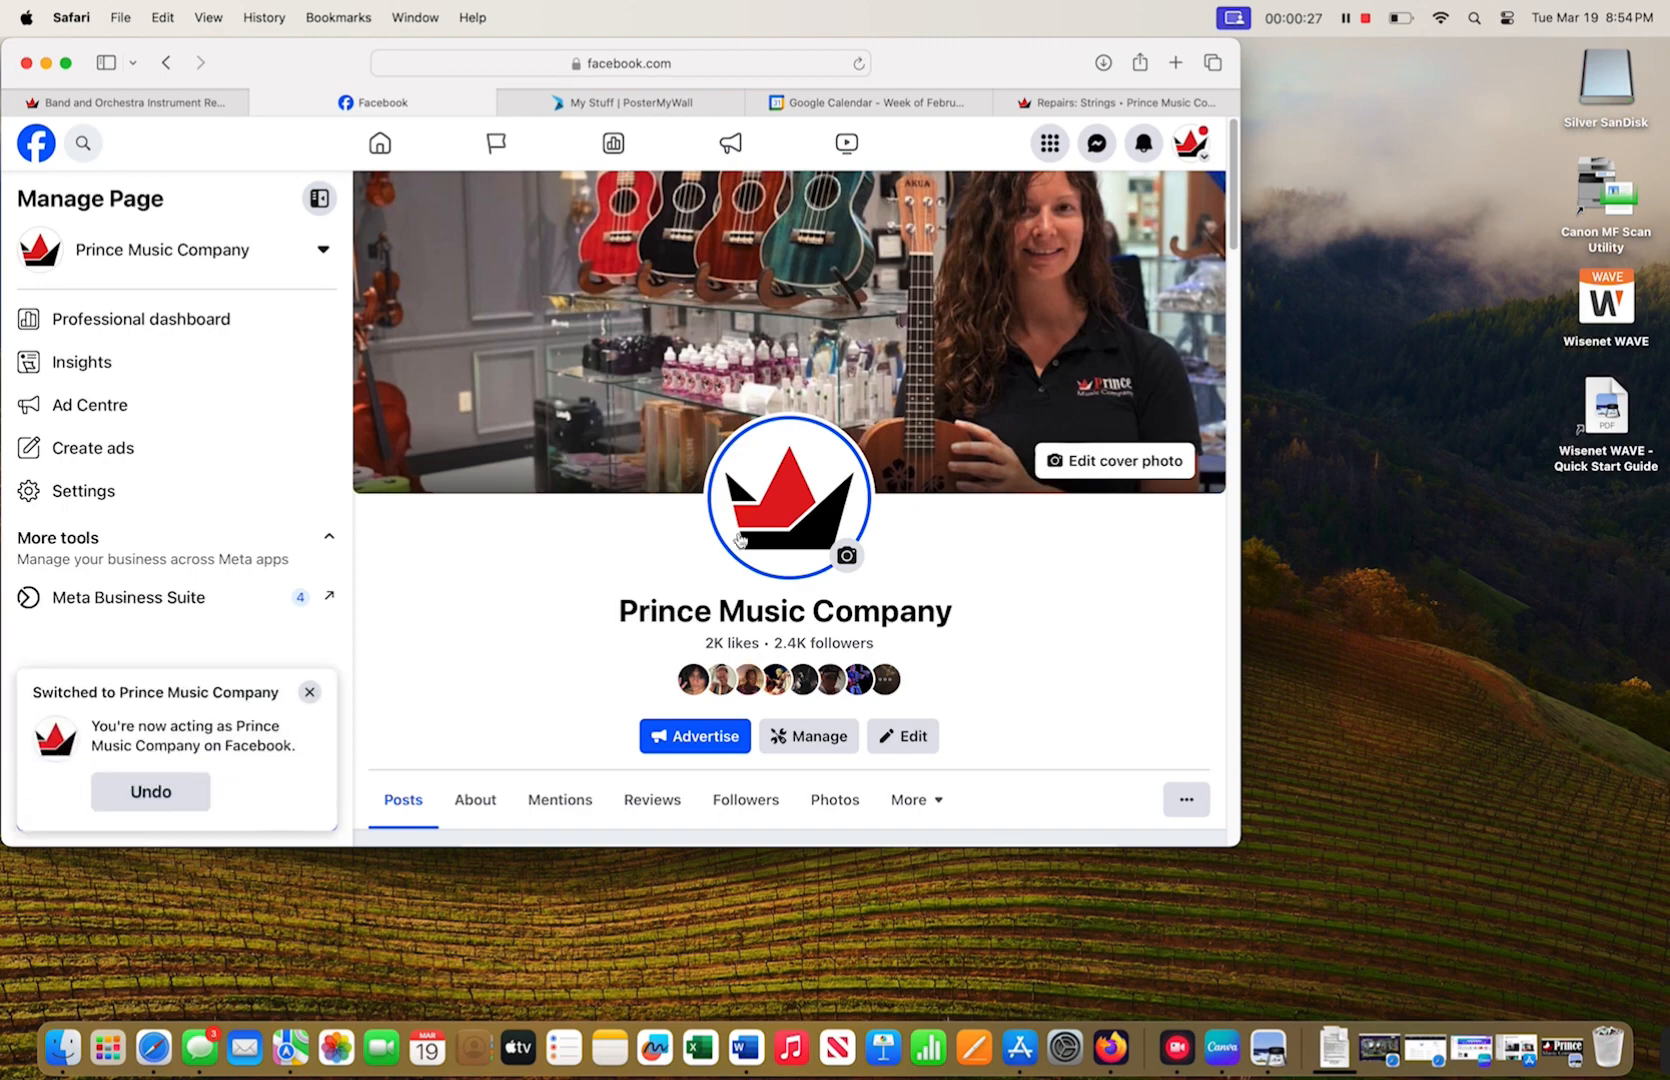
{"action": "left_click", "coordinate": [310, 692]}
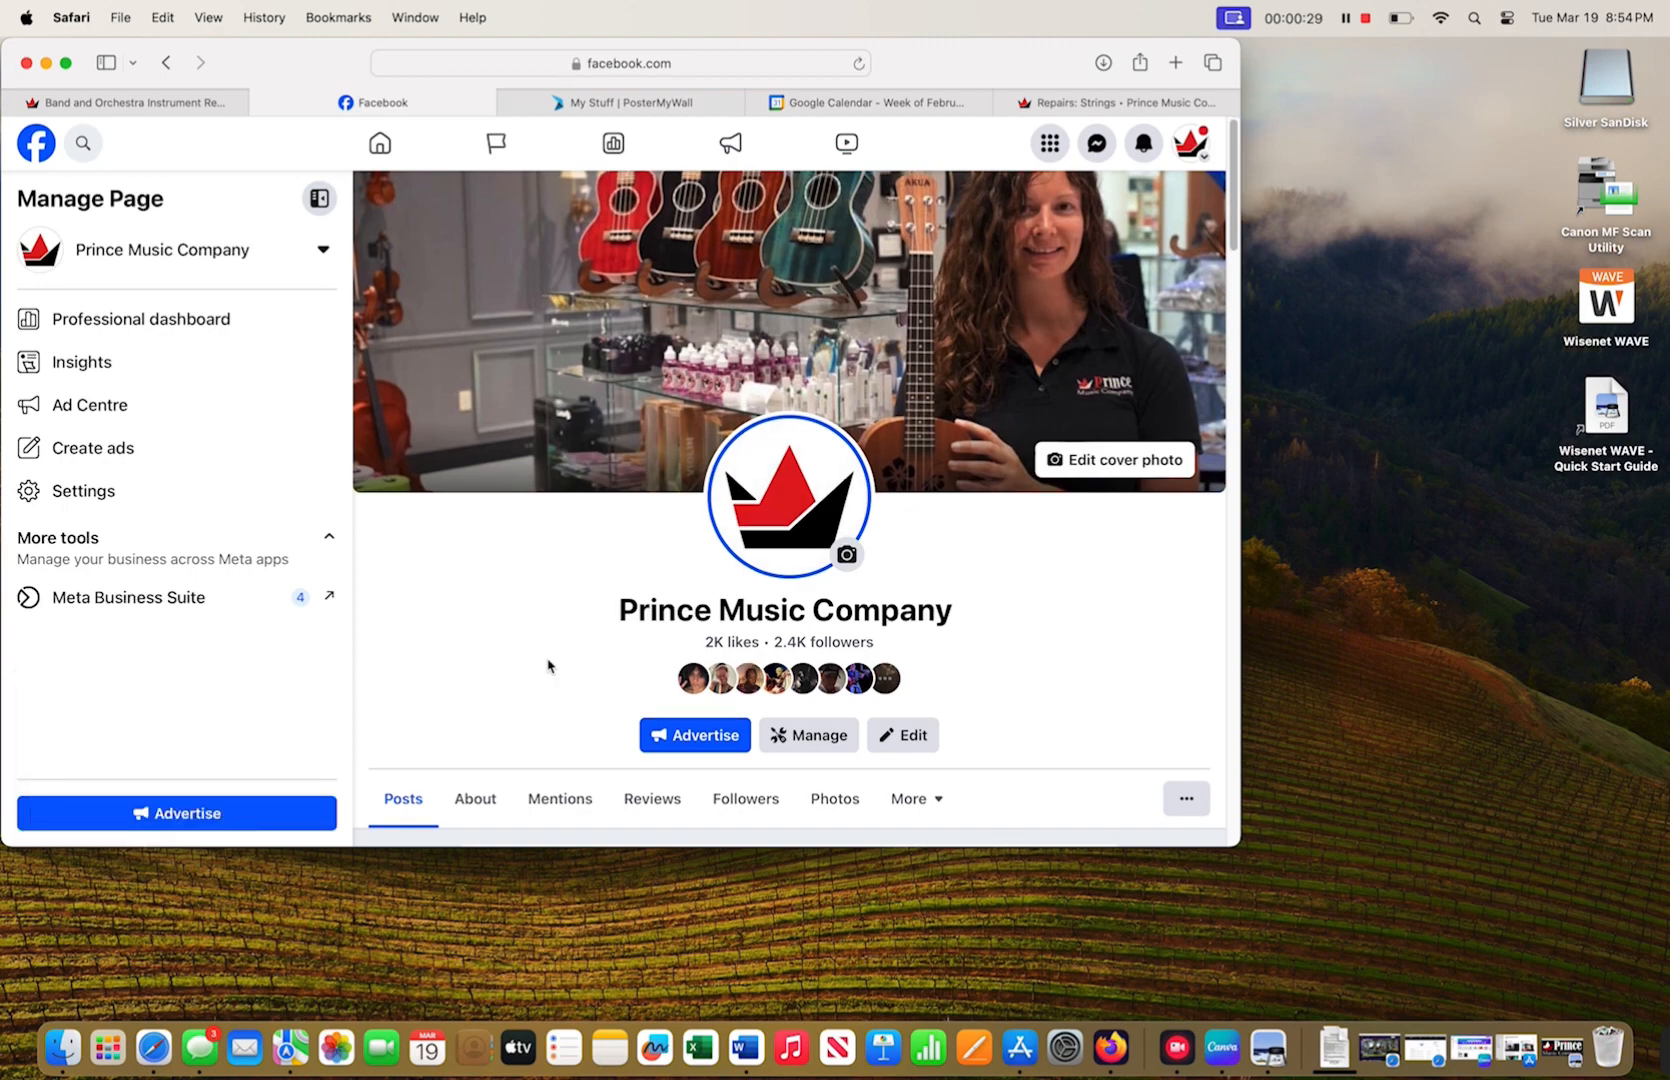
- Start a new post for the page from 'What's on your mind?'
{"action": "scroll", "coordinate": [548, 665], "scroll_direction": "down", "scroll_amount": 8}
{"action": "scroll", "coordinate": [548, 665], "scroll_direction": "down", "scroll_amount": 15}
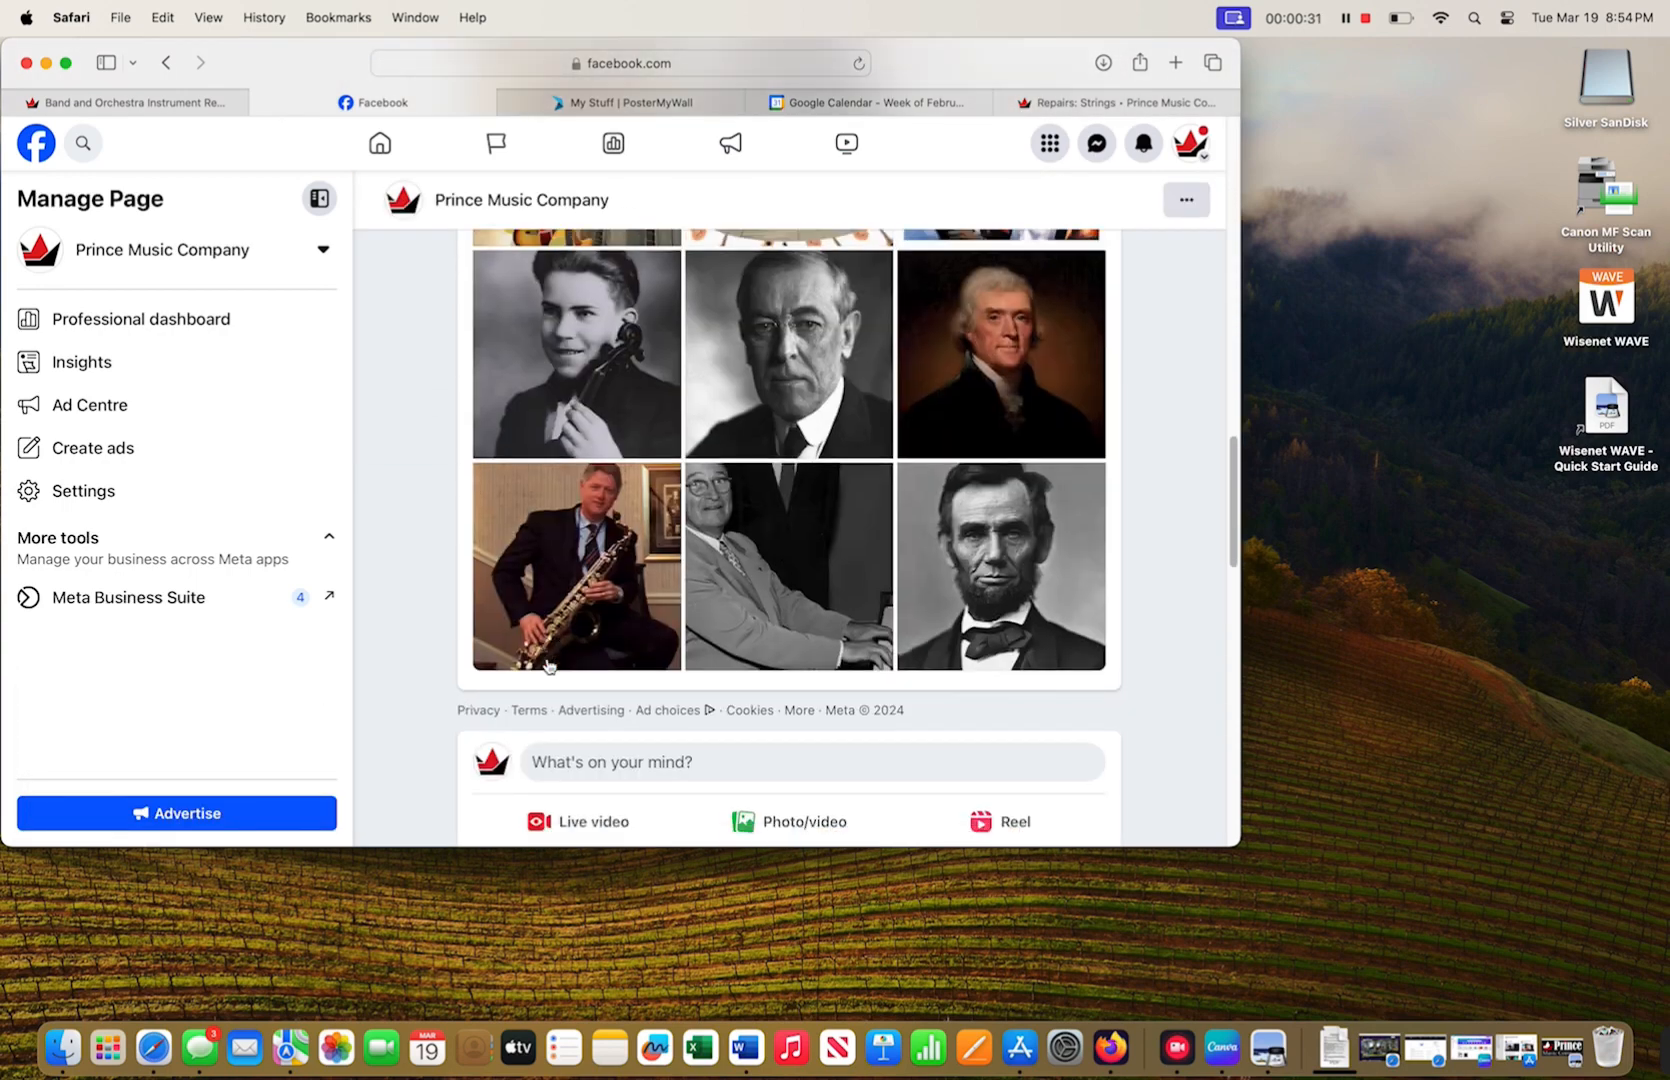
{"action": "scroll", "coordinate": [548, 665], "scroll_direction": "down", "scroll_amount": 10}
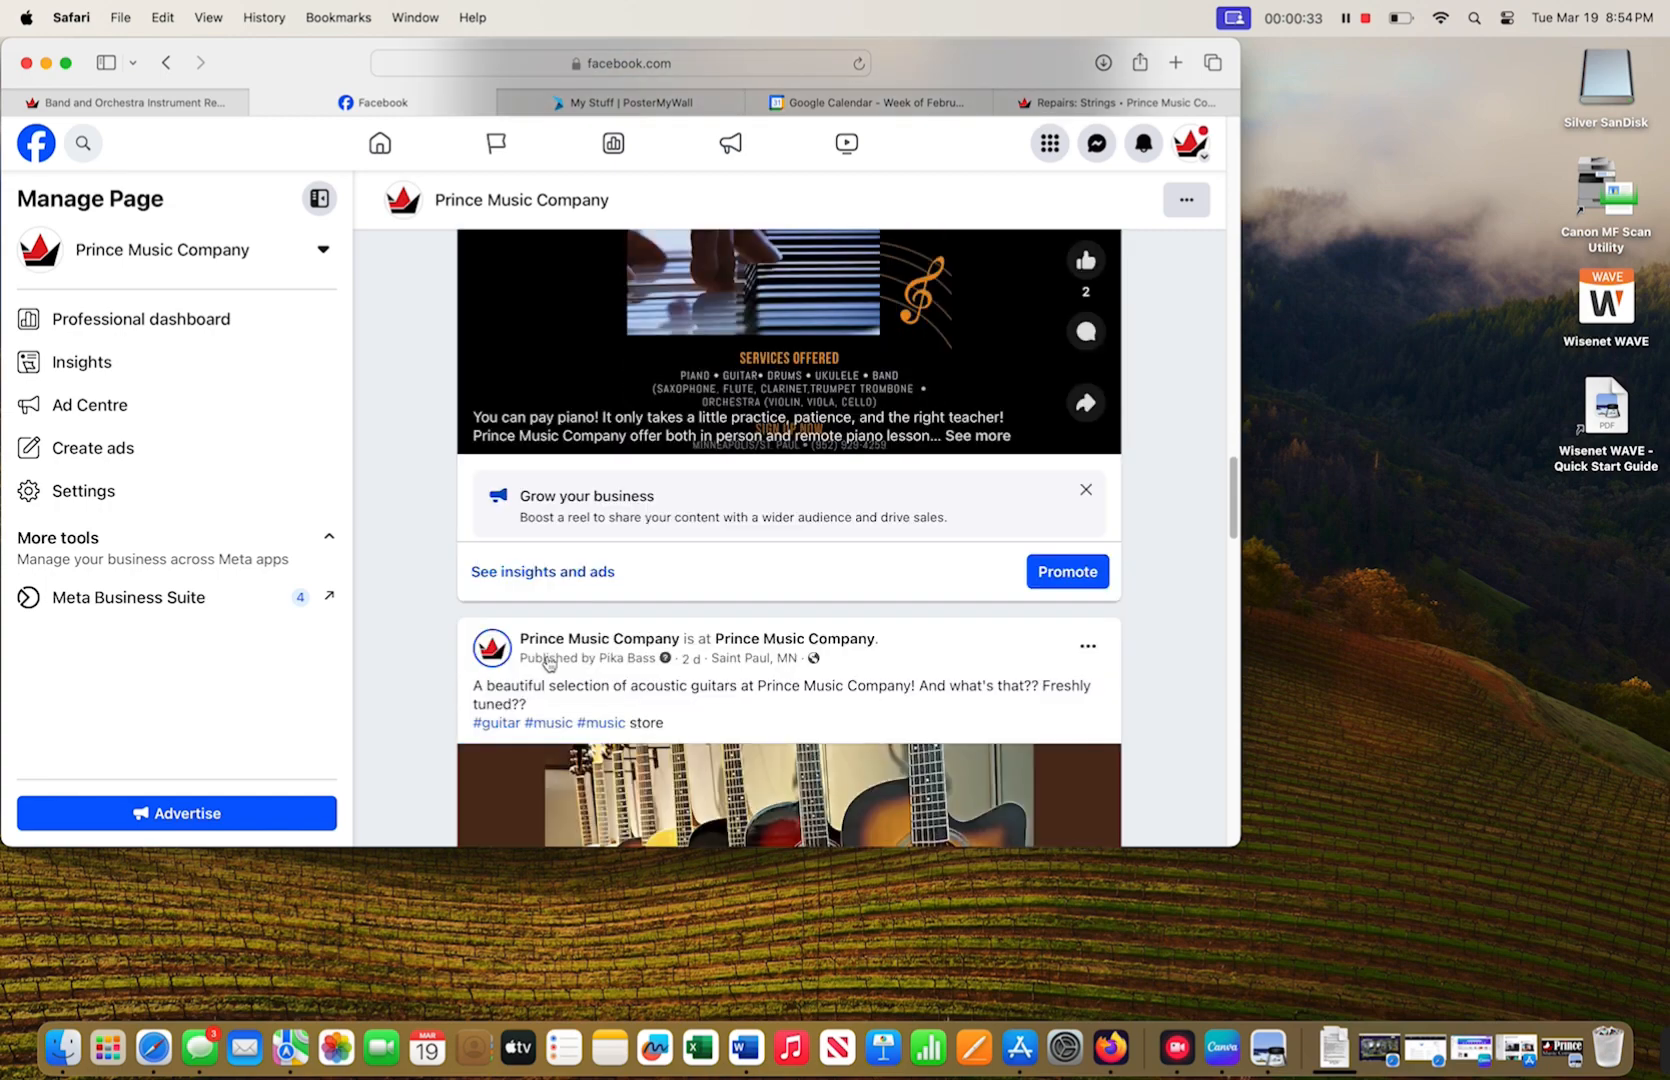
{"action": "scroll", "coordinate": [548, 665], "scroll_direction": "up", "scroll_amount": 5}
{"action": "scroll", "coordinate": [548, 665], "scroll_direction": "up", "scroll_amount": 8}
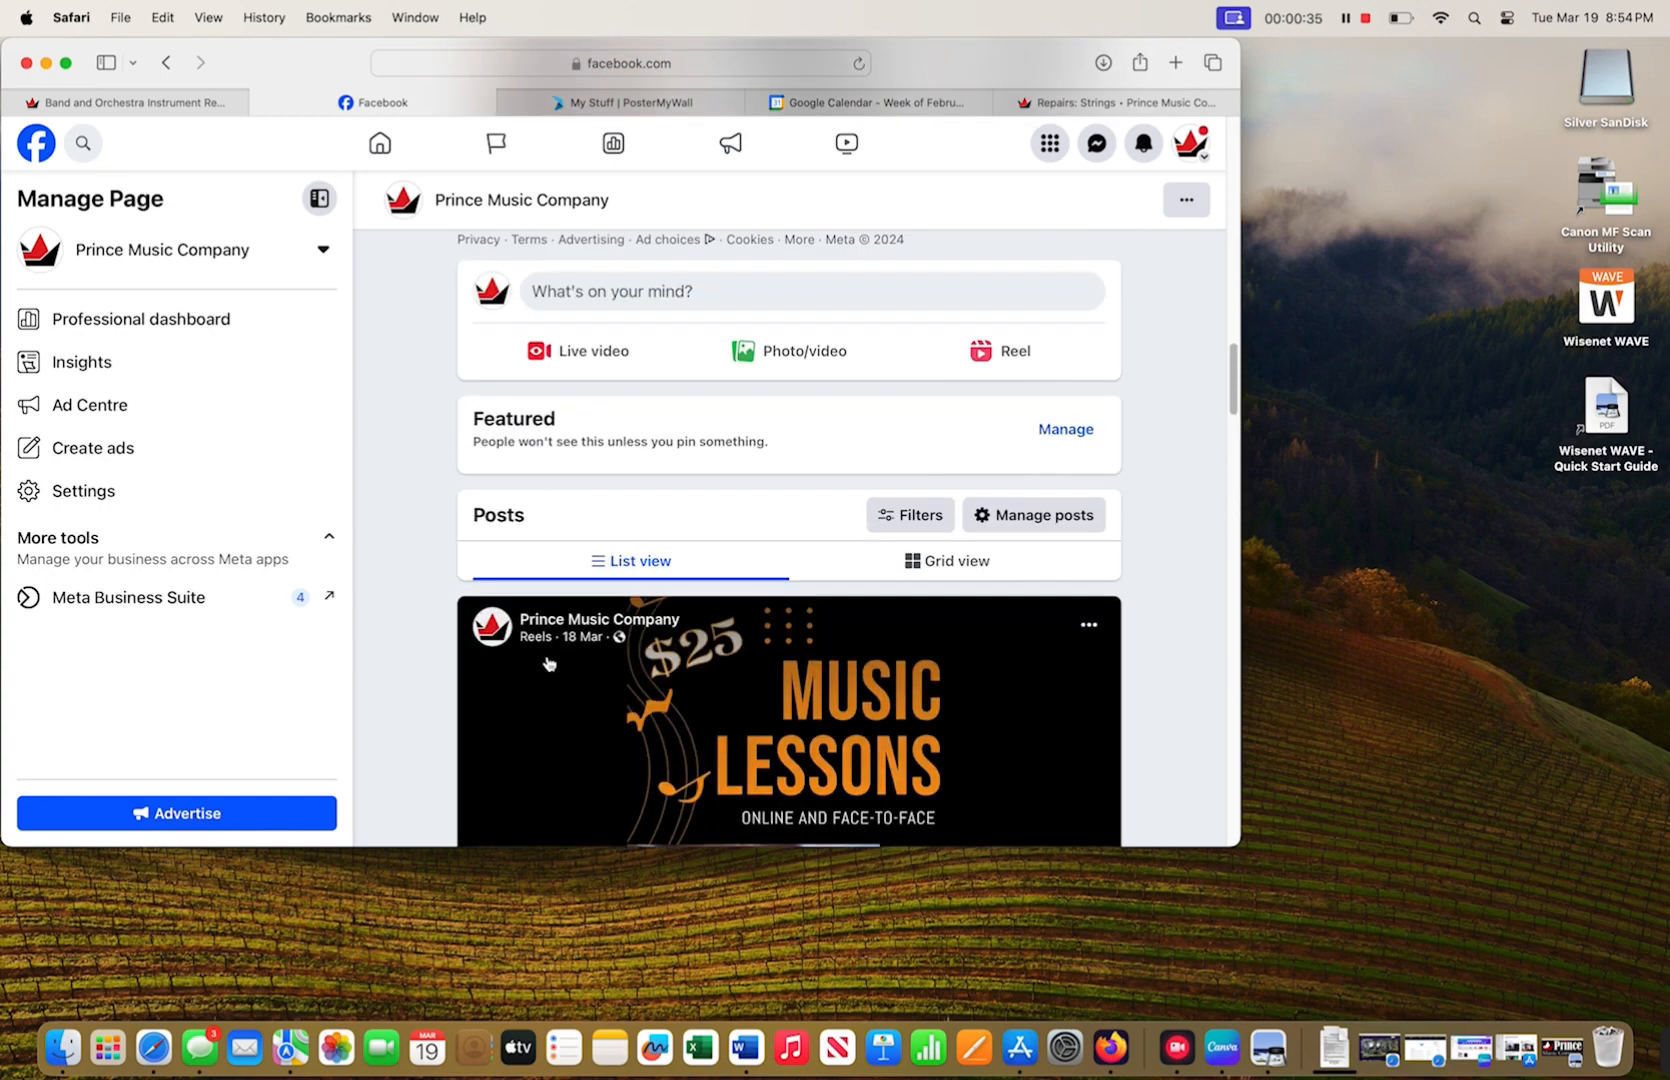
{"action": "left_click", "coordinate": [670, 530]}
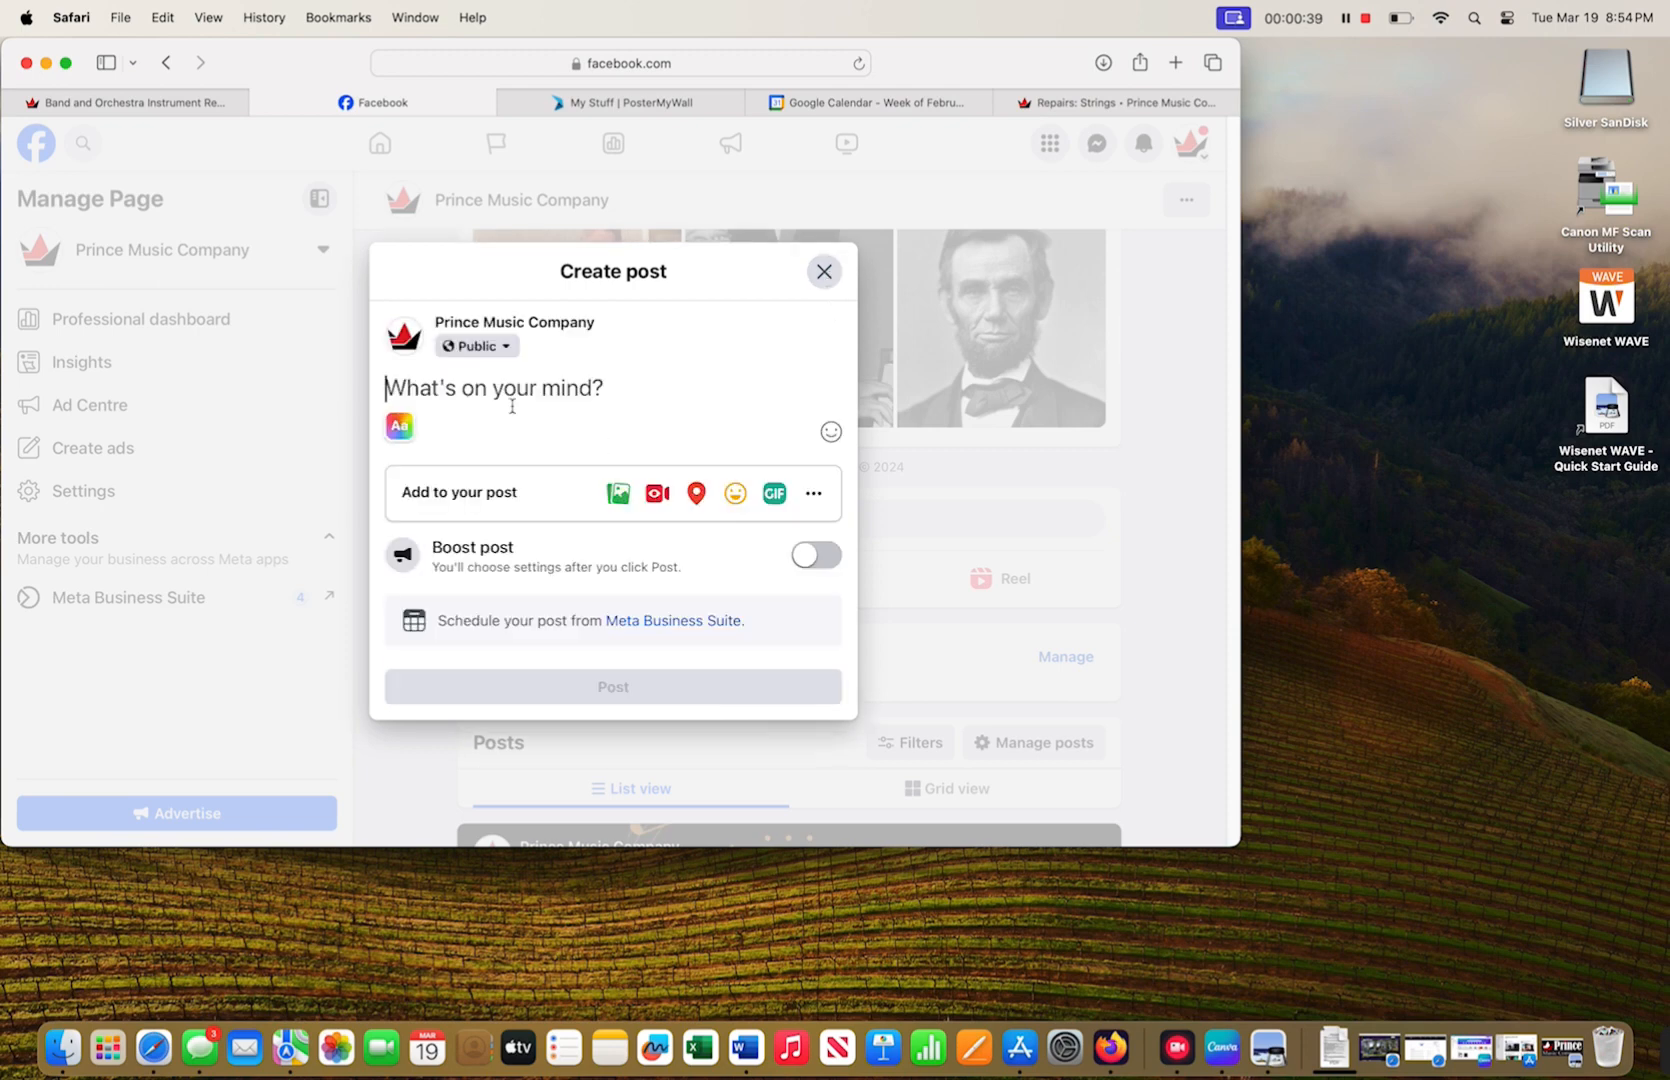
- Try a black text background in the post draft, then close it
{"action": "type", "text": "text"}
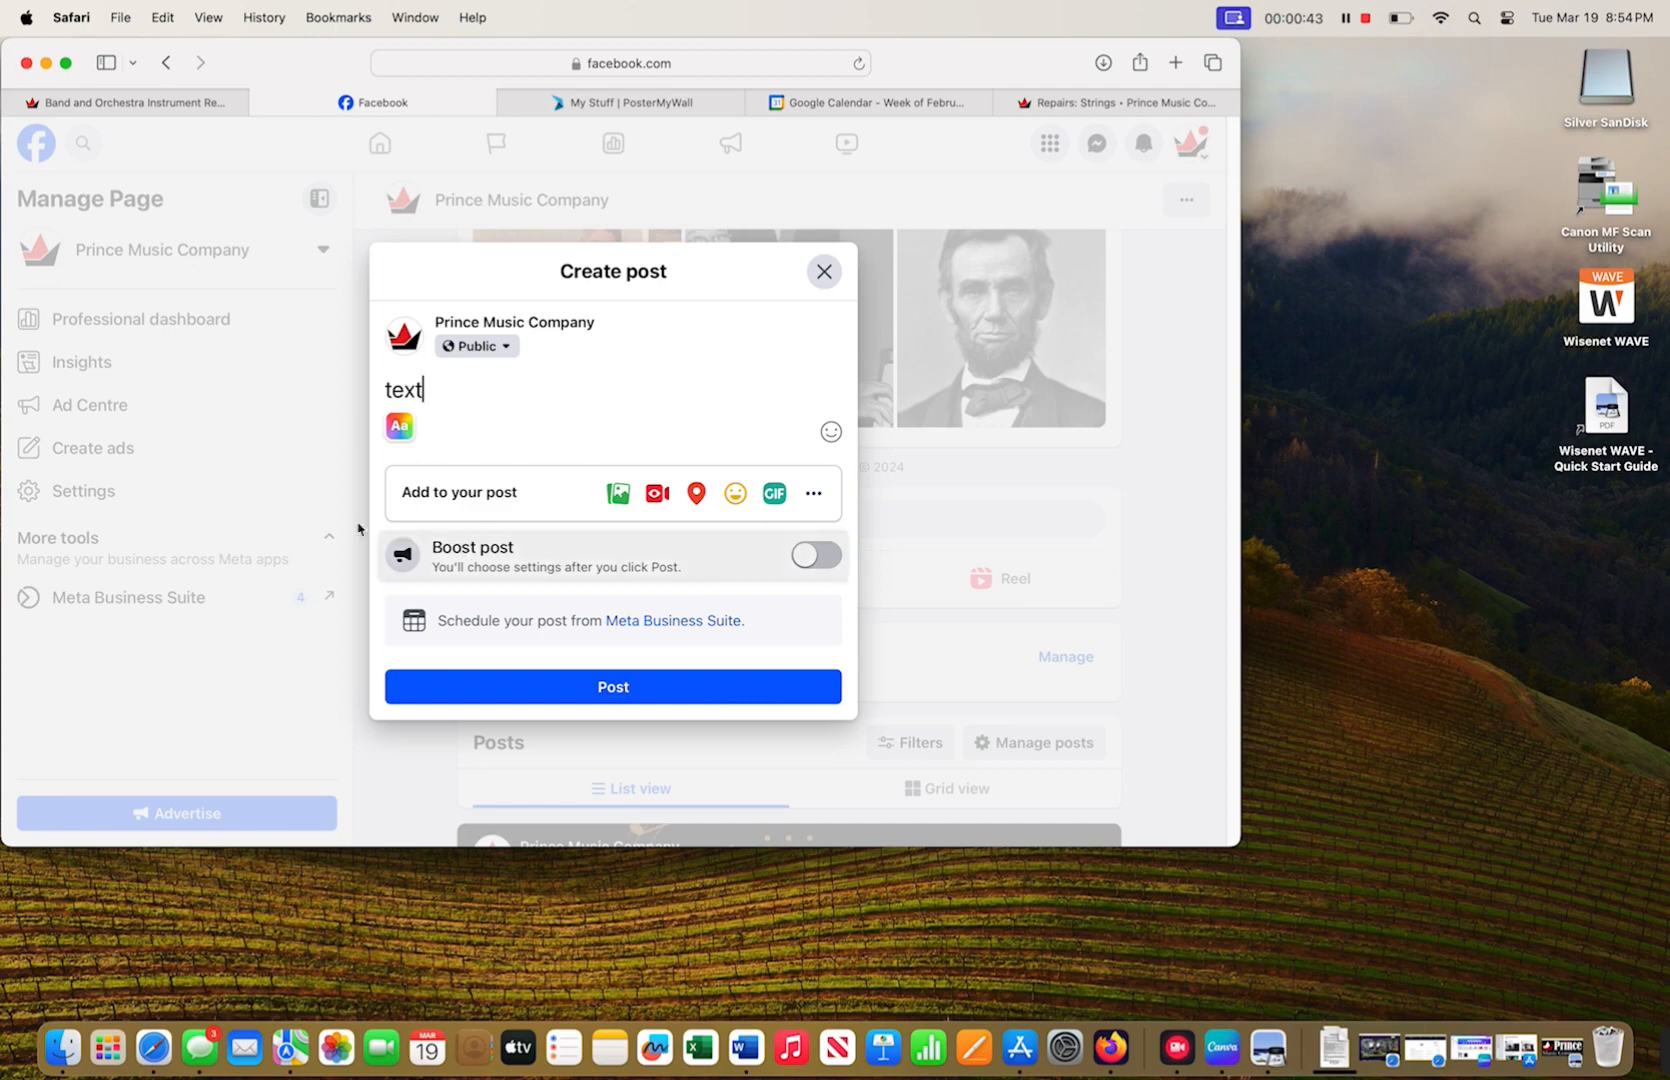
{"action": "left_click", "coordinate": [399, 426]}
{"action": "left_click", "coordinate": [547, 432]}
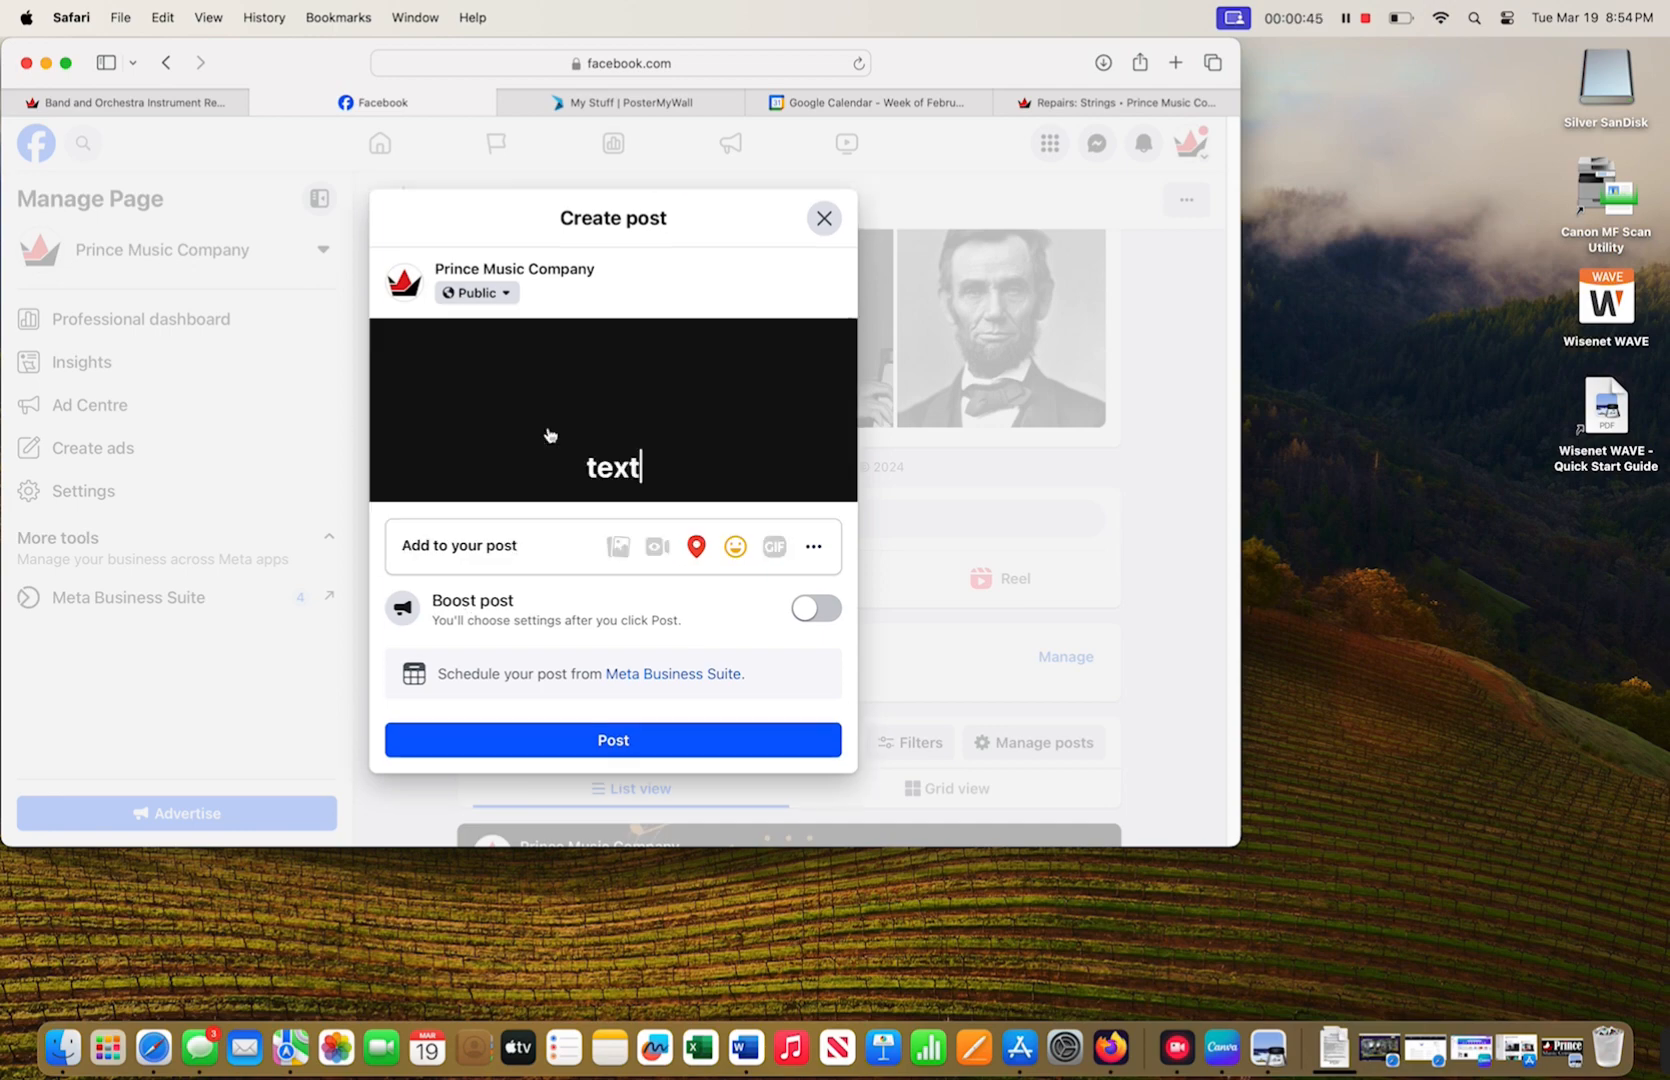
{"action": "left_click", "coordinate": [822, 222]}
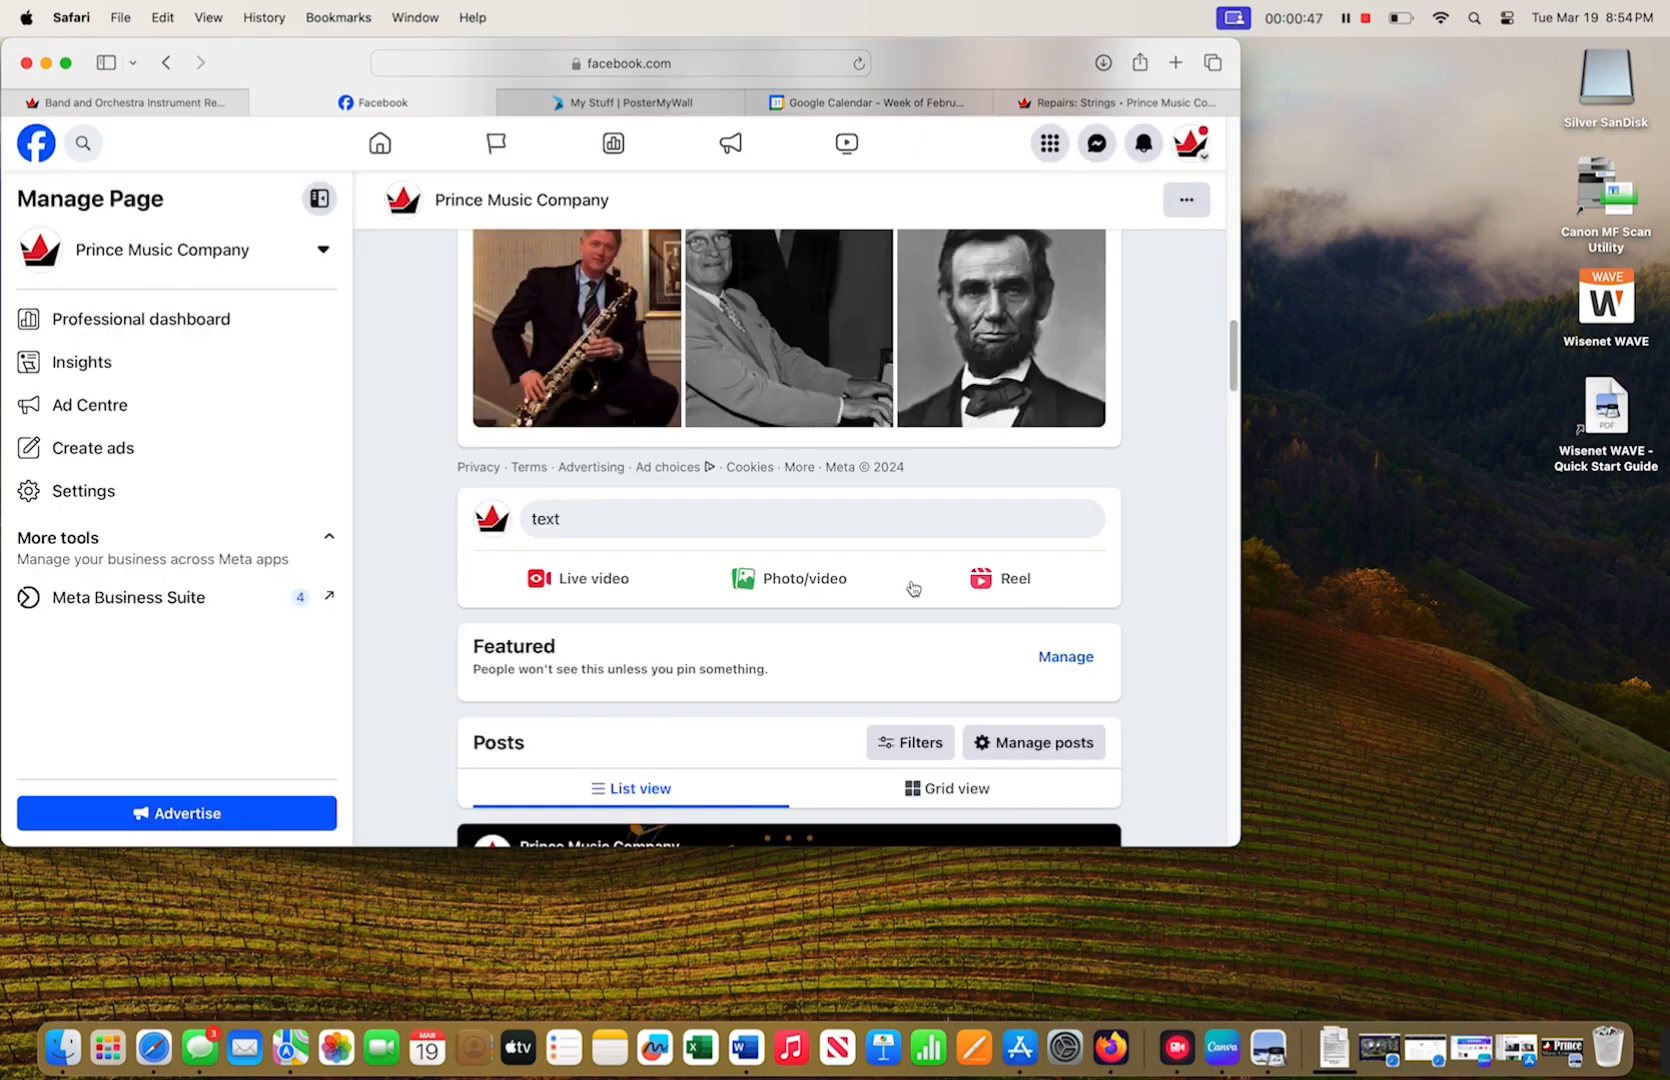
- Reopen the post draft, clear its text and close it again
{"action": "left_click", "coordinate": [757, 600]}
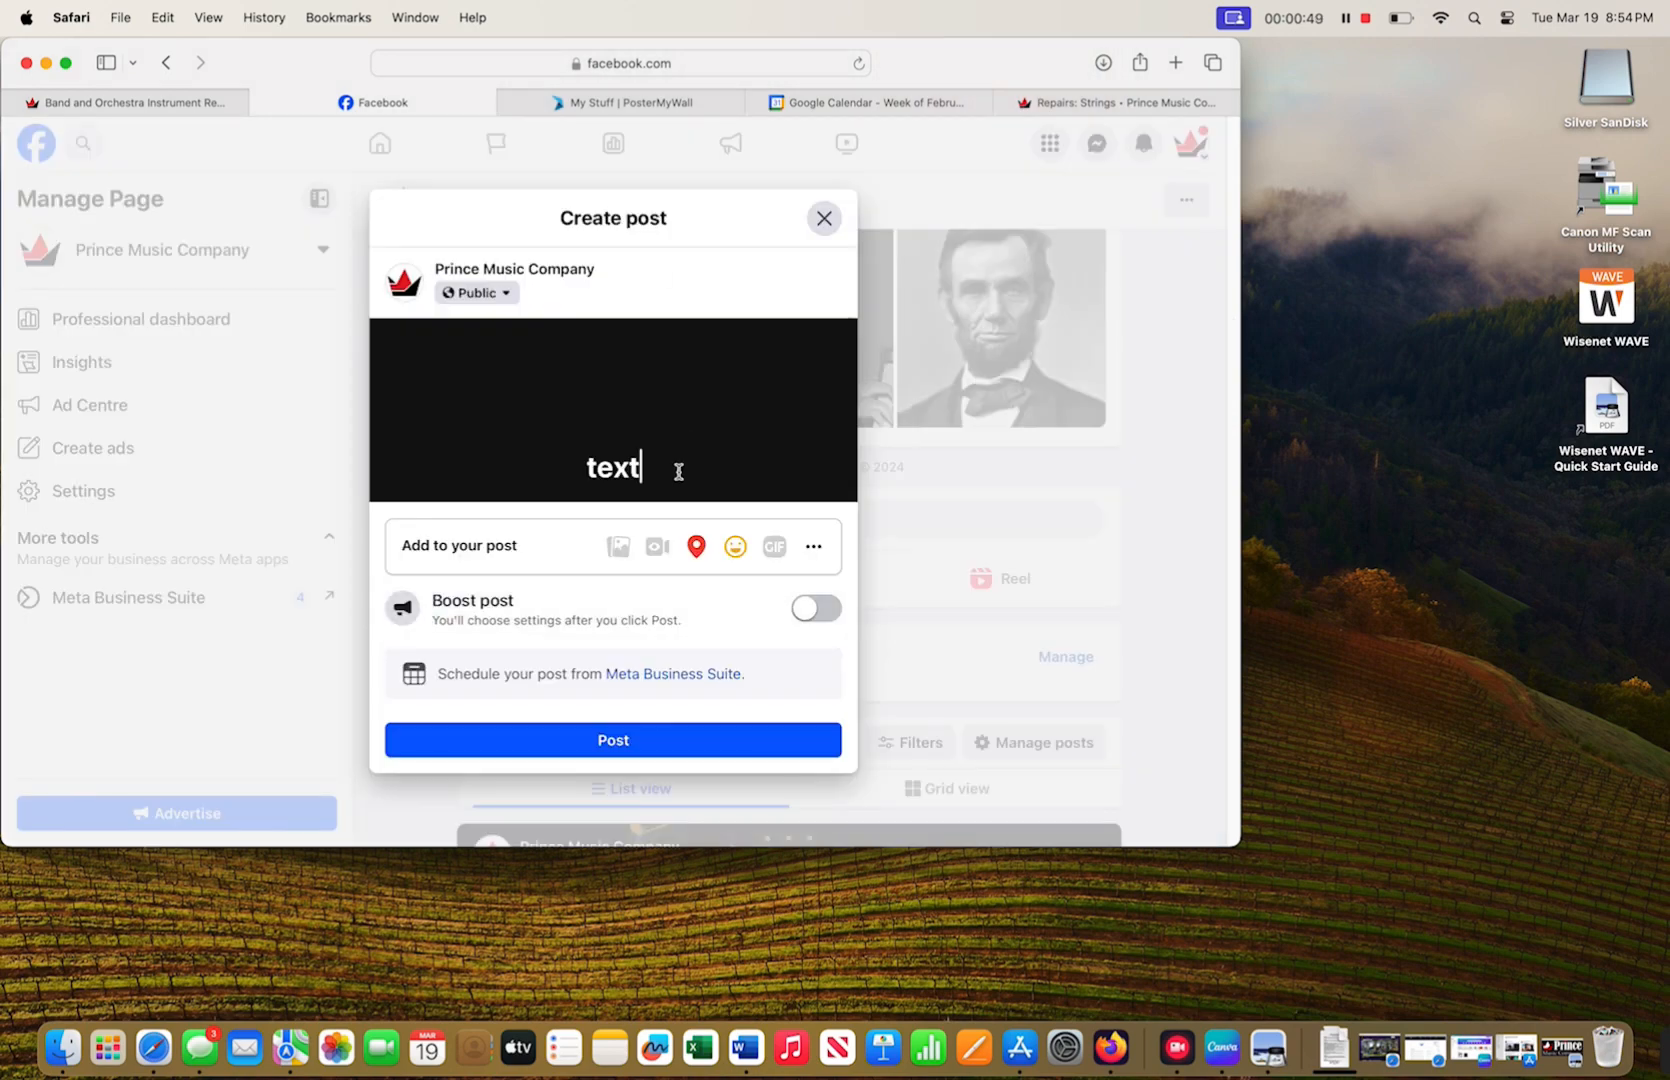
{"action": "key", "text": "BackSpace"}
{"action": "key", "text": "BackSpace"}
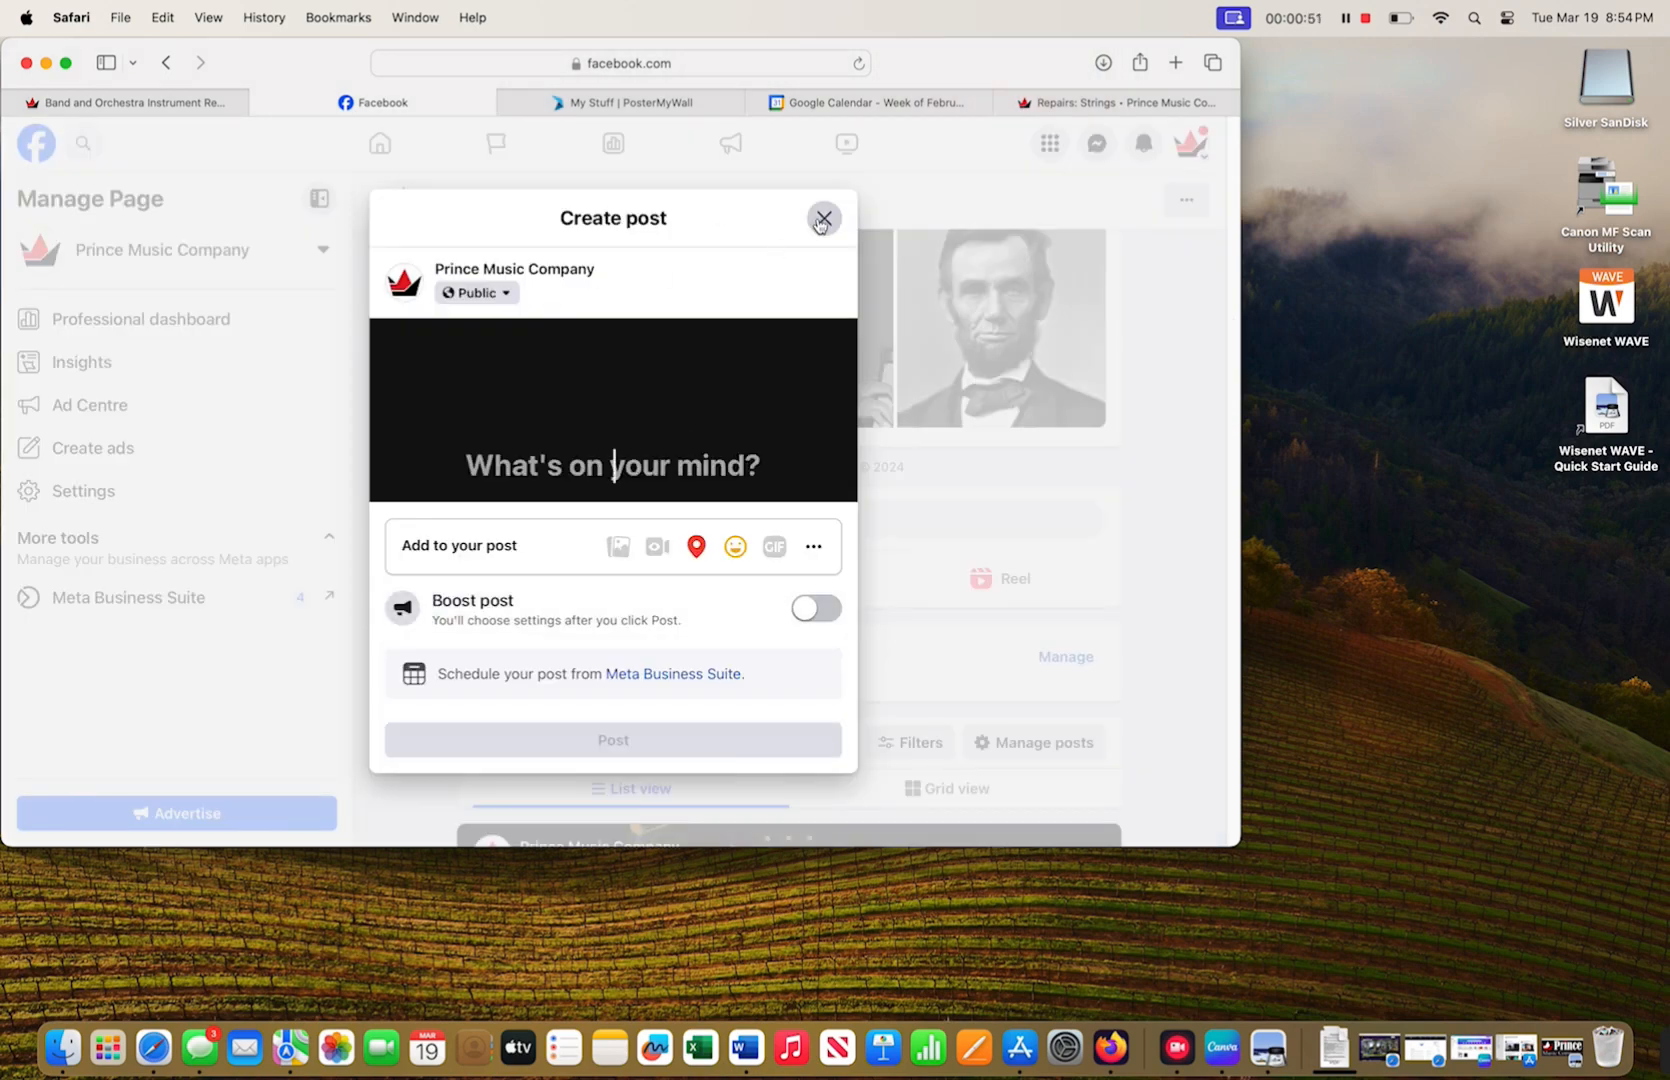
{"action": "left_click", "coordinate": [820, 222]}
{"action": "left_click", "coordinate": [767, 577]}
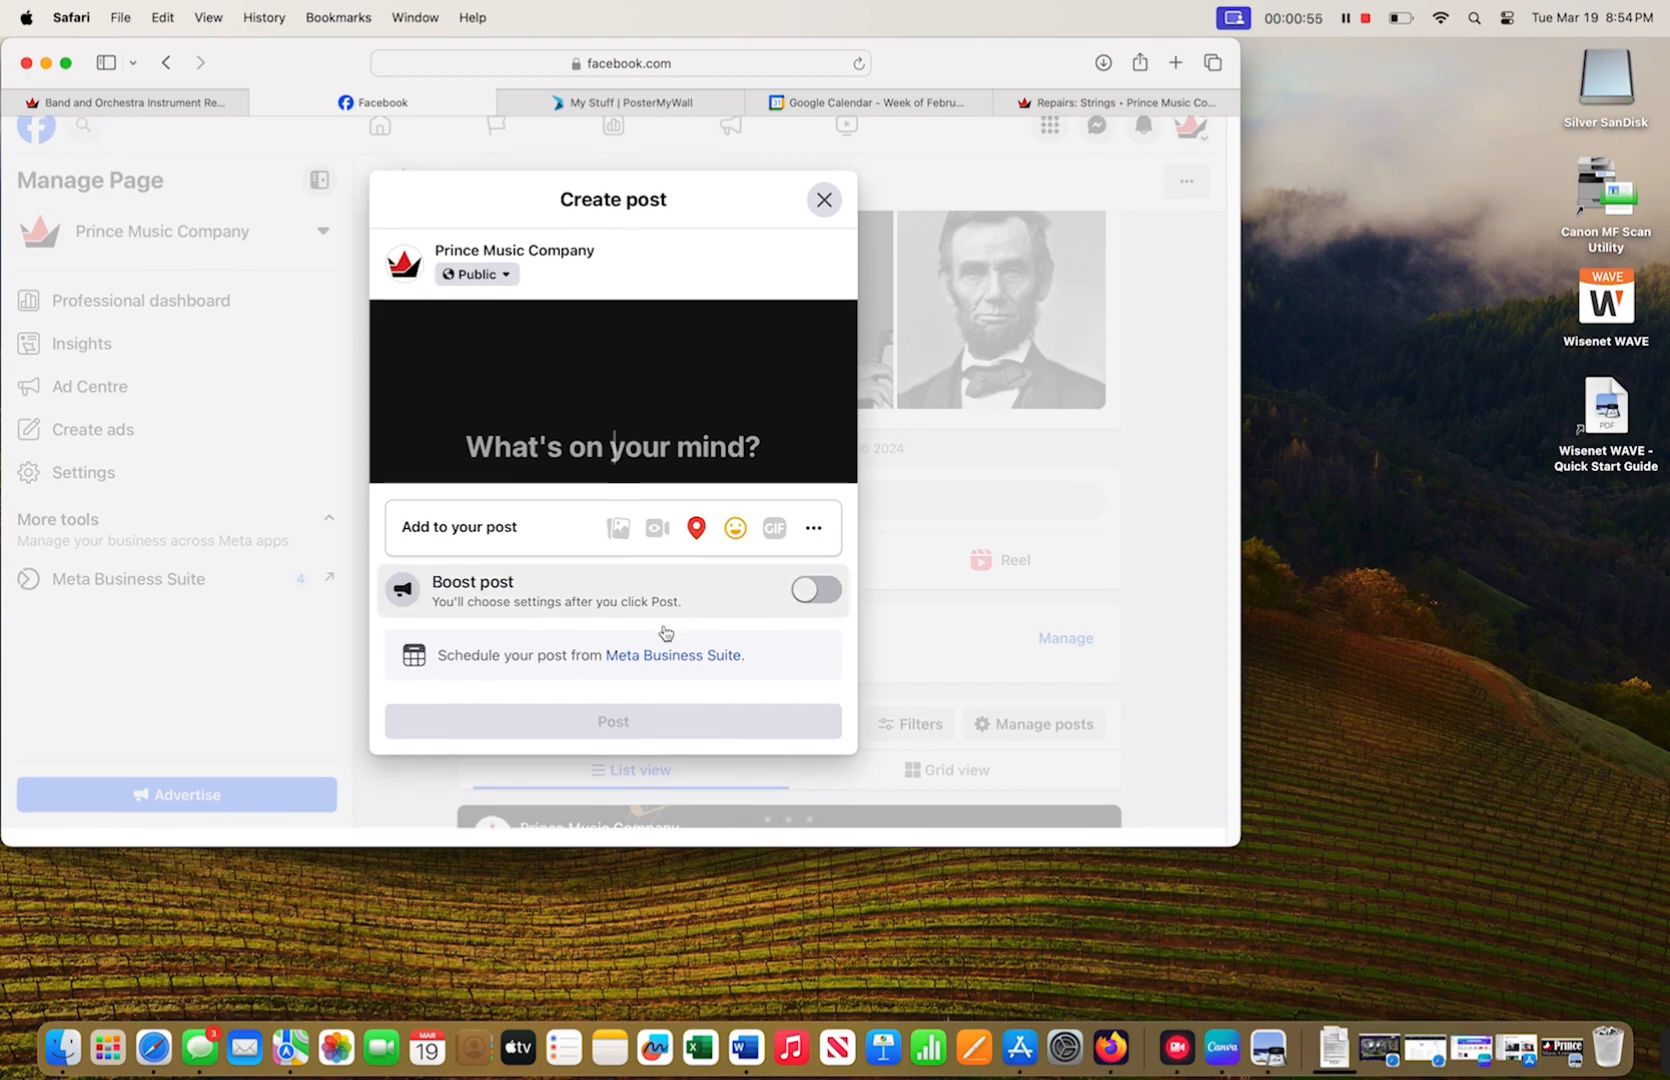
{"action": "left_click", "coordinate": [824, 219]}
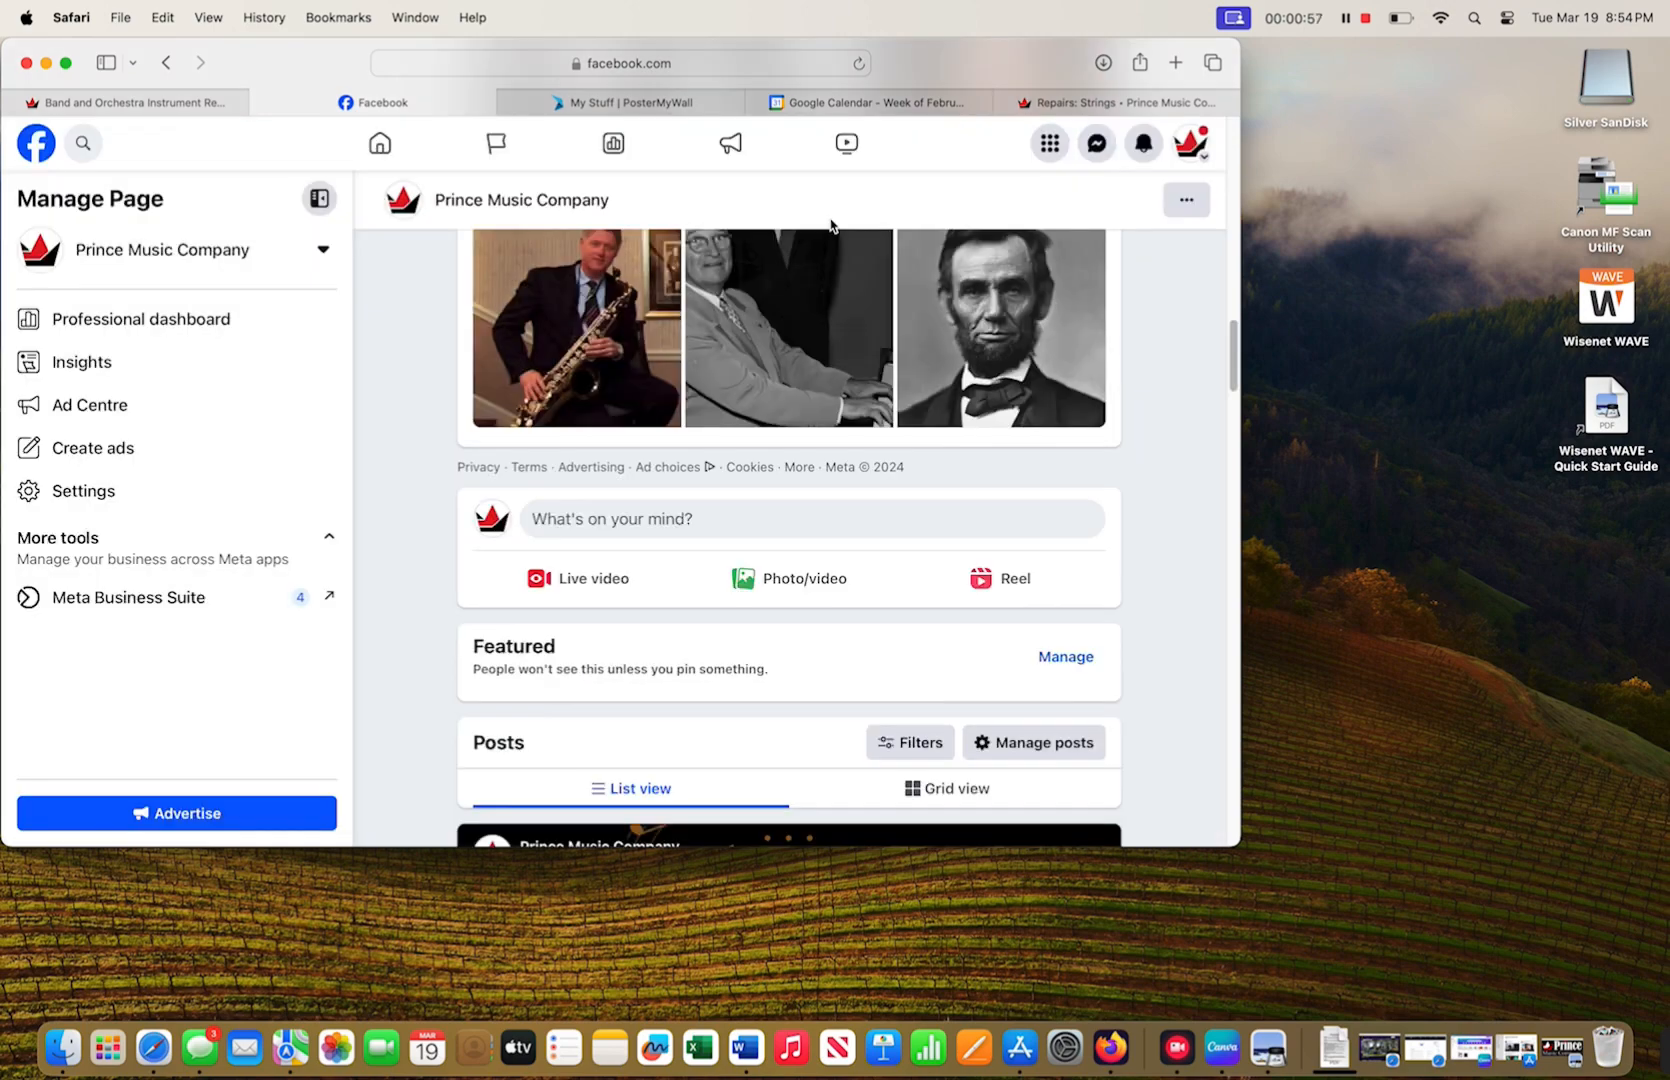
- Visit the live video setup, then return to the Prince Music Company page
{"action": "left_click", "coordinate": [590, 588]}
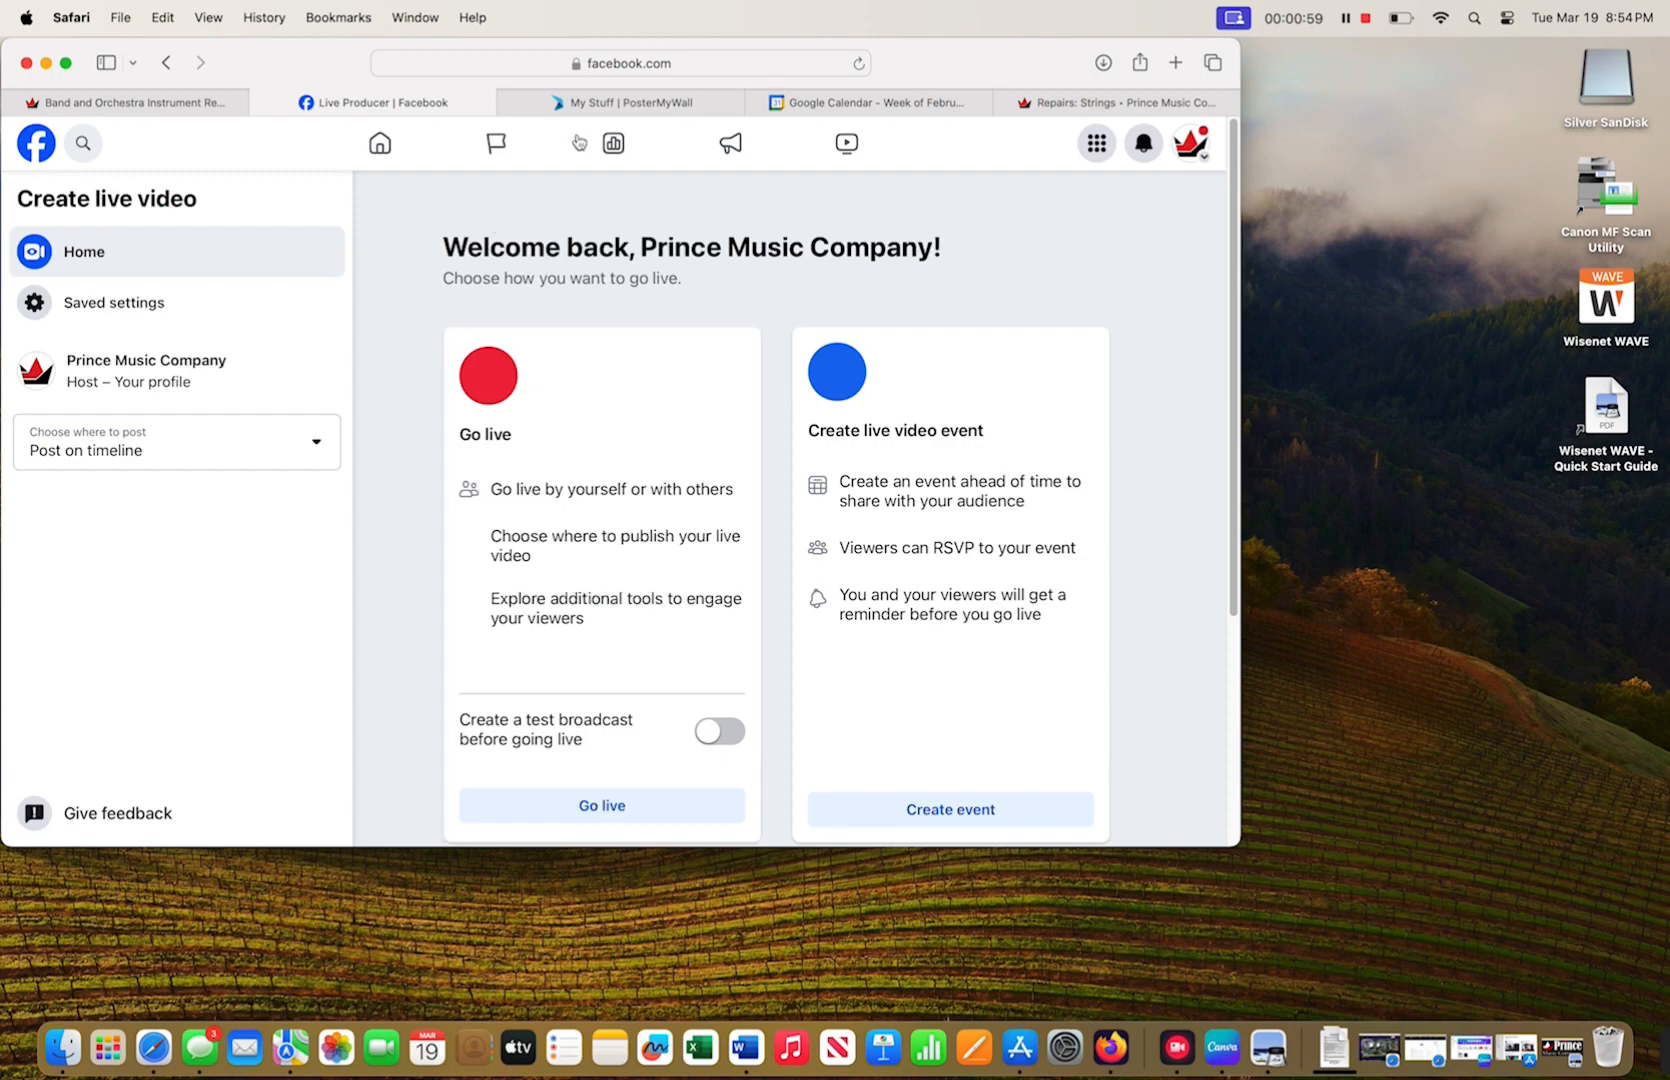
{"action": "left_click", "coordinate": [170, 63]}
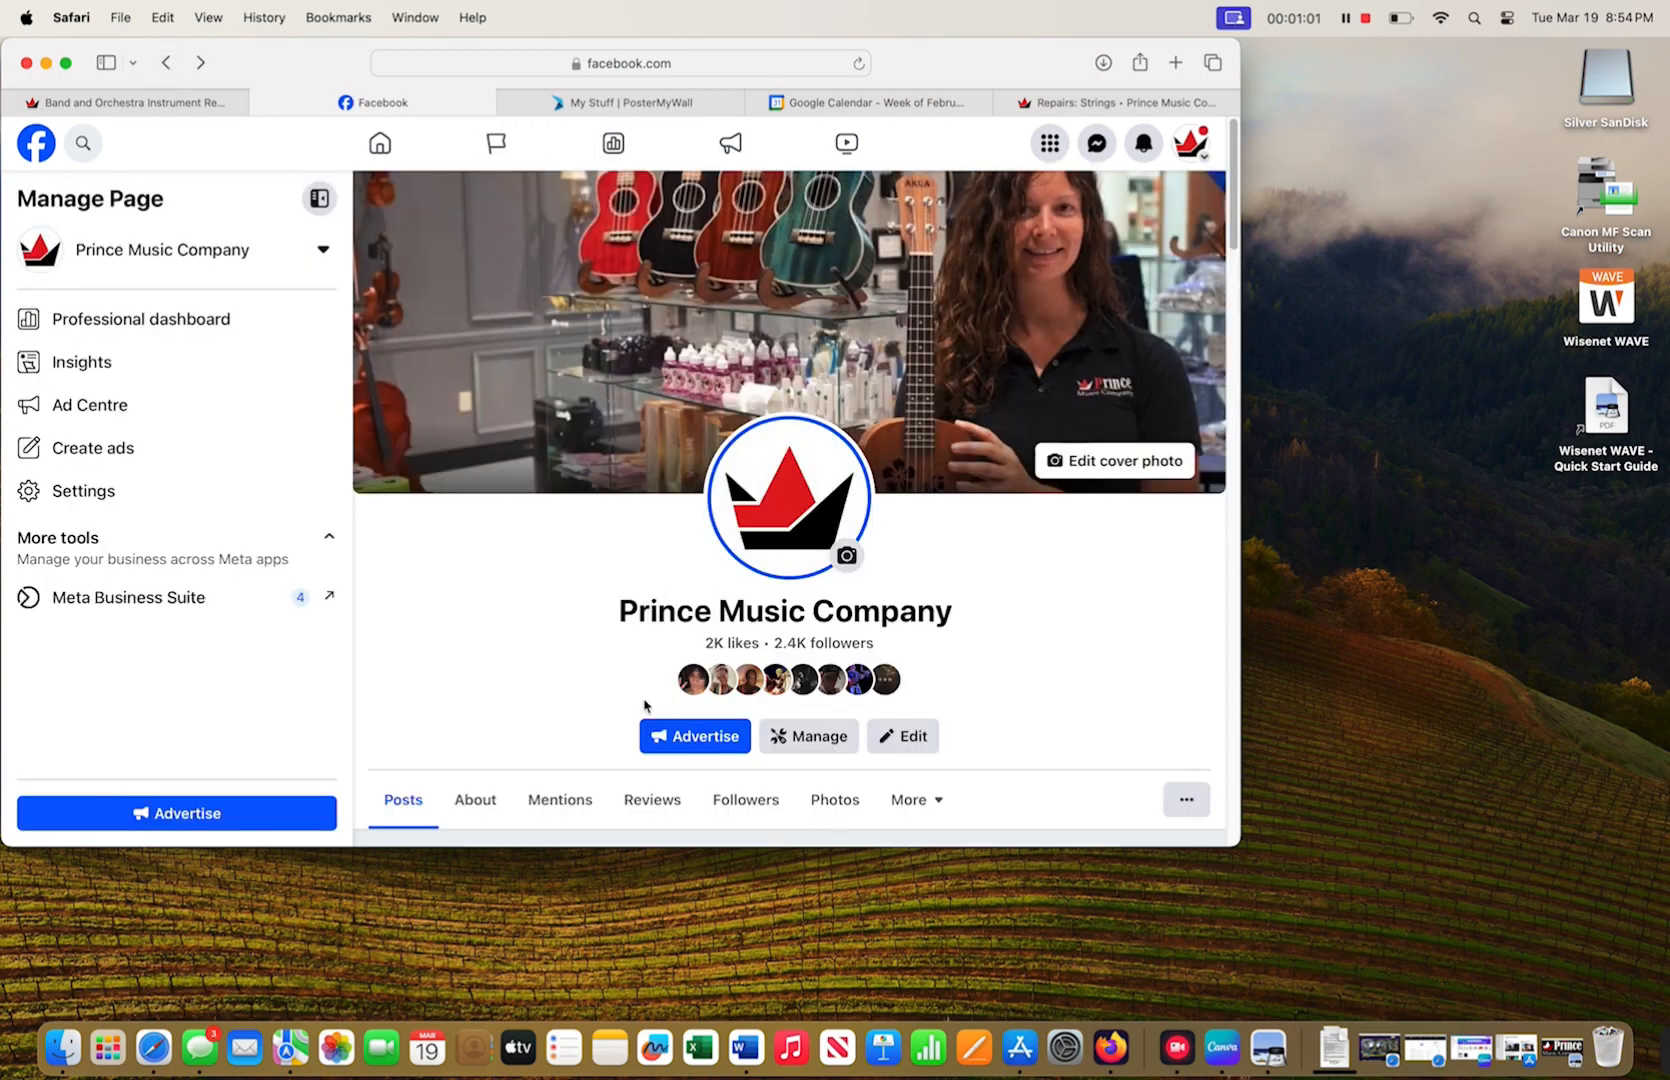
{"action": "scroll", "coordinate": [645, 705], "scroll_direction": "down", "scroll_amount": 10}
{"action": "scroll", "coordinate": [600, 731], "scroll_direction": "down", "scroll_amount": 10}
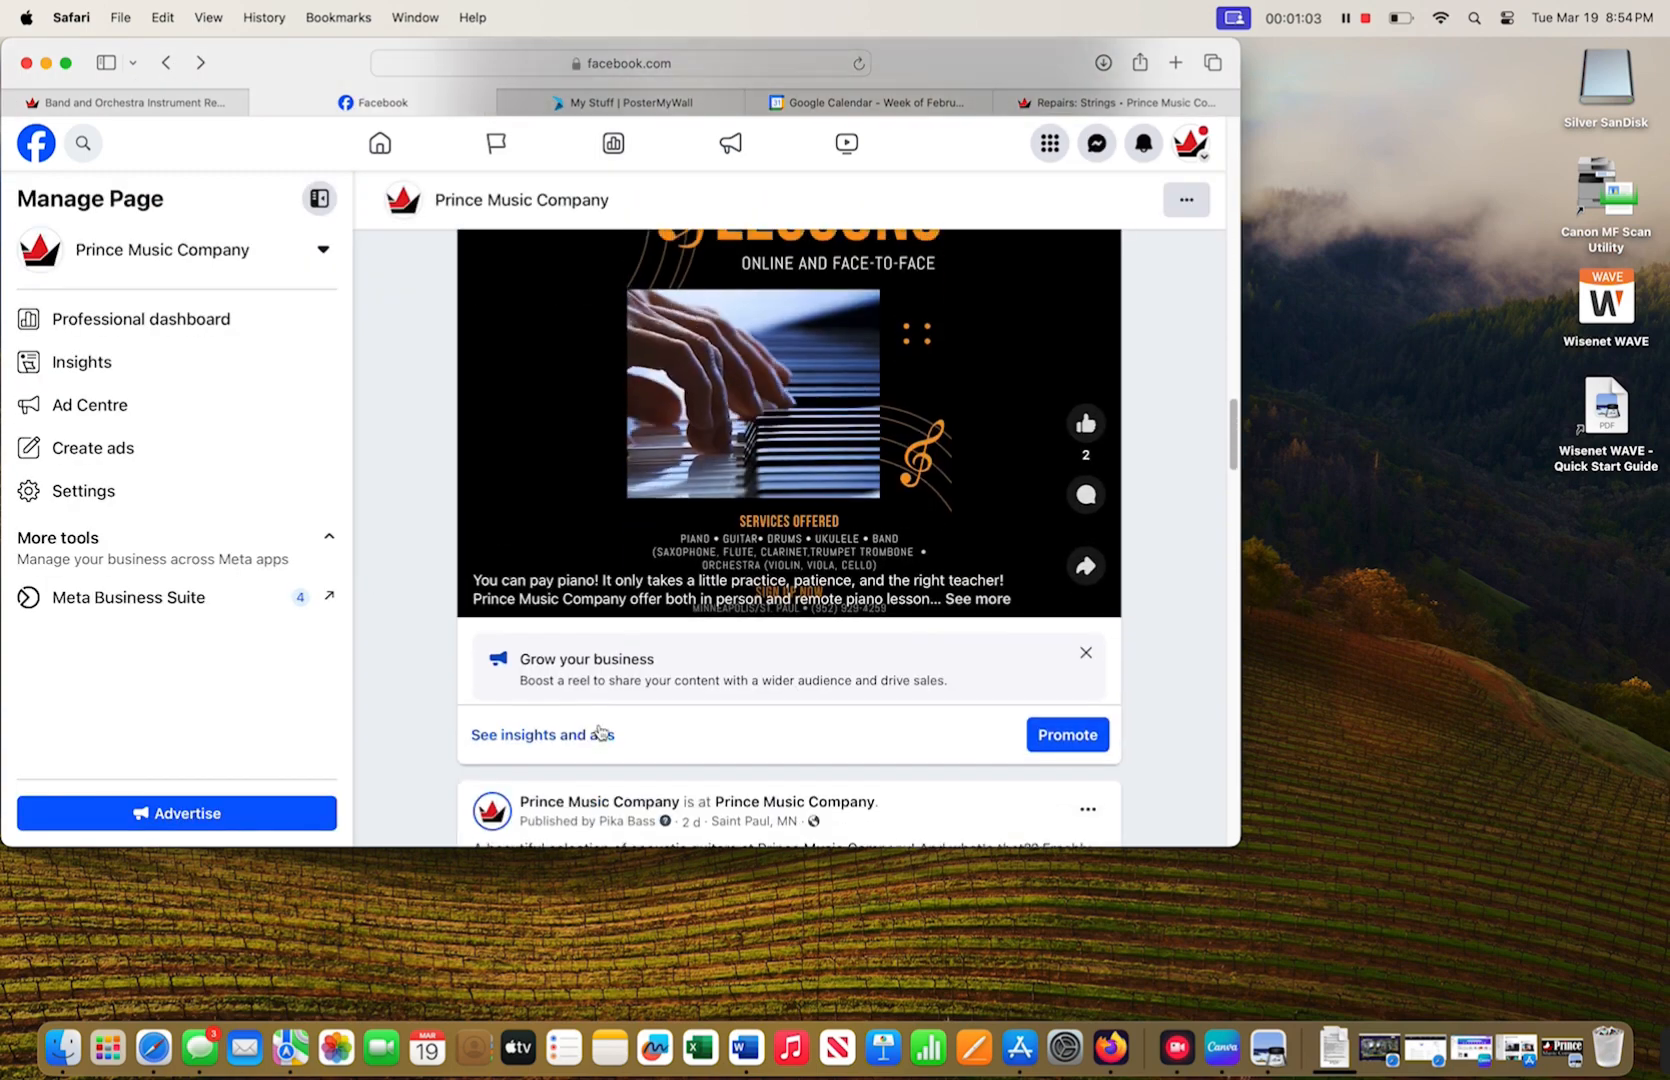
{"action": "scroll", "coordinate": [600, 731], "scroll_direction": "up", "scroll_amount": 10}
{"action": "scroll", "coordinate": [600, 731], "scroll_direction": "down", "scroll_amount": 1}
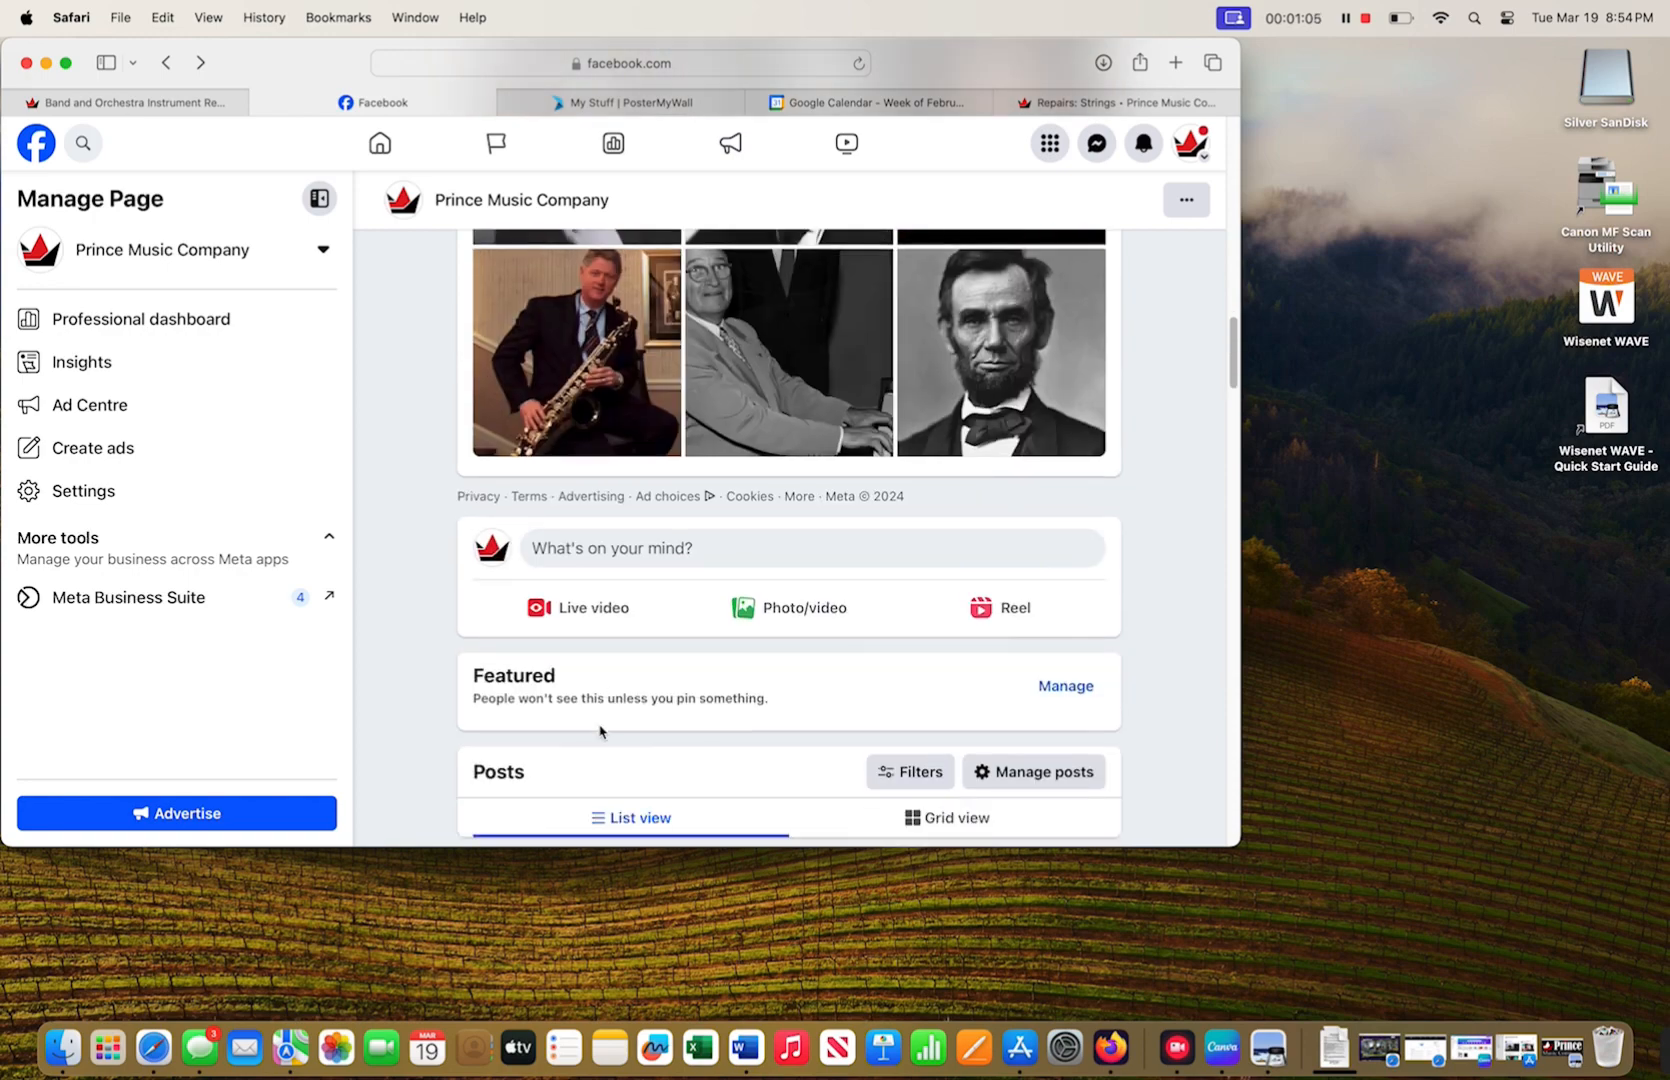
- Start a photo post for the page, then begin a new PosterMyWall design
{"action": "left_click", "coordinate": [809, 606]}
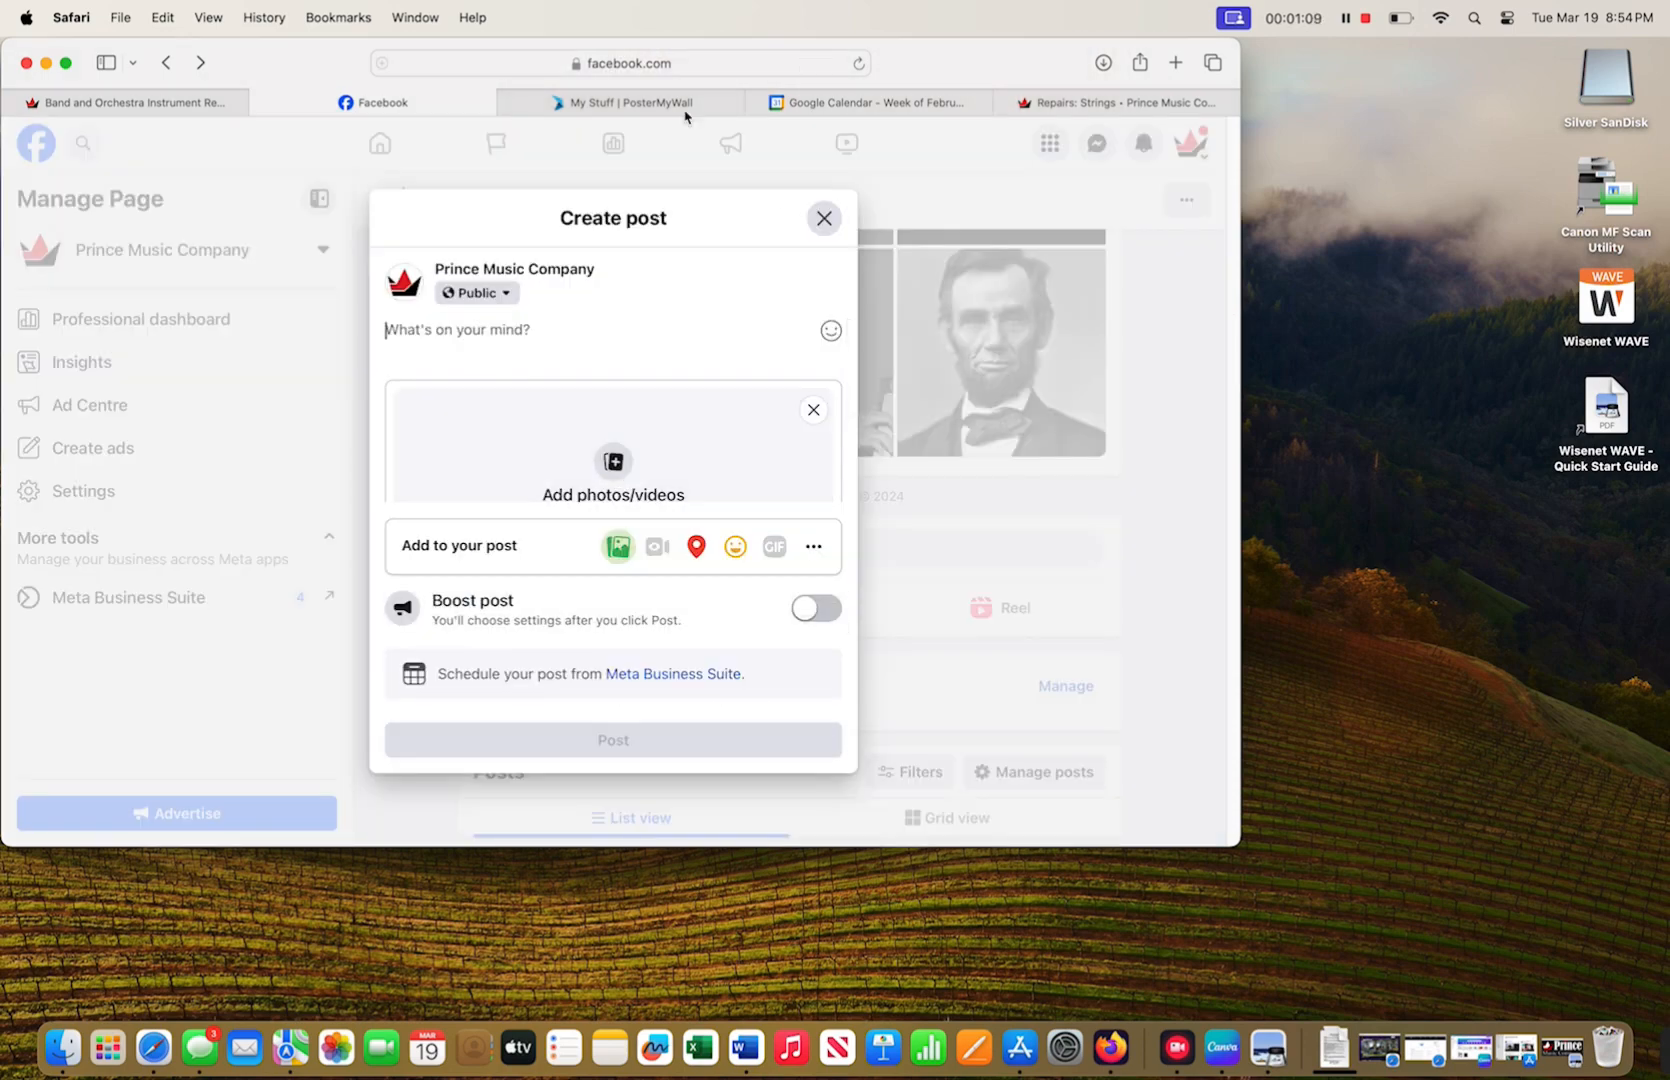
{"action": "left_click", "coordinate": [612, 106]}
{"action": "left_click", "coordinate": [380, 556]}
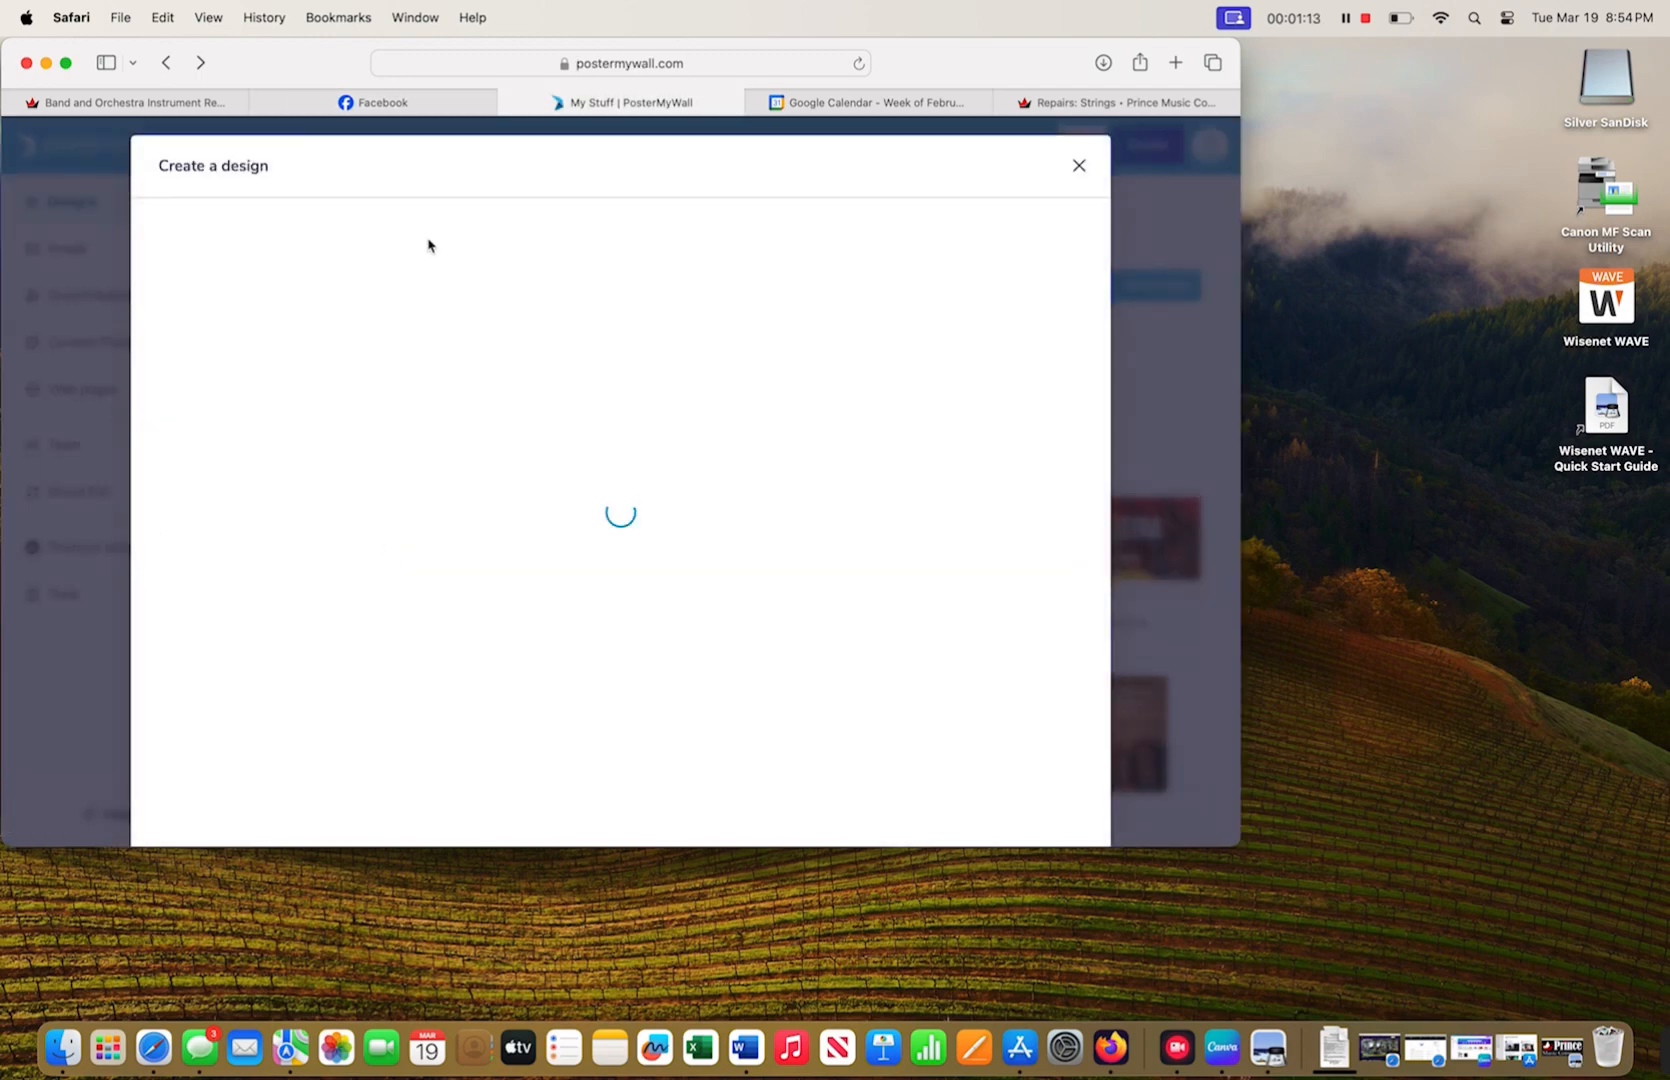
- Search the design templates for 'music'
{"action": "left_click_drag", "start_coordinate": [279, 175], "coordinate": [166, 178]}
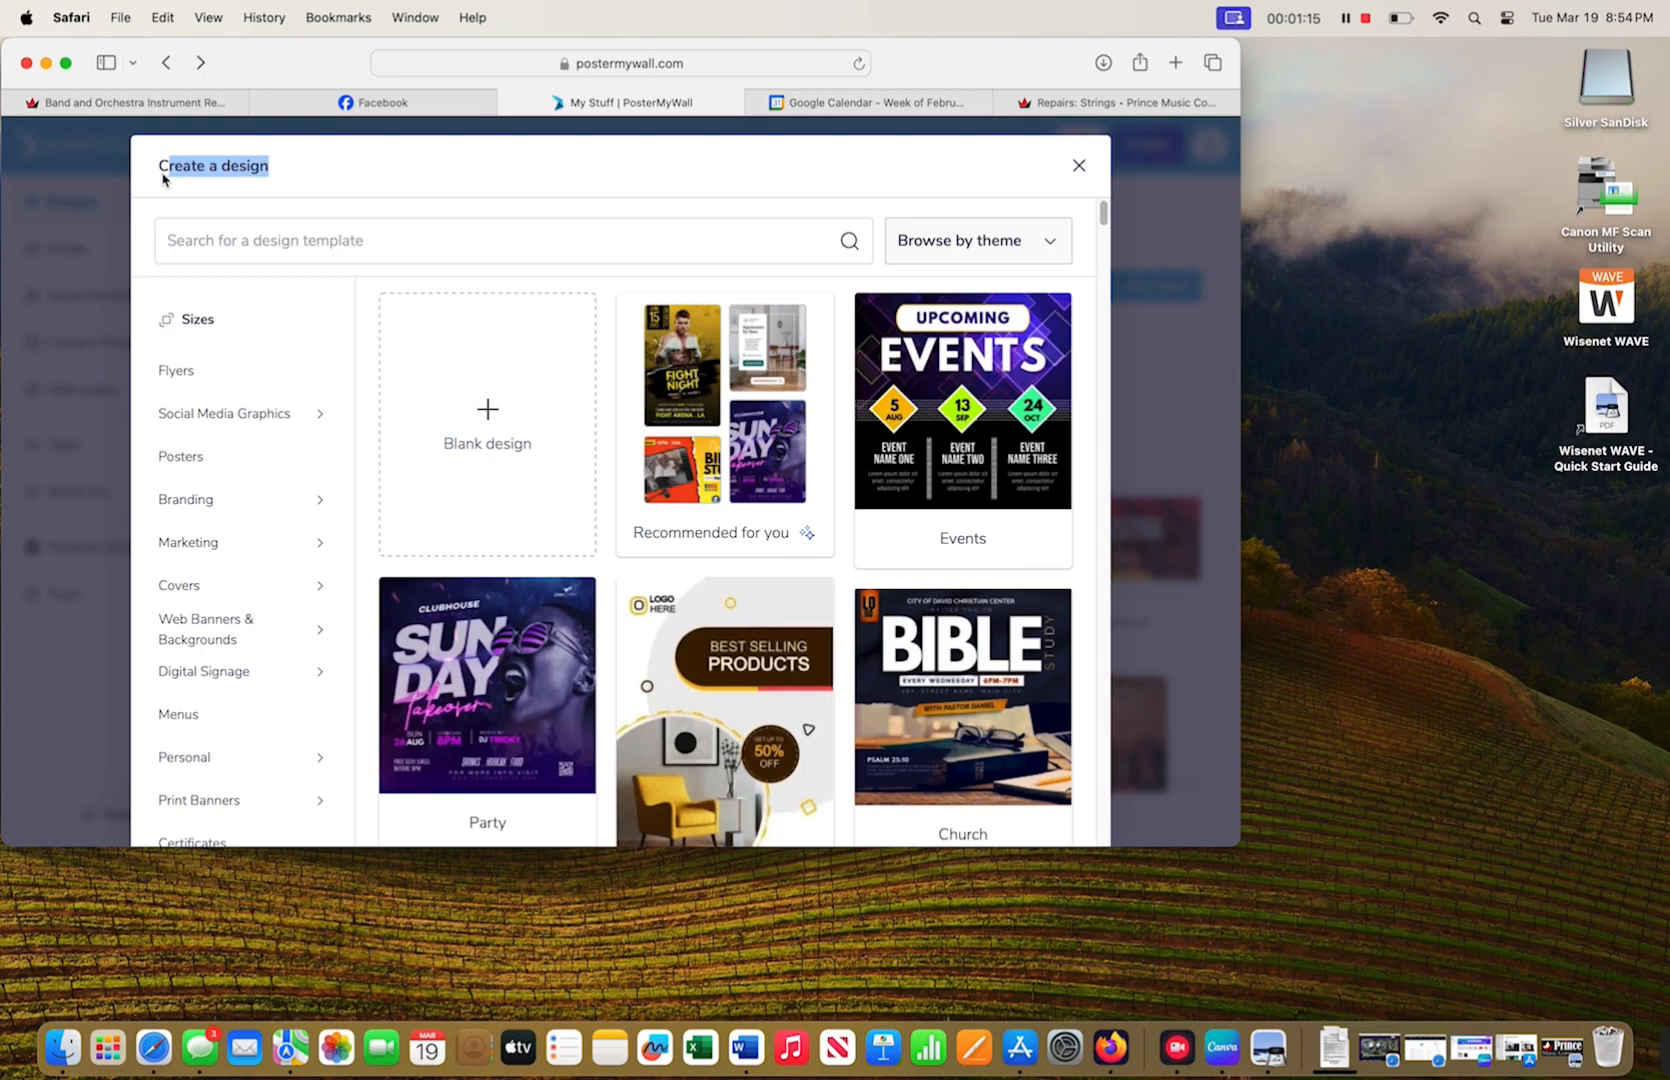
{"action": "type", "text": "music"}
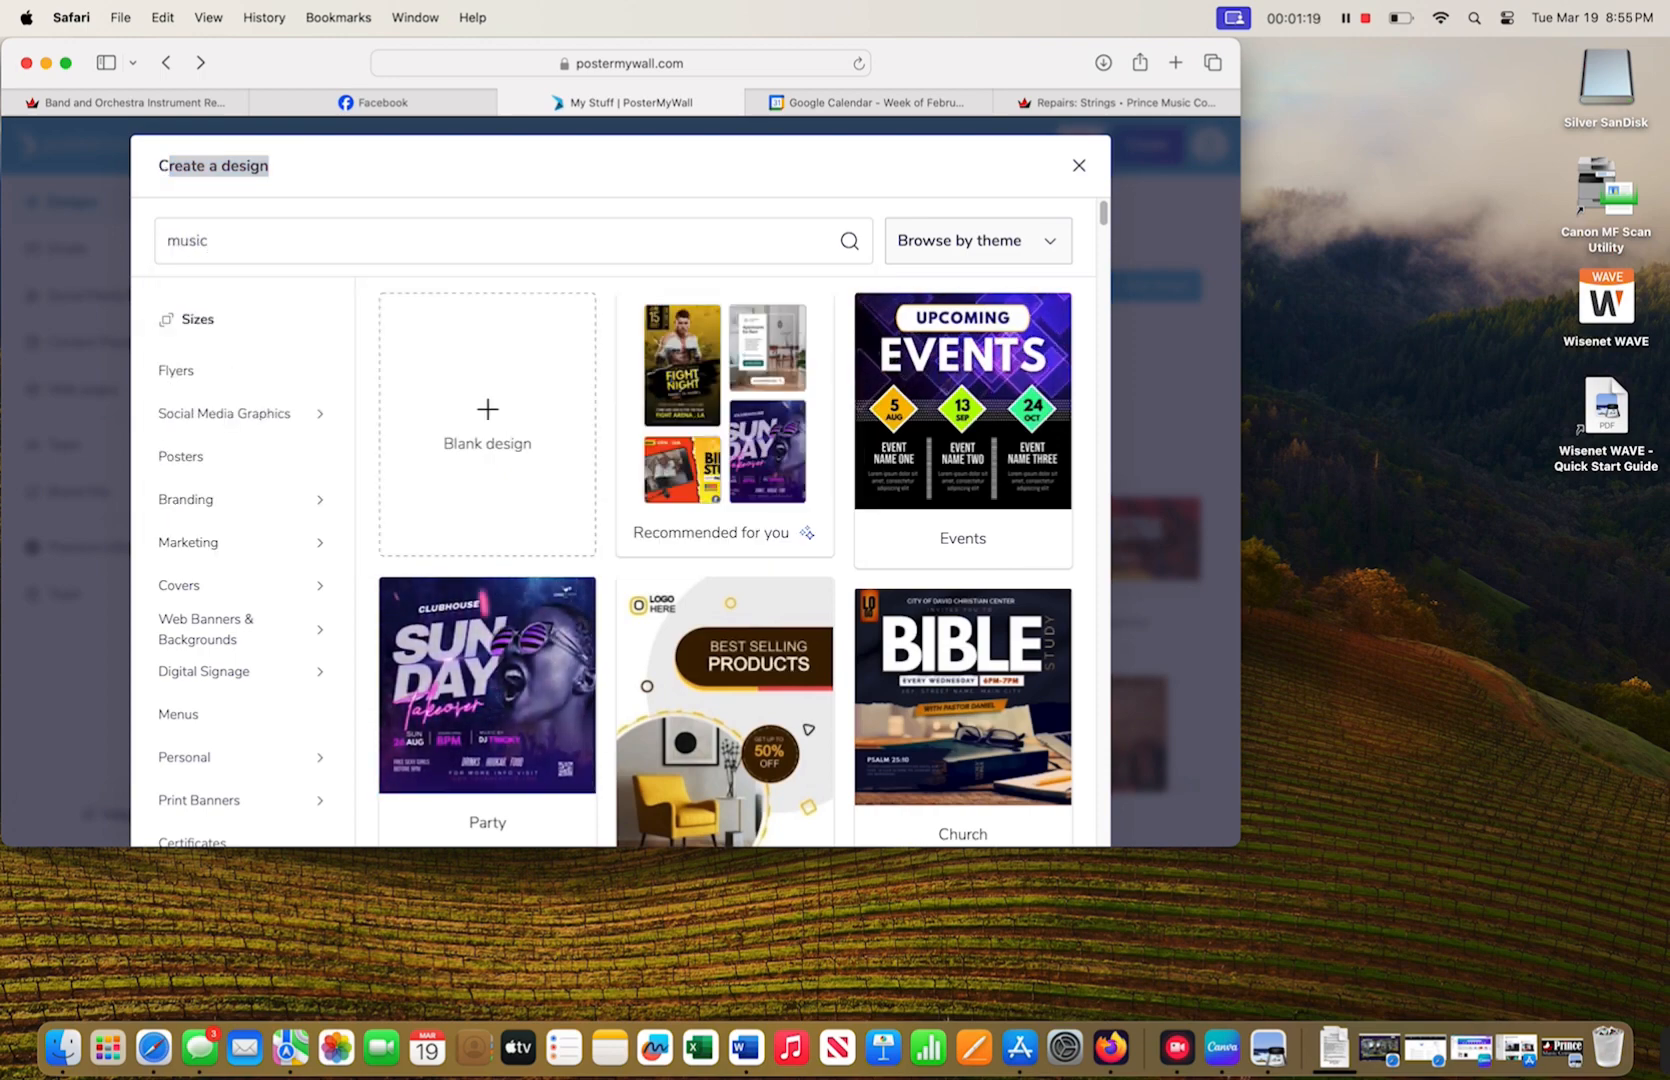
{"action": "key", "text": "Return"}
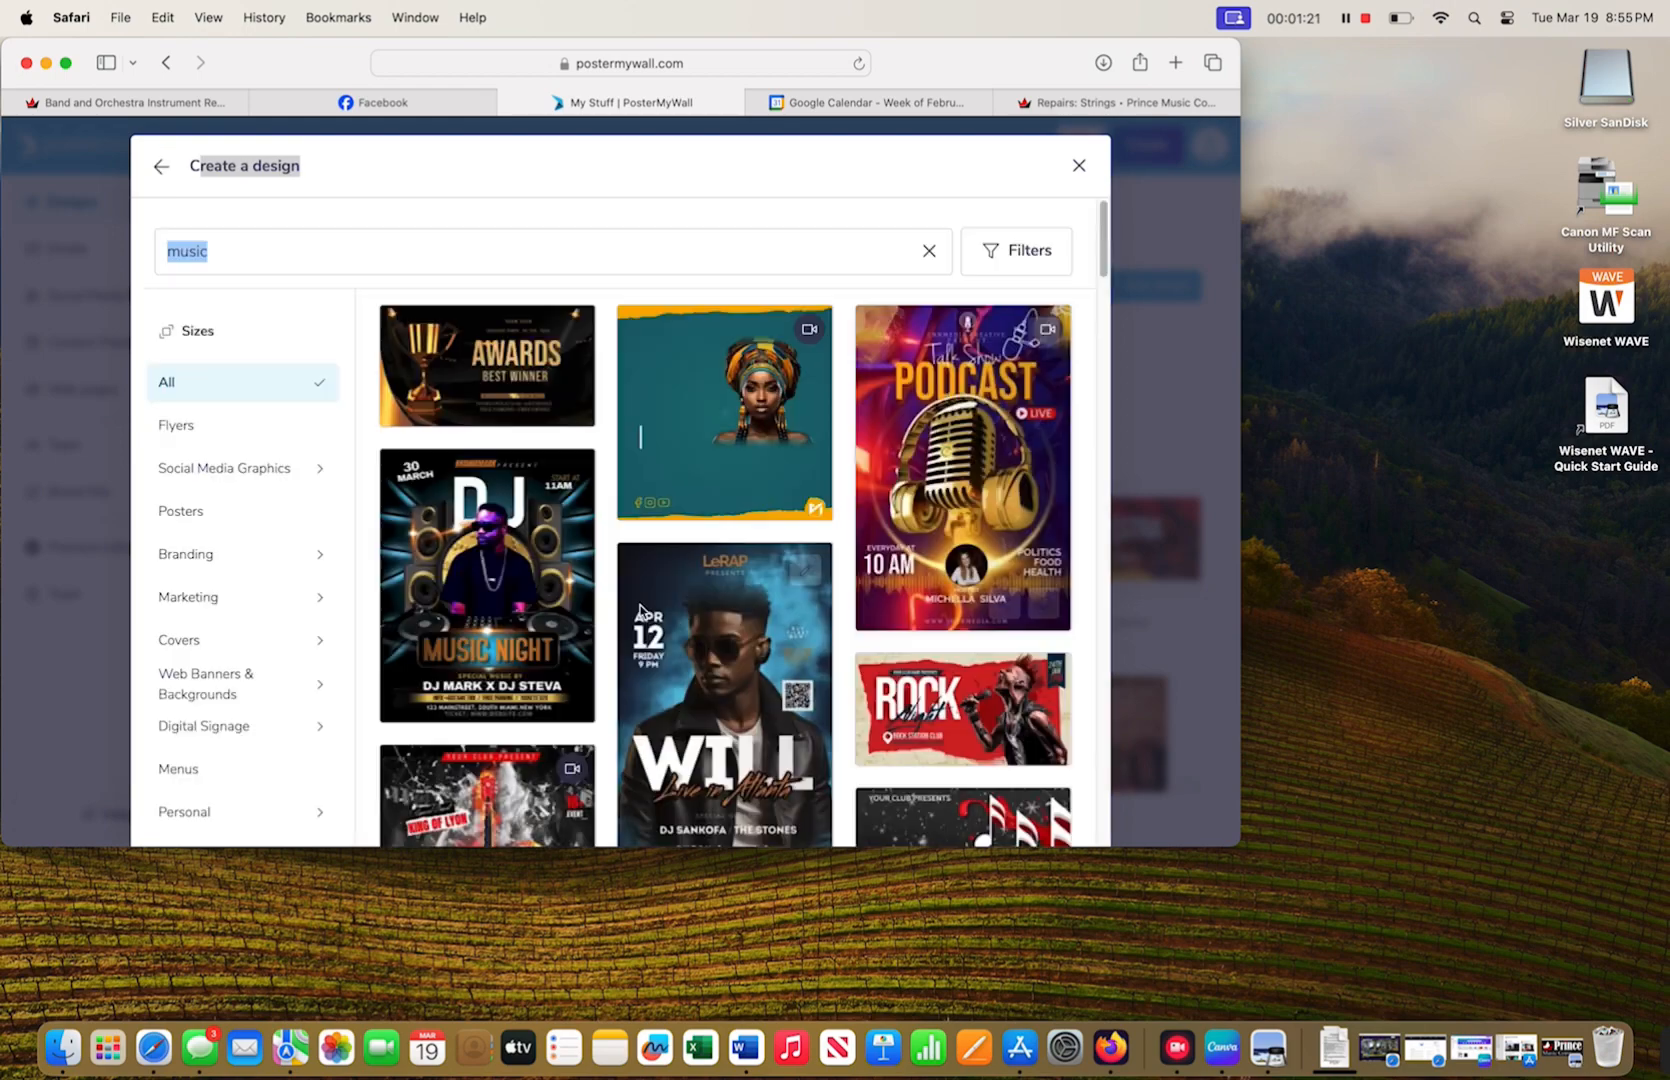
- Browse the music results and open a copy of the Dark night club template
{"action": "scroll", "coordinate": [800, 560], "scroll_direction": "down", "scroll_amount": 10}
{"action": "scroll", "coordinate": [740, 655], "scroll_direction": "down", "scroll_amount": 10}
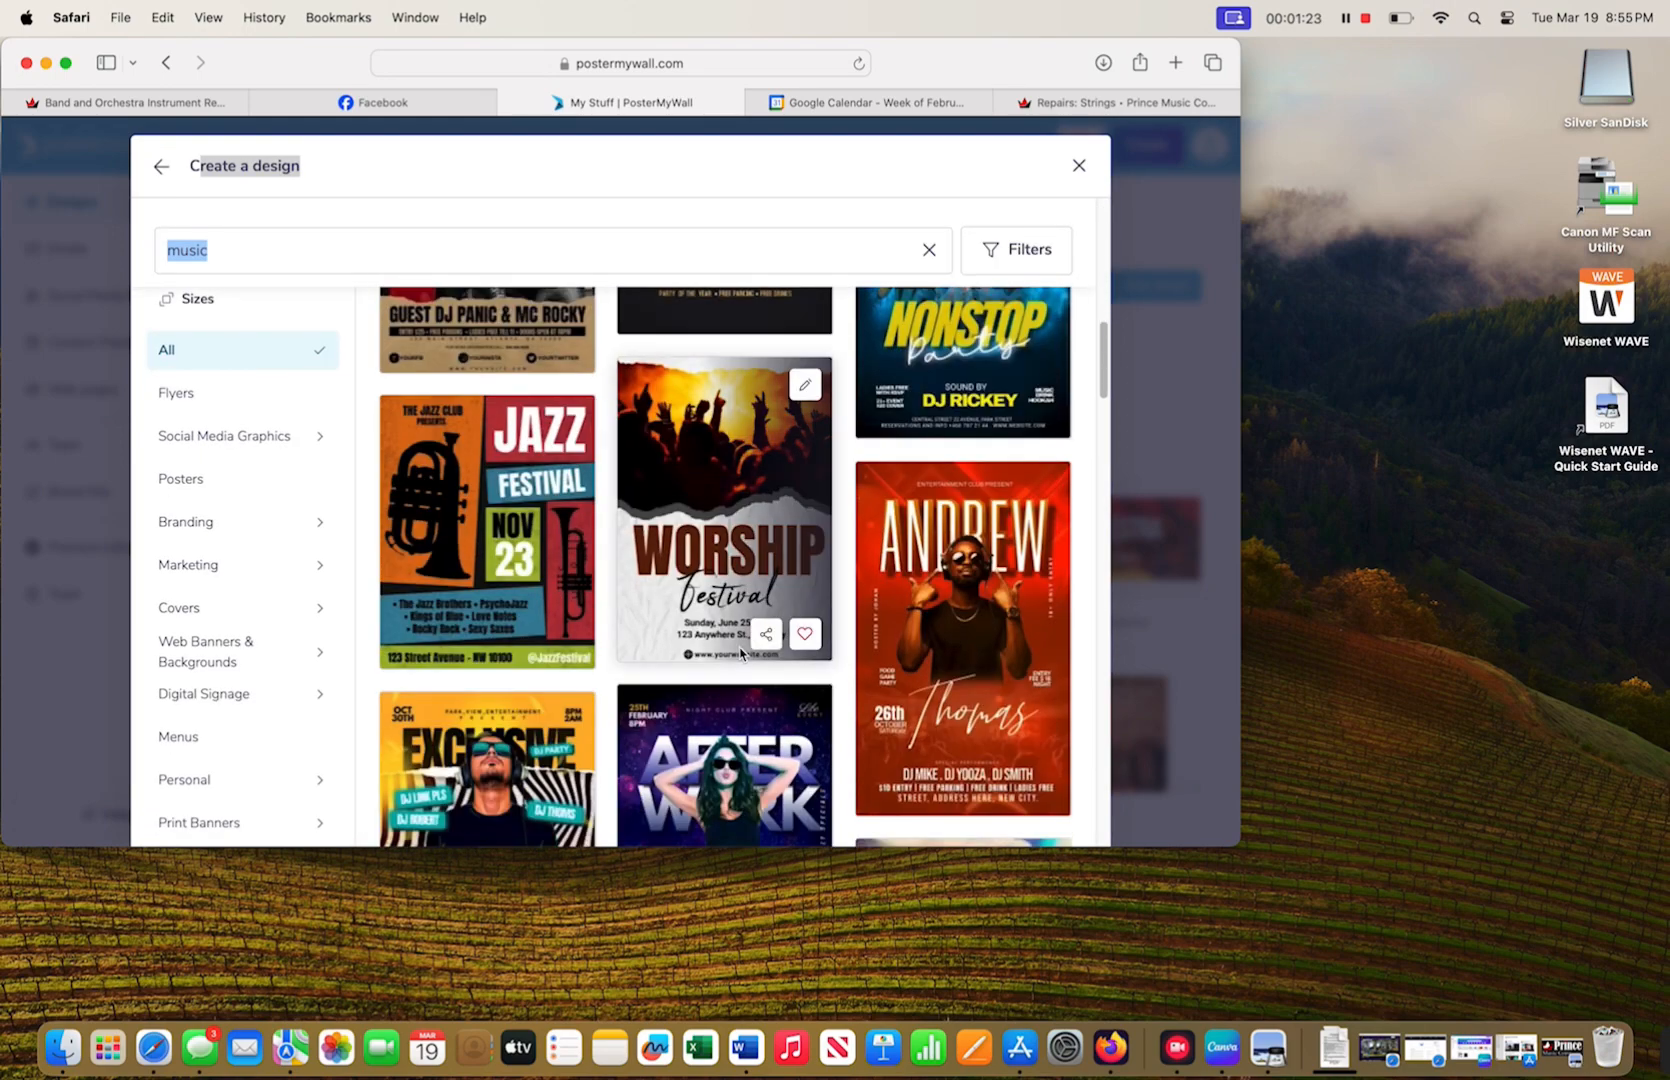
{"action": "scroll", "coordinate": [740, 653], "scroll_direction": "down", "scroll_amount": 10}
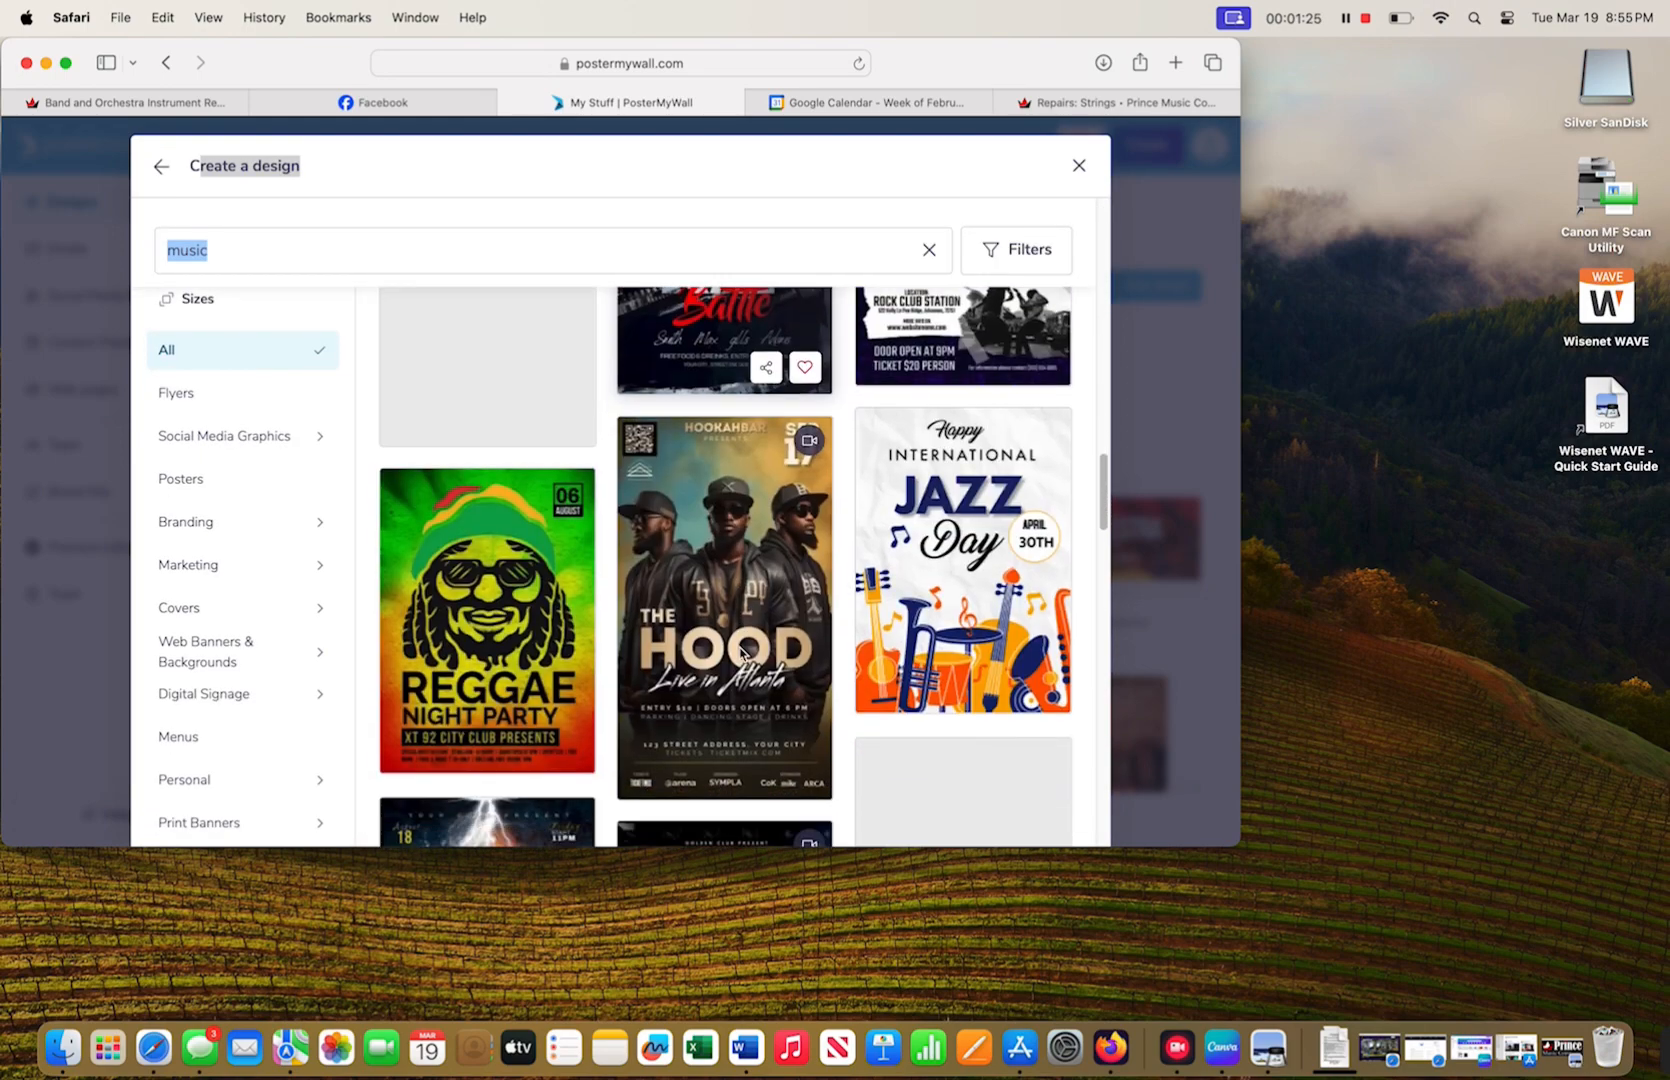
{"action": "scroll", "coordinate": [740, 653], "scroll_direction": "down", "scroll_amount": 10}
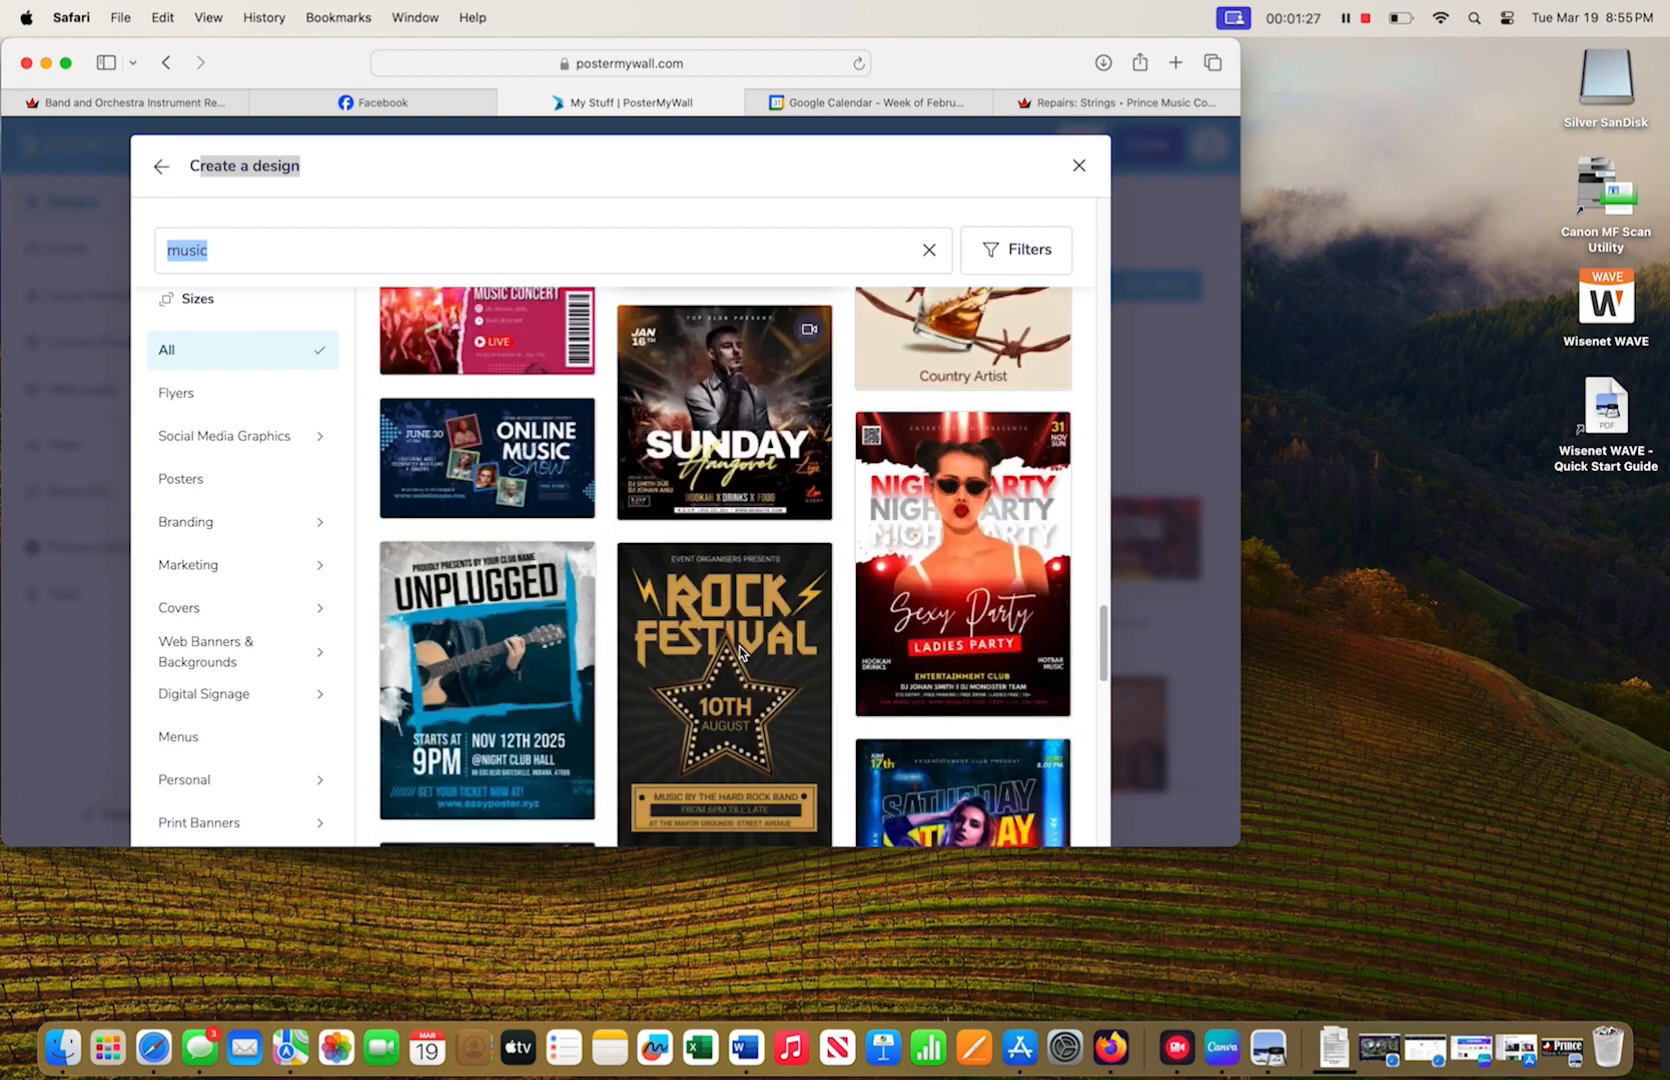
{"action": "scroll", "coordinate": [740, 653], "scroll_direction": "down", "scroll_amount": 10}
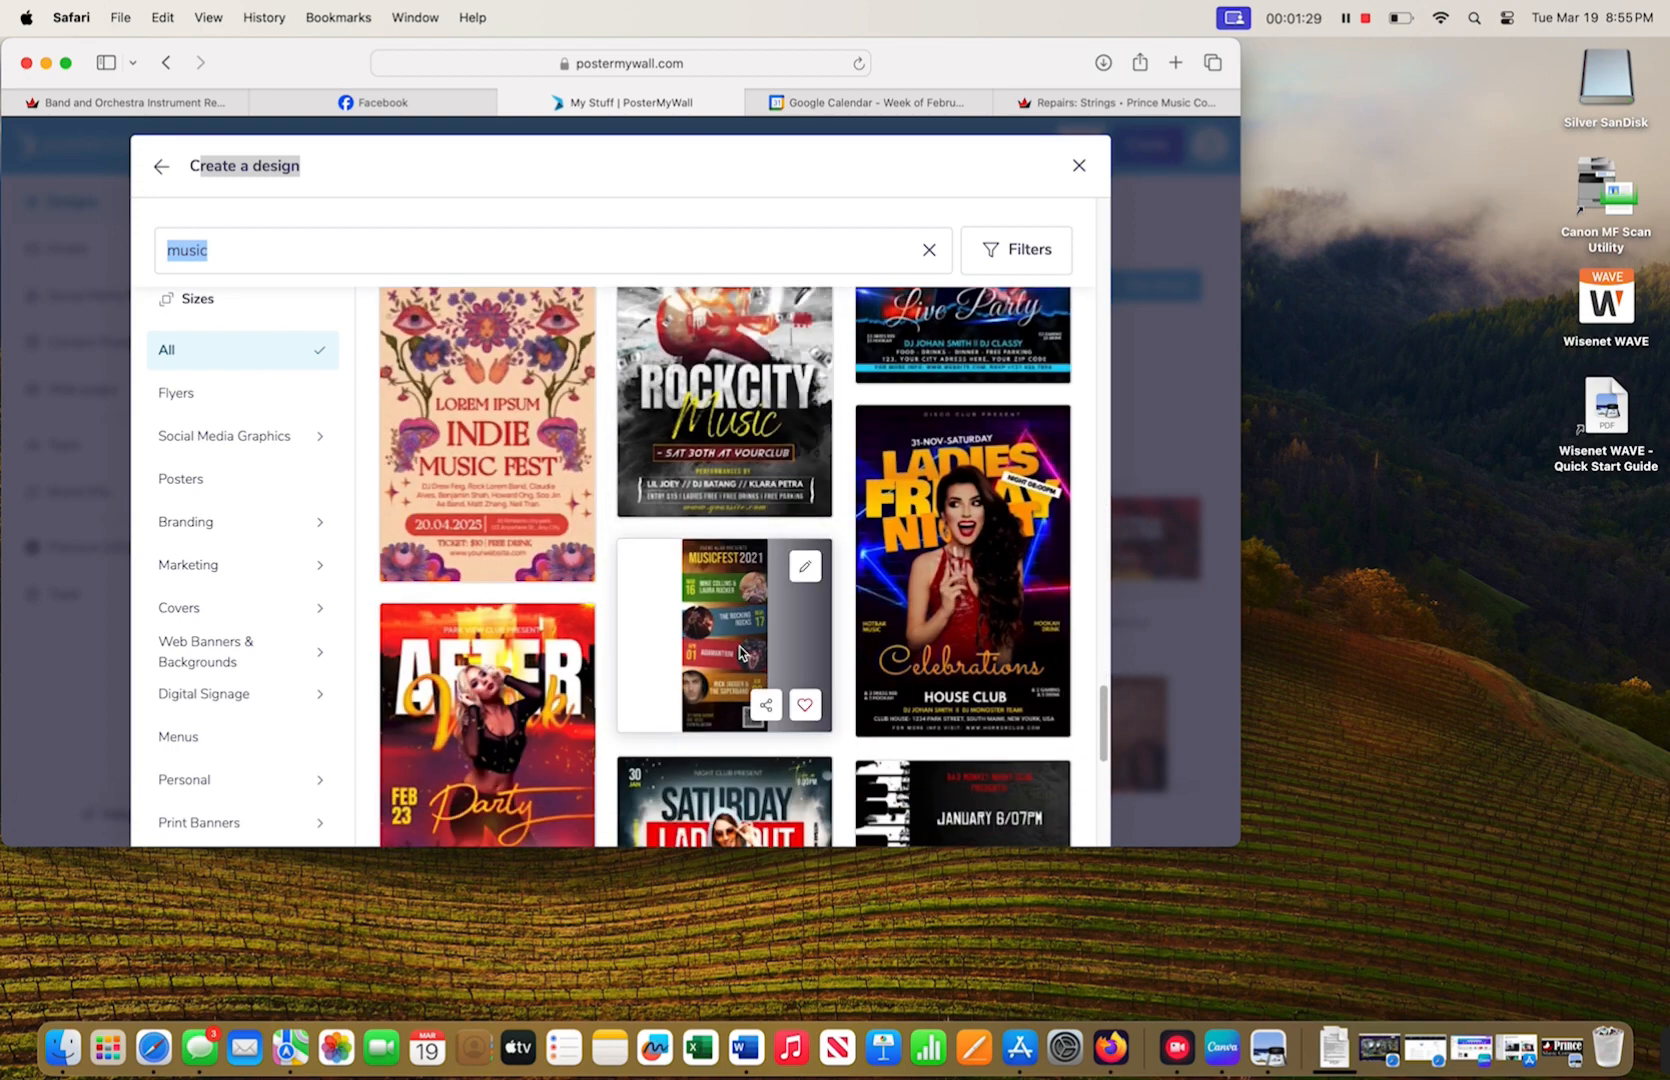
{"action": "scroll", "coordinate": [740, 653], "scroll_direction": "down", "scroll_amount": 8}
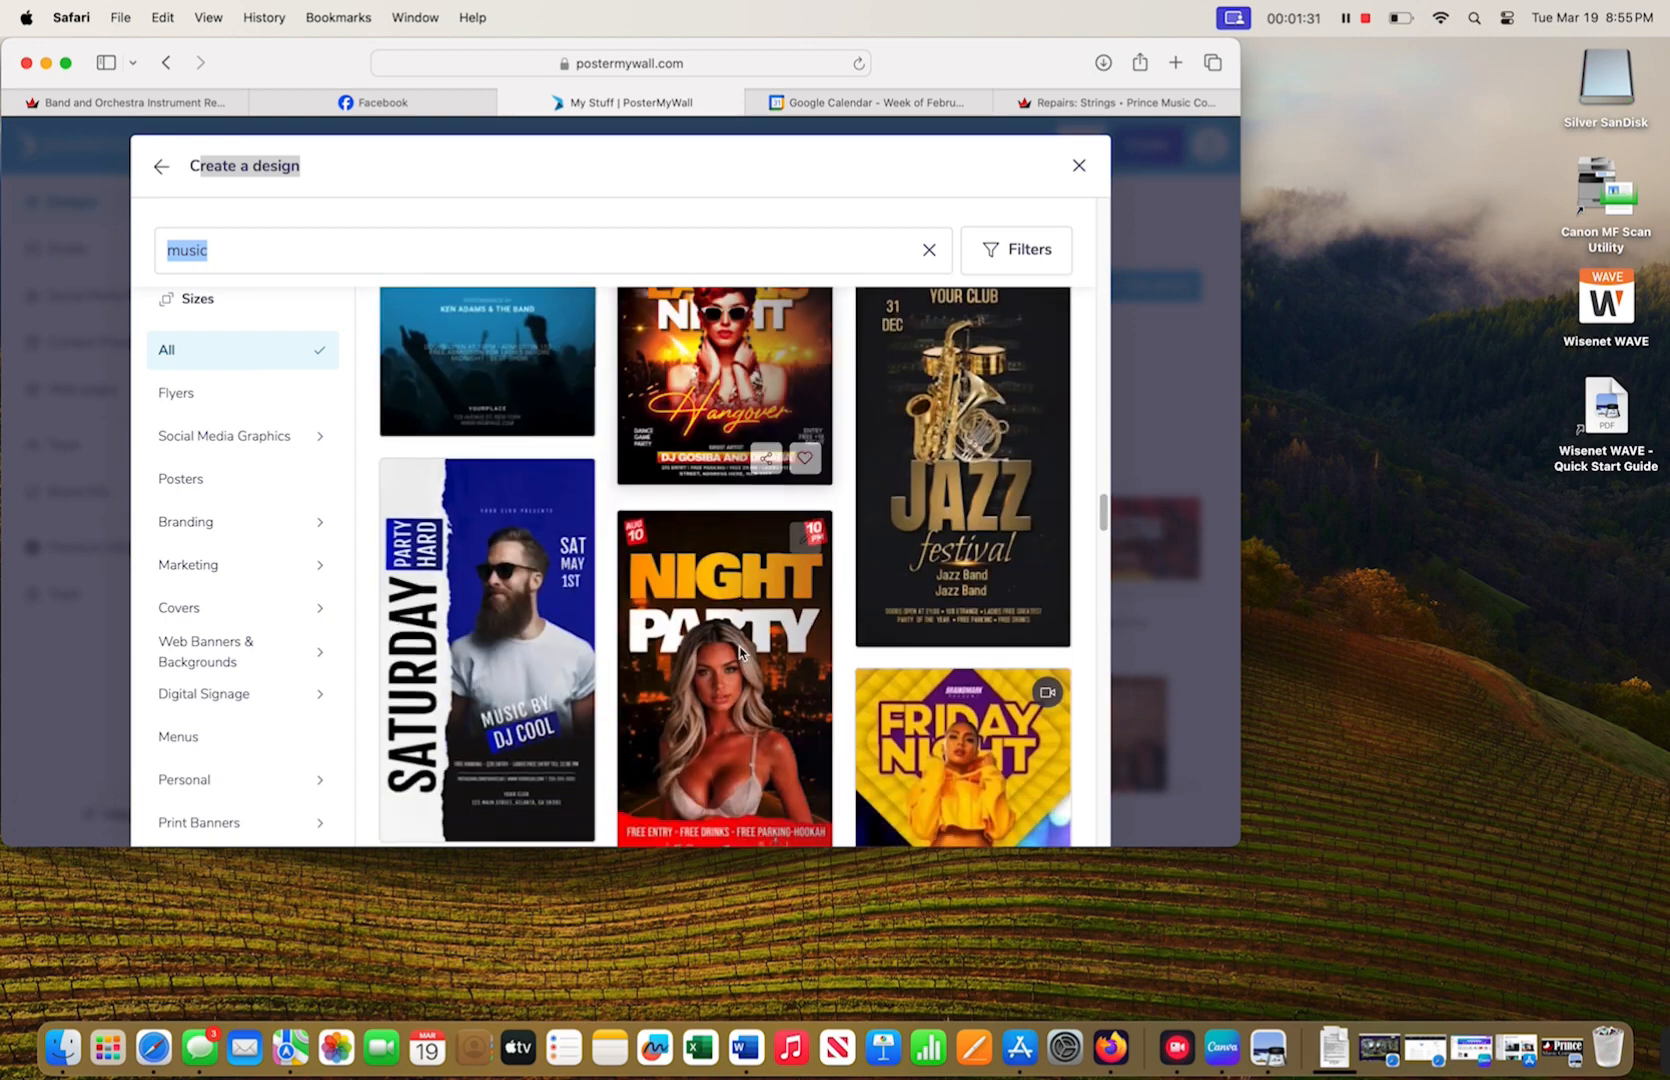
{"action": "scroll", "coordinate": [740, 653], "scroll_direction": "down", "scroll_amount": 8}
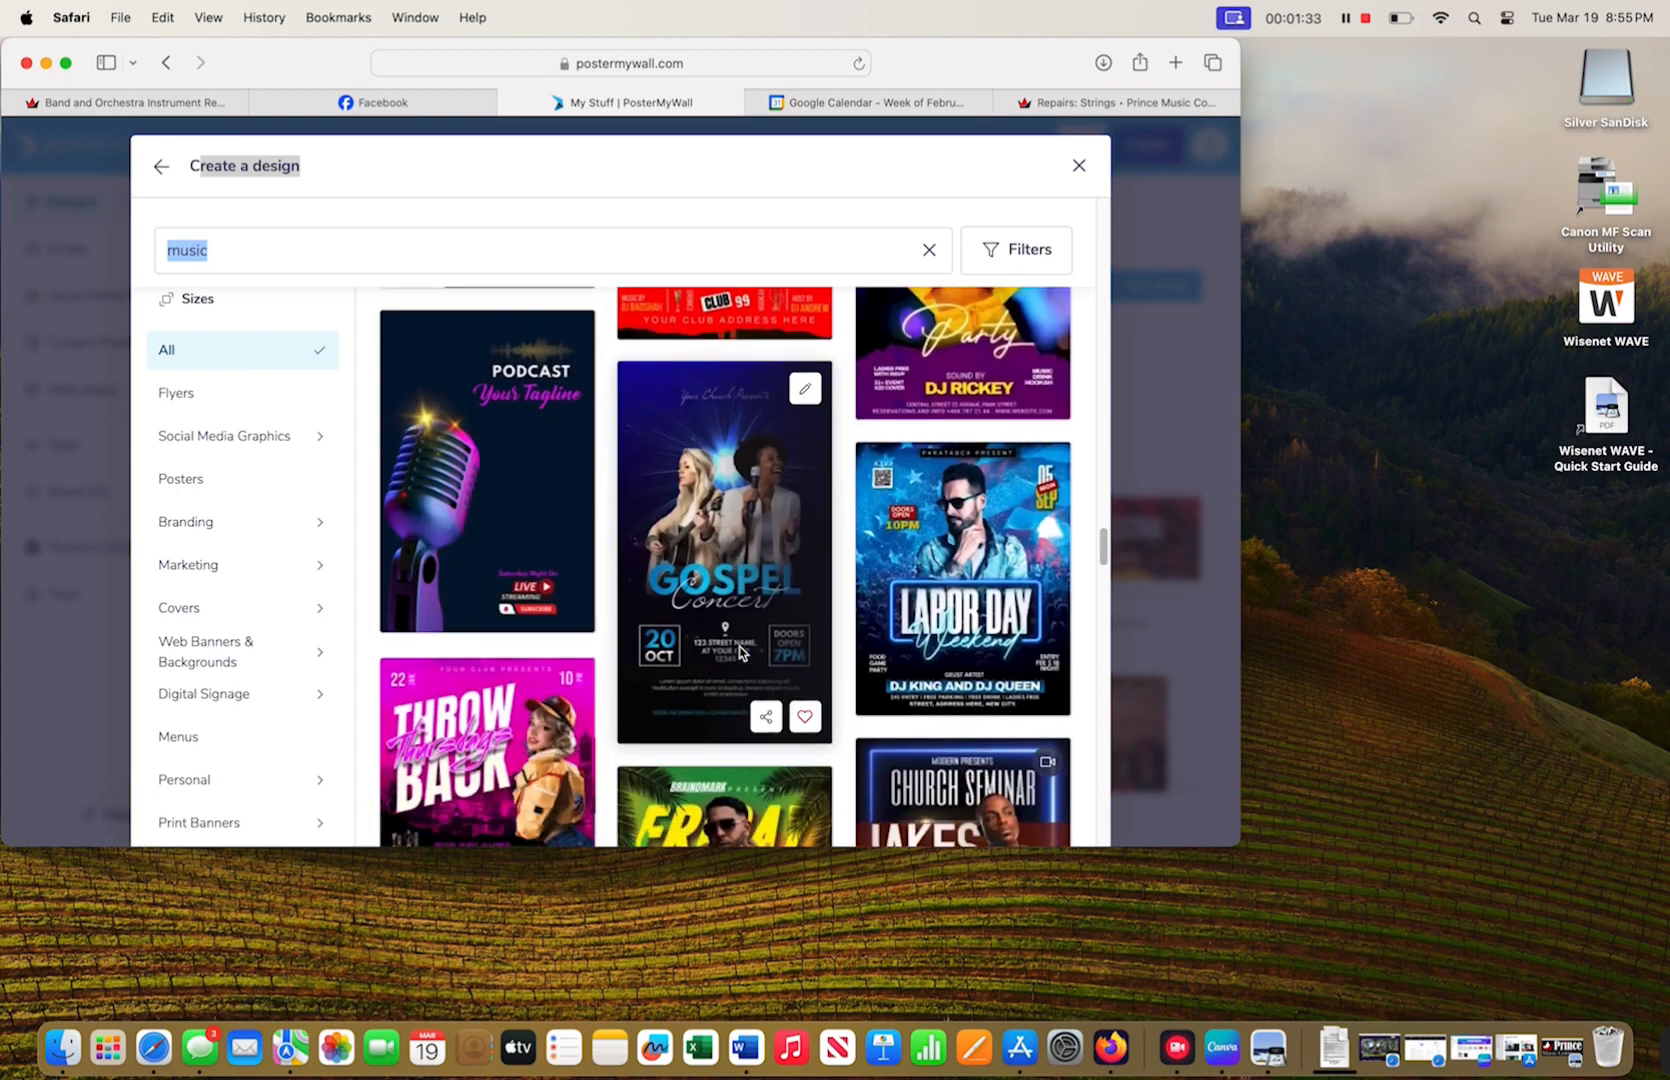
{"action": "scroll", "coordinate": [740, 653], "scroll_direction": "down", "scroll_amount": 8}
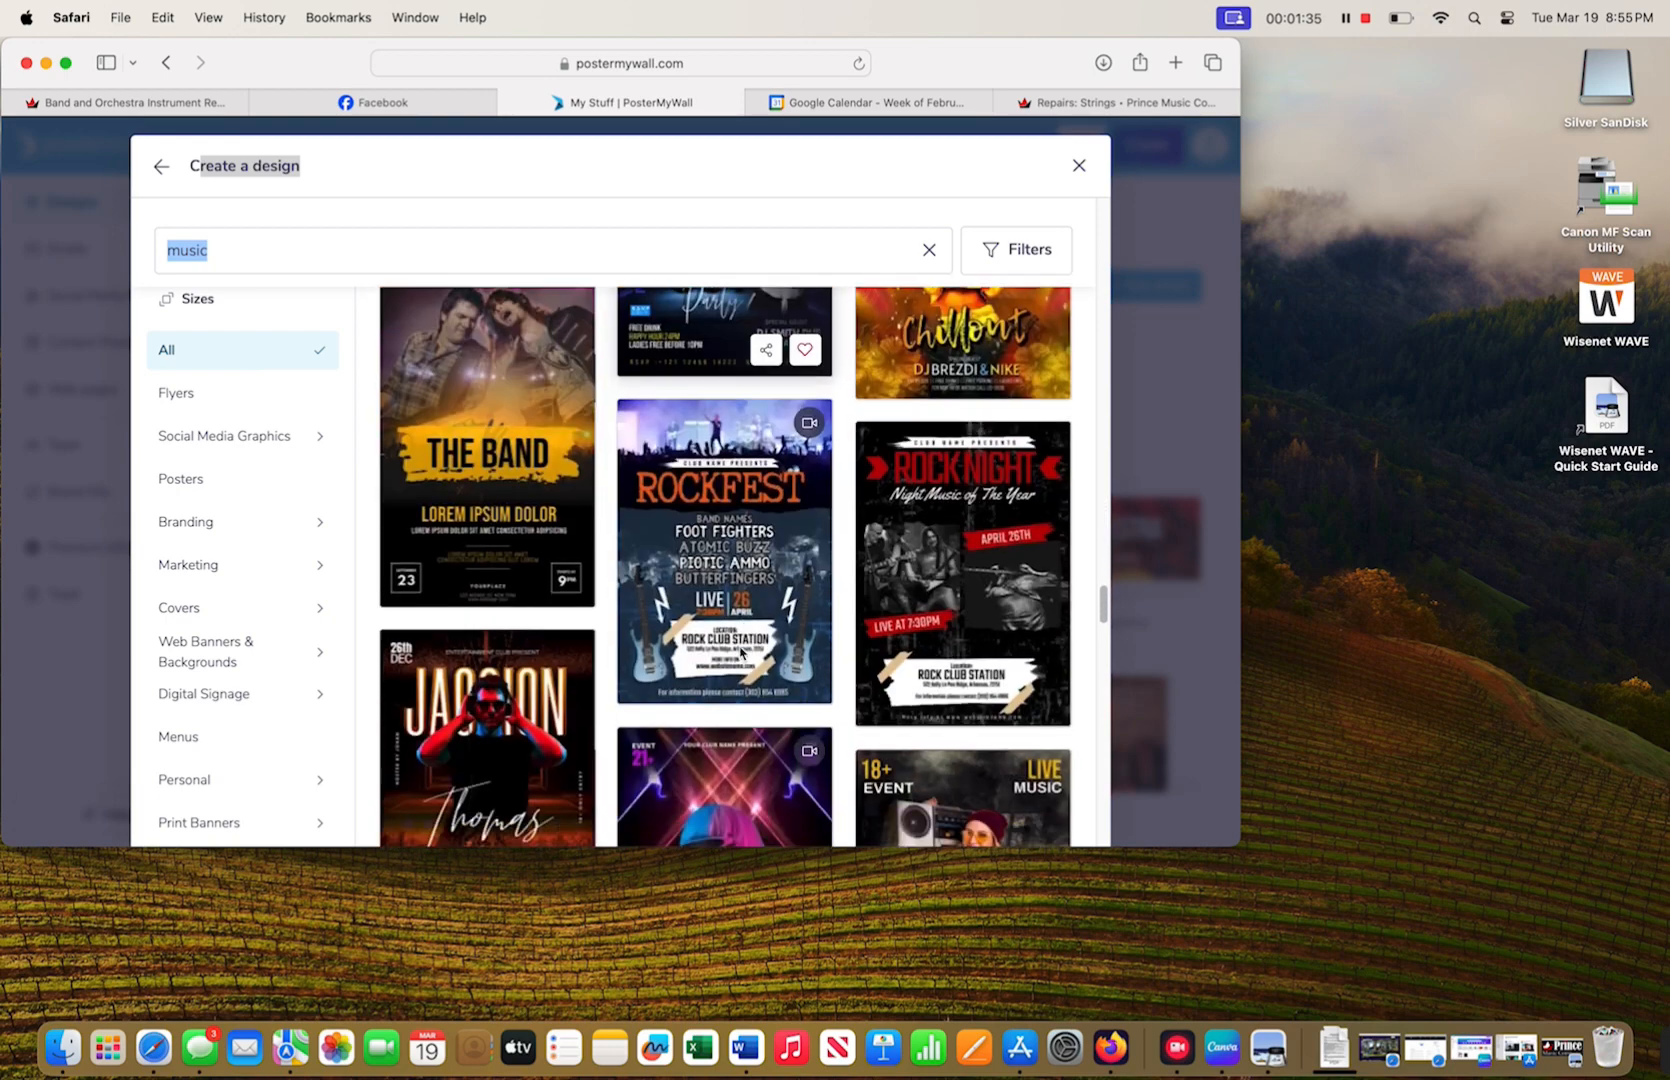
{"action": "scroll", "coordinate": [740, 653], "scroll_direction": "down", "scroll_amount": 8}
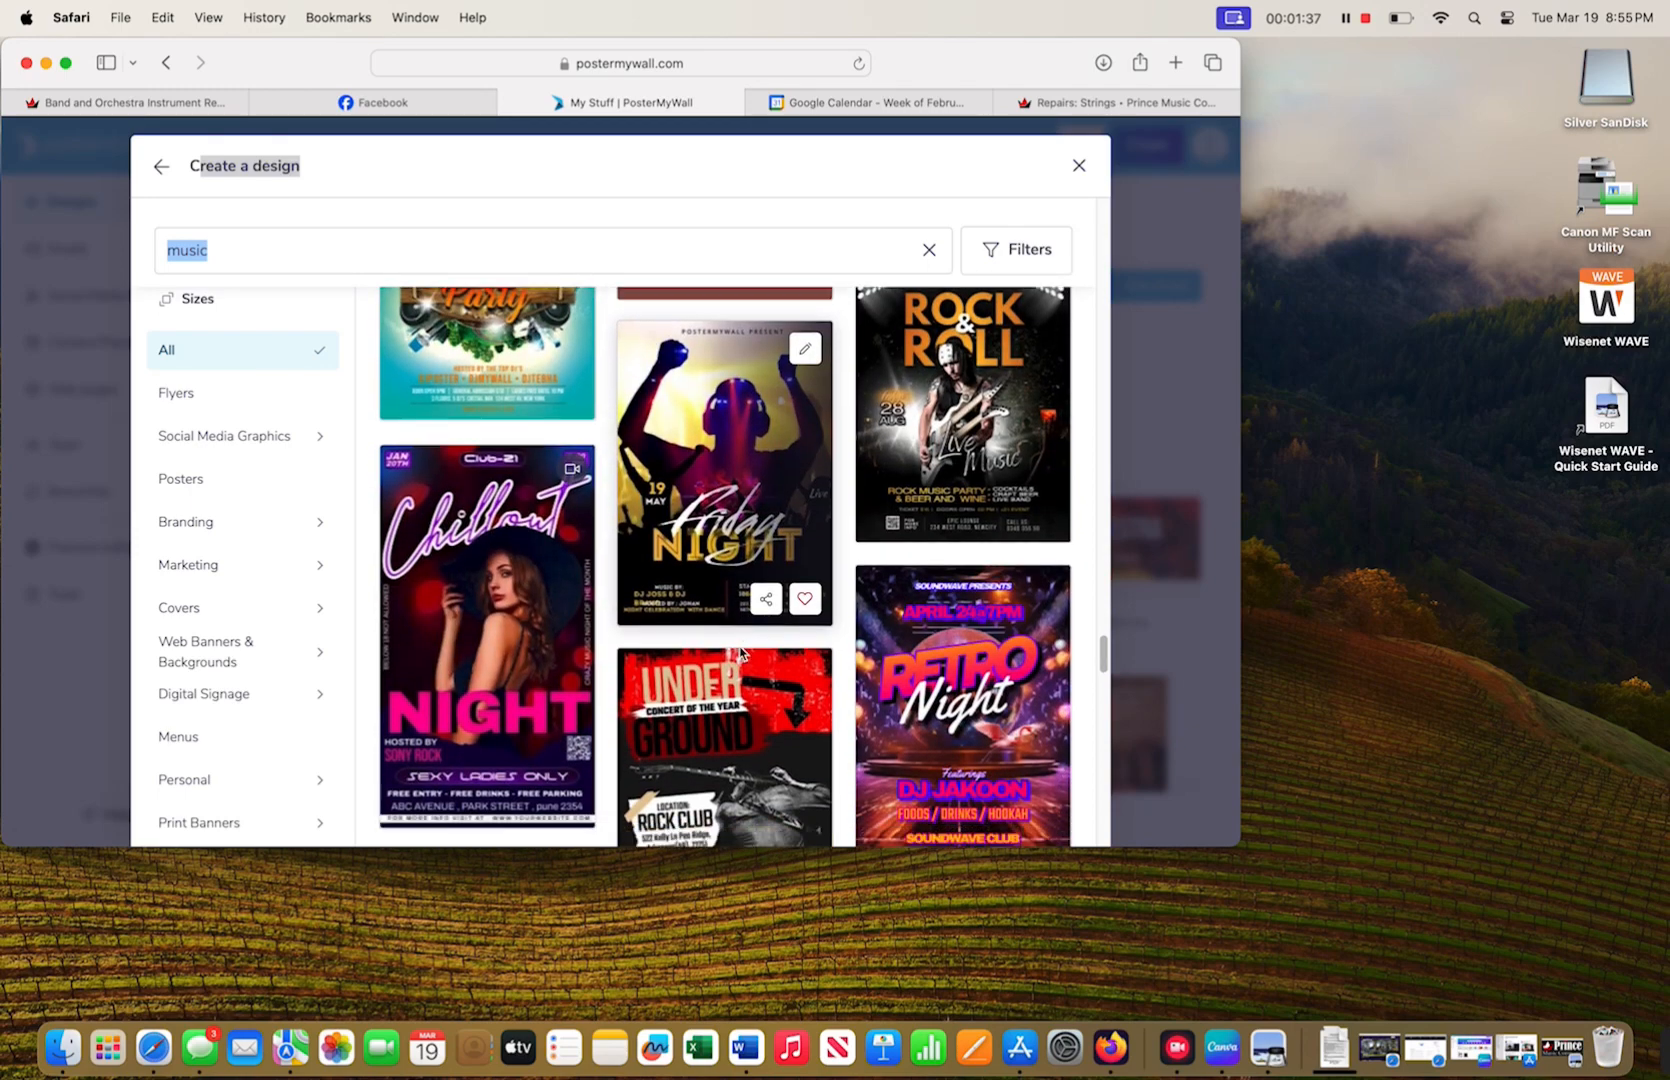
{"action": "scroll", "coordinate": [740, 653], "scroll_direction": "down", "scroll_amount": 8}
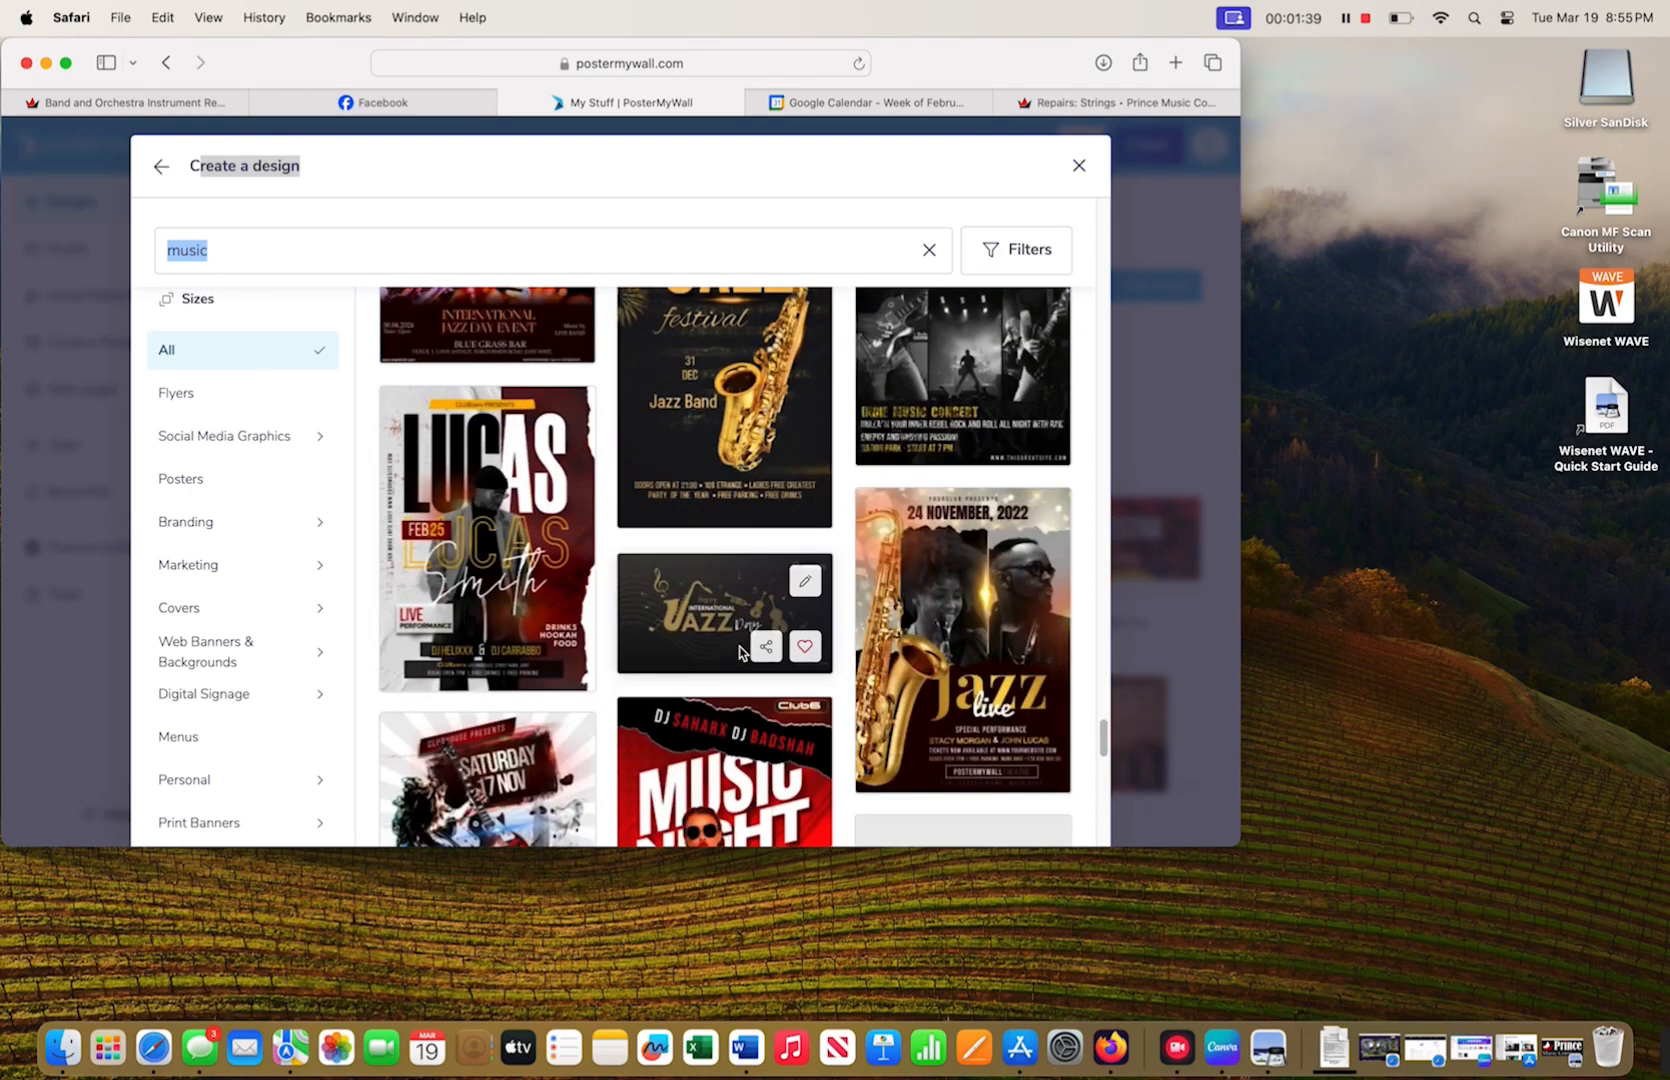
{"action": "scroll", "coordinate": [740, 653], "scroll_direction": "down", "scroll_amount": 8}
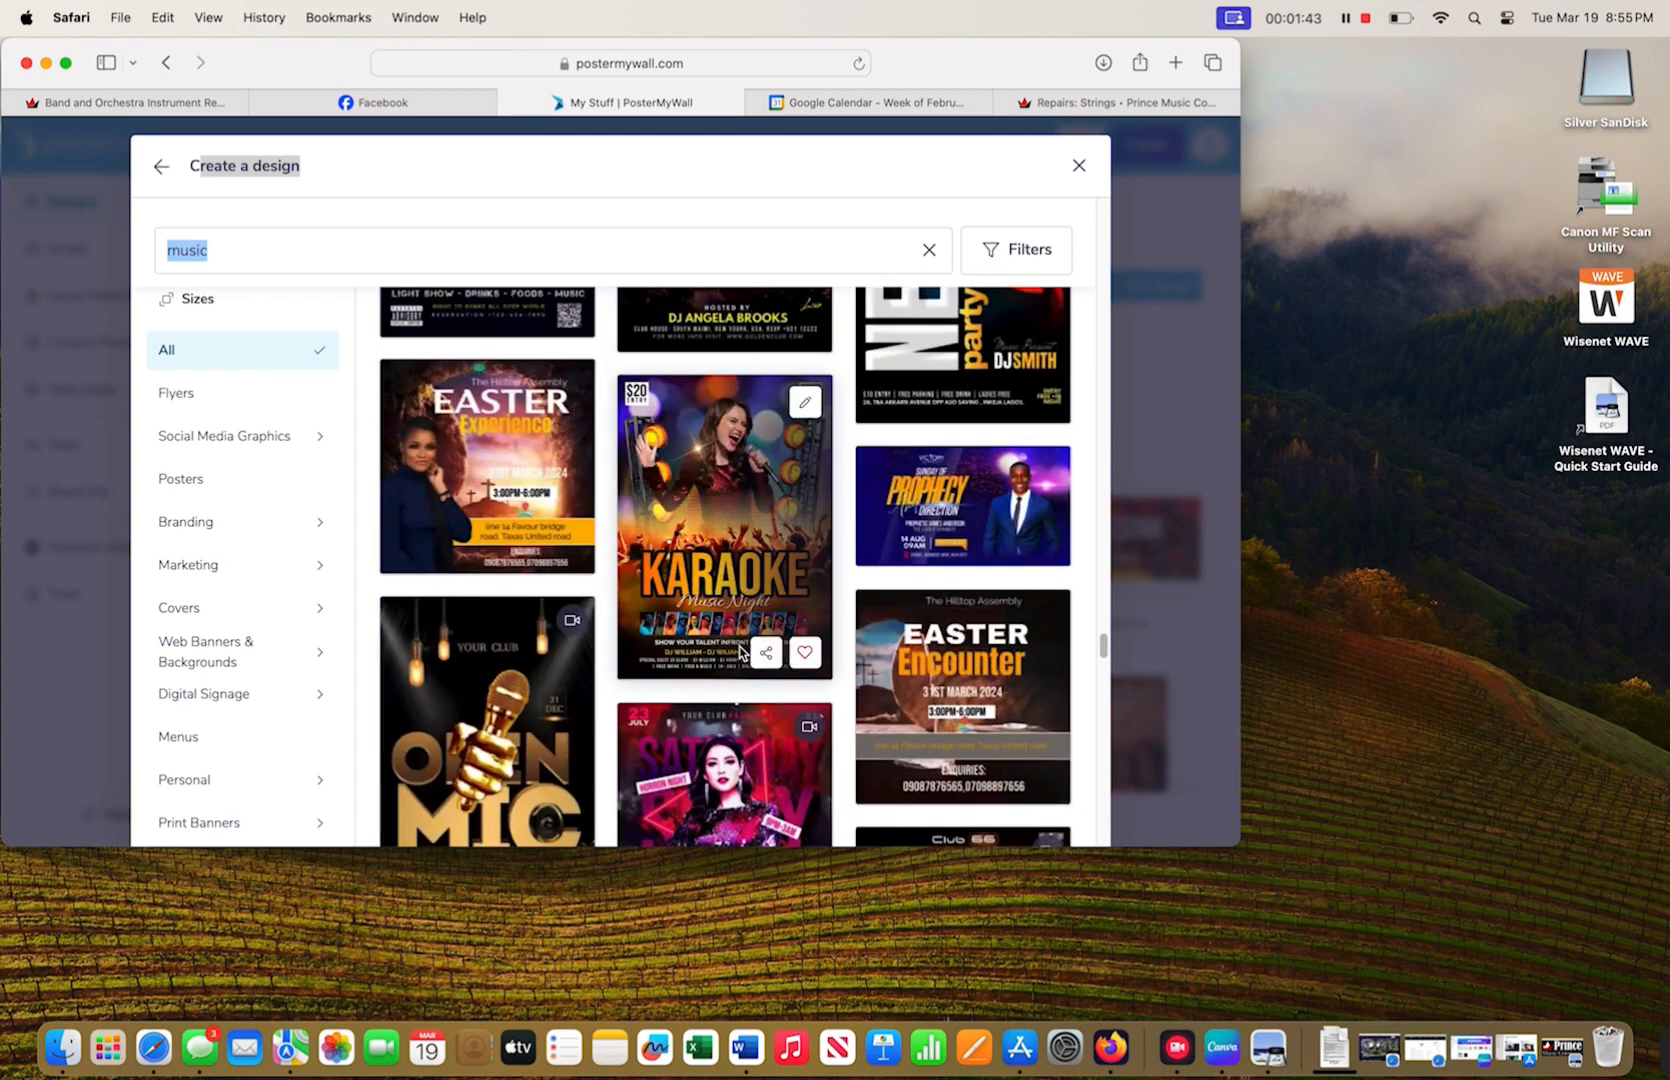
{"action": "scroll", "coordinate": [740, 653], "scroll_direction": "down", "scroll_amount": 3}
{"action": "scroll", "coordinate": [740, 653], "scroll_direction": "down", "scroll_amount": 3}
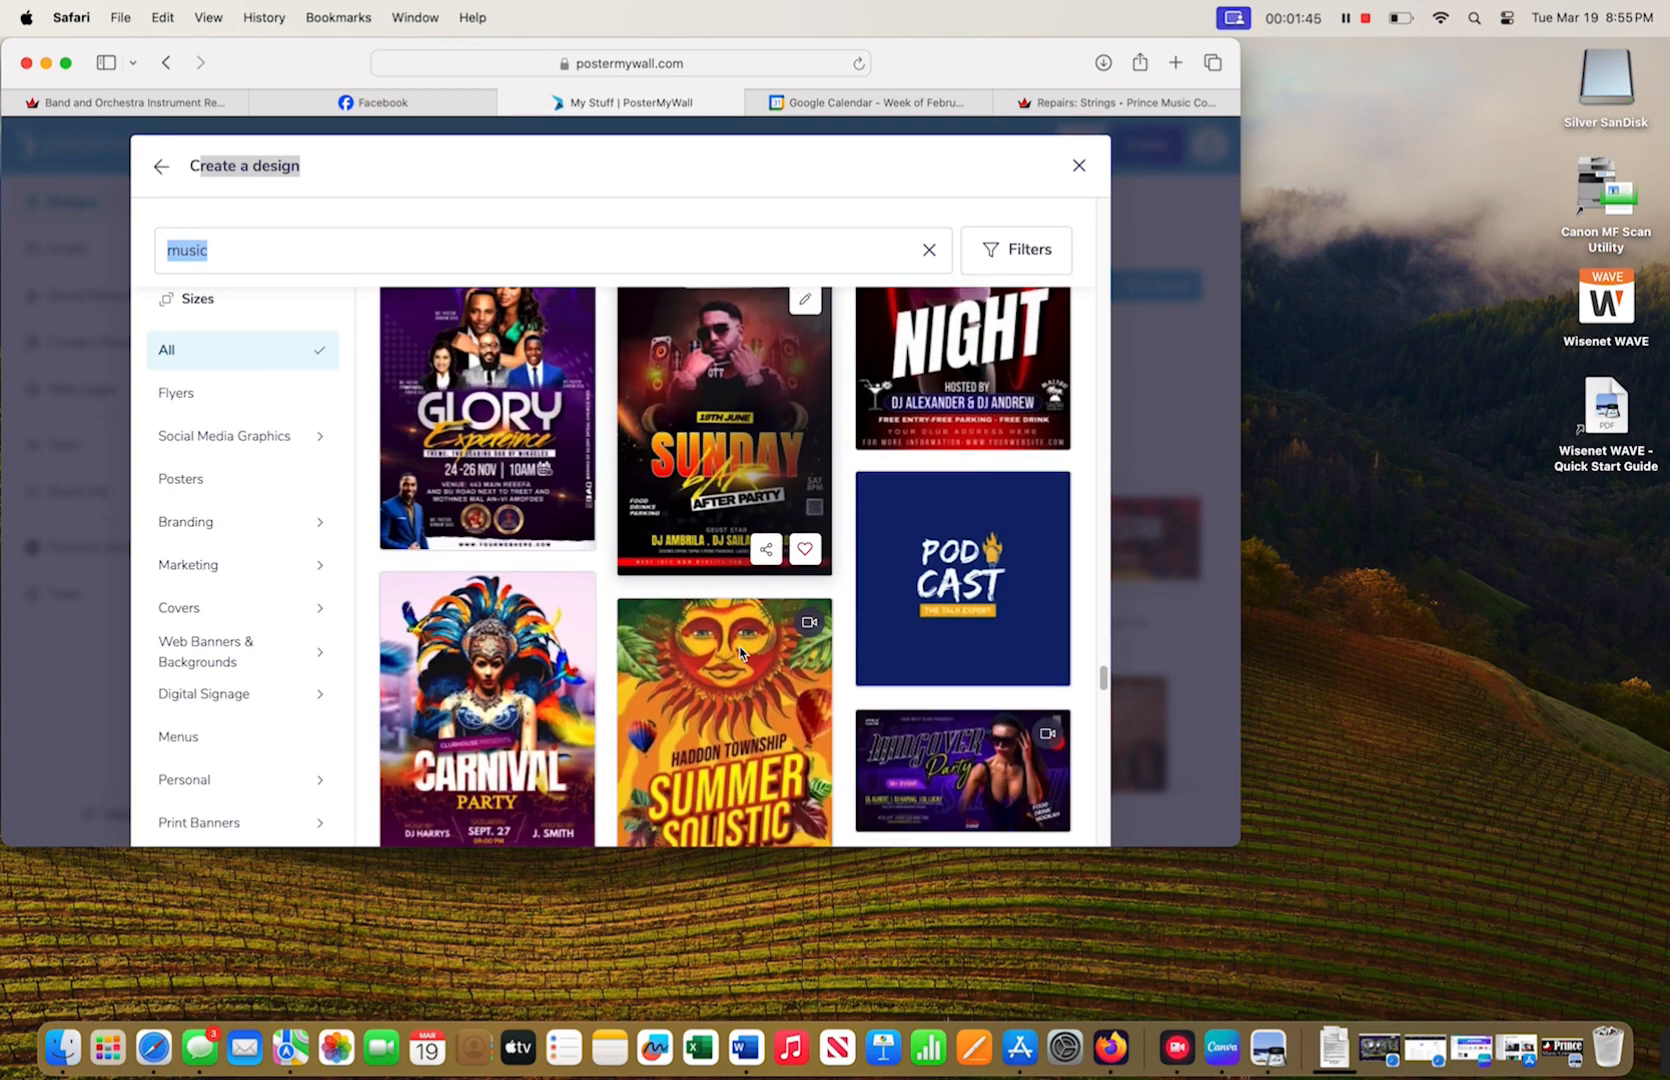
{"action": "scroll", "coordinate": [740, 650], "scroll_direction": "down", "scroll_amount": 5}
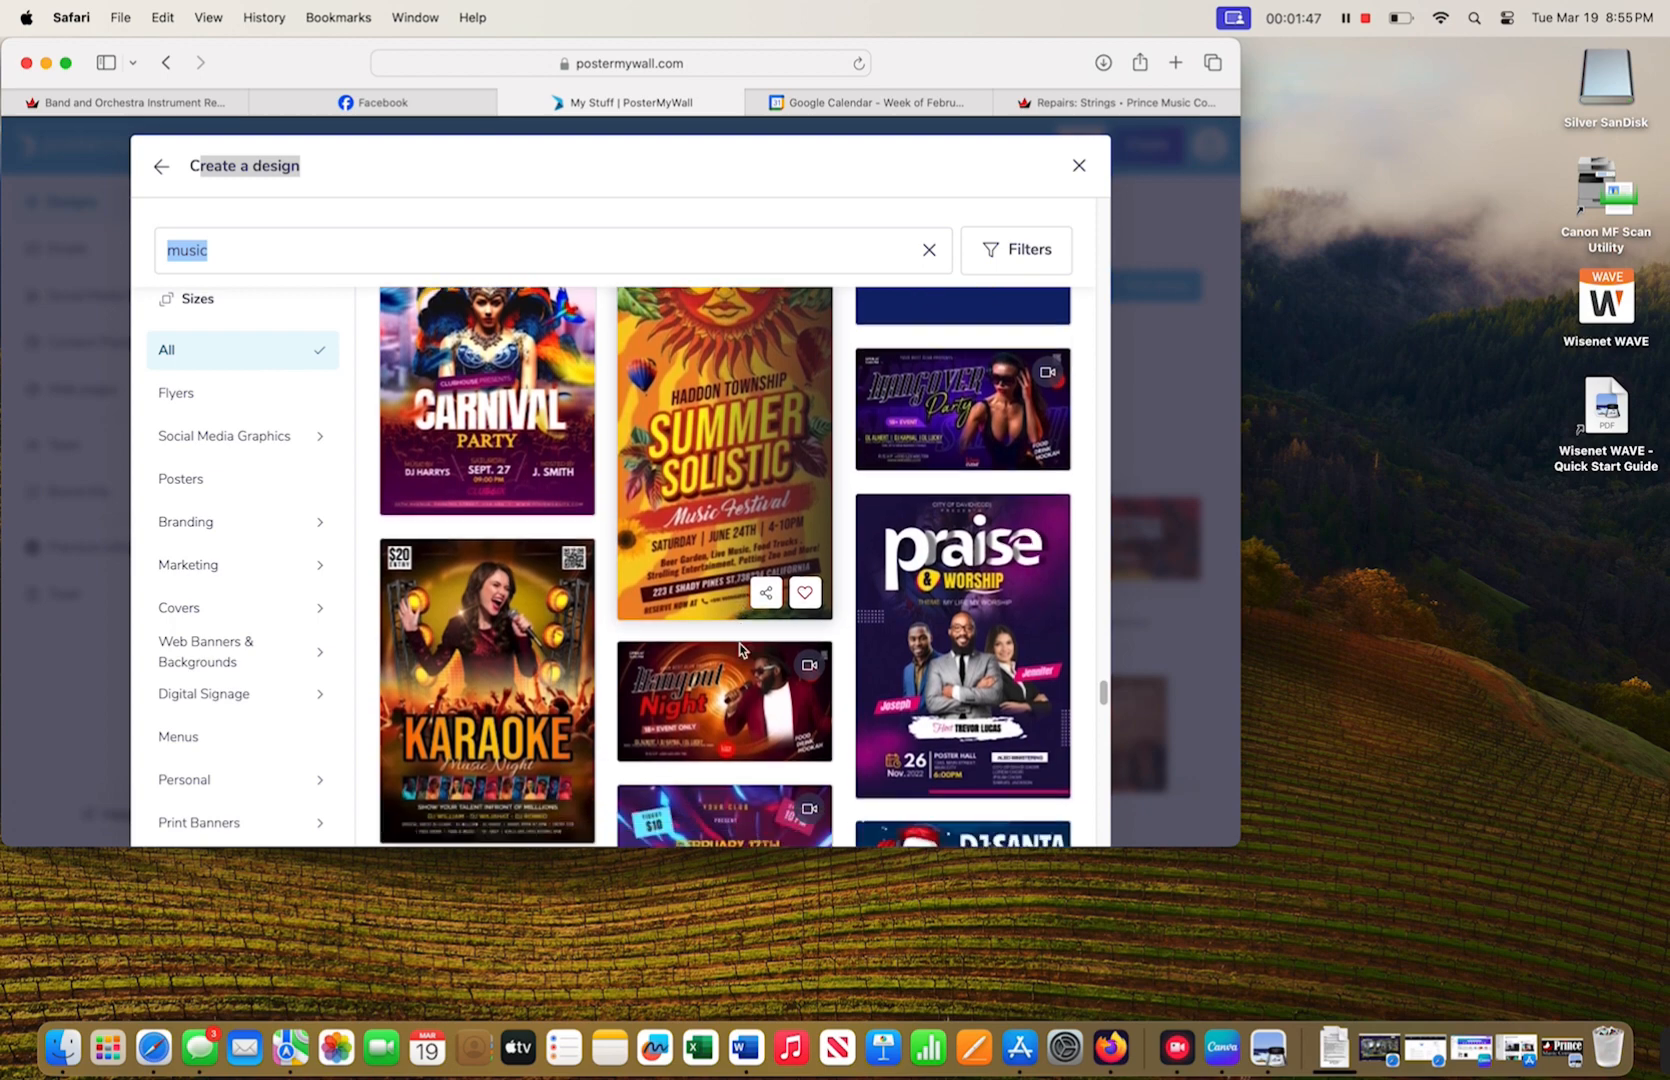
{"action": "scroll", "coordinate": [740, 650], "scroll_direction": "down", "scroll_amount": 2}
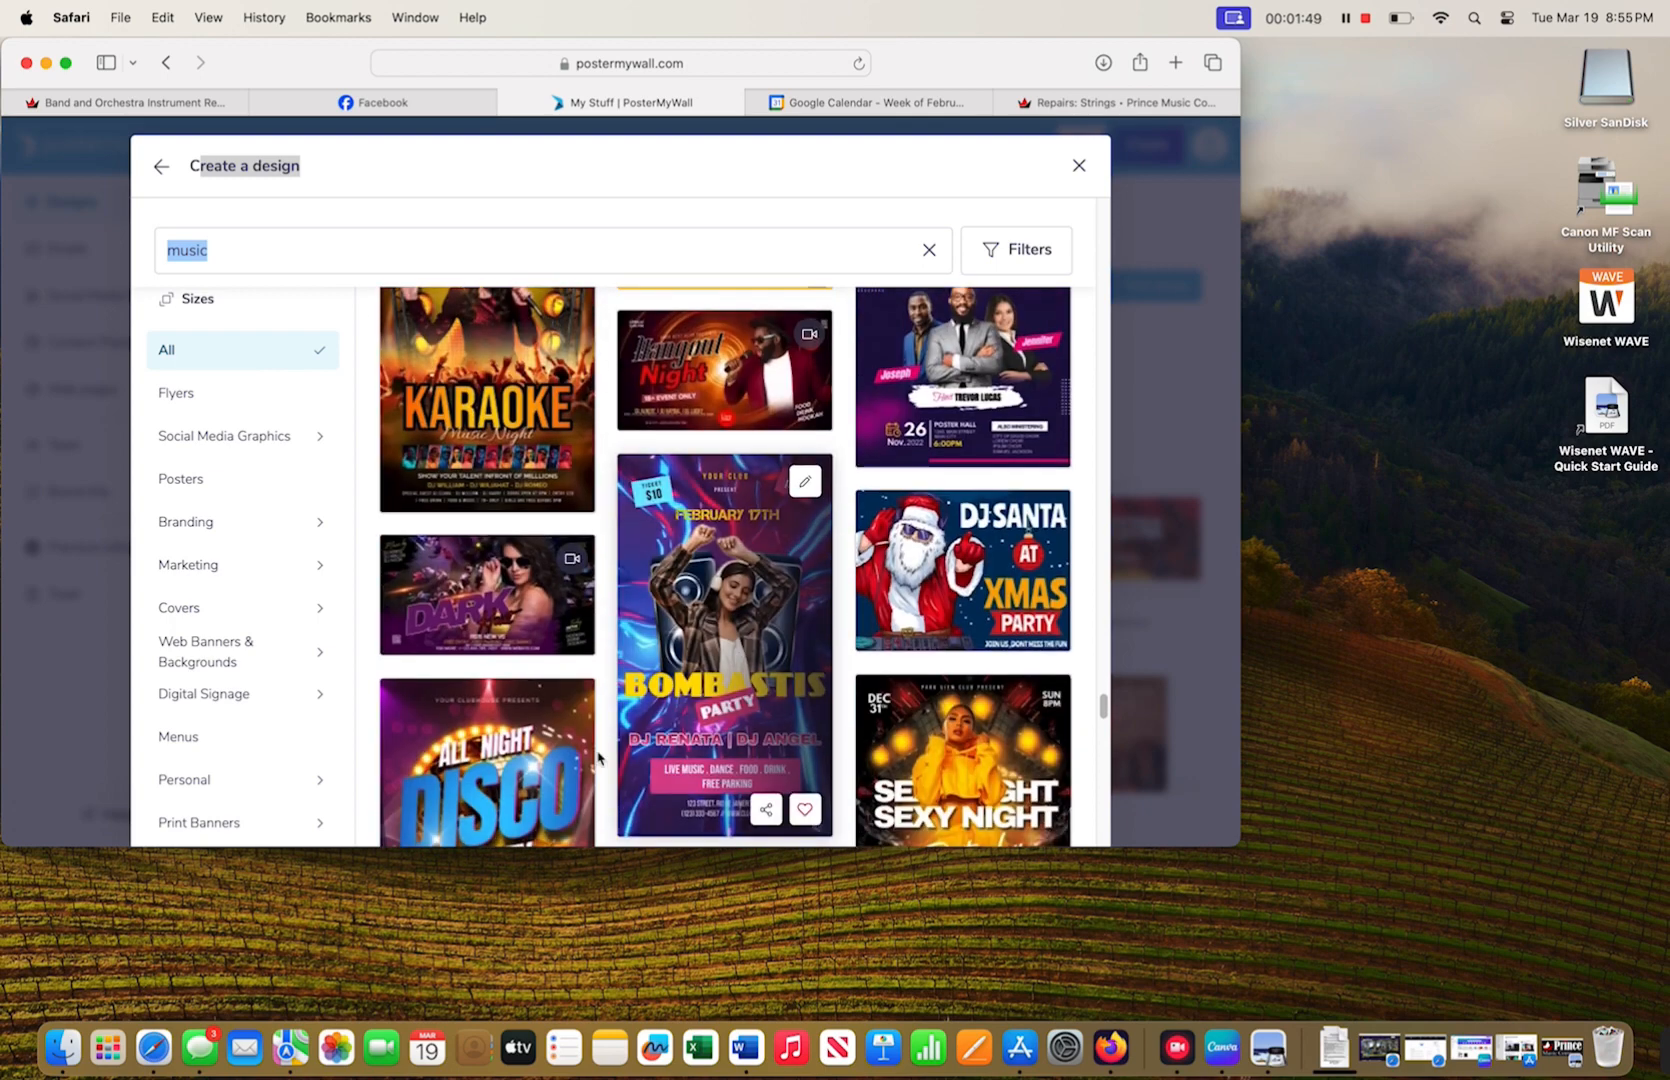
{"action": "left_click", "coordinate": [482, 596]}
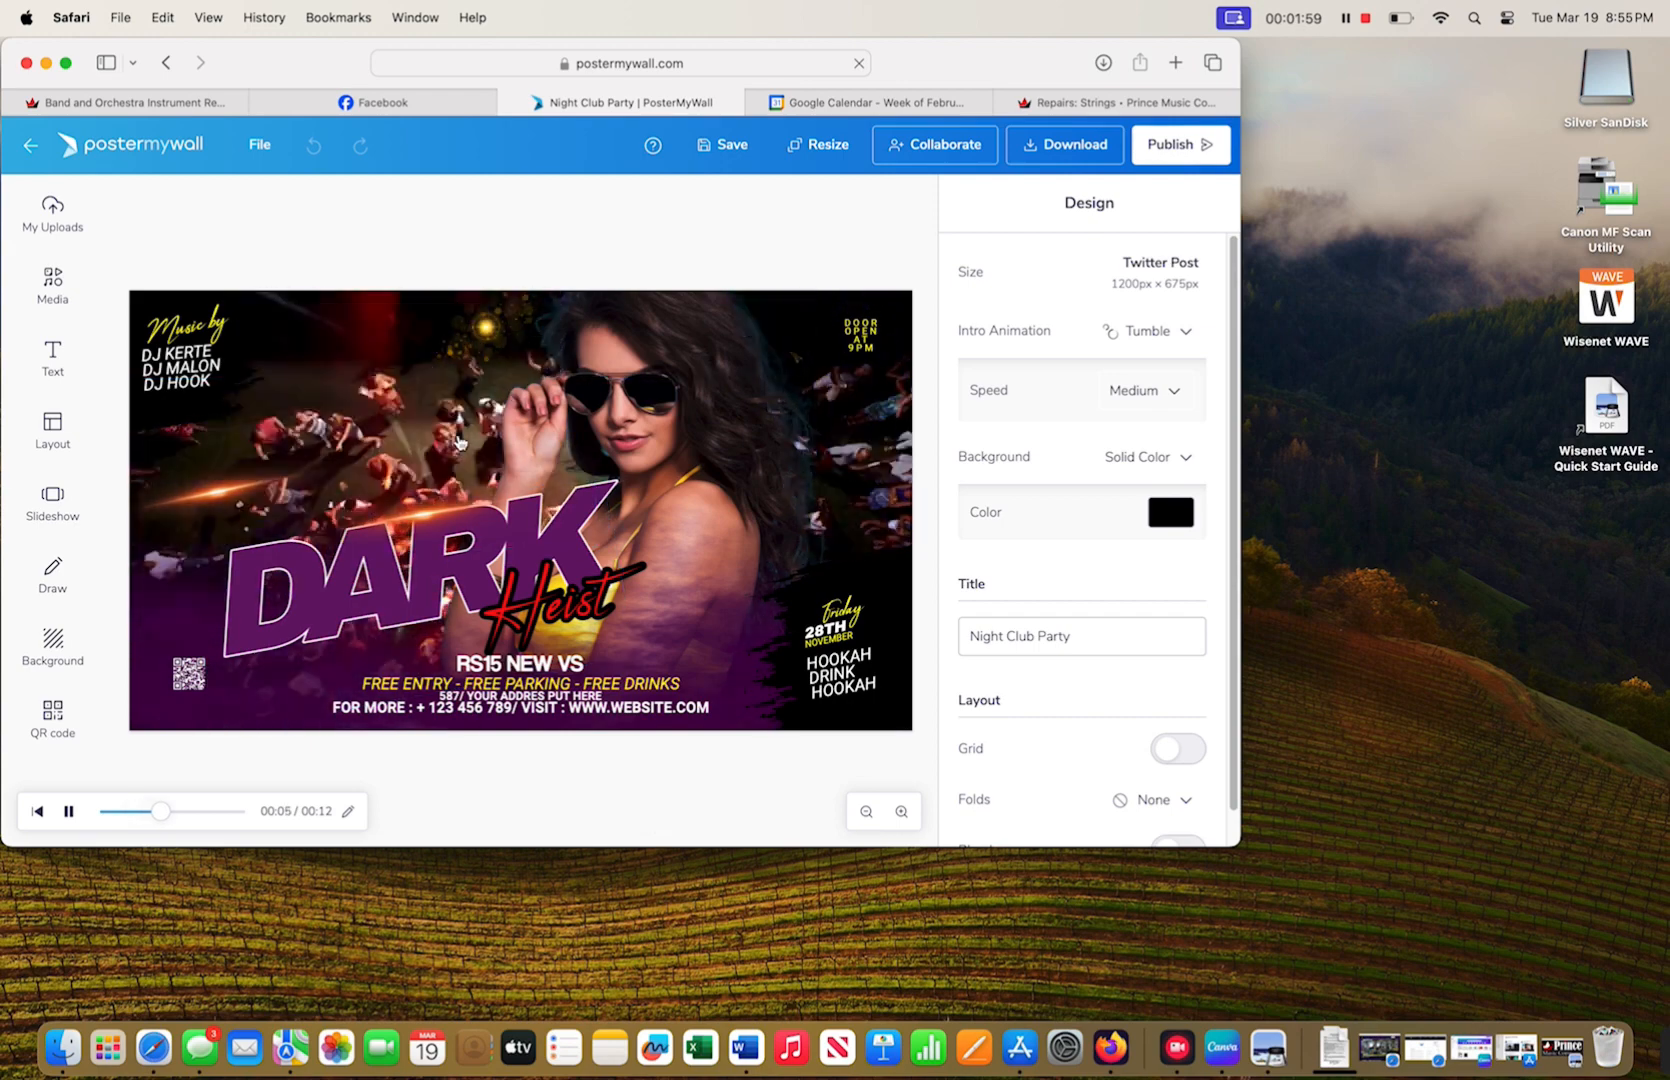
- Delete the animated crowd video layer and the woman photo from the poster
{"action": "left_click", "coordinate": [400, 430]}
{"action": "left_click", "coordinate": [1178, 272]}
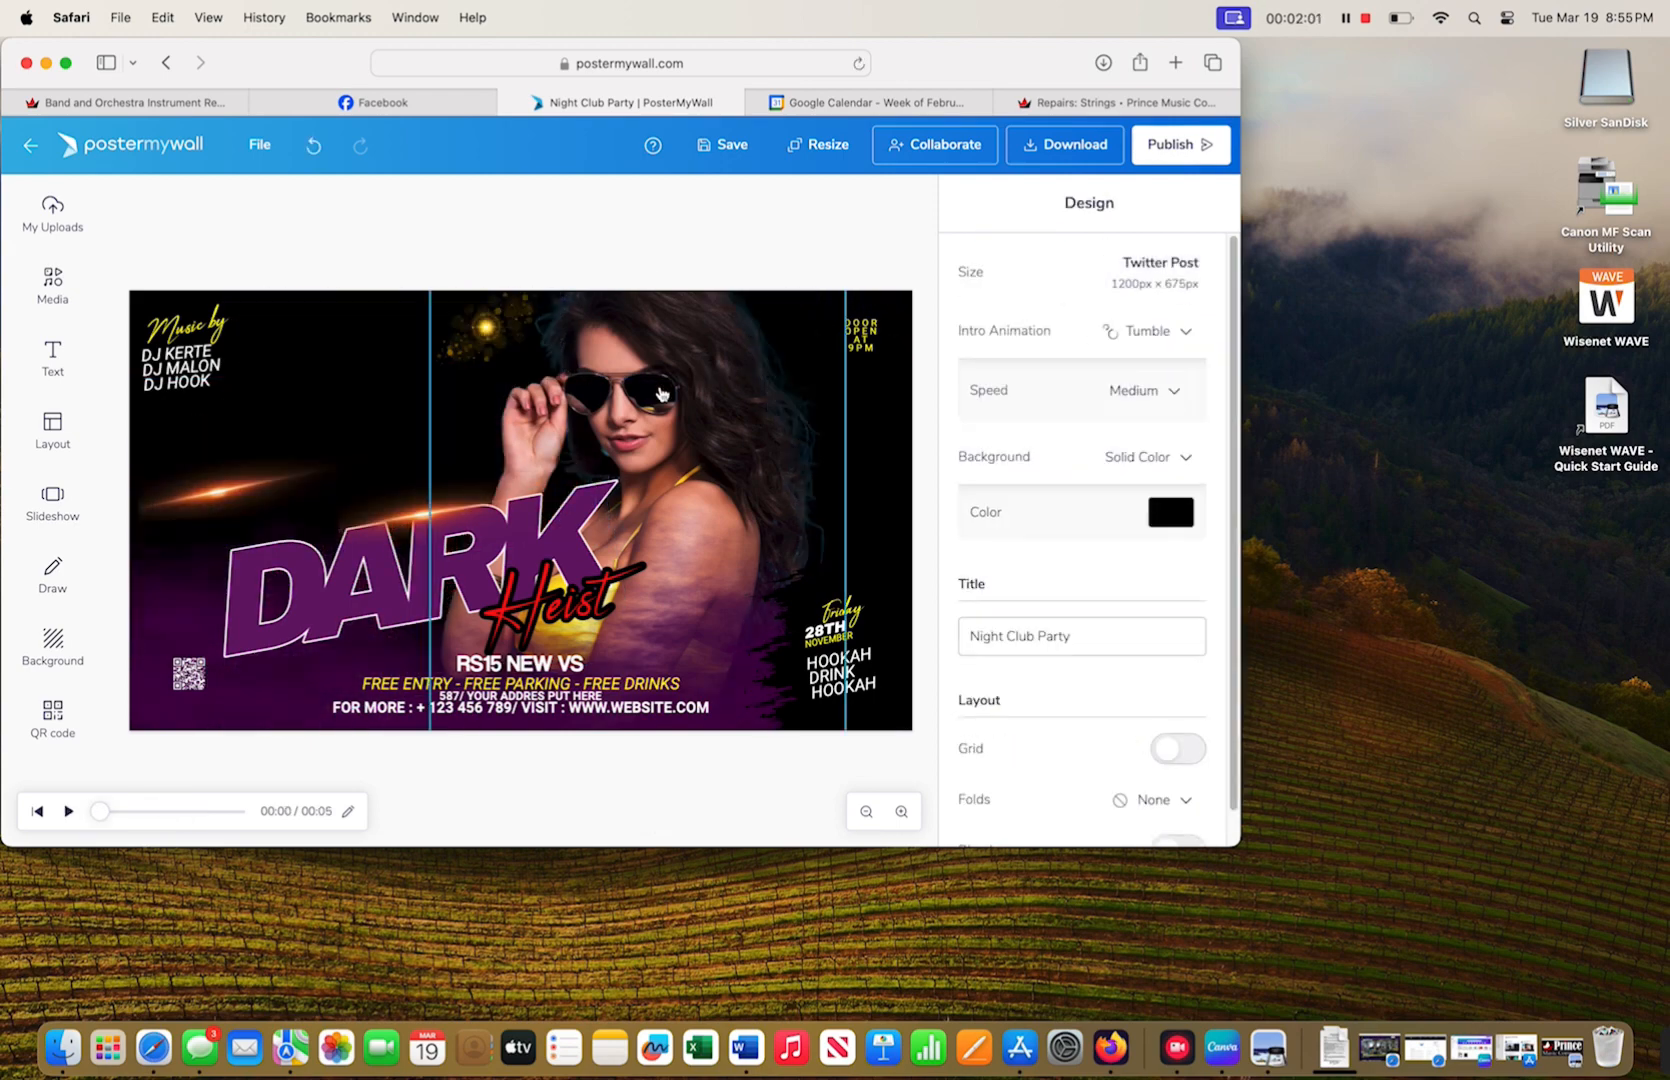
{"action": "left_click", "coordinate": [693, 353]}
{"action": "left_click", "coordinate": [1184, 289]}
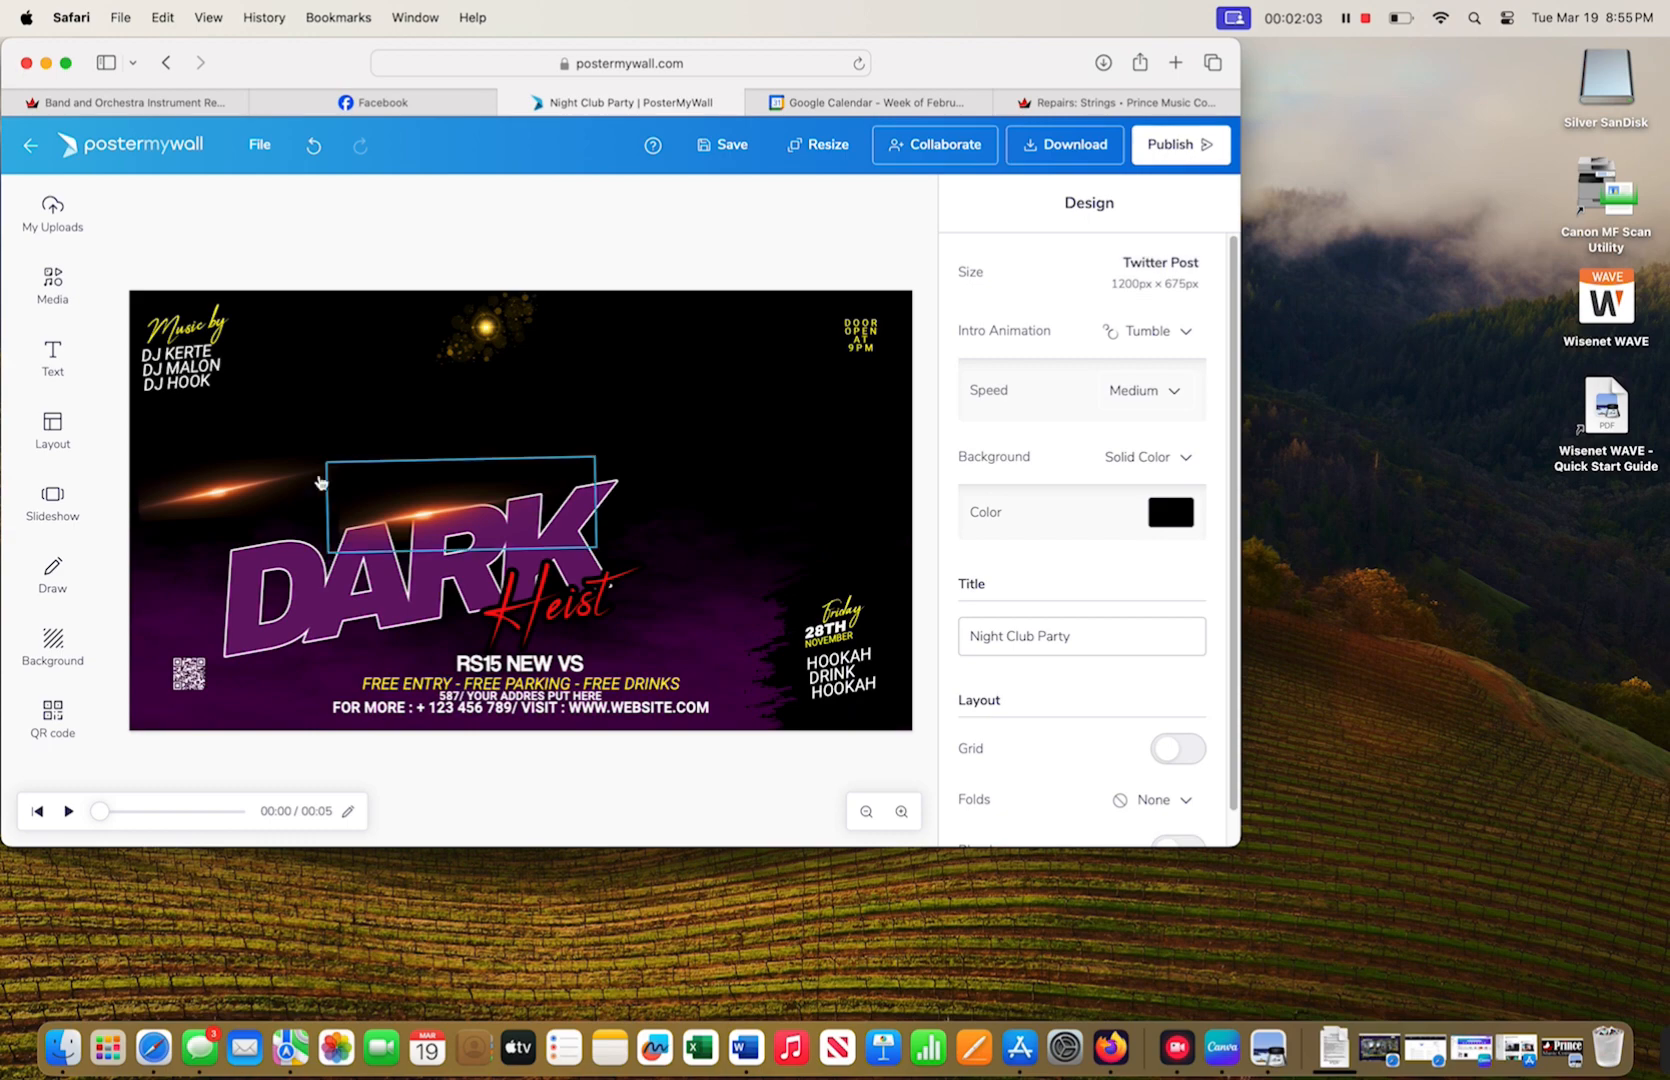
- Add the red violins photo from My Uploads to the poster
{"action": "left_click", "coordinate": [52, 212]}
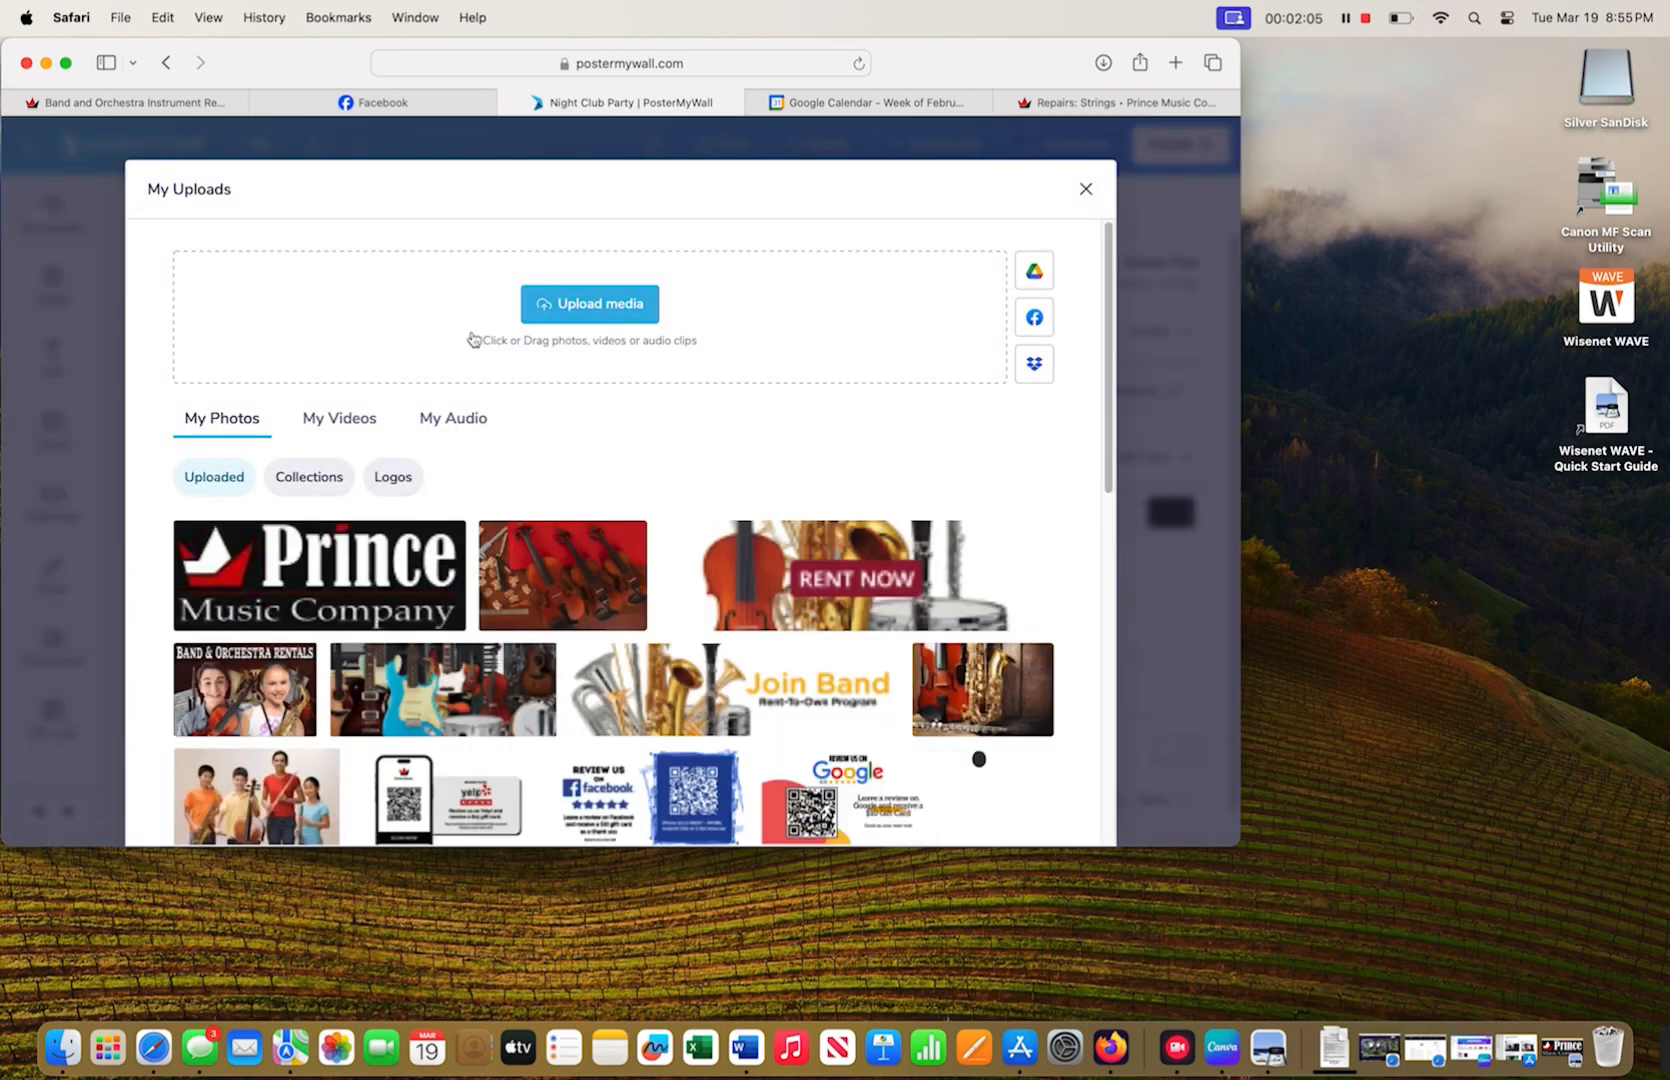
{"action": "left_click", "coordinate": [548, 567]}
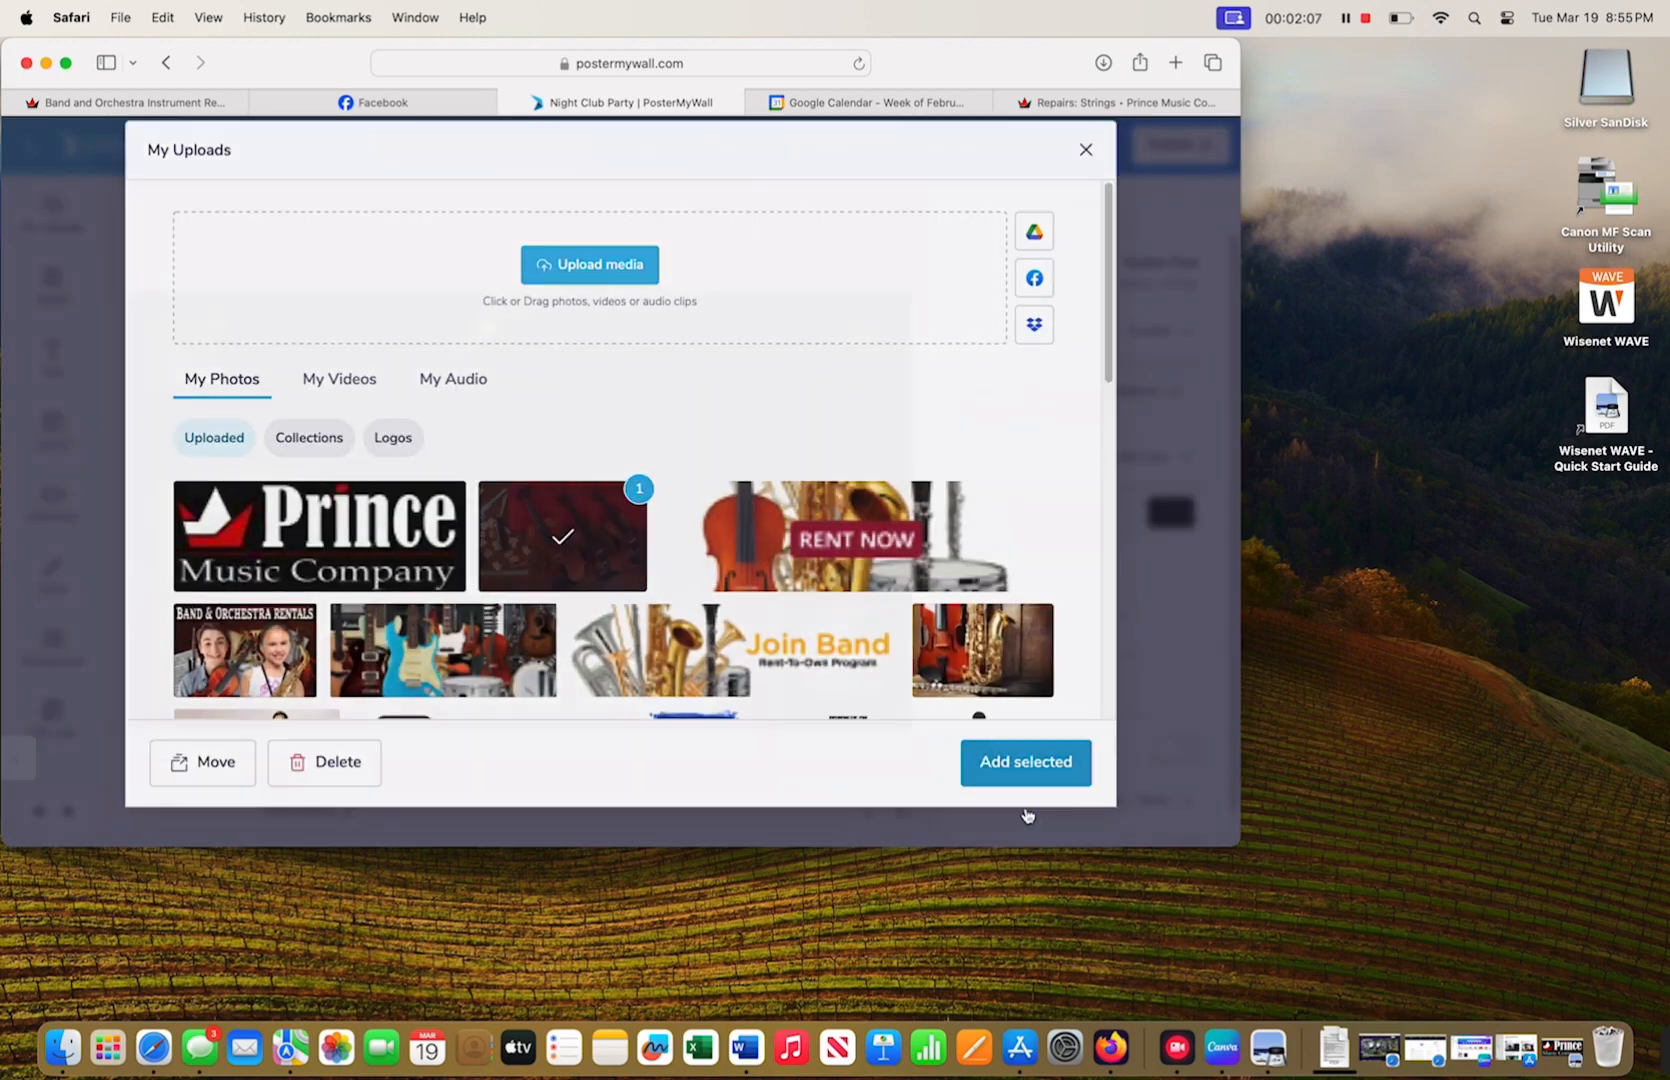
{"action": "left_click", "coordinate": [1029, 814]}
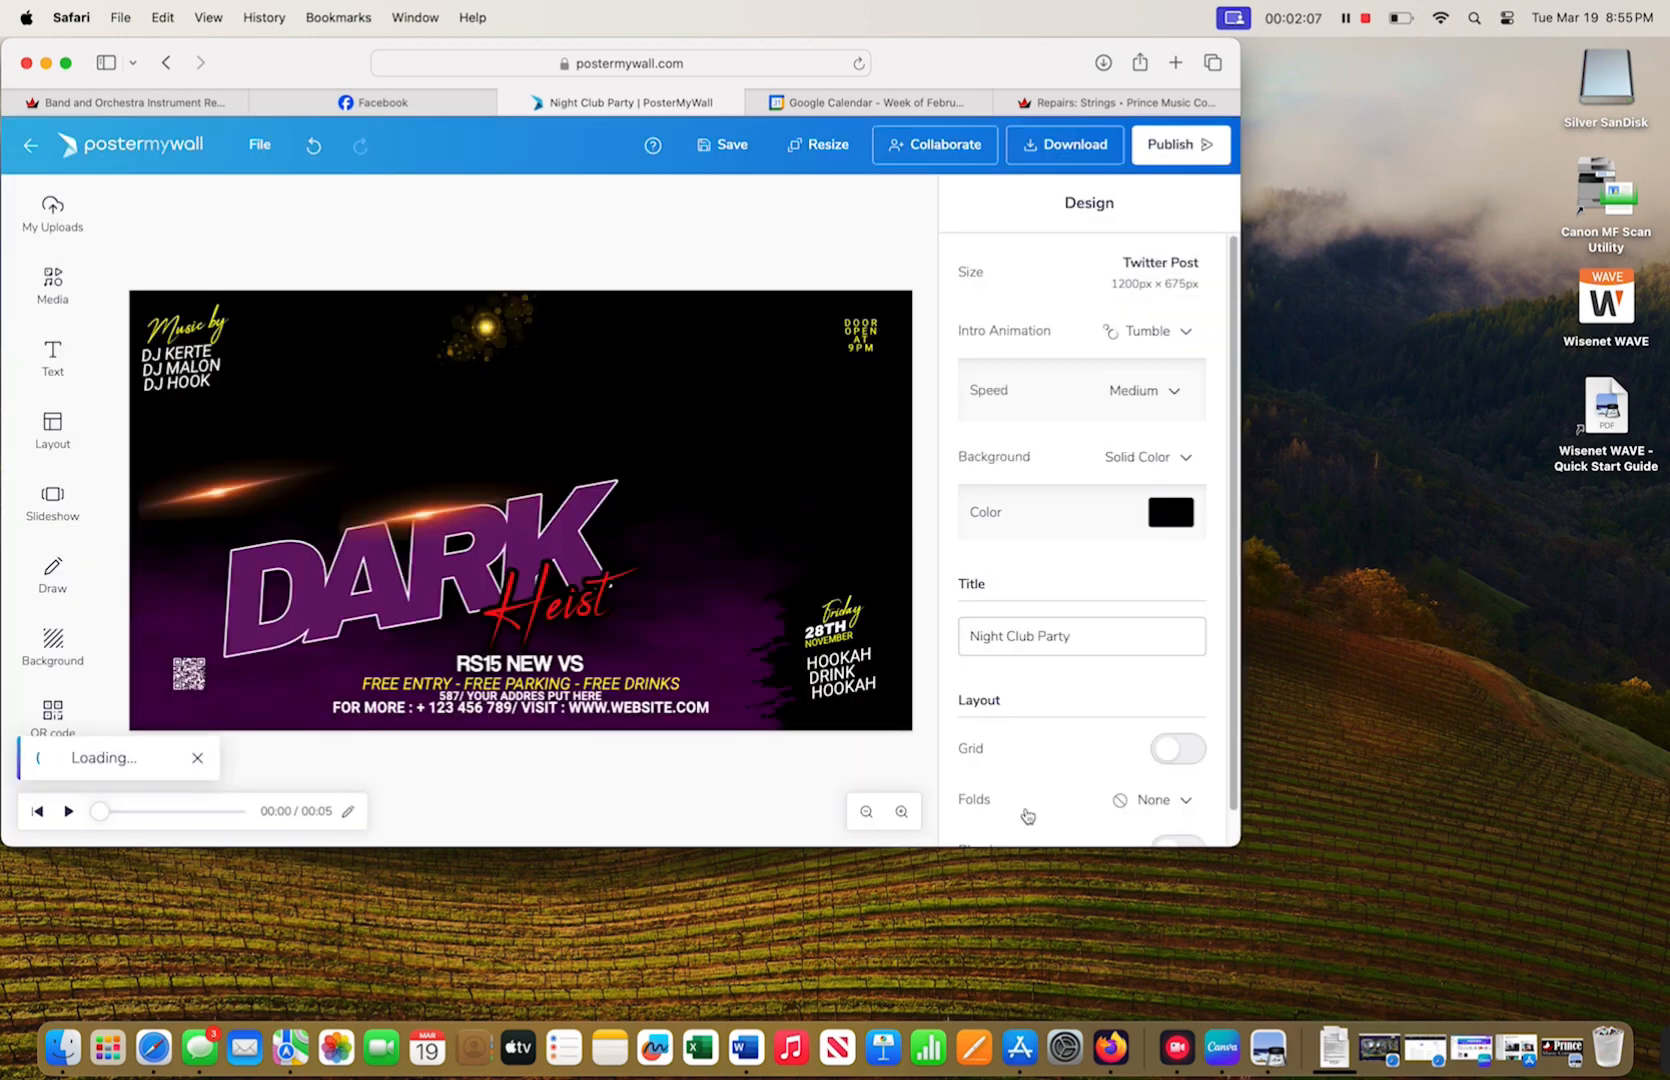
- Enlarge the violin photo to cover the canvas and send it behind the text layers
{"action": "left_click_drag", "start_coordinate": [415, 524], "coordinate": [335, 468]}
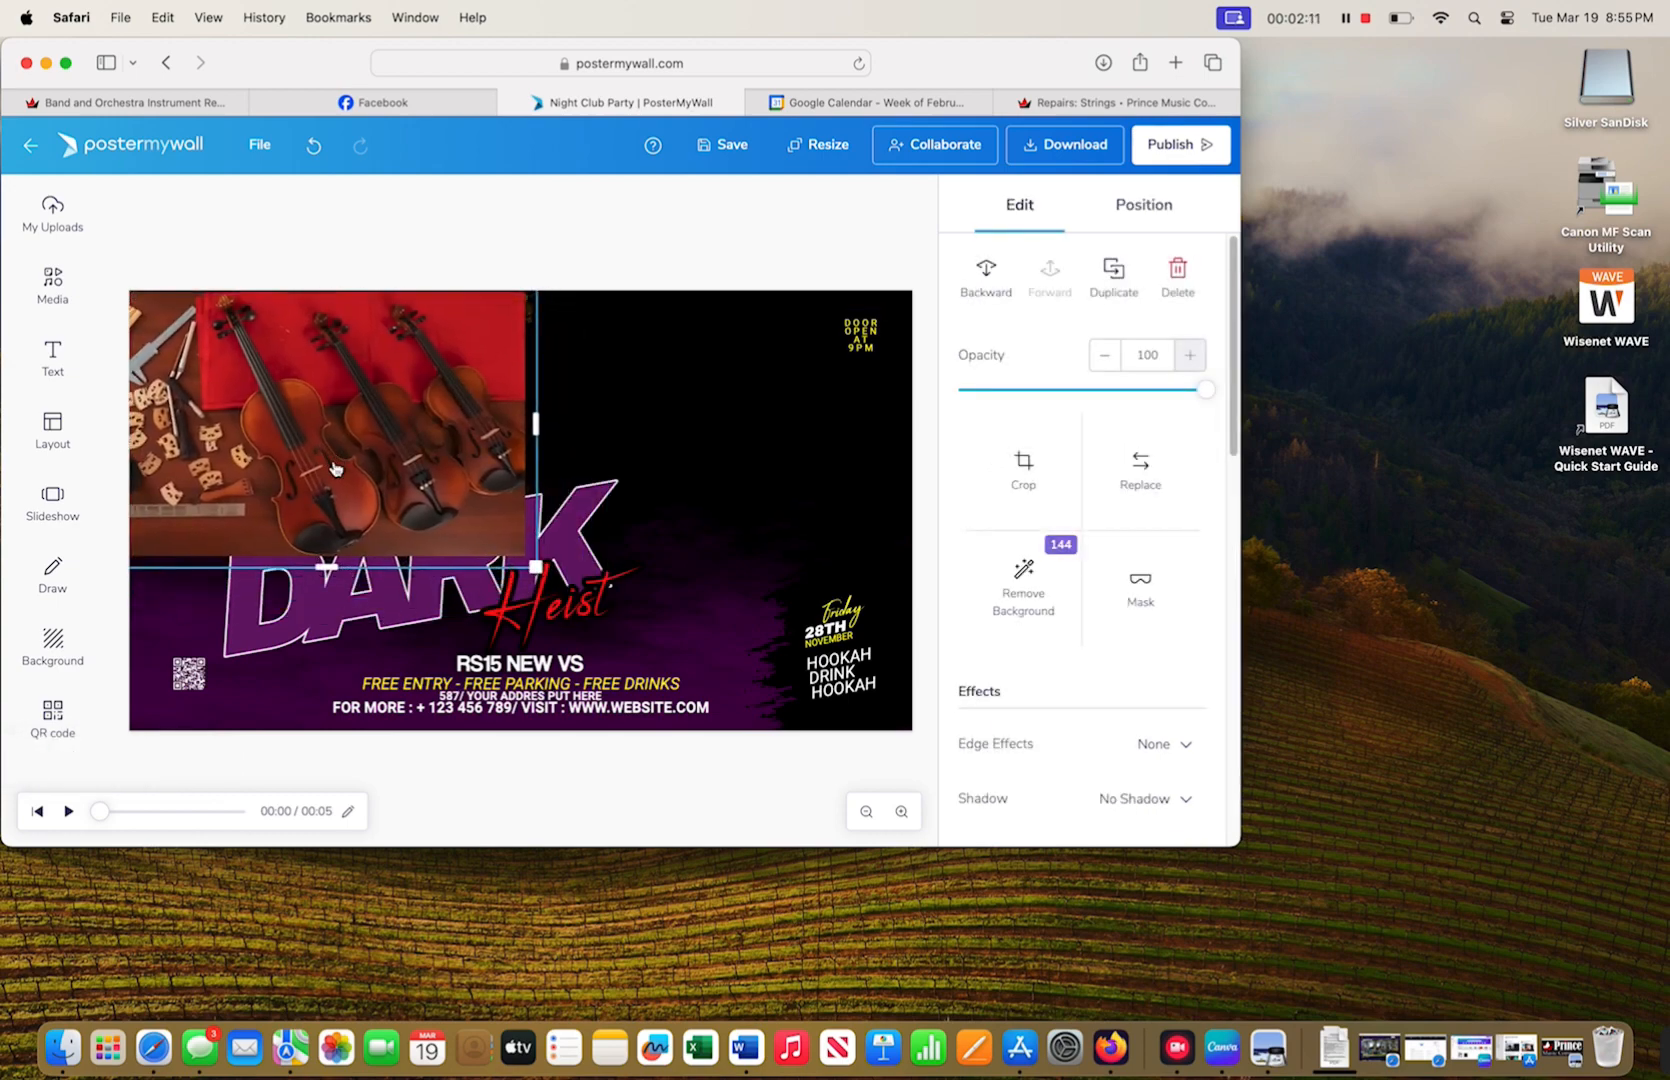
{"action": "left_click_drag", "start_coordinate": [537, 566], "coordinate": [975, 790]}
{"action": "left_click_drag", "start_coordinate": [811, 657], "coordinate": [816, 494]}
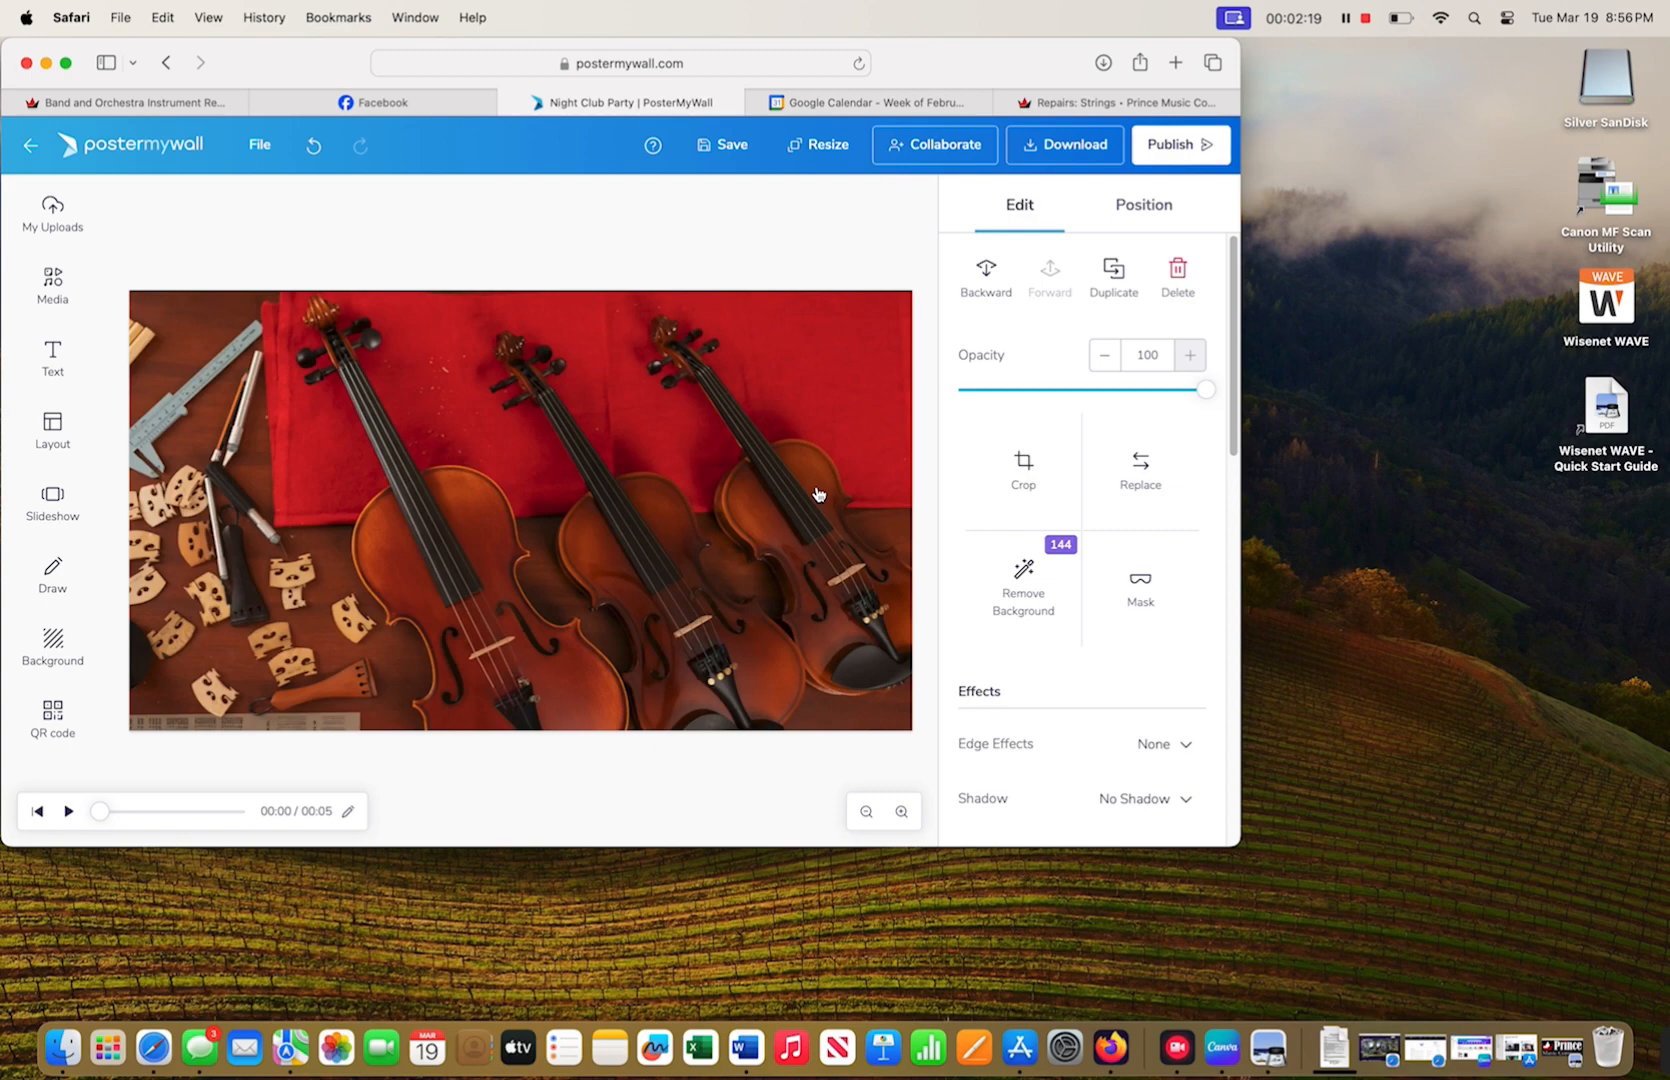
{"action": "left_click", "coordinate": [980, 277]}
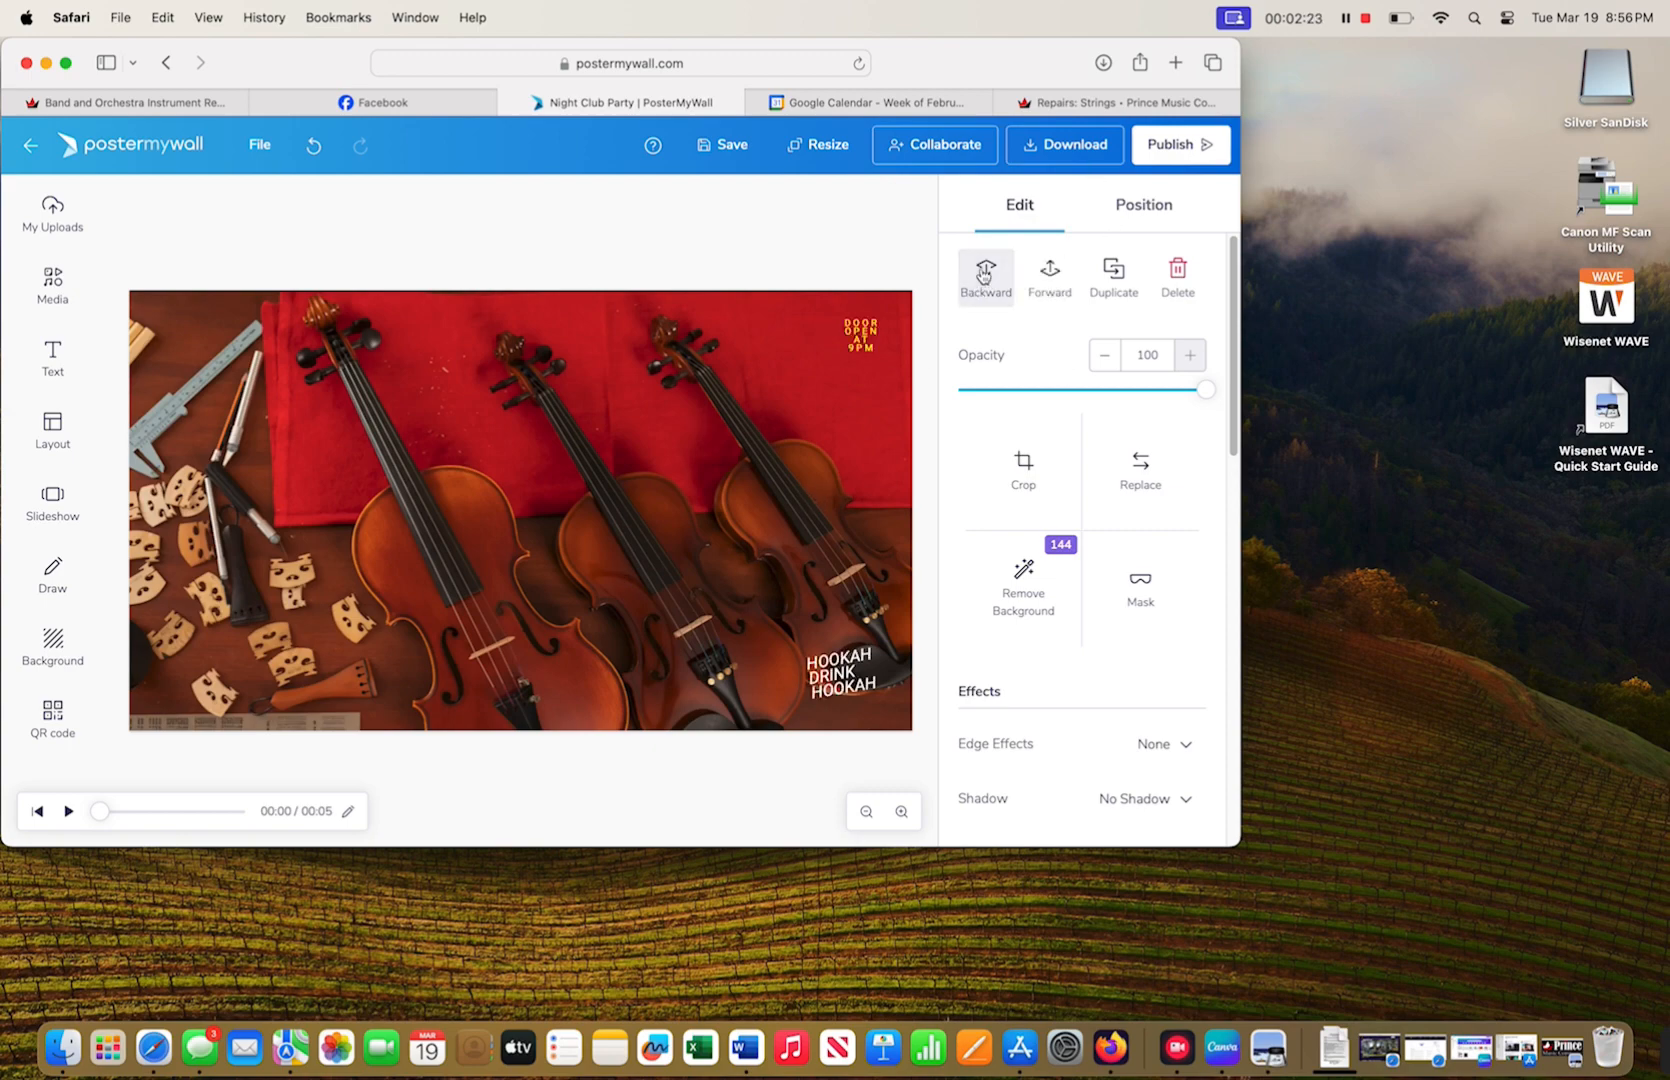
{"action": "left_click", "coordinate": [984, 276]}
{"action": "left_click", "coordinate": [984, 276]}
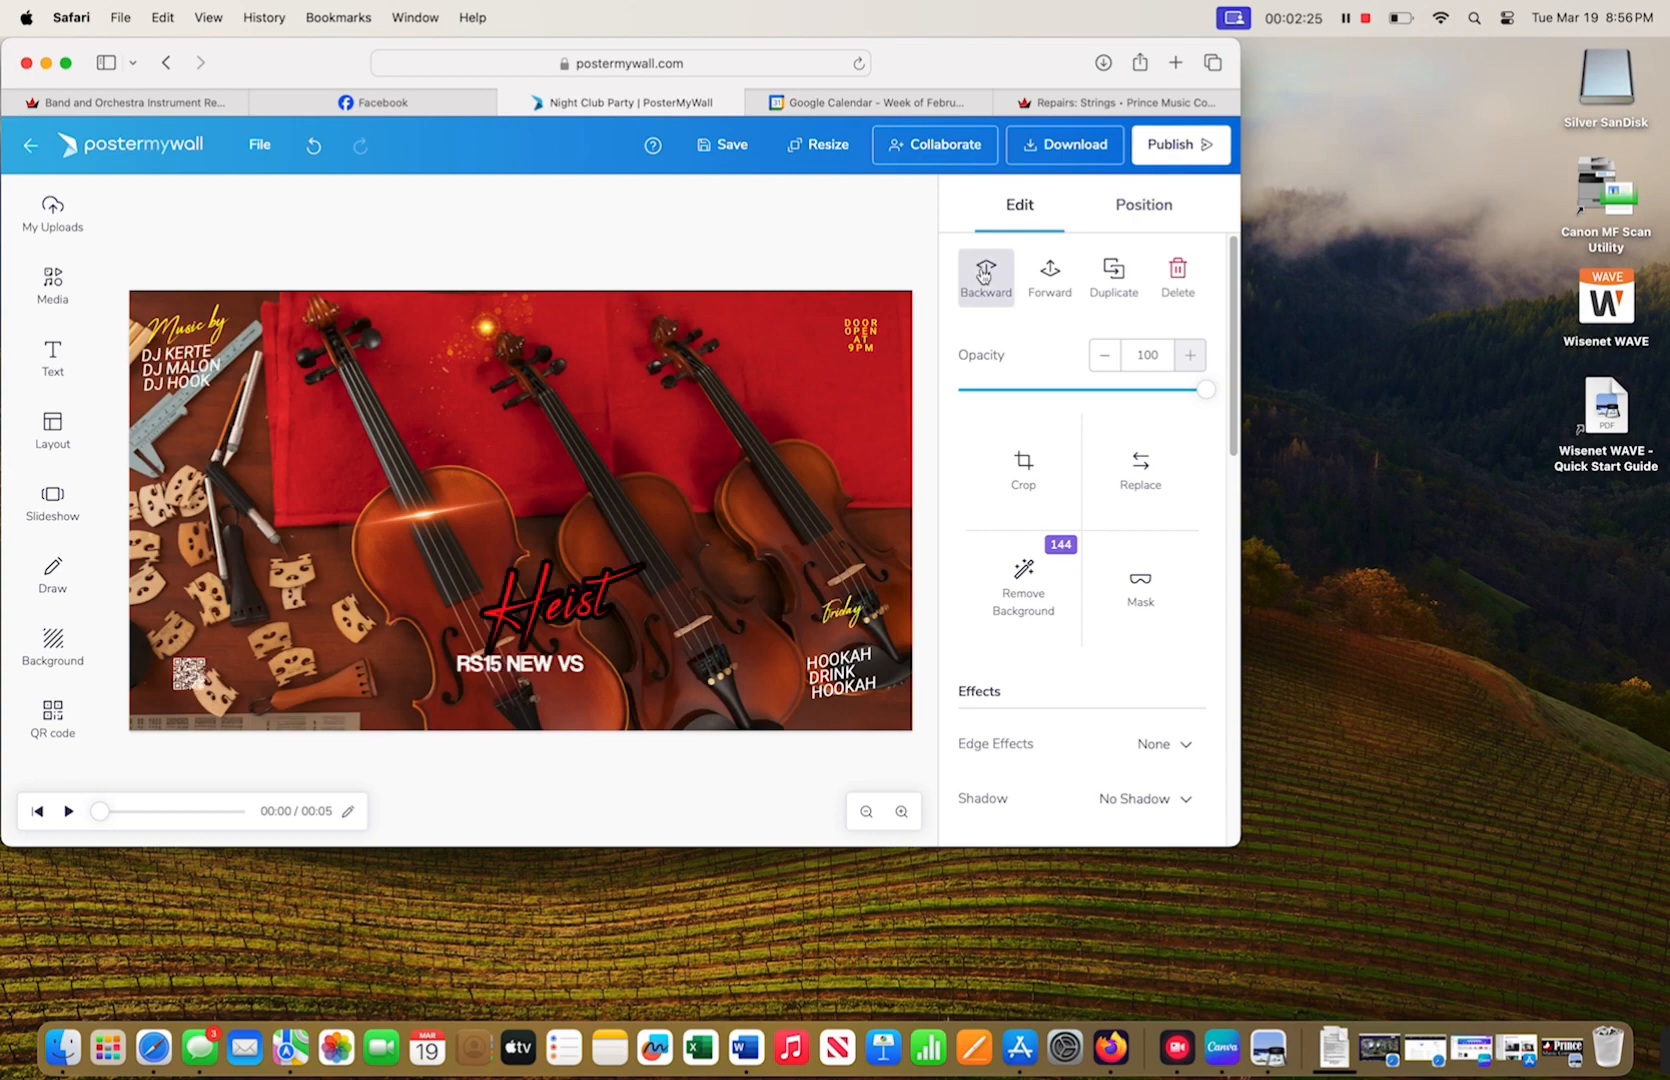
{"action": "left_click", "coordinate": [984, 276]}
{"action": "left_click", "coordinate": [984, 276]}
{"action": "left_click", "coordinate": [984, 276]}
{"action": "left_click", "coordinate": [984, 276]}
{"action": "left_click", "coordinate": [984, 276]}
{"action": "left_click", "coordinate": [984, 276]}
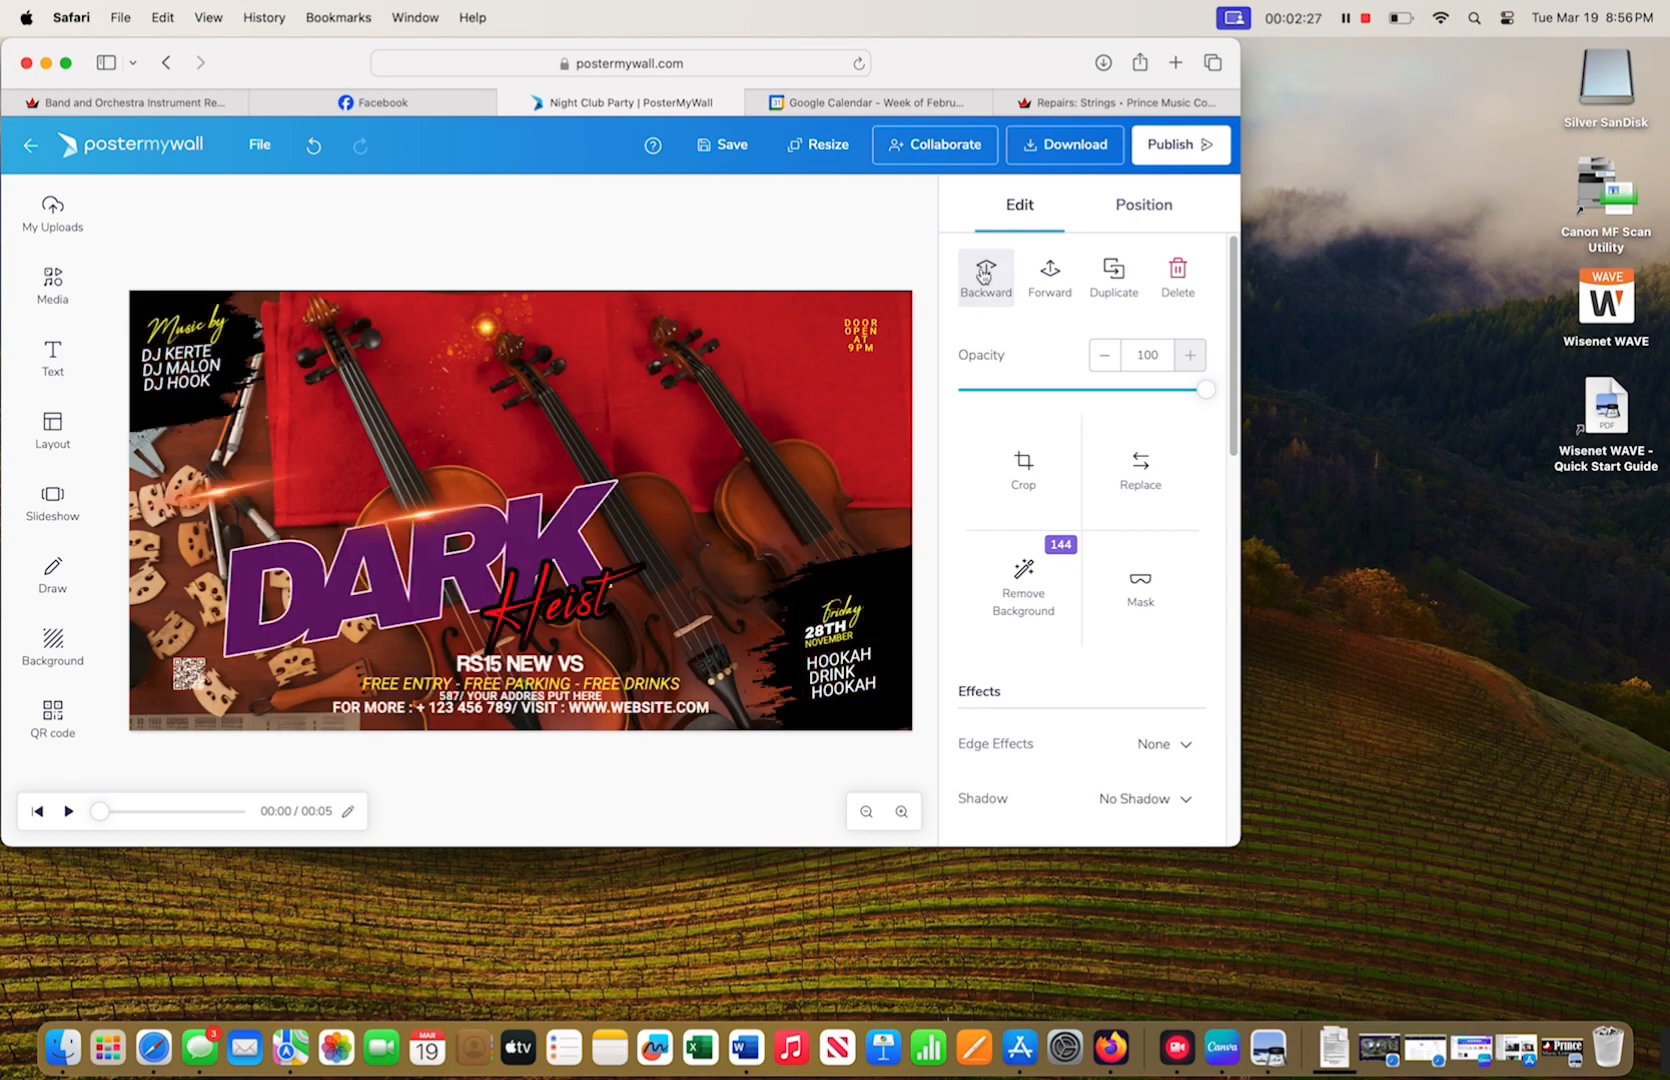
{"action": "left_click", "coordinate": [984, 276]}
{"action": "left_click", "coordinate": [984, 276]}
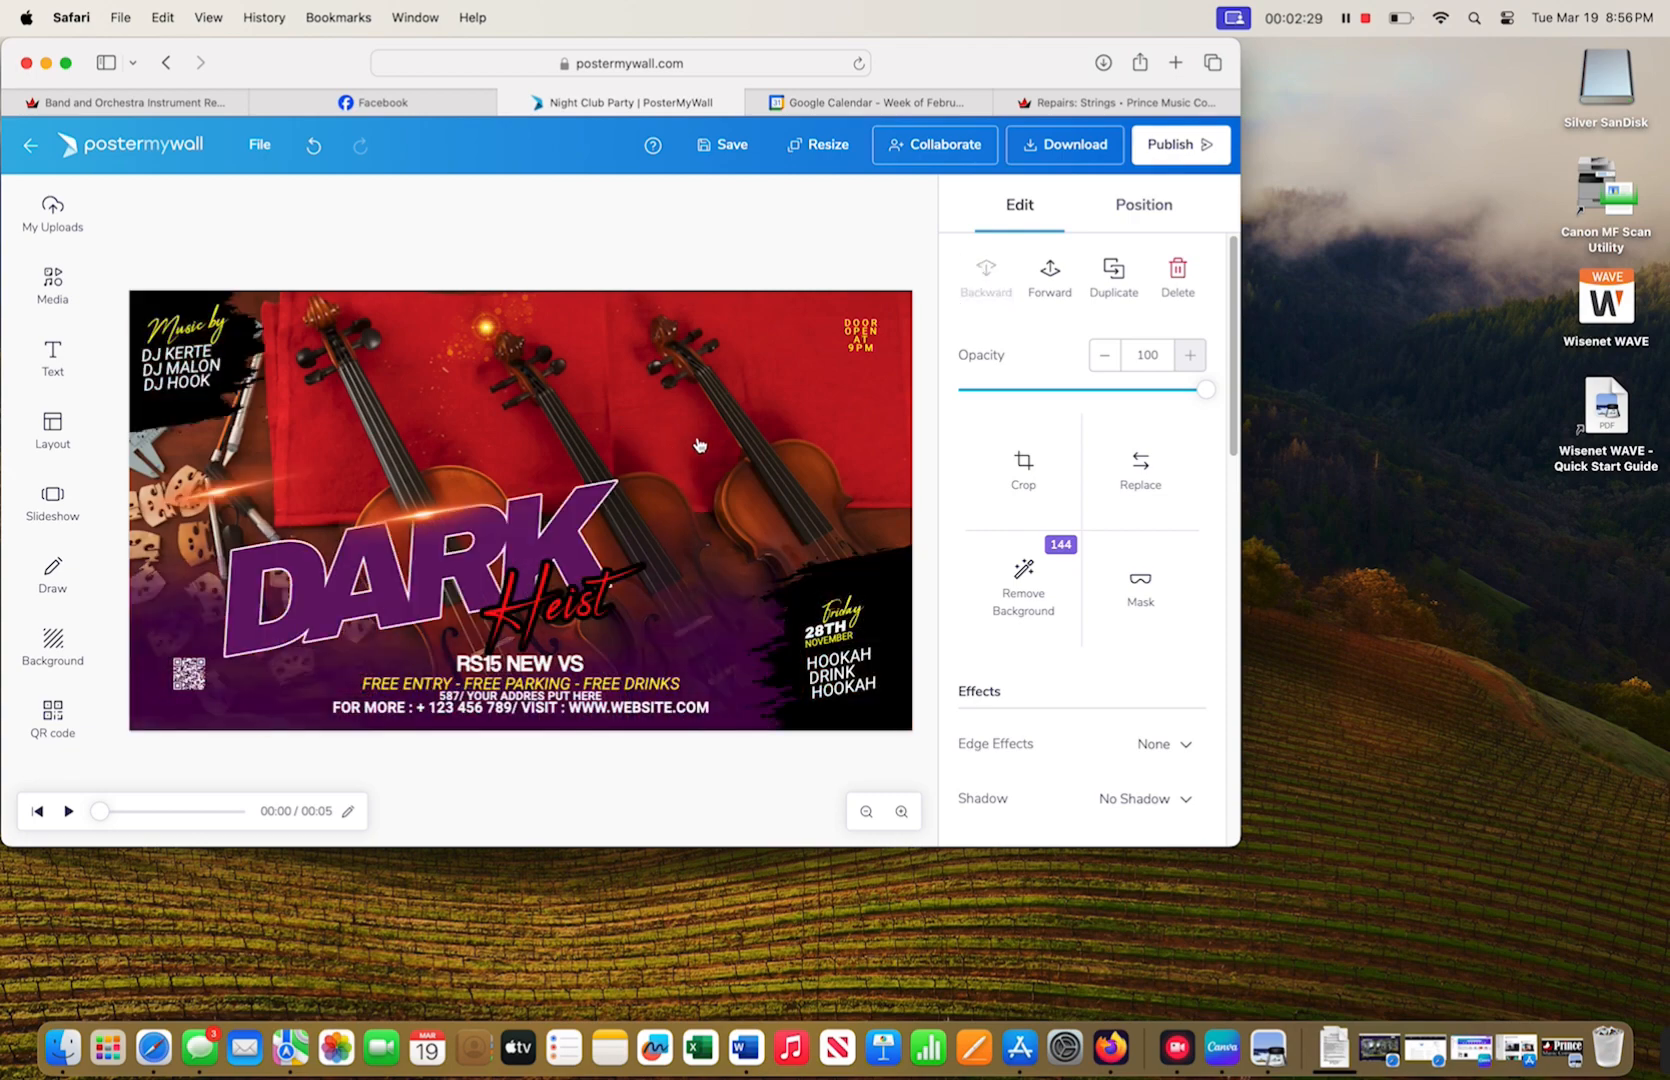
{"action": "left_click_drag", "start_coordinate": [699, 445], "coordinate": [685, 339]}
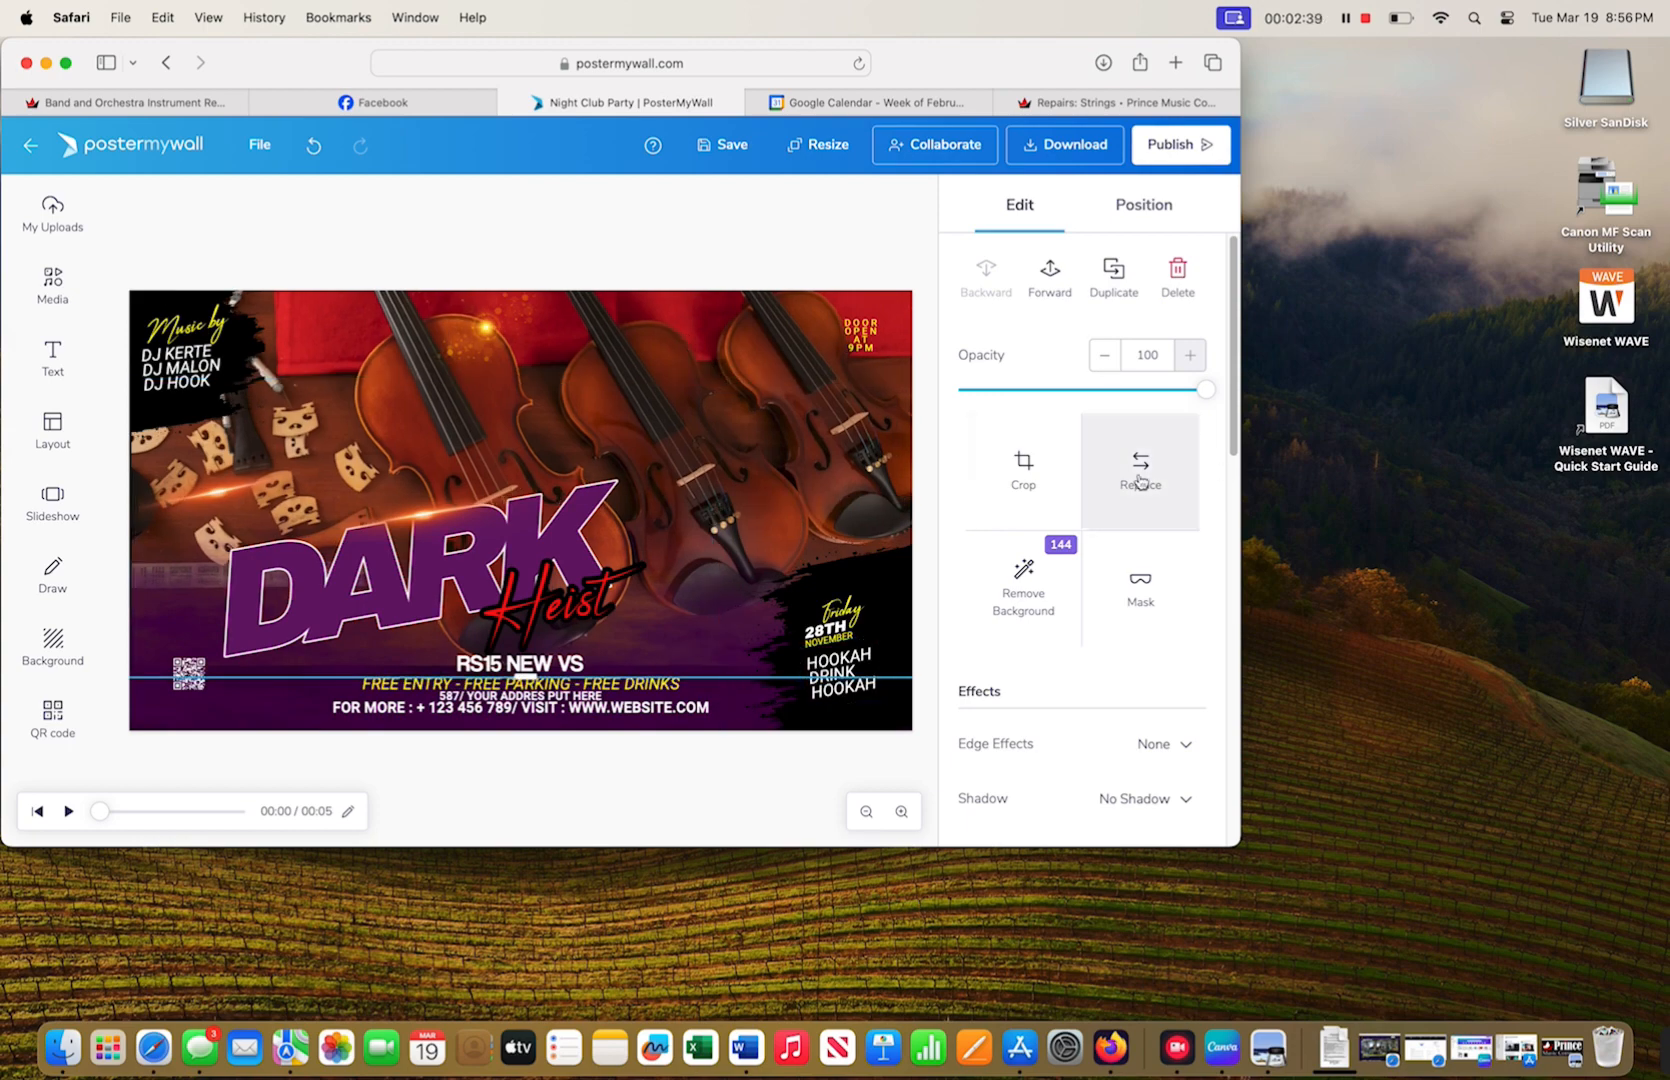
- Check the design's image layers, ending on the purple DARK background image
{"action": "scroll", "coordinate": [1145, 478], "scroll_direction": "down", "scroll_amount": 10}
{"action": "scroll", "coordinate": [1139, 474], "scroll_direction": "up", "scroll_amount": 10}
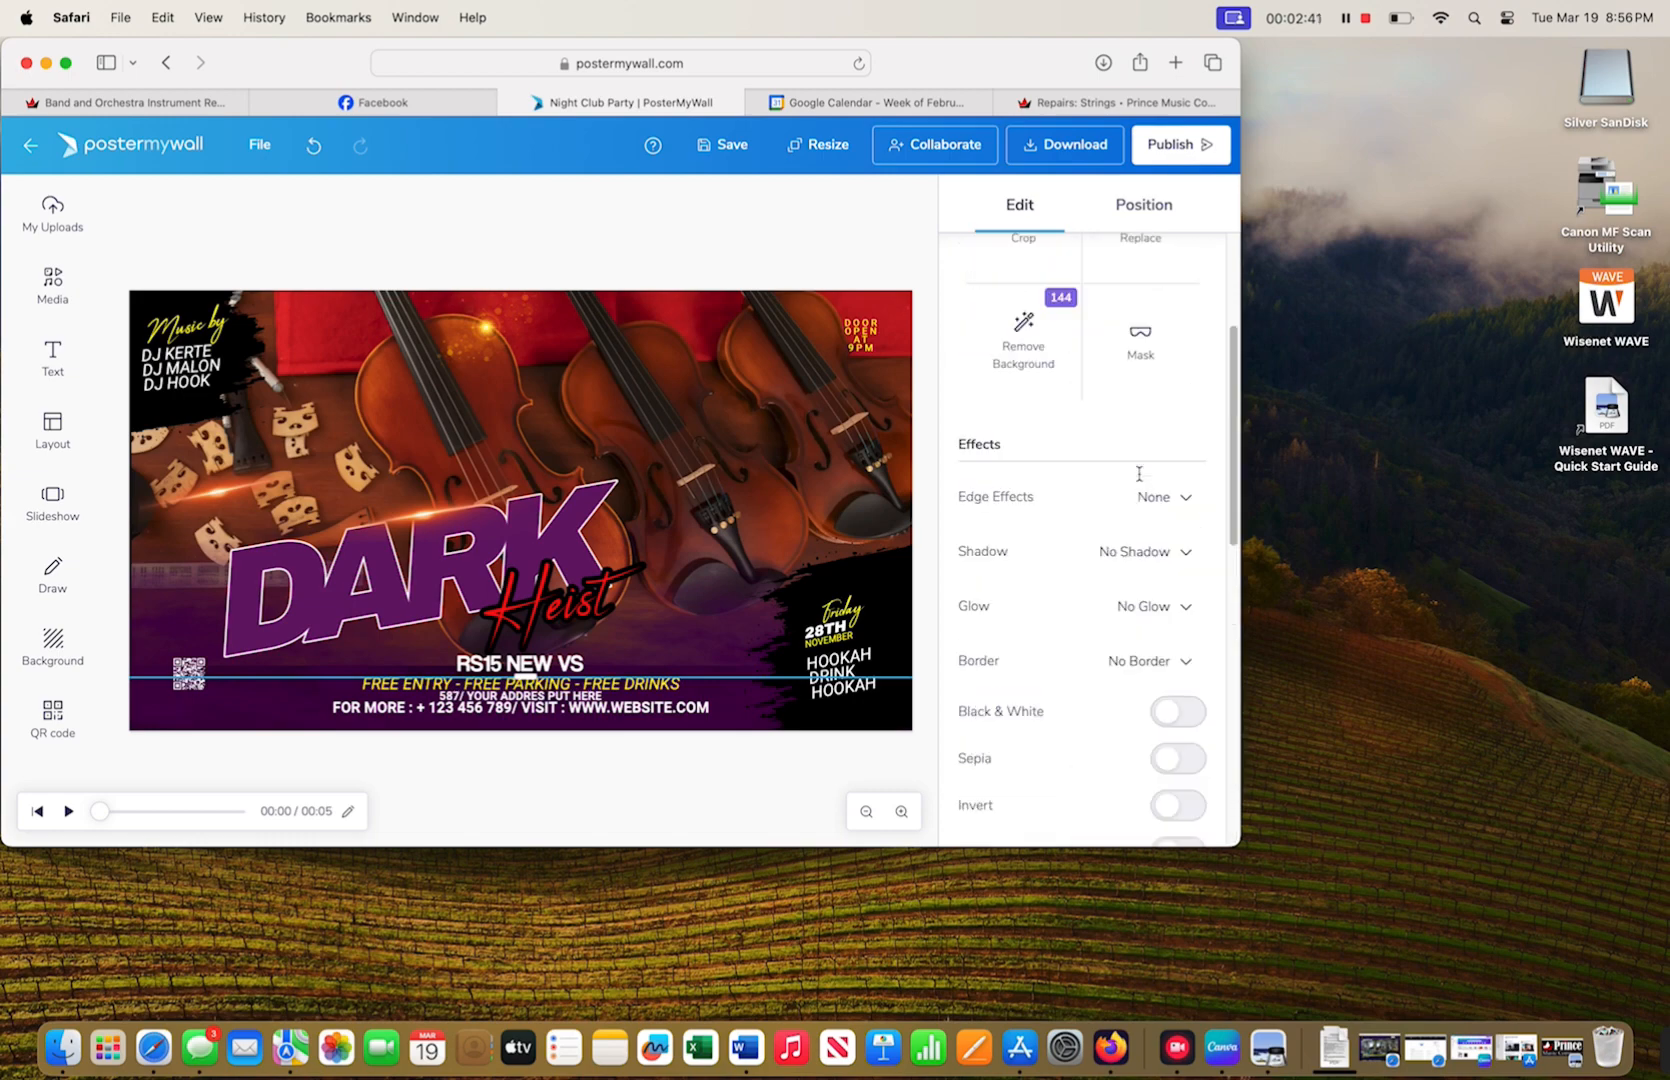
{"action": "left_click", "coordinate": [768, 706]}
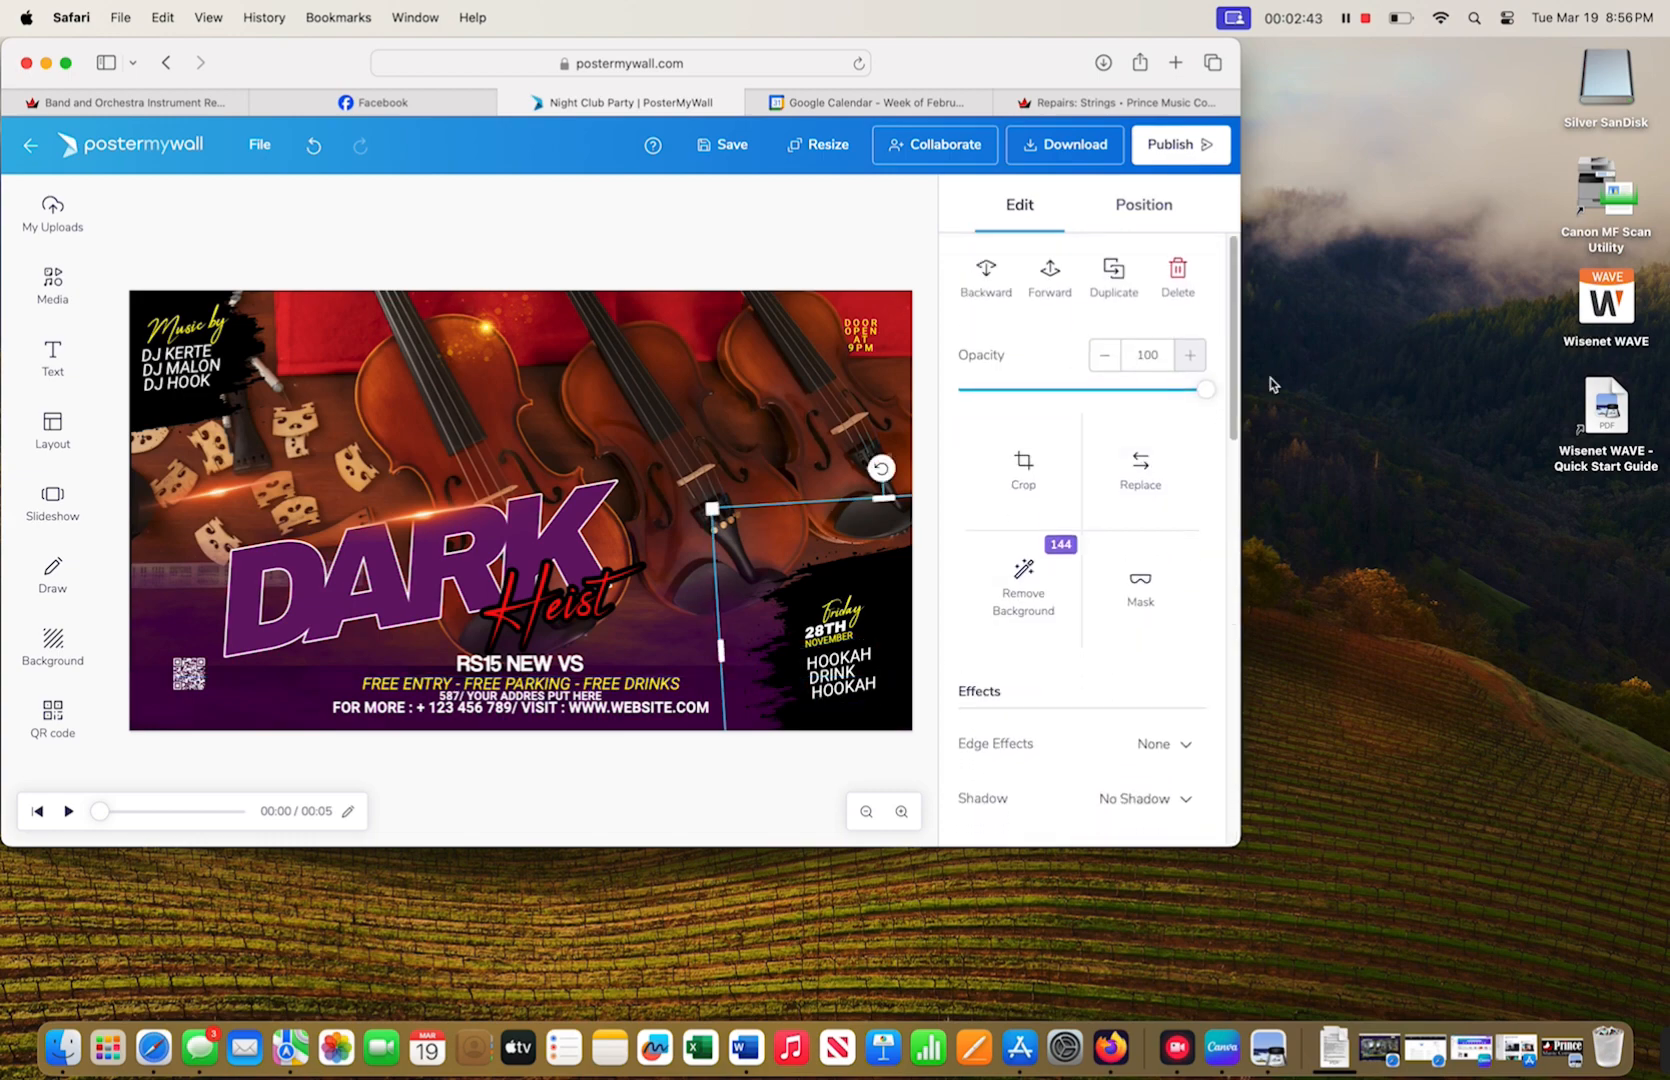
{"action": "scroll", "coordinate": [1110, 561], "scroll_direction": "down", "scroll_amount": 10}
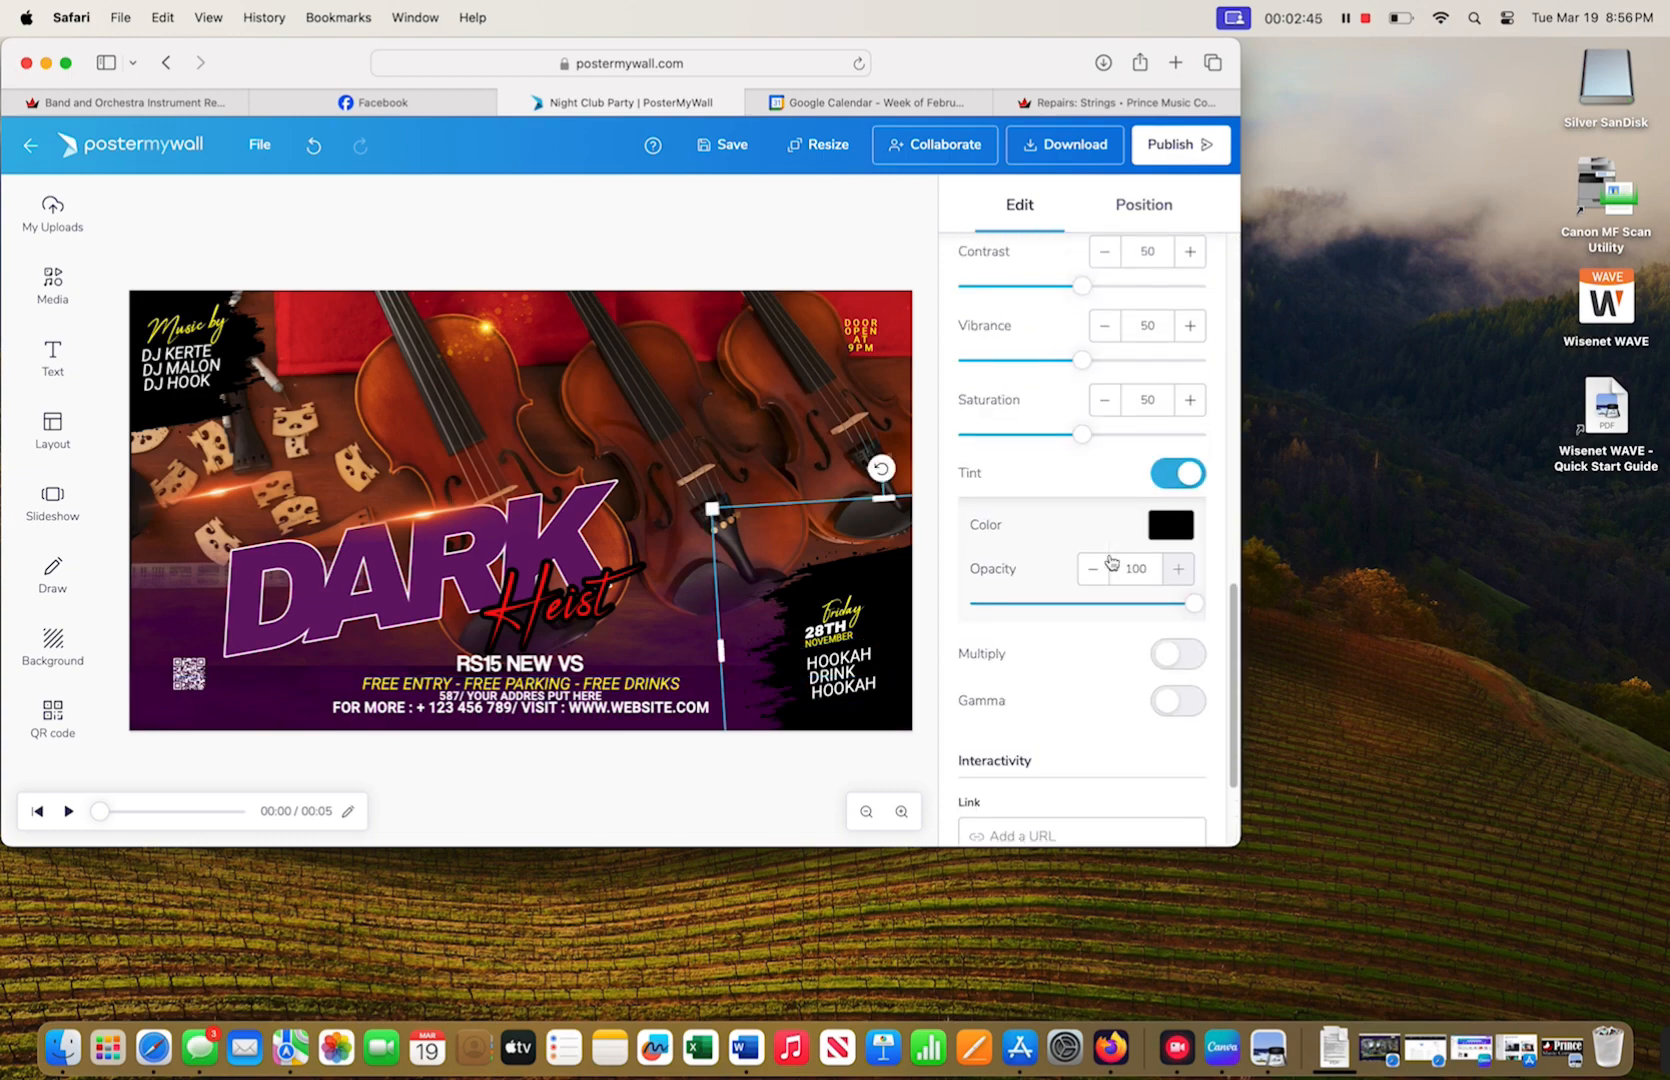
{"action": "scroll", "coordinate": [1110, 561], "scroll_direction": "up", "scroll_amount": 10}
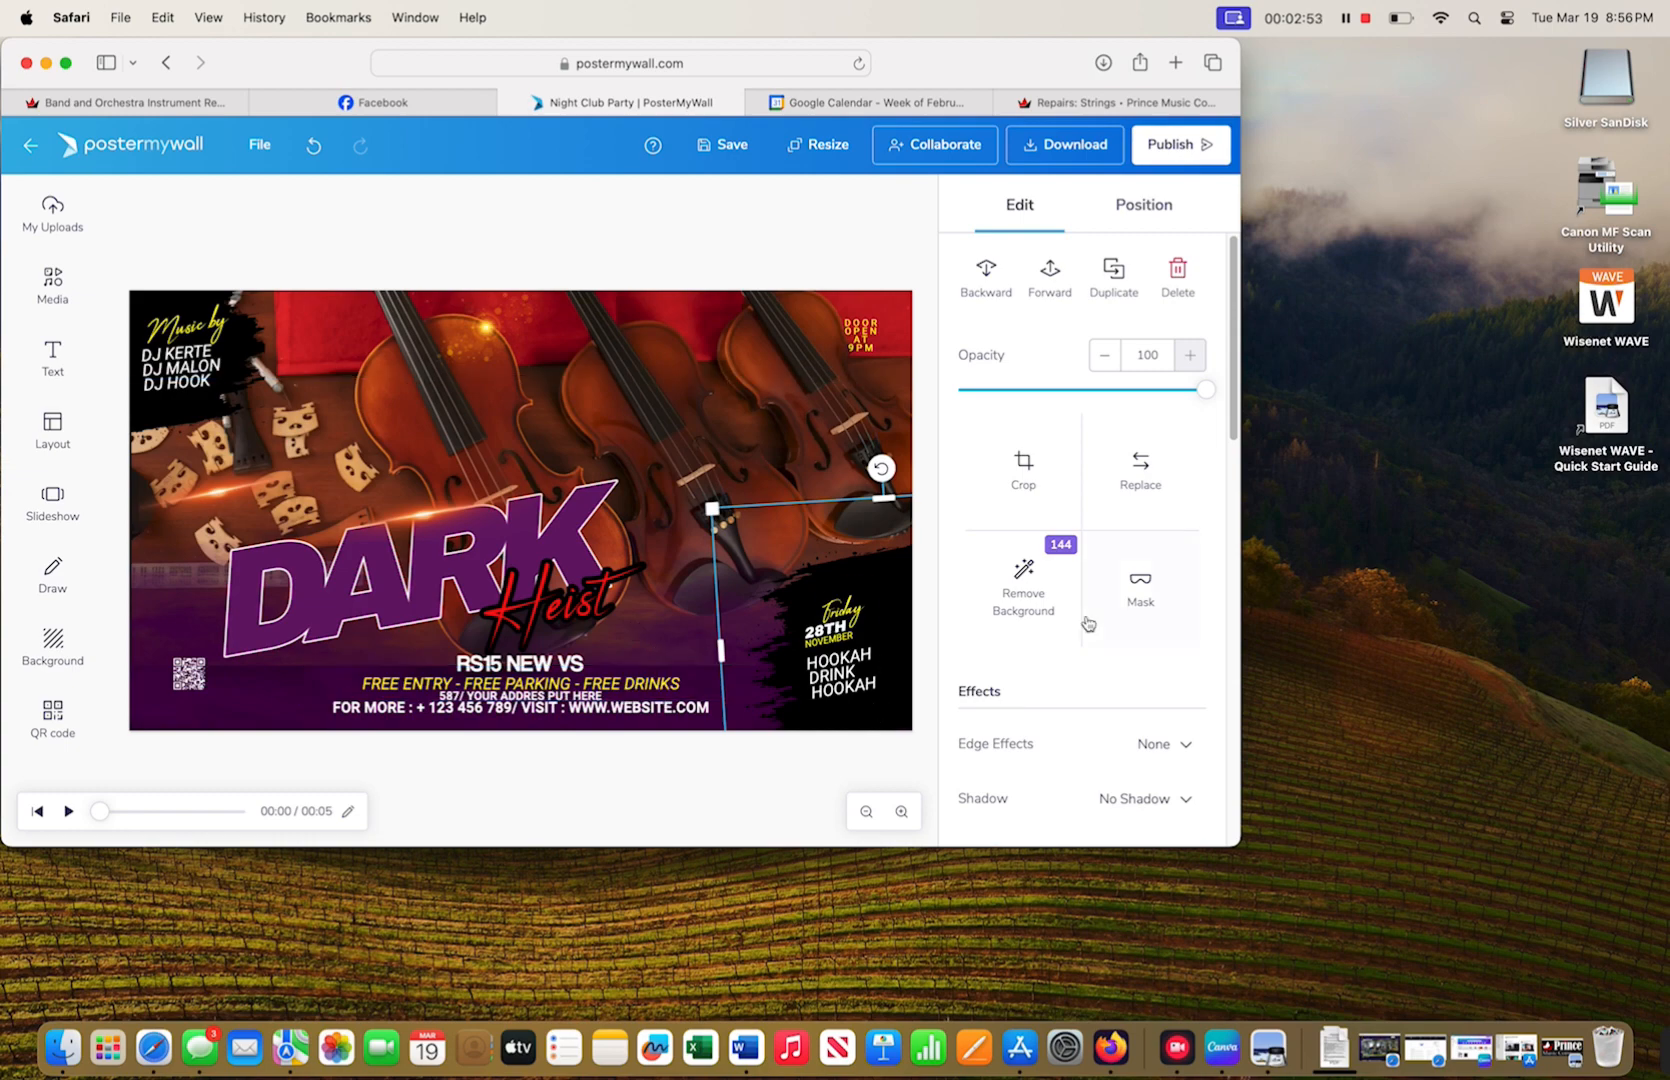
{"action": "scroll", "coordinate": [1088, 624], "scroll_direction": "down", "scroll_amount": 5}
{"action": "left_click", "coordinate": [735, 697]}
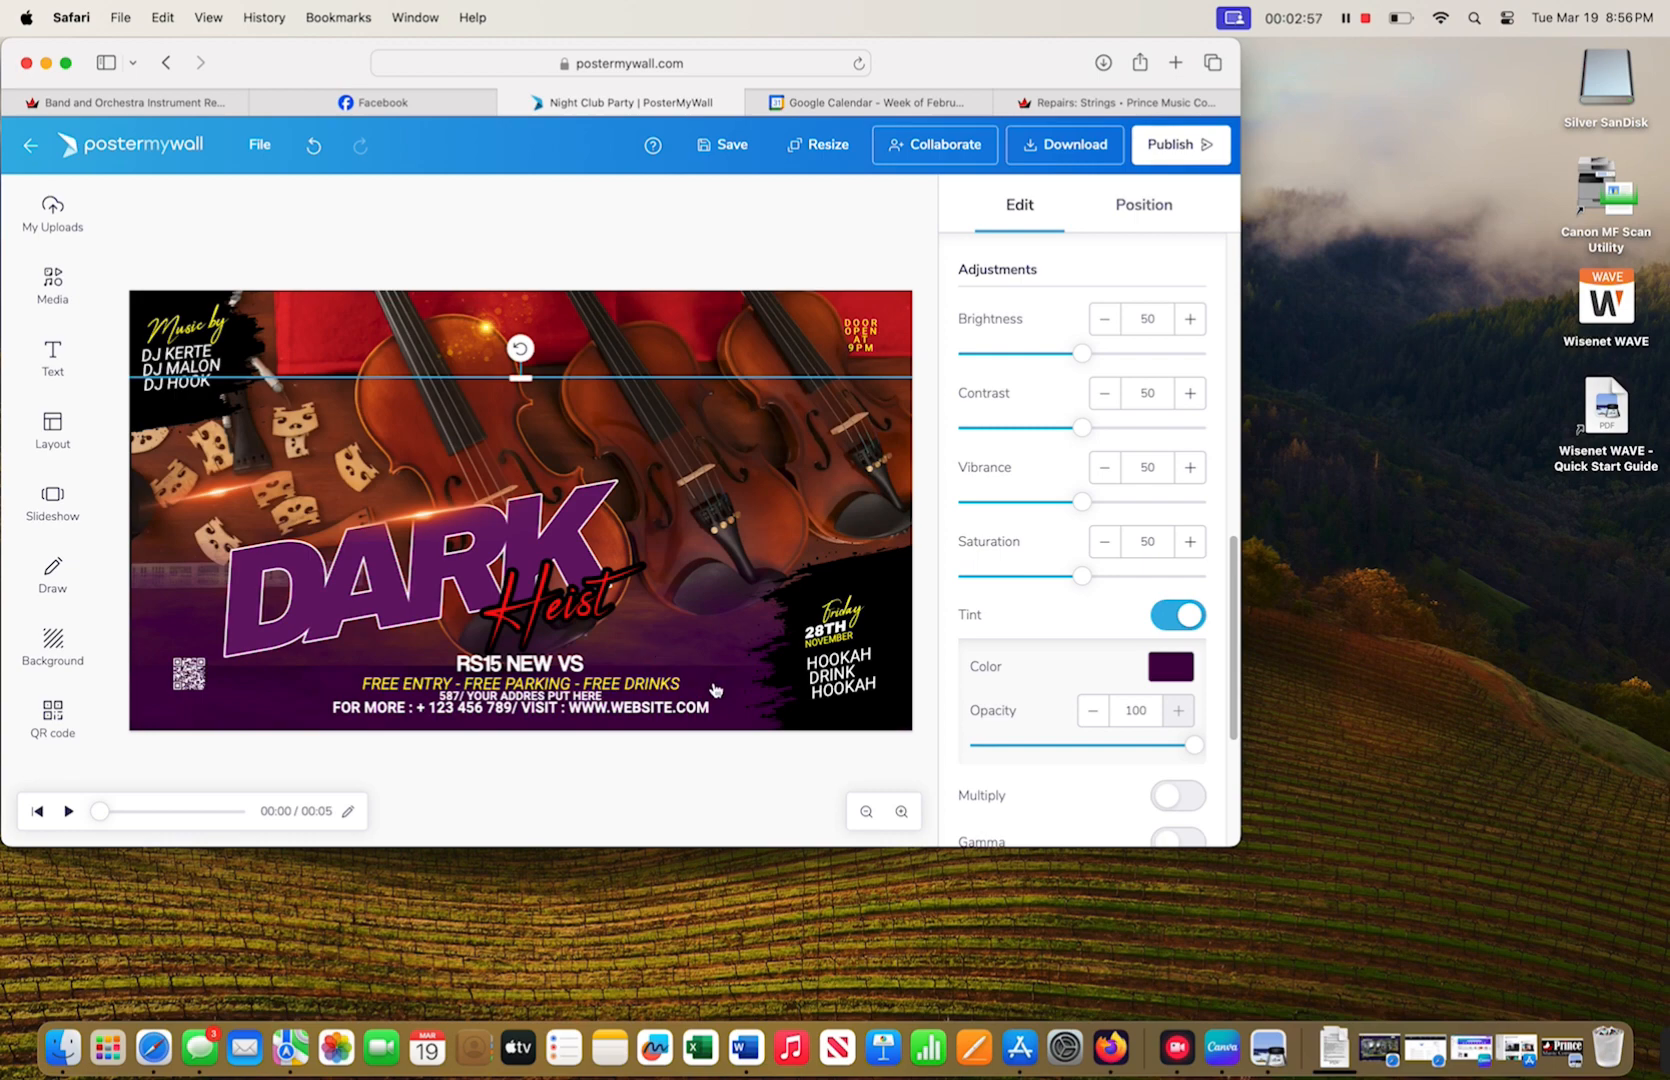
{"action": "left_click", "coordinate": [670, 347]}
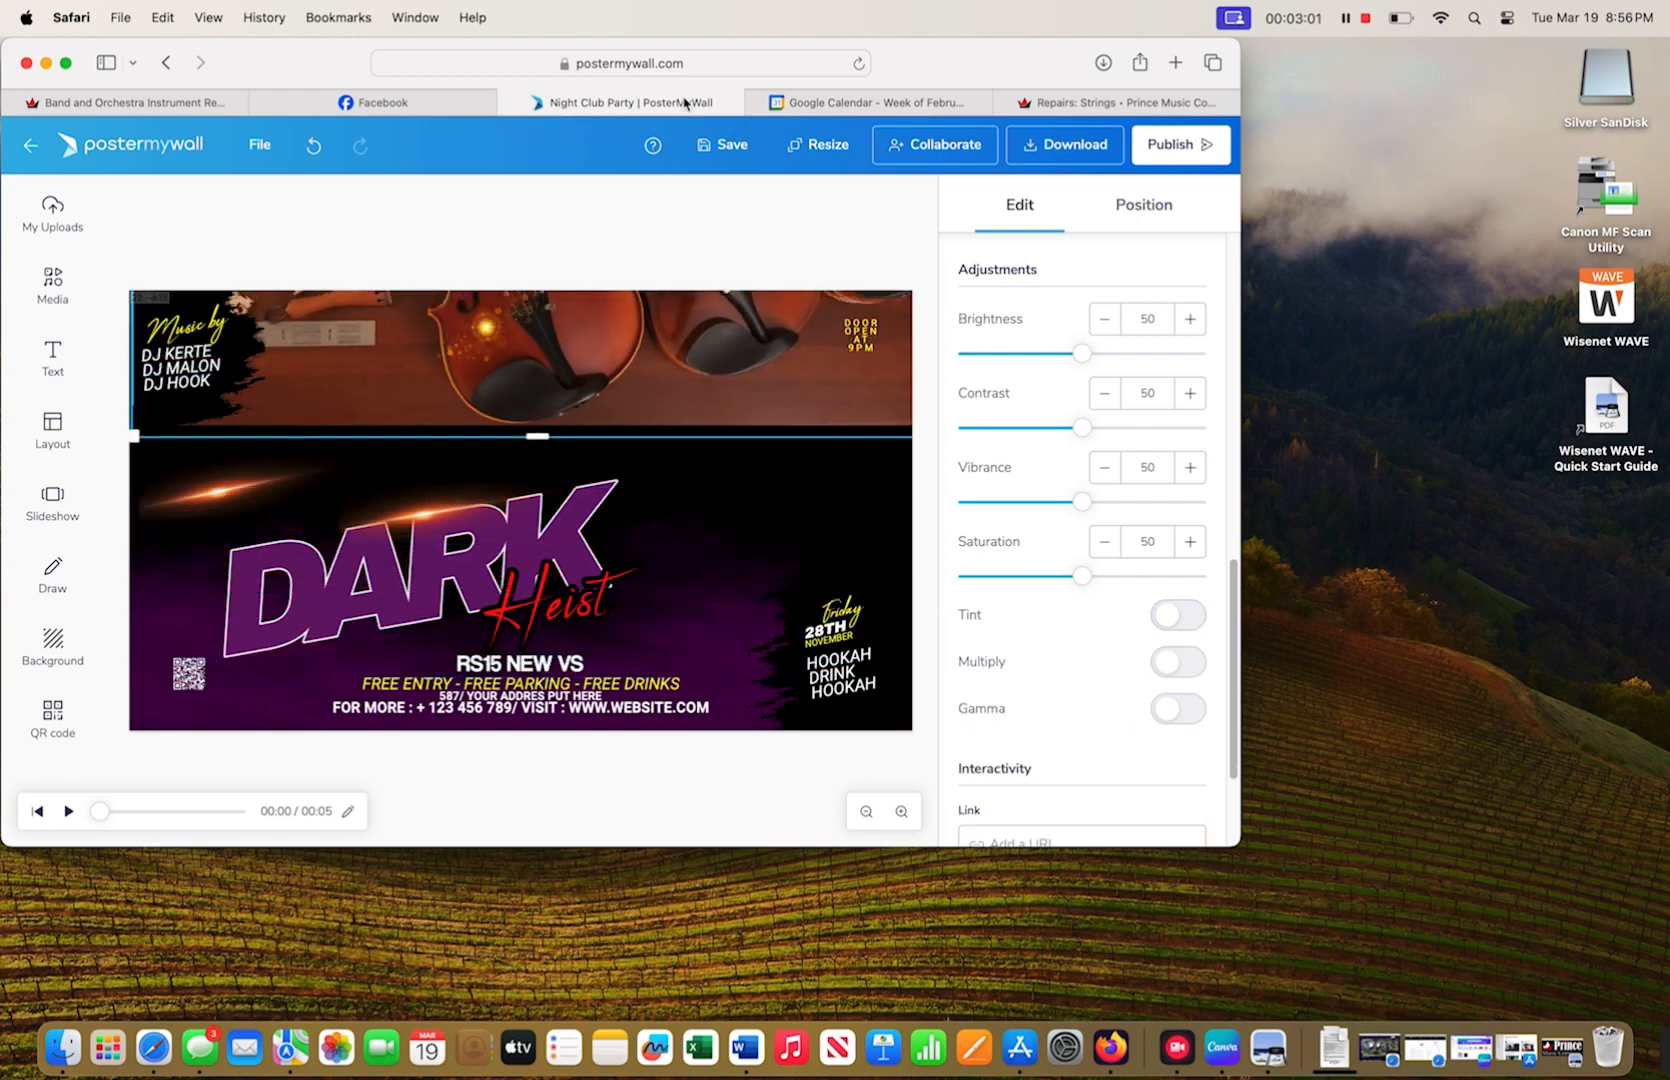
{"action": "left_click", "coordinate": [698, 513]}
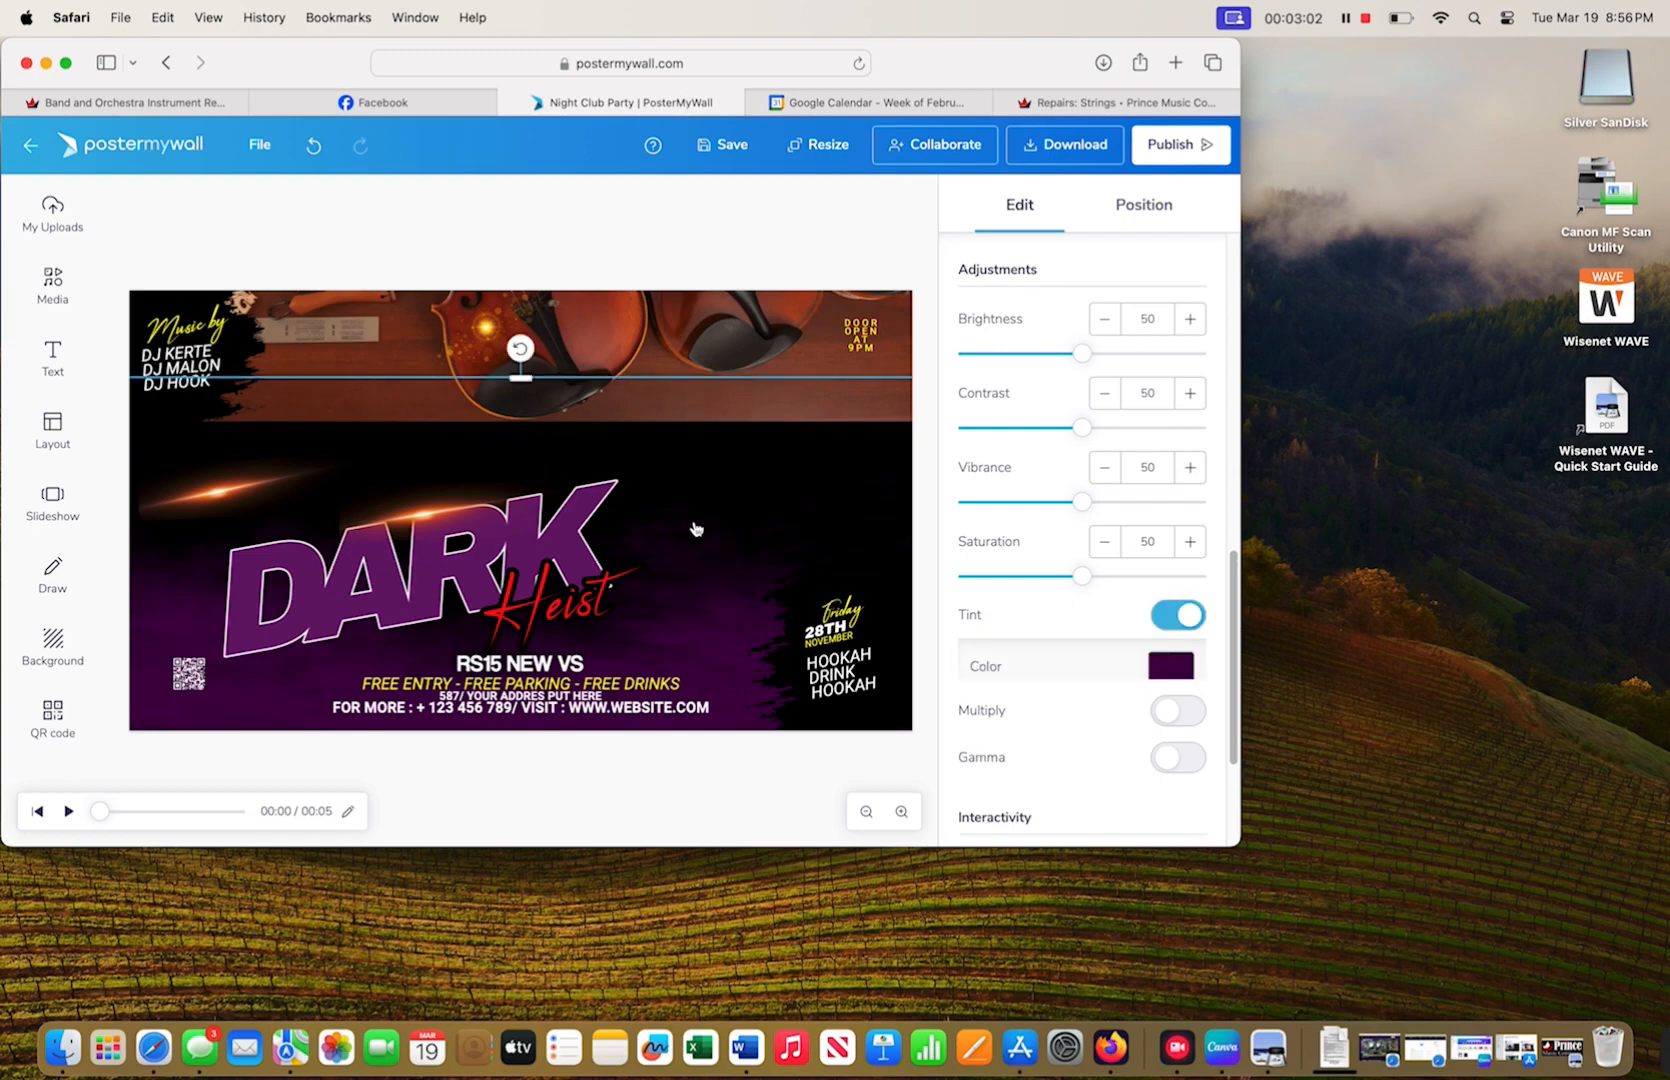
- Tint the DARK background image with a colour sampled from the violin area
{"action": "left_click", "coordinate": [1168, 666]}
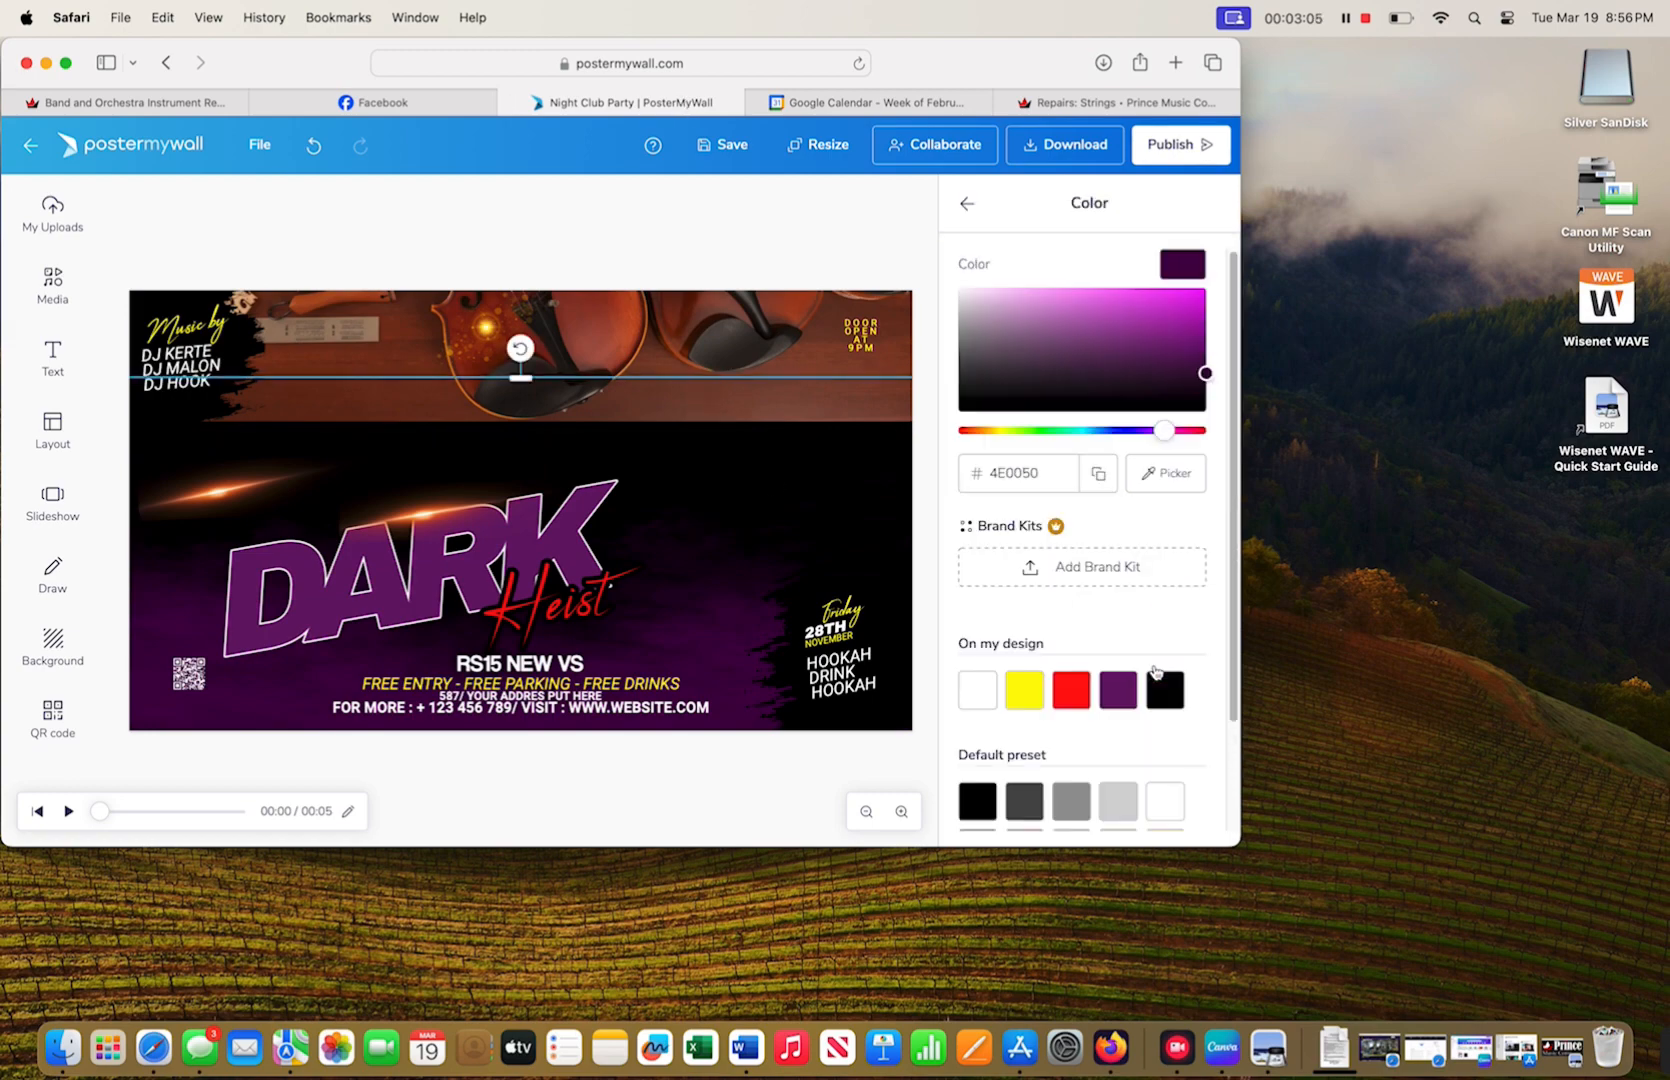
{"action": "left_click", "coordinate": [1166, 473]}
{"action": "left_click", "coordinate": [743, 364]}
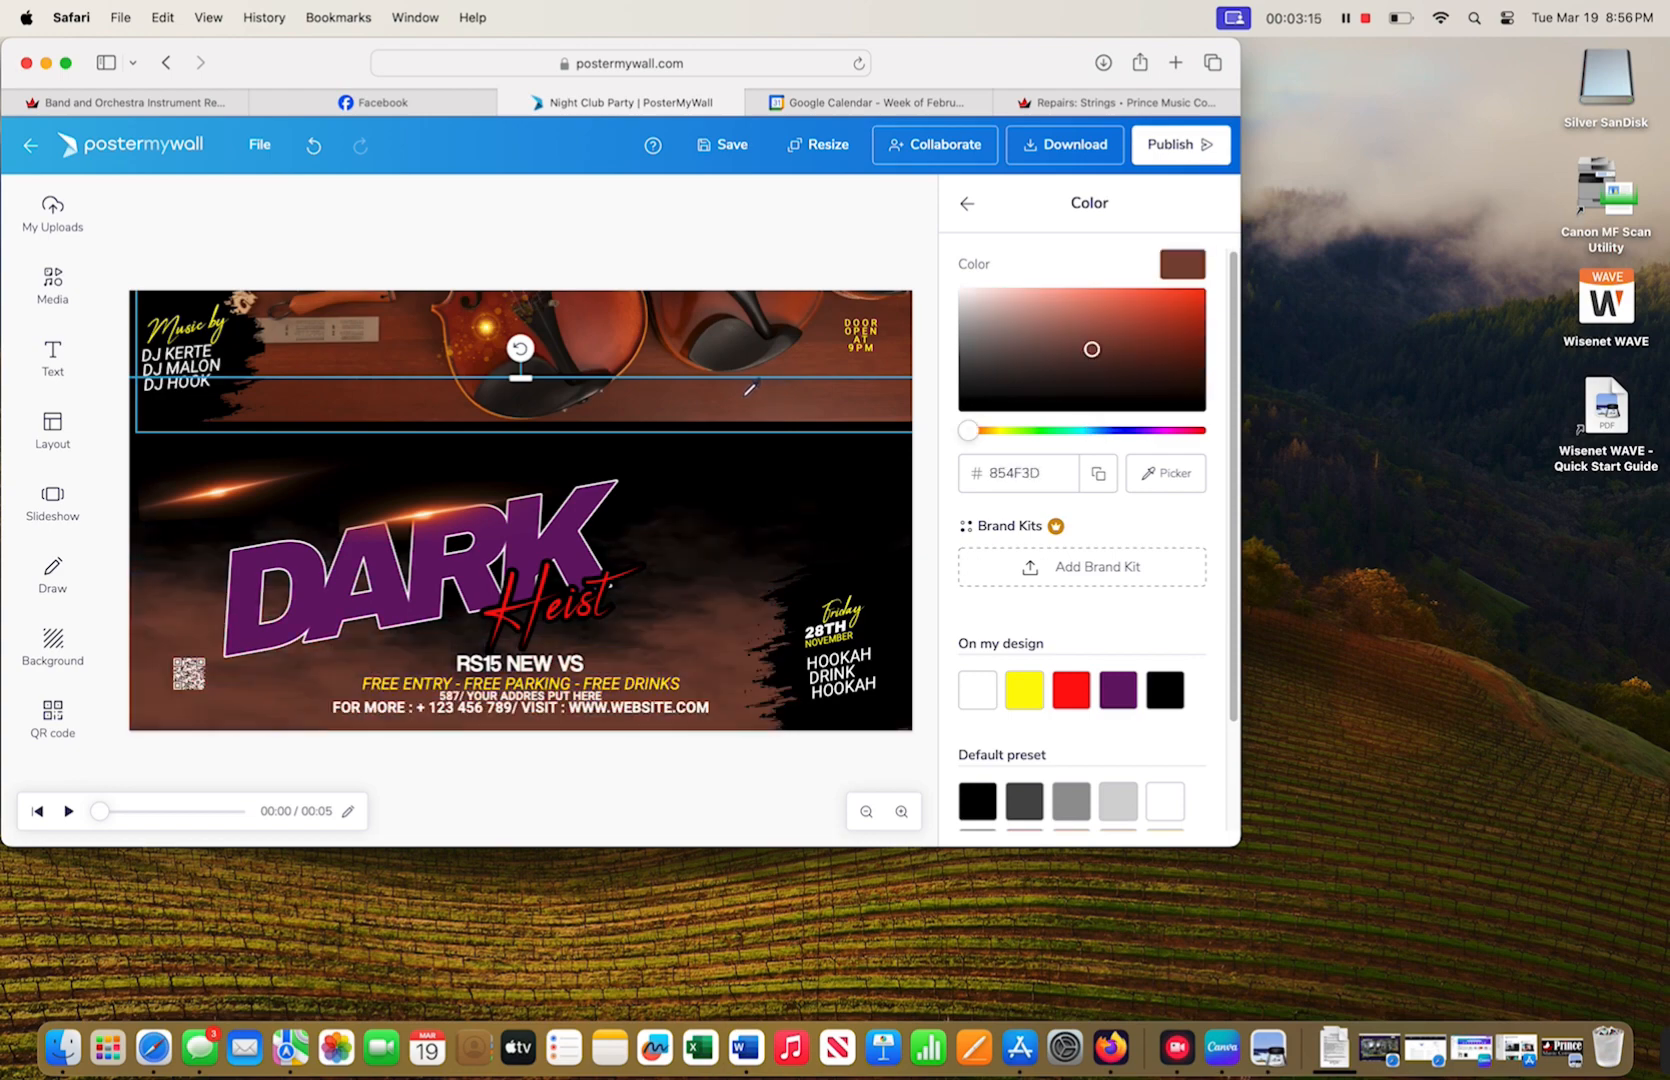
{"action": "left_click", "coordinate": [746, 391]}
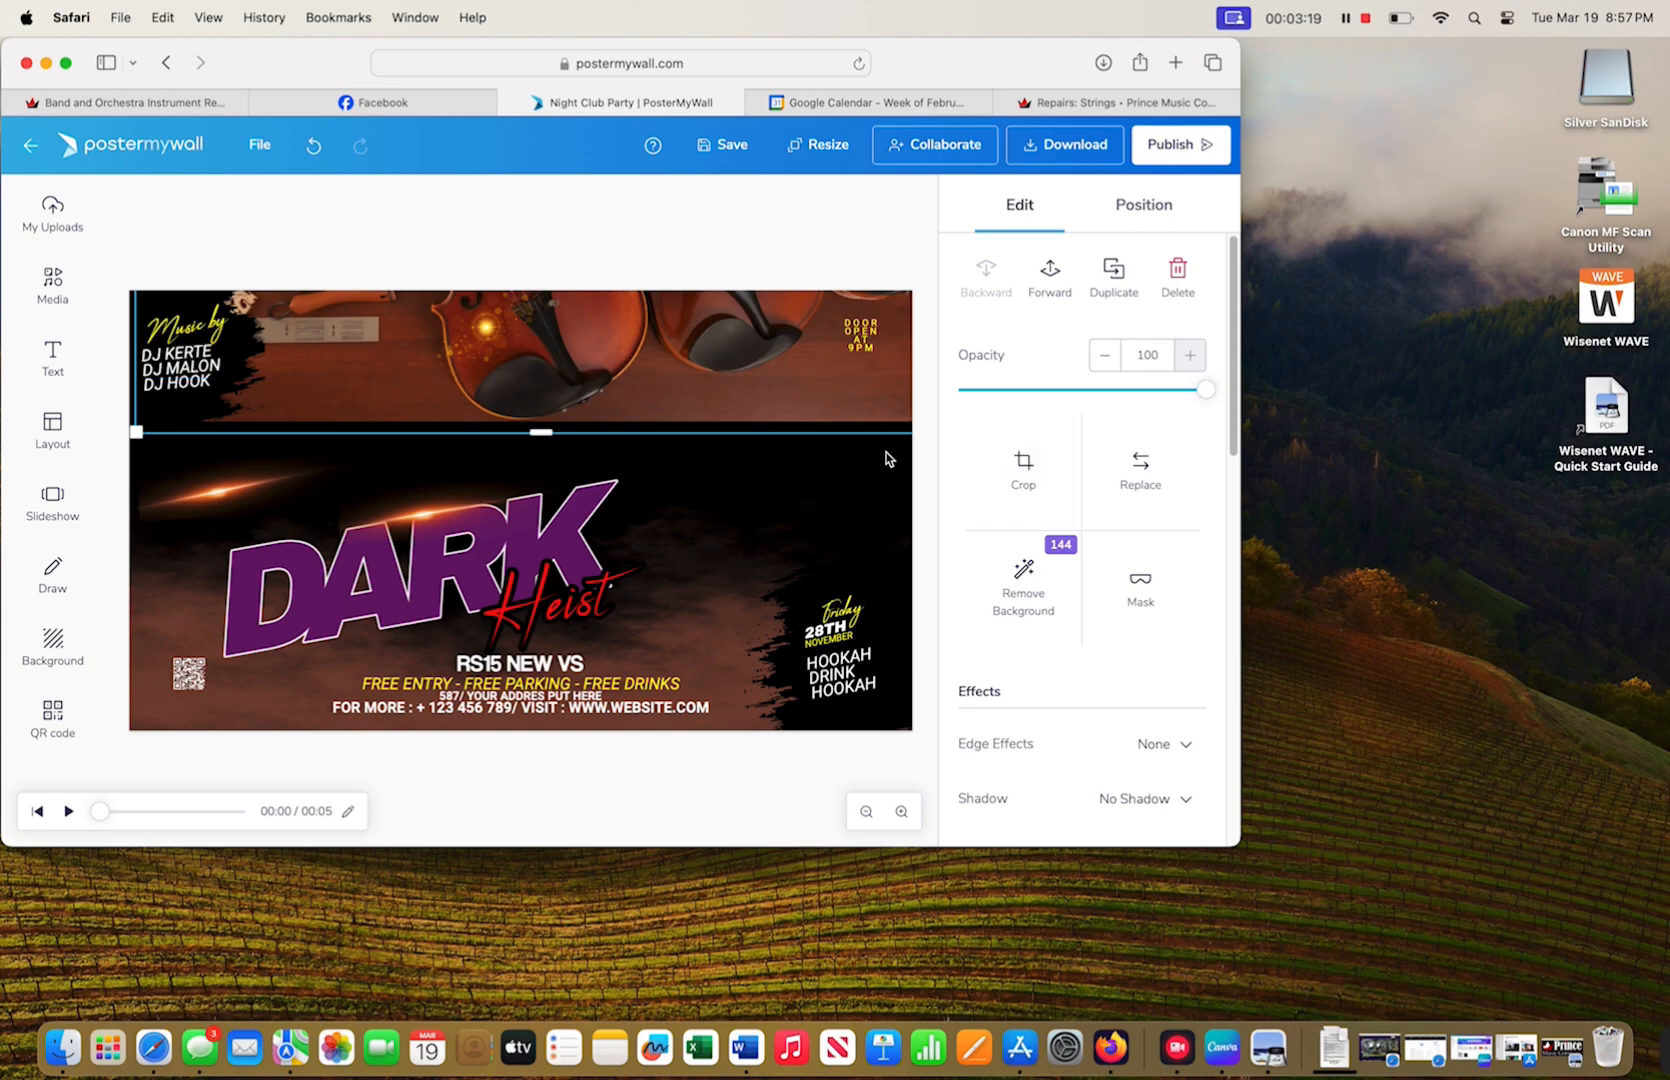
- Undo the last two edits and delete the violin photo layer
{"action": "left_click_drag", "start_coordinate": [836, 390], "coordinate": [812, 428]}
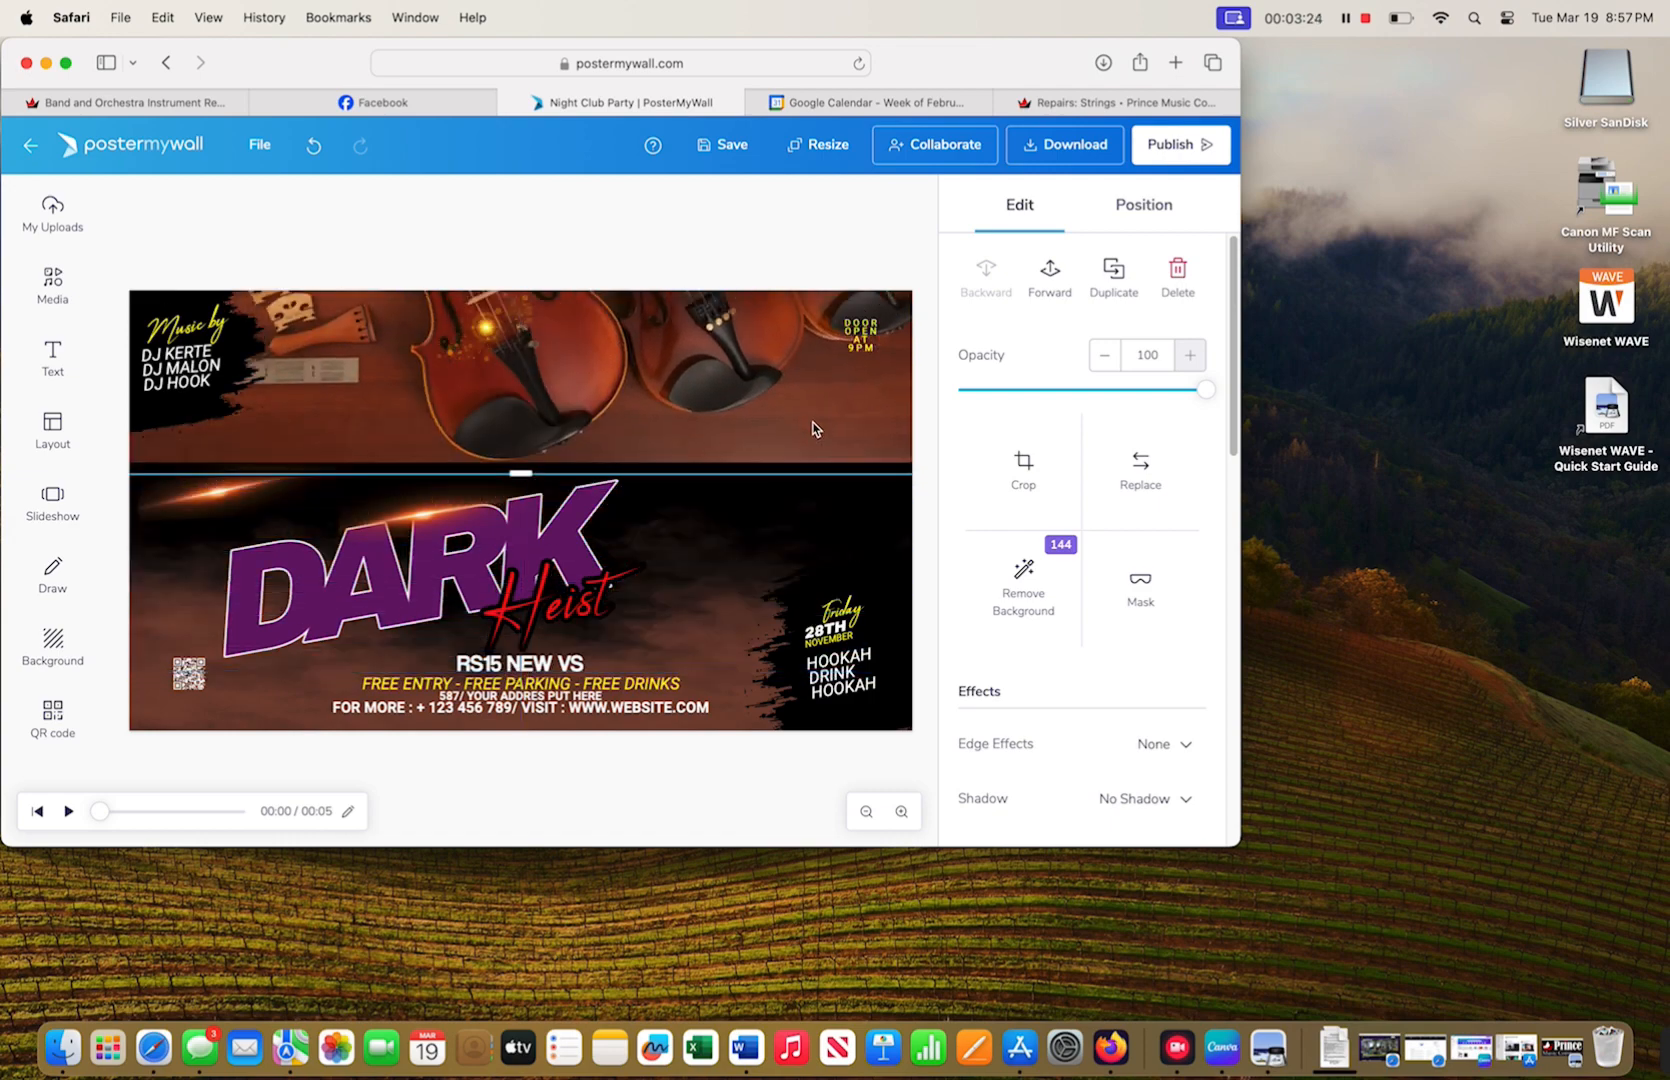
{"action": "left_click", "coordinate": [311, 144]}
{"action": "left_click", "coordinate": [311, 144]}
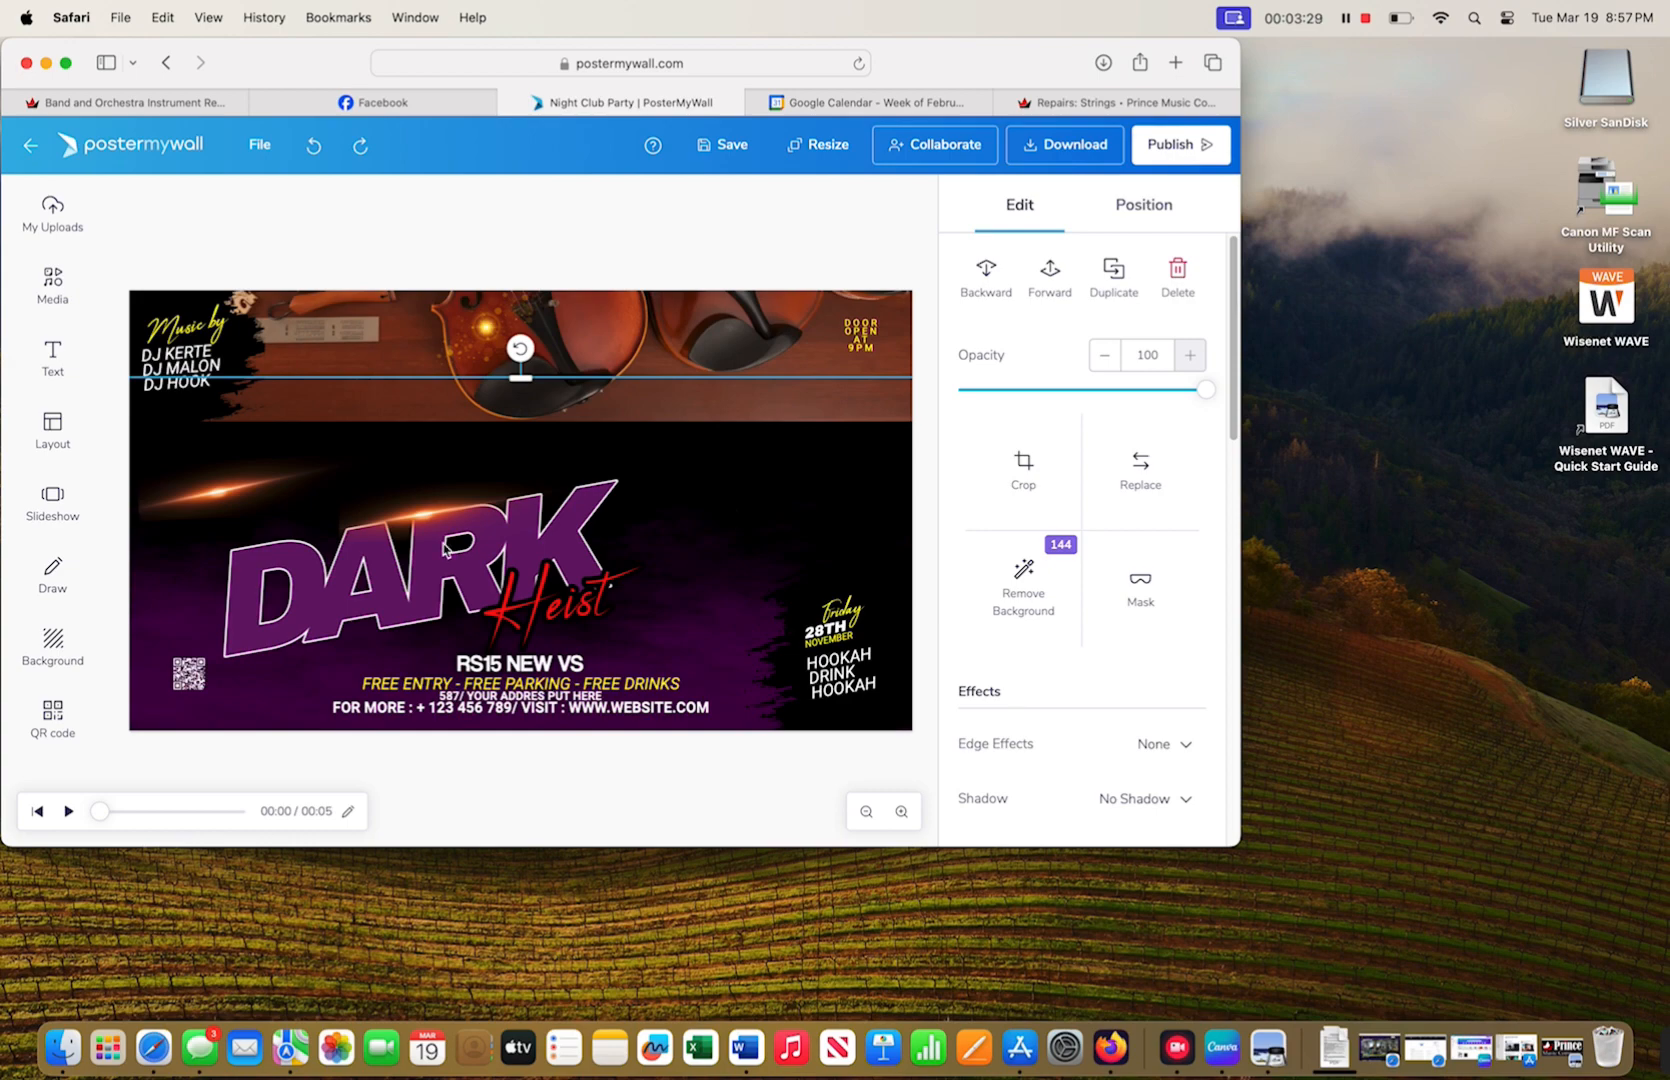
{"action": "key", "text": "Delete"}
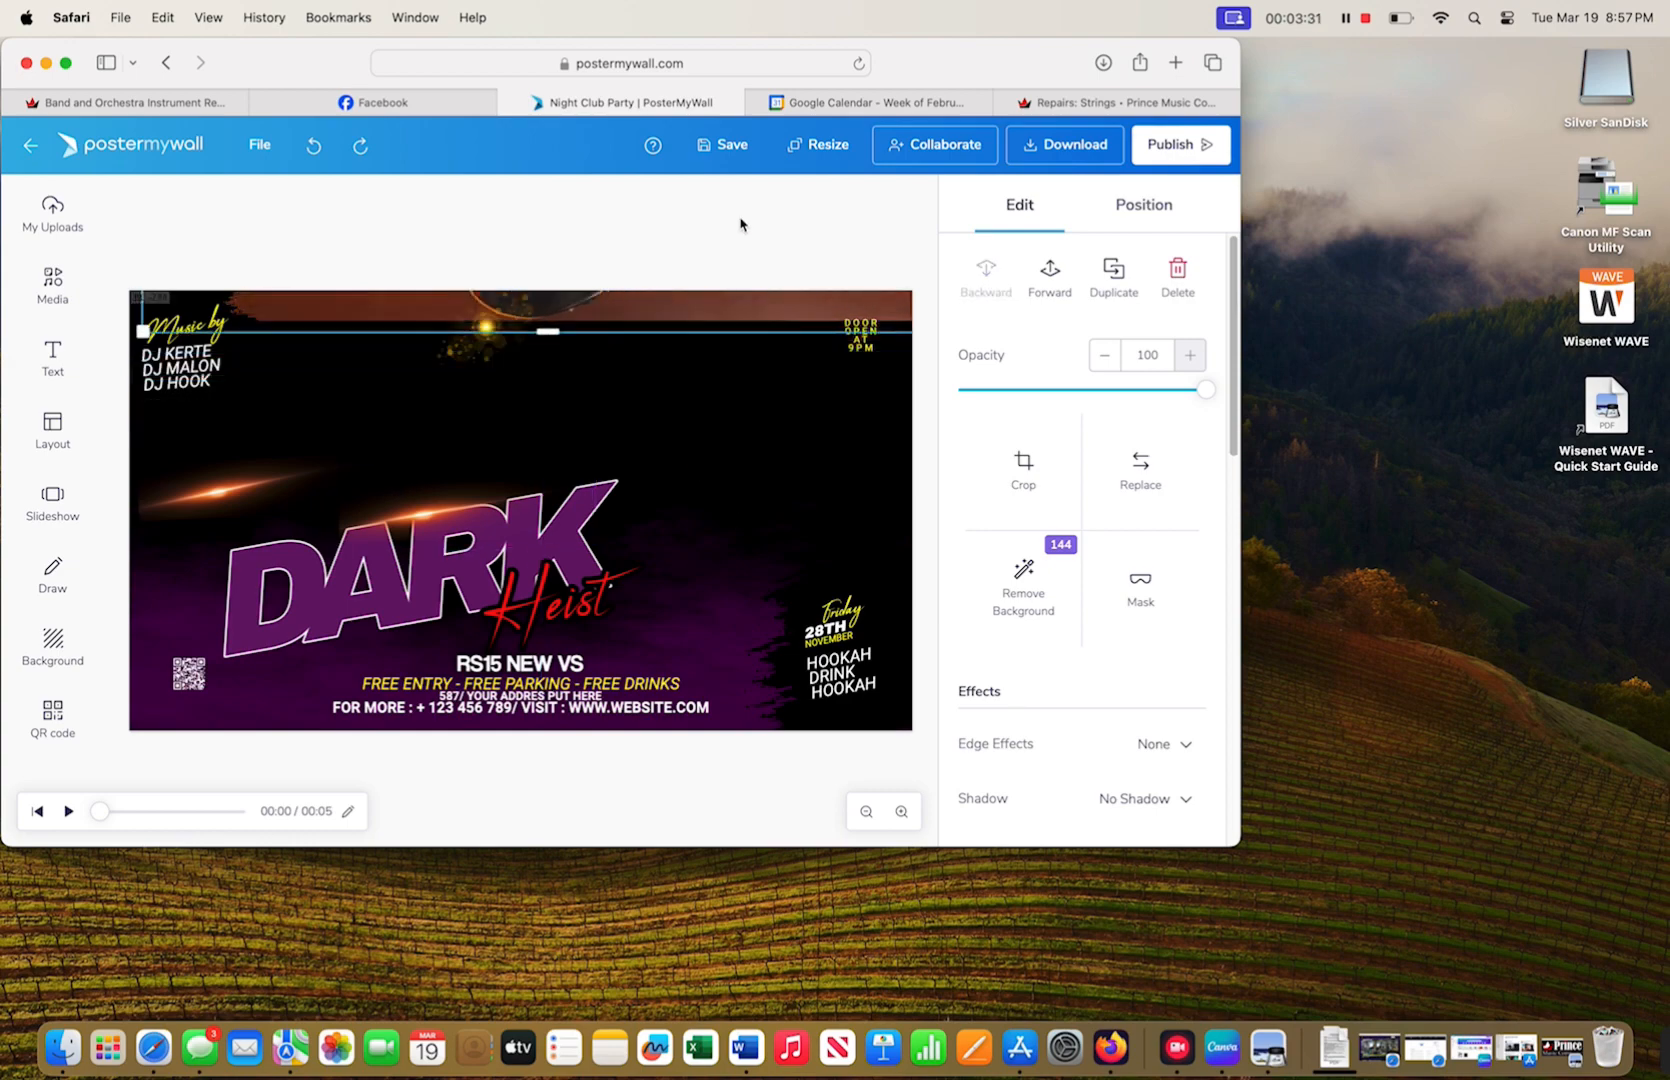
{"action": "left_click", "coordinate": [731, 377]}
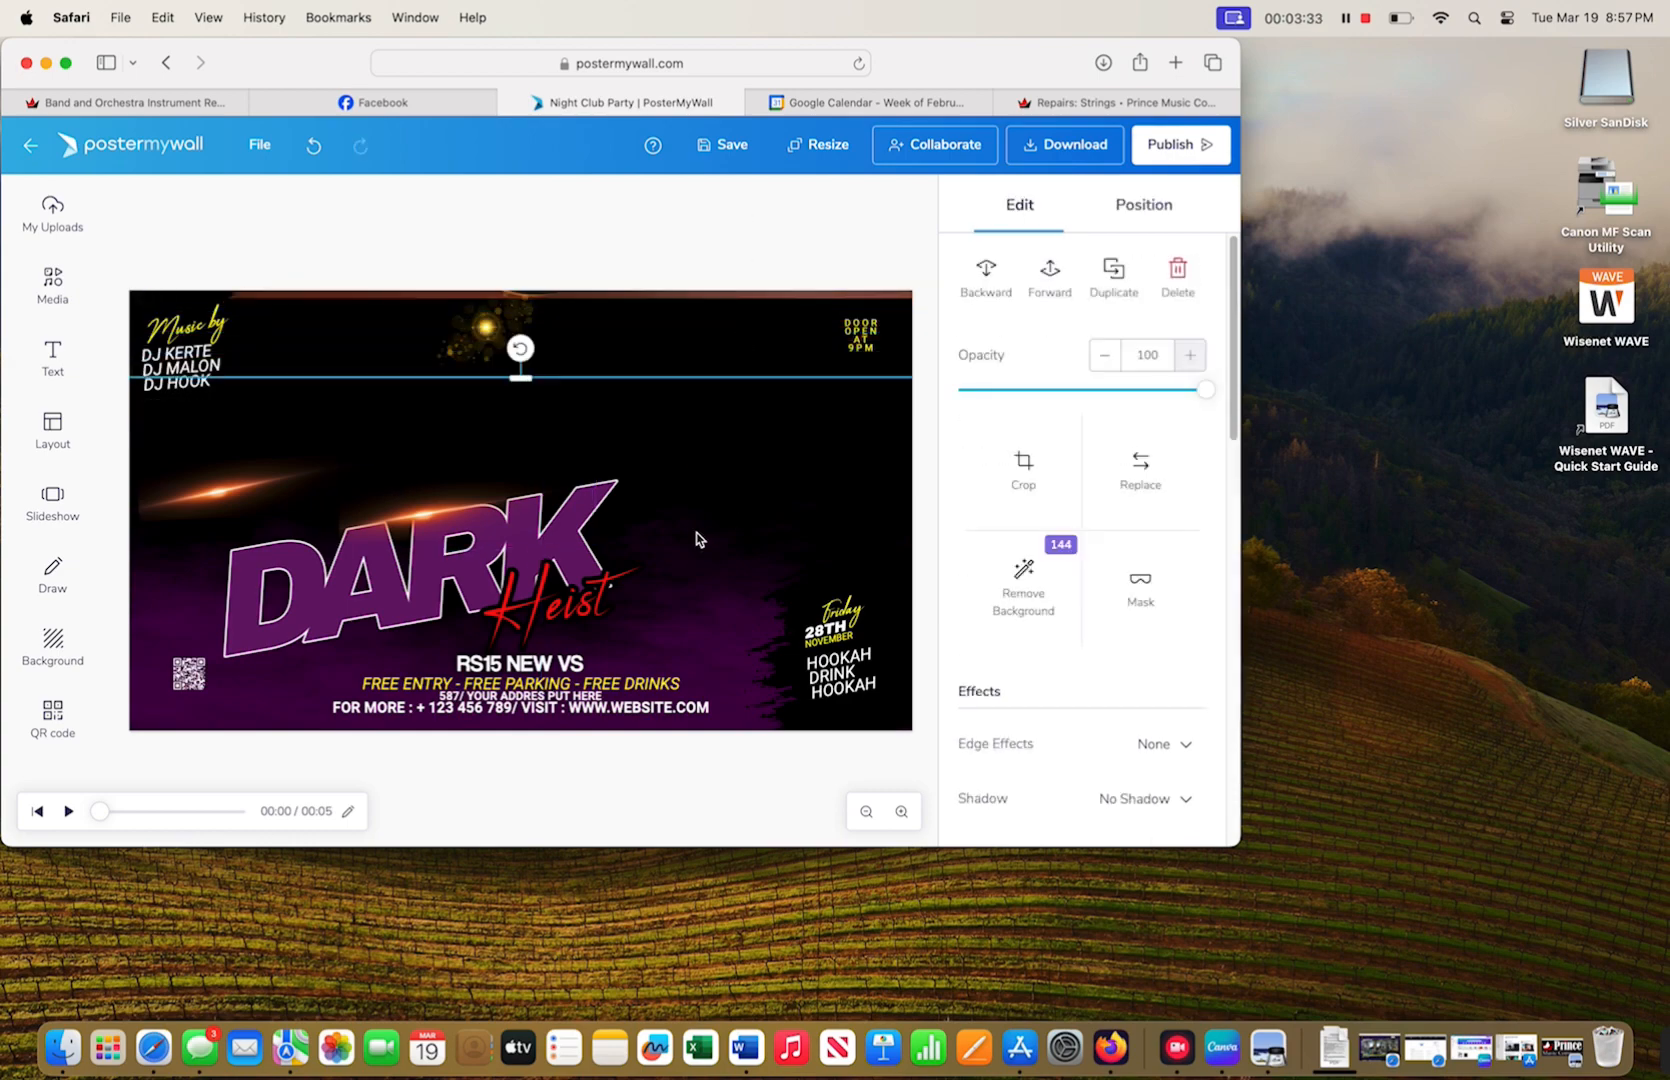
{"action": "left_click", "coordinate": [710, 350]}
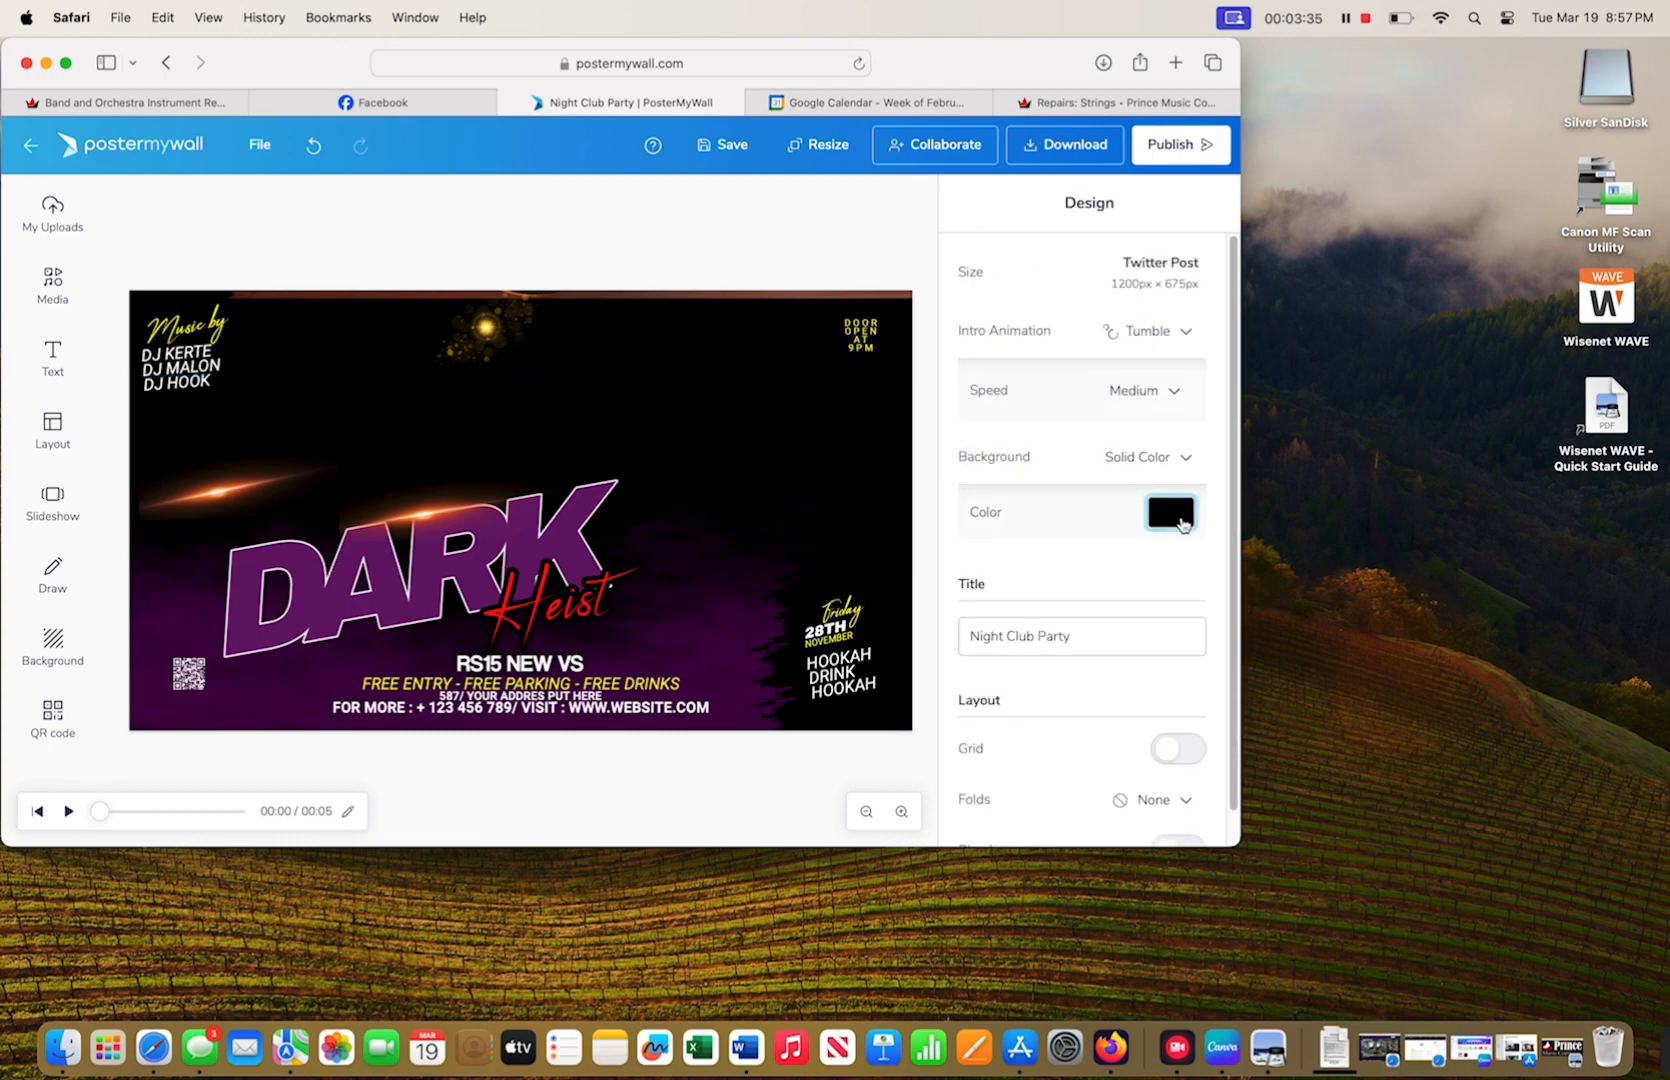
- Sample the brown top strip as background colour and stretch the violin photo over the canvas
{"action": "left_click", "coordinate": [1178, 518]}
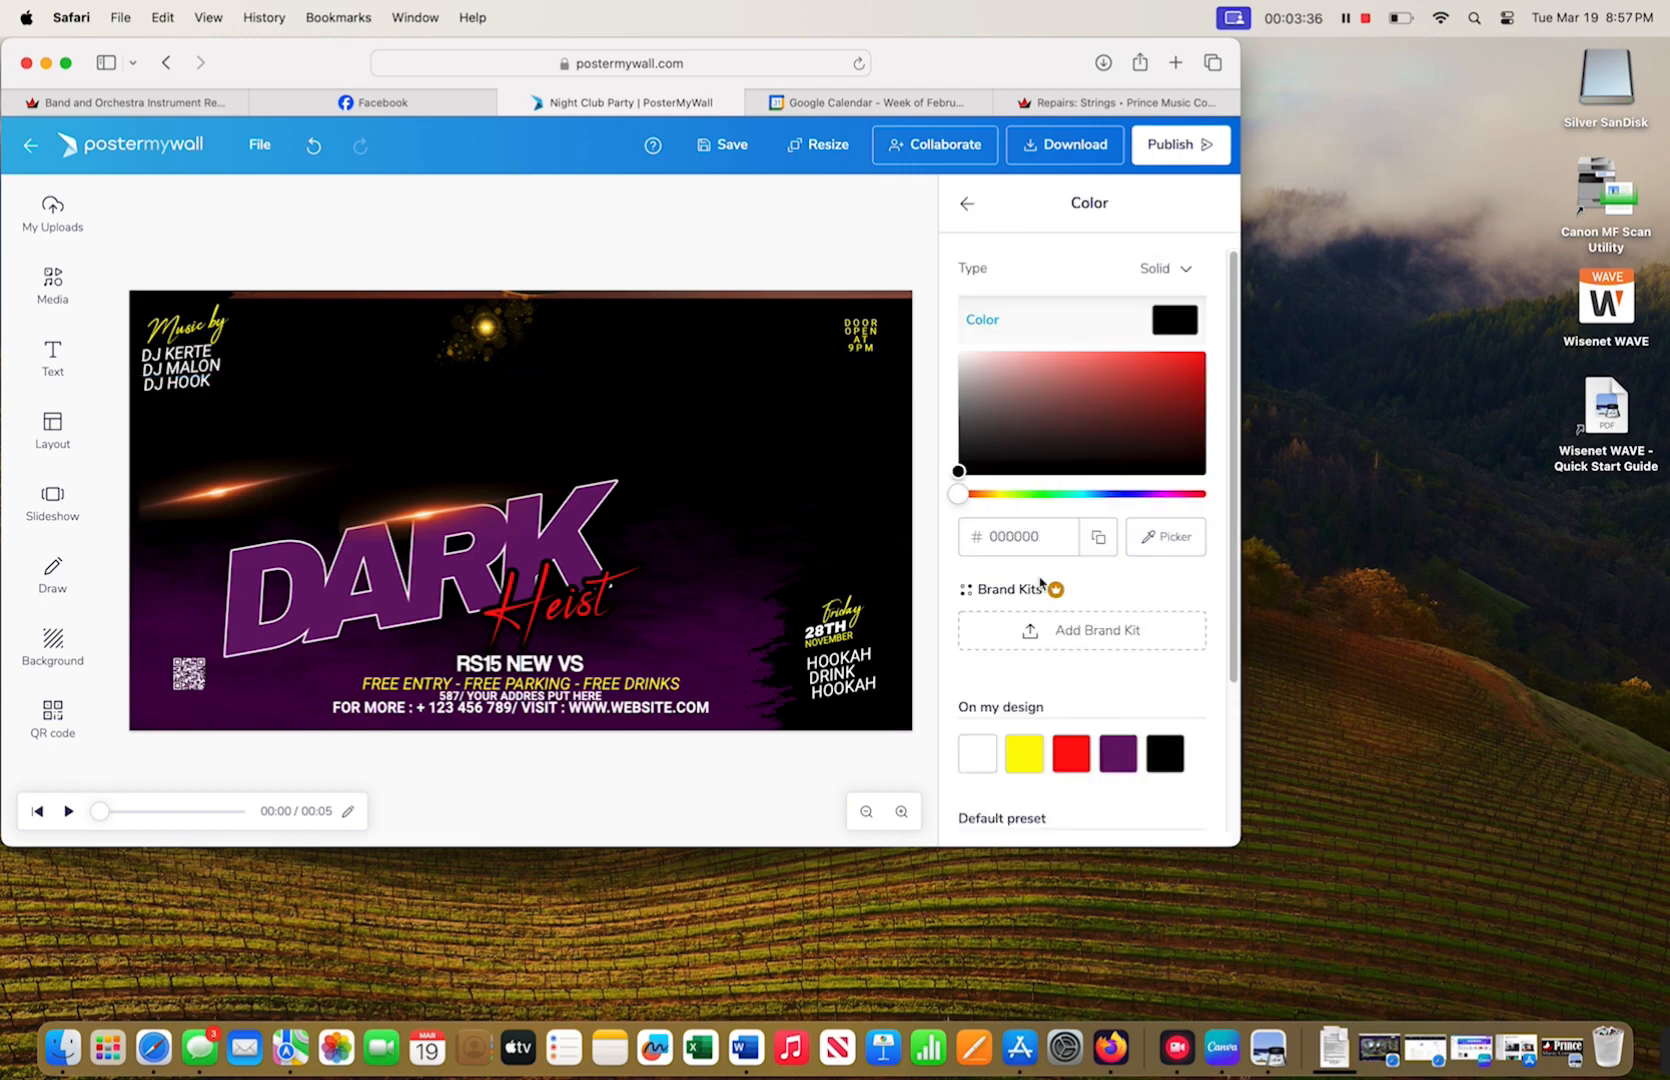
{"action": "left_click", "coordinate": [1180, 545]}
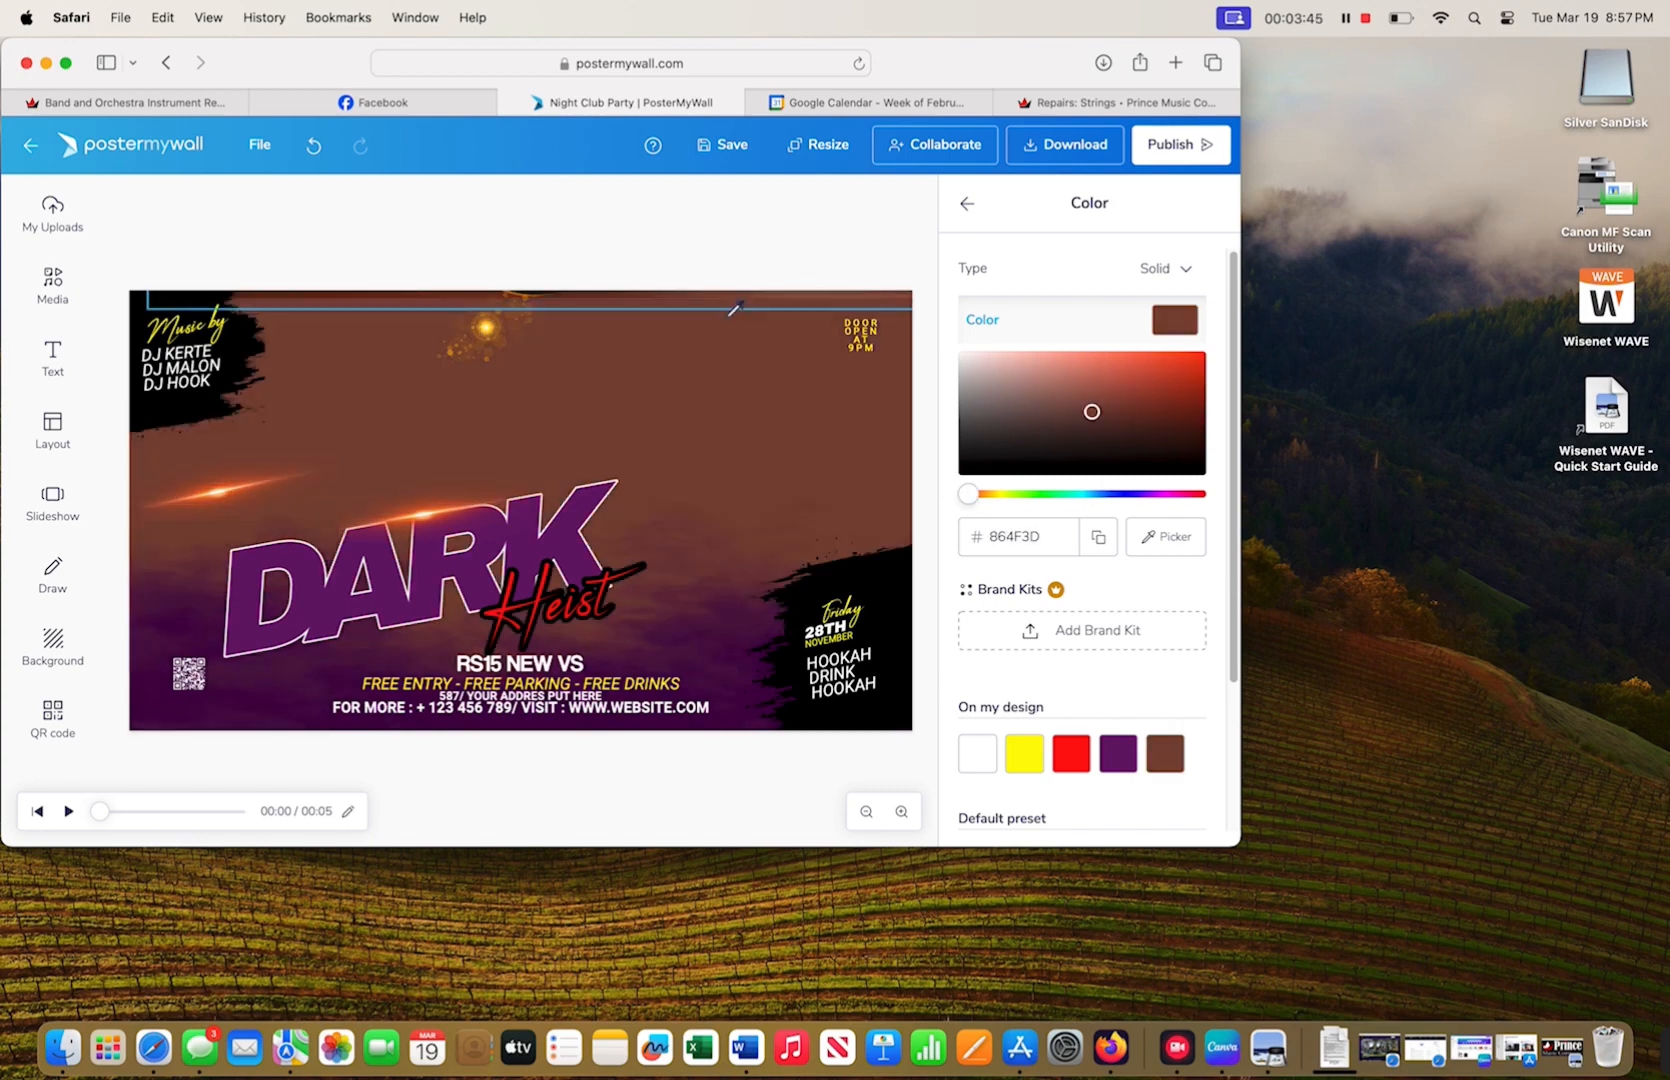
{"action": "left_click", "coordinate": [734, 308]}
{"action": "left_click", "coordinate": [725, 304]}
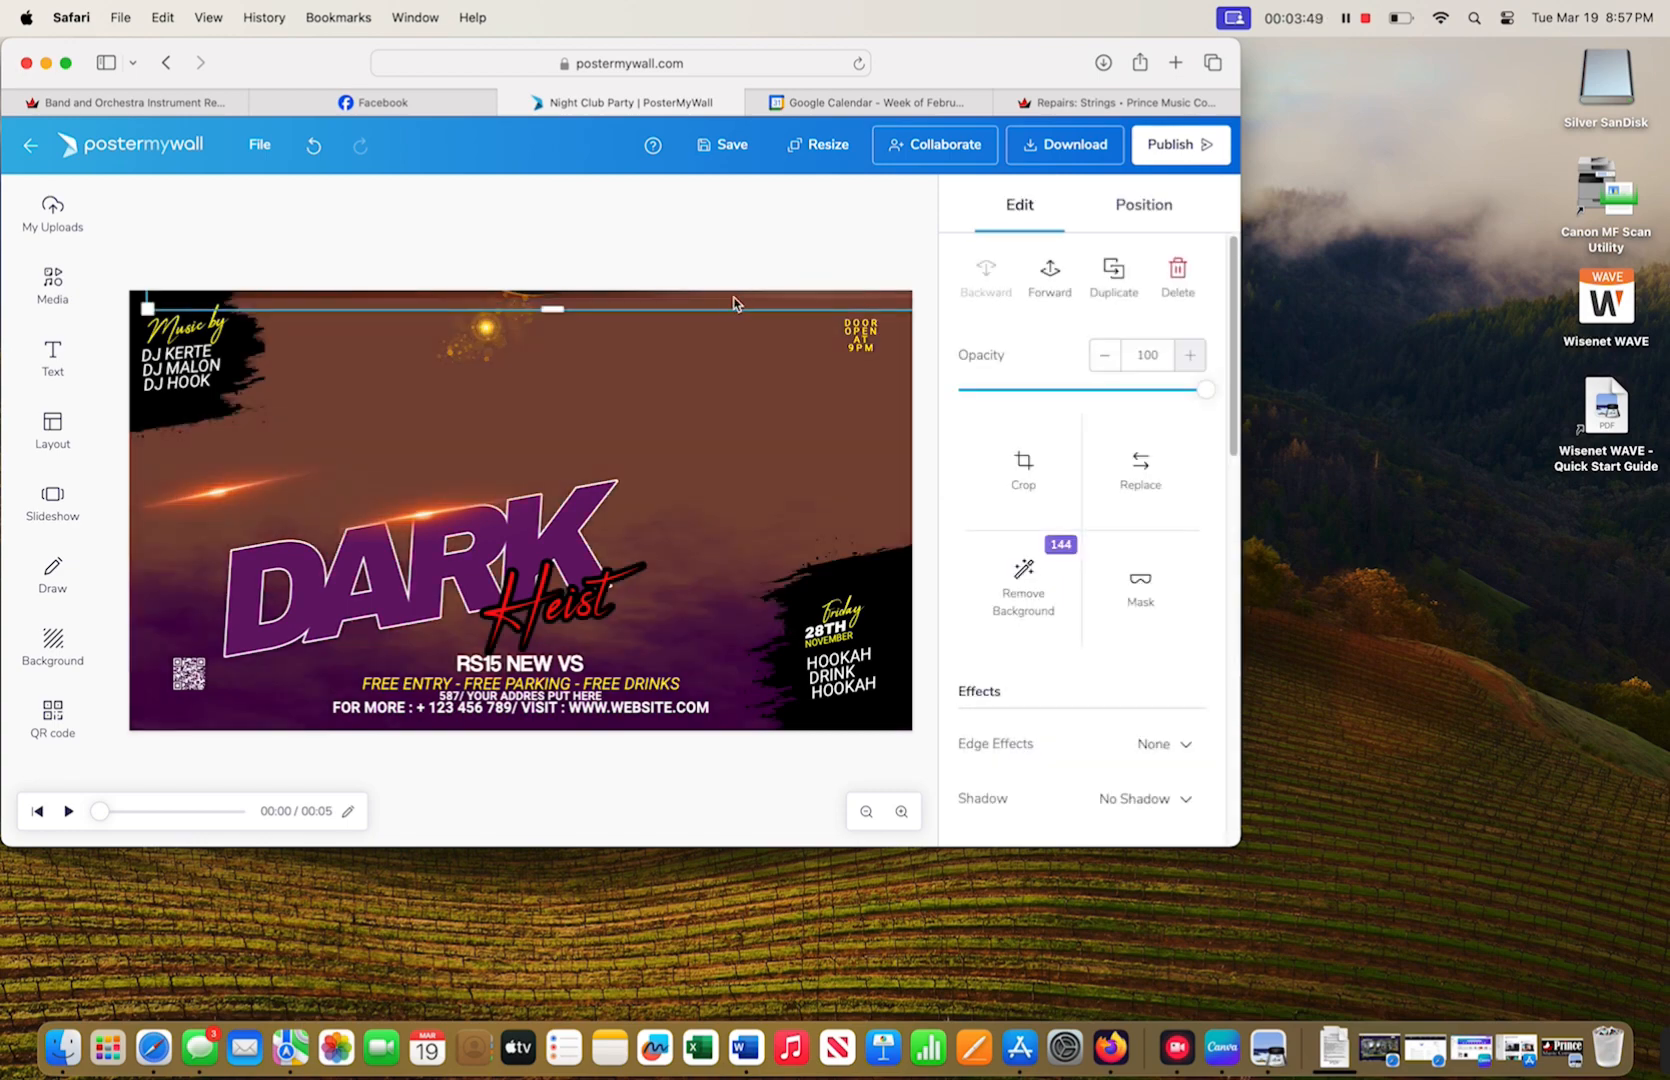
{"action": "left_click_drag", "start_coordinate": [735, 303], "coordinate": [698, 664]}
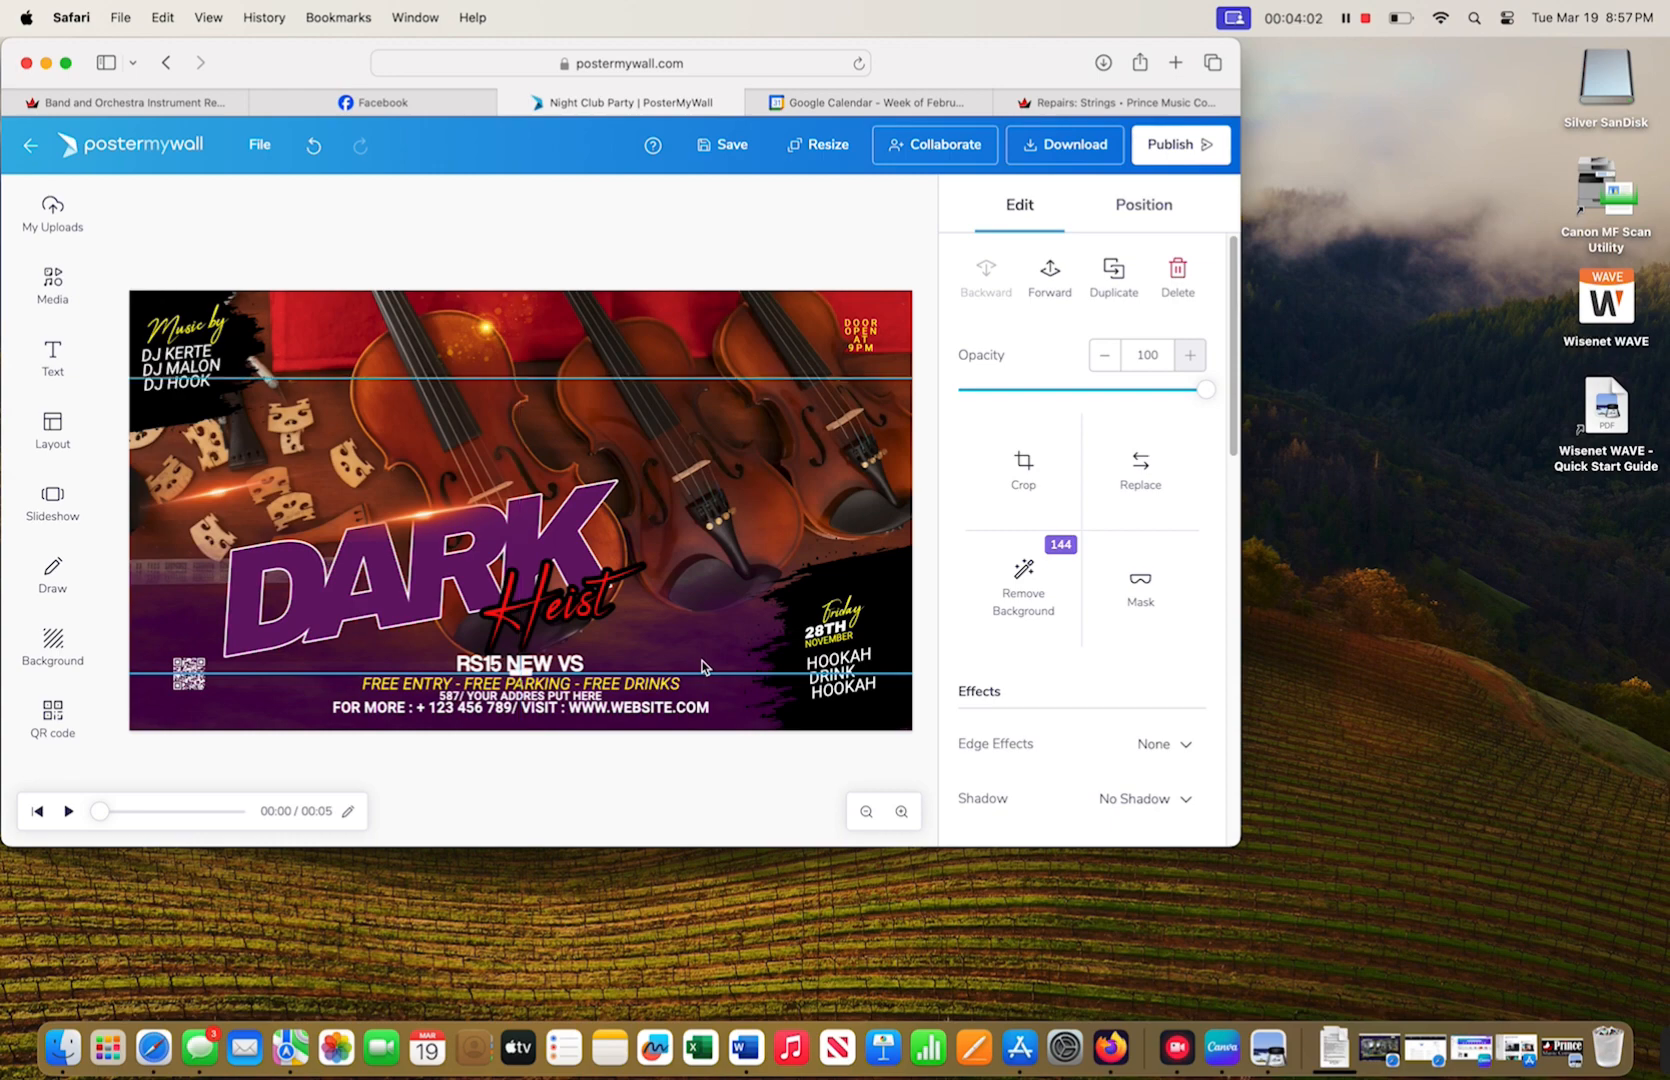
- Change the headline words DARK and Heist to 'Violin' and 'Repairs'
{"action": "left_click", "coordinate": [376, 598]}
{"action": "type", "text": "Violin"}
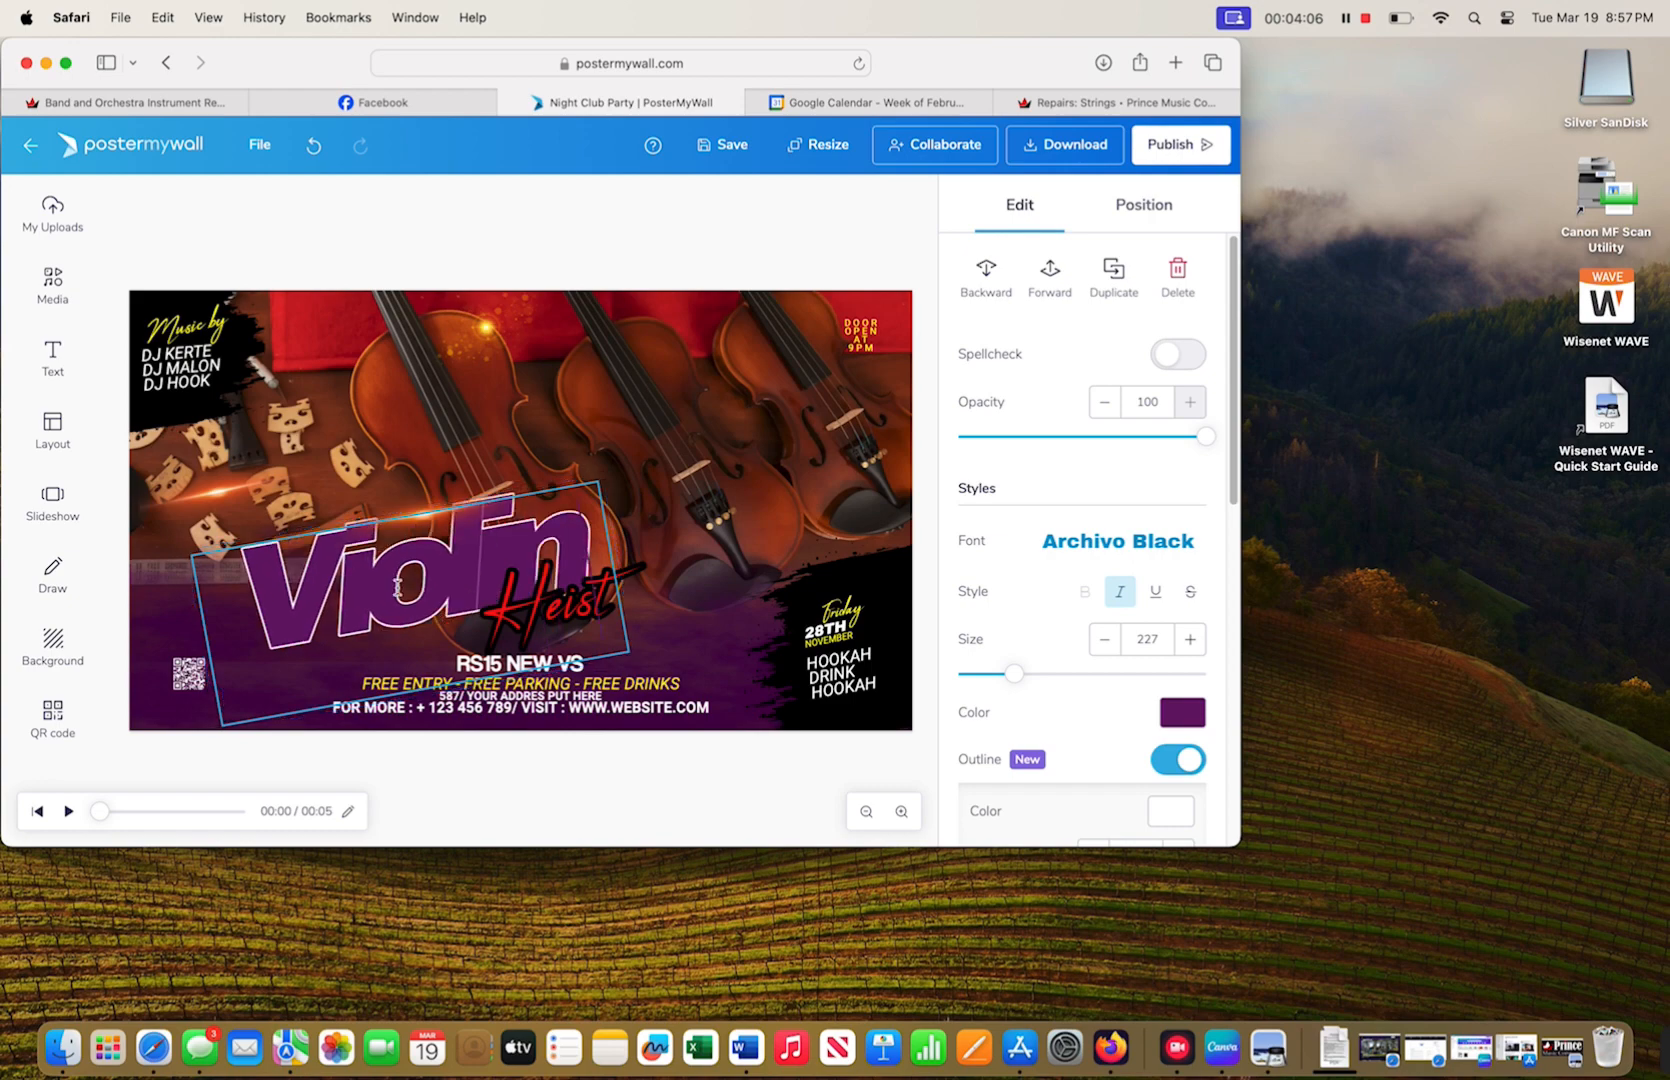
{"action": "left_click", "coordinate": [532, 620]}
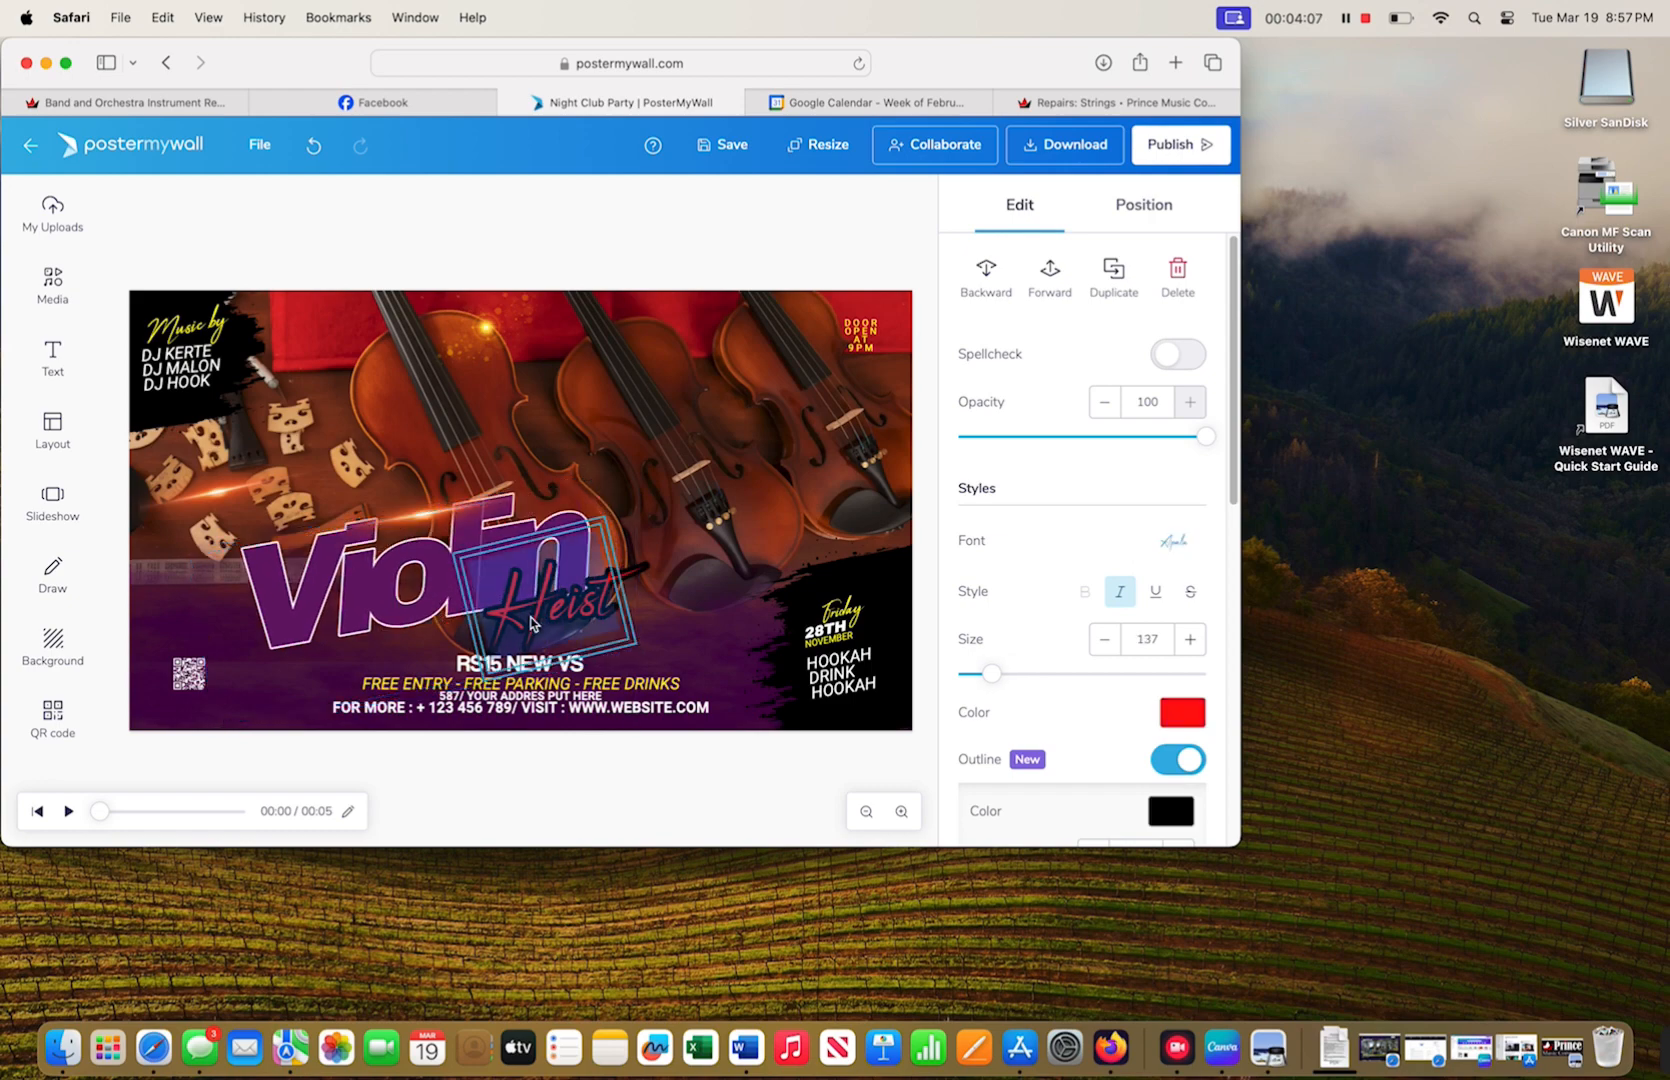
{"action": "type", "text": "Repai"}
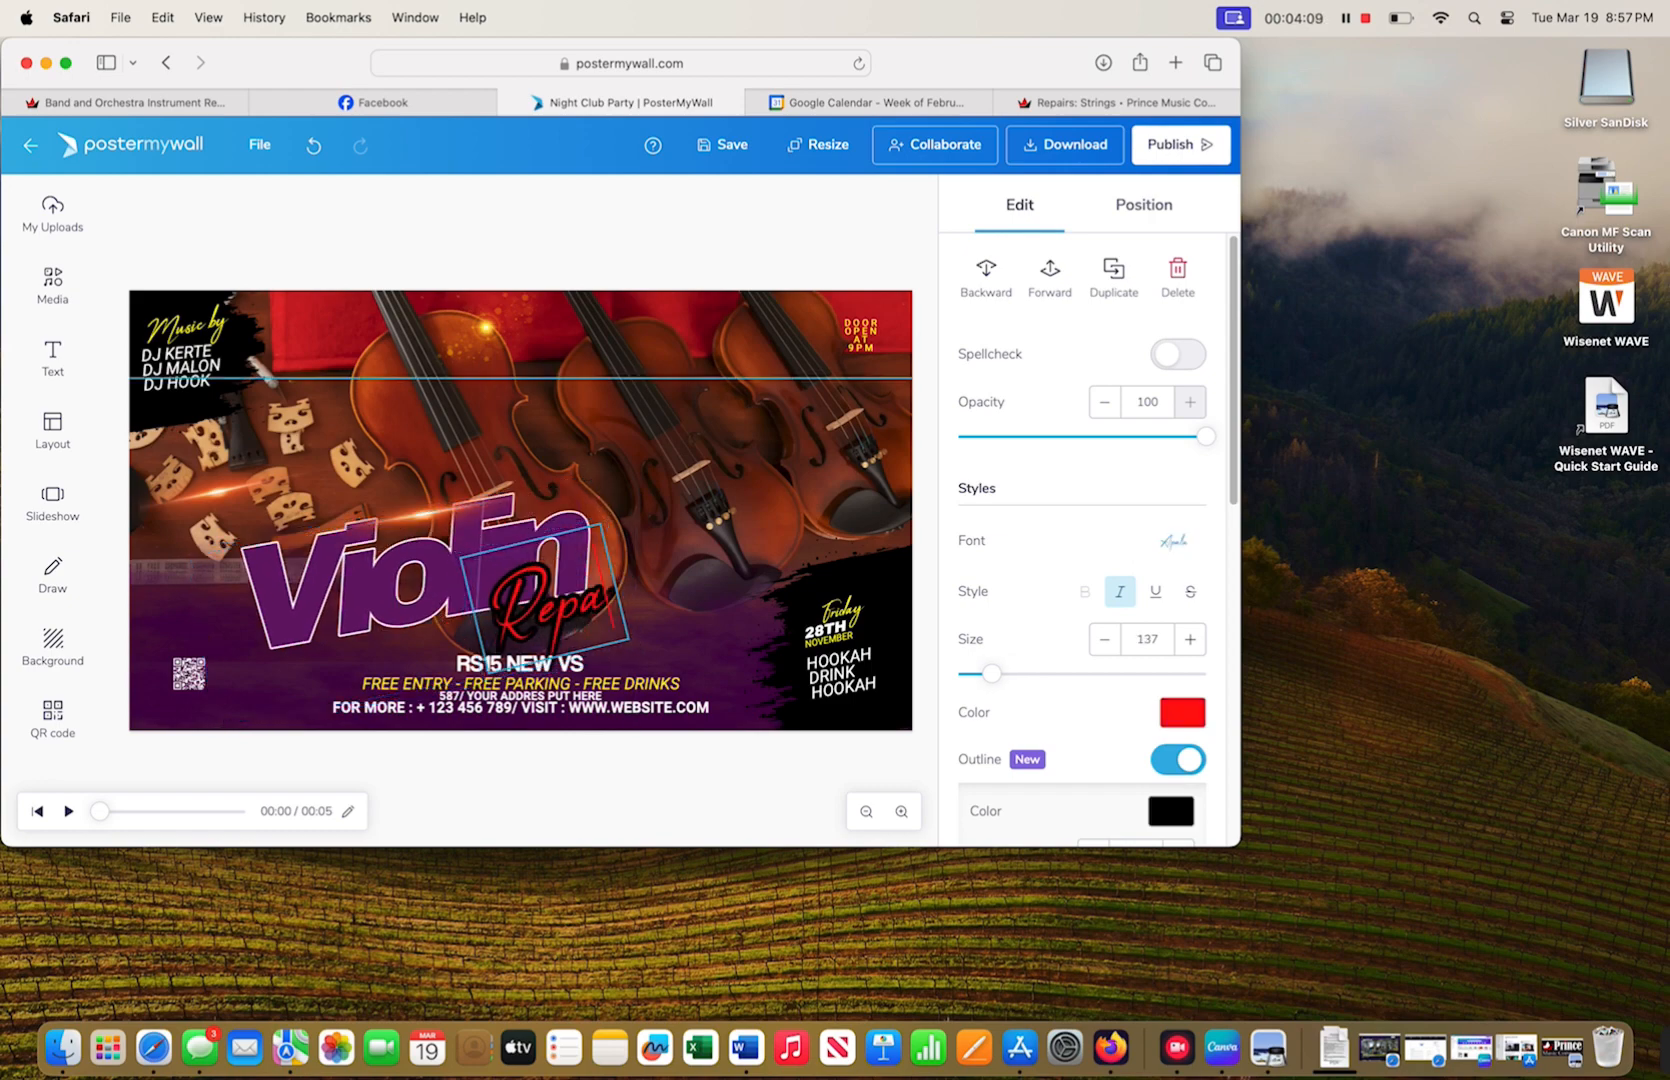
{"action": "type", "text": "rs"}
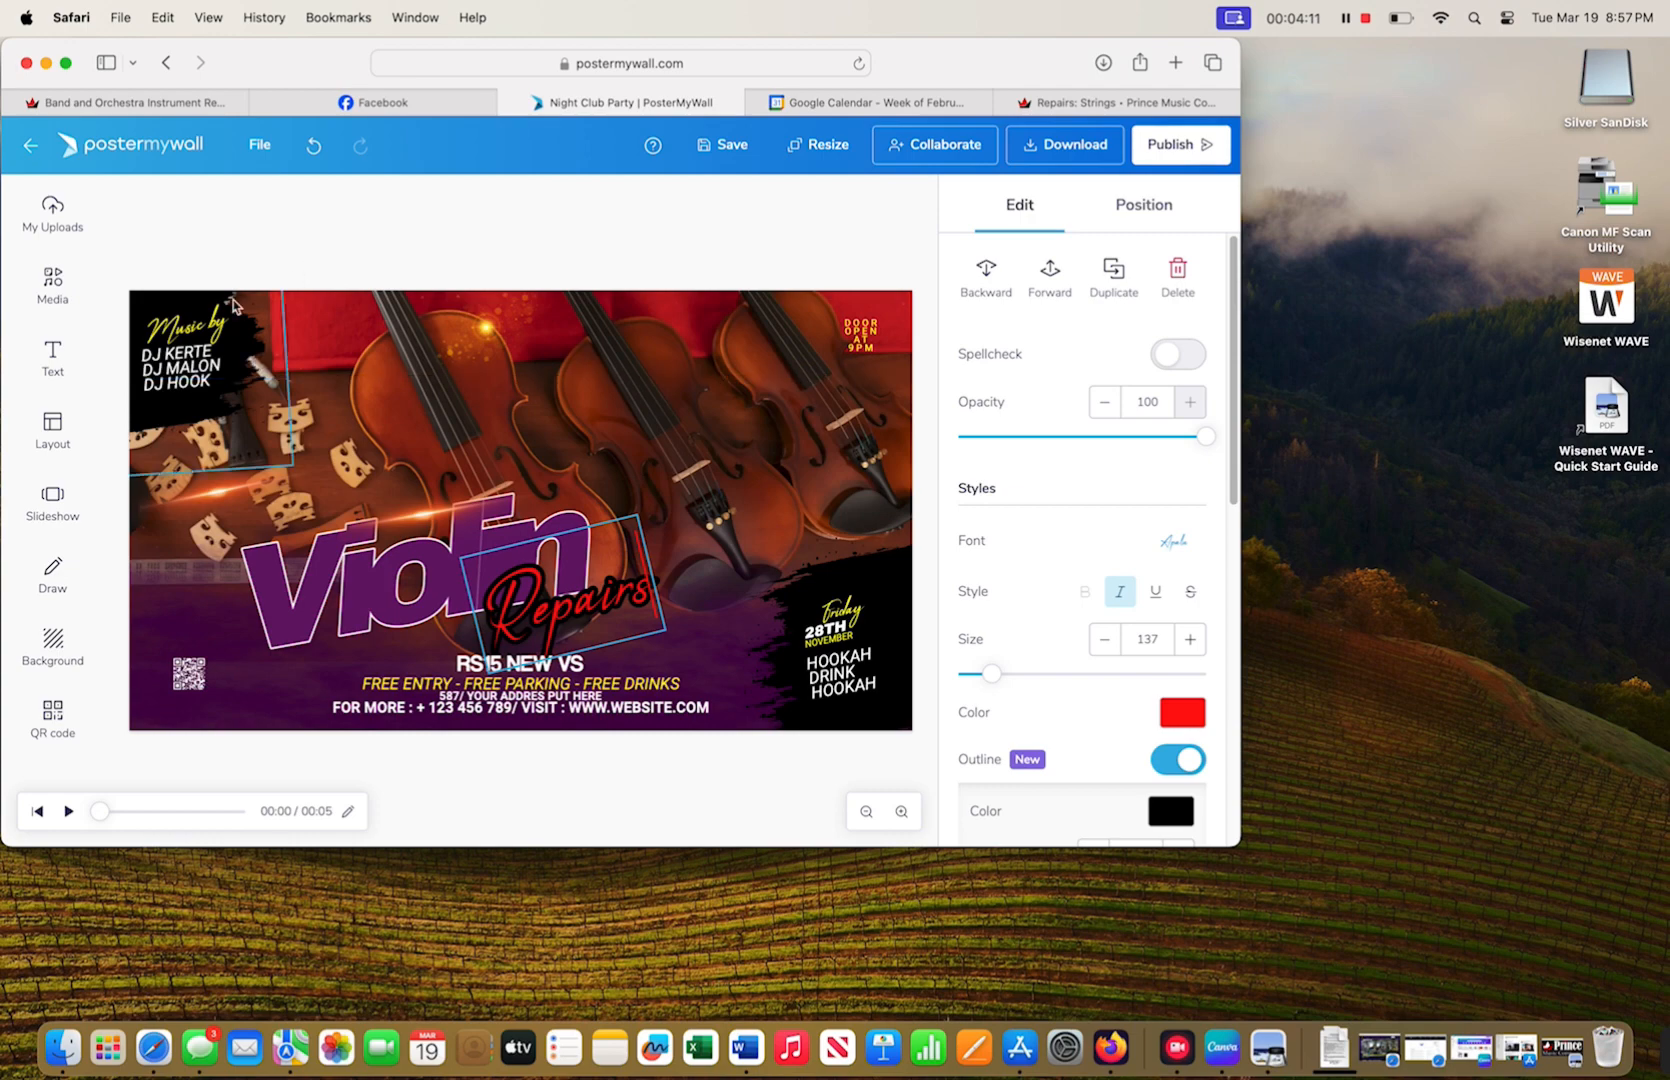
- Replace the top-left 'Music by' label with 'In-House'
{"action": "left_click", "coordinate": [233, 333]}
{"action": "left_click", "coordinate": [108, 336]}
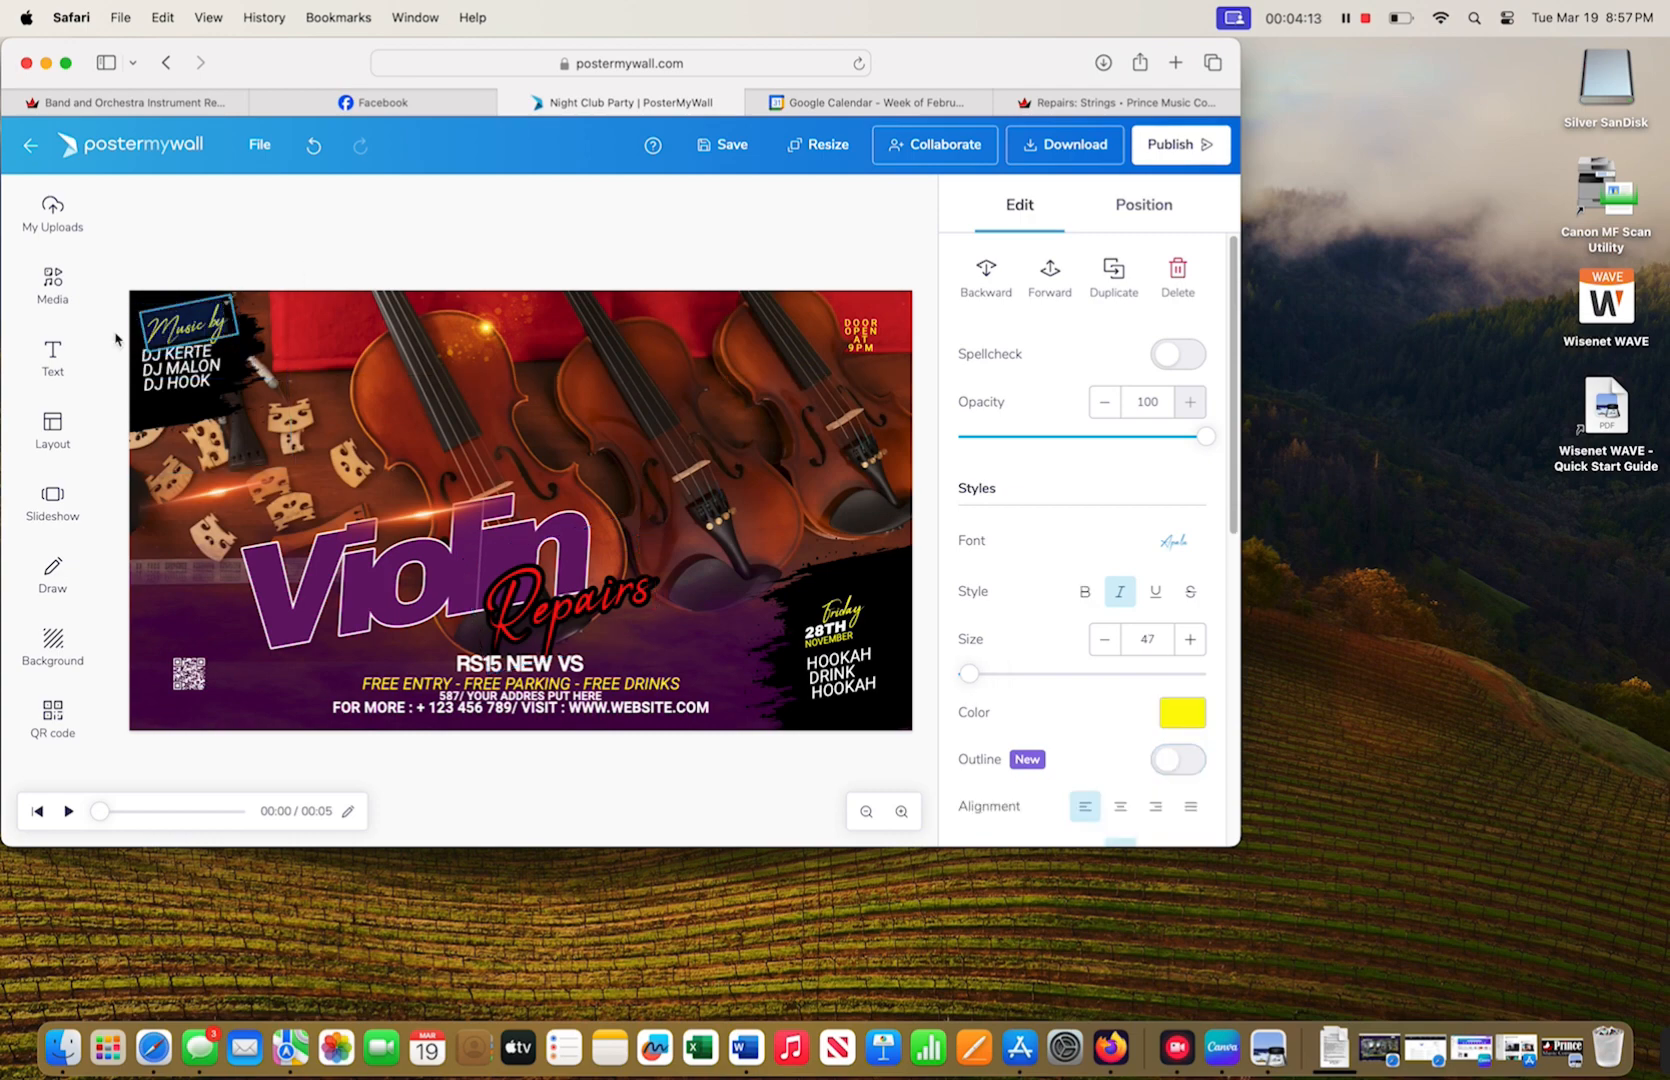
{"action": "key", "text": "super+minus"}
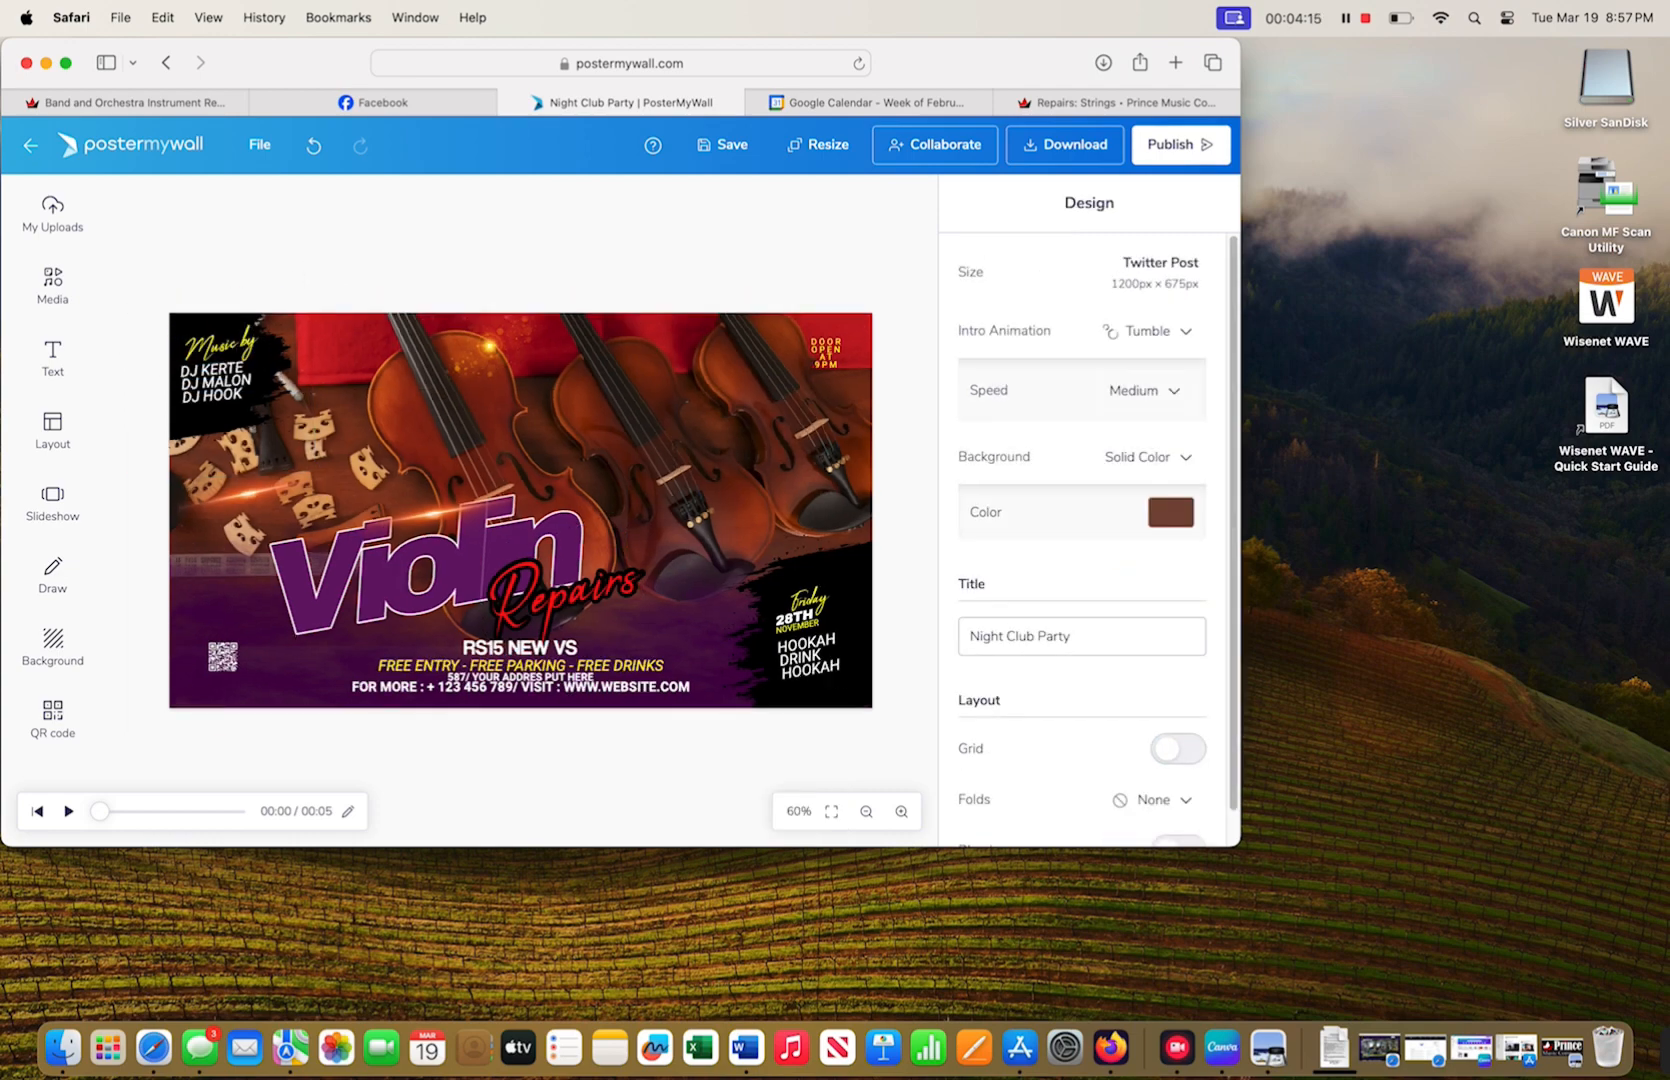
{"action": "left_click", "coordinate": [255, 358]}
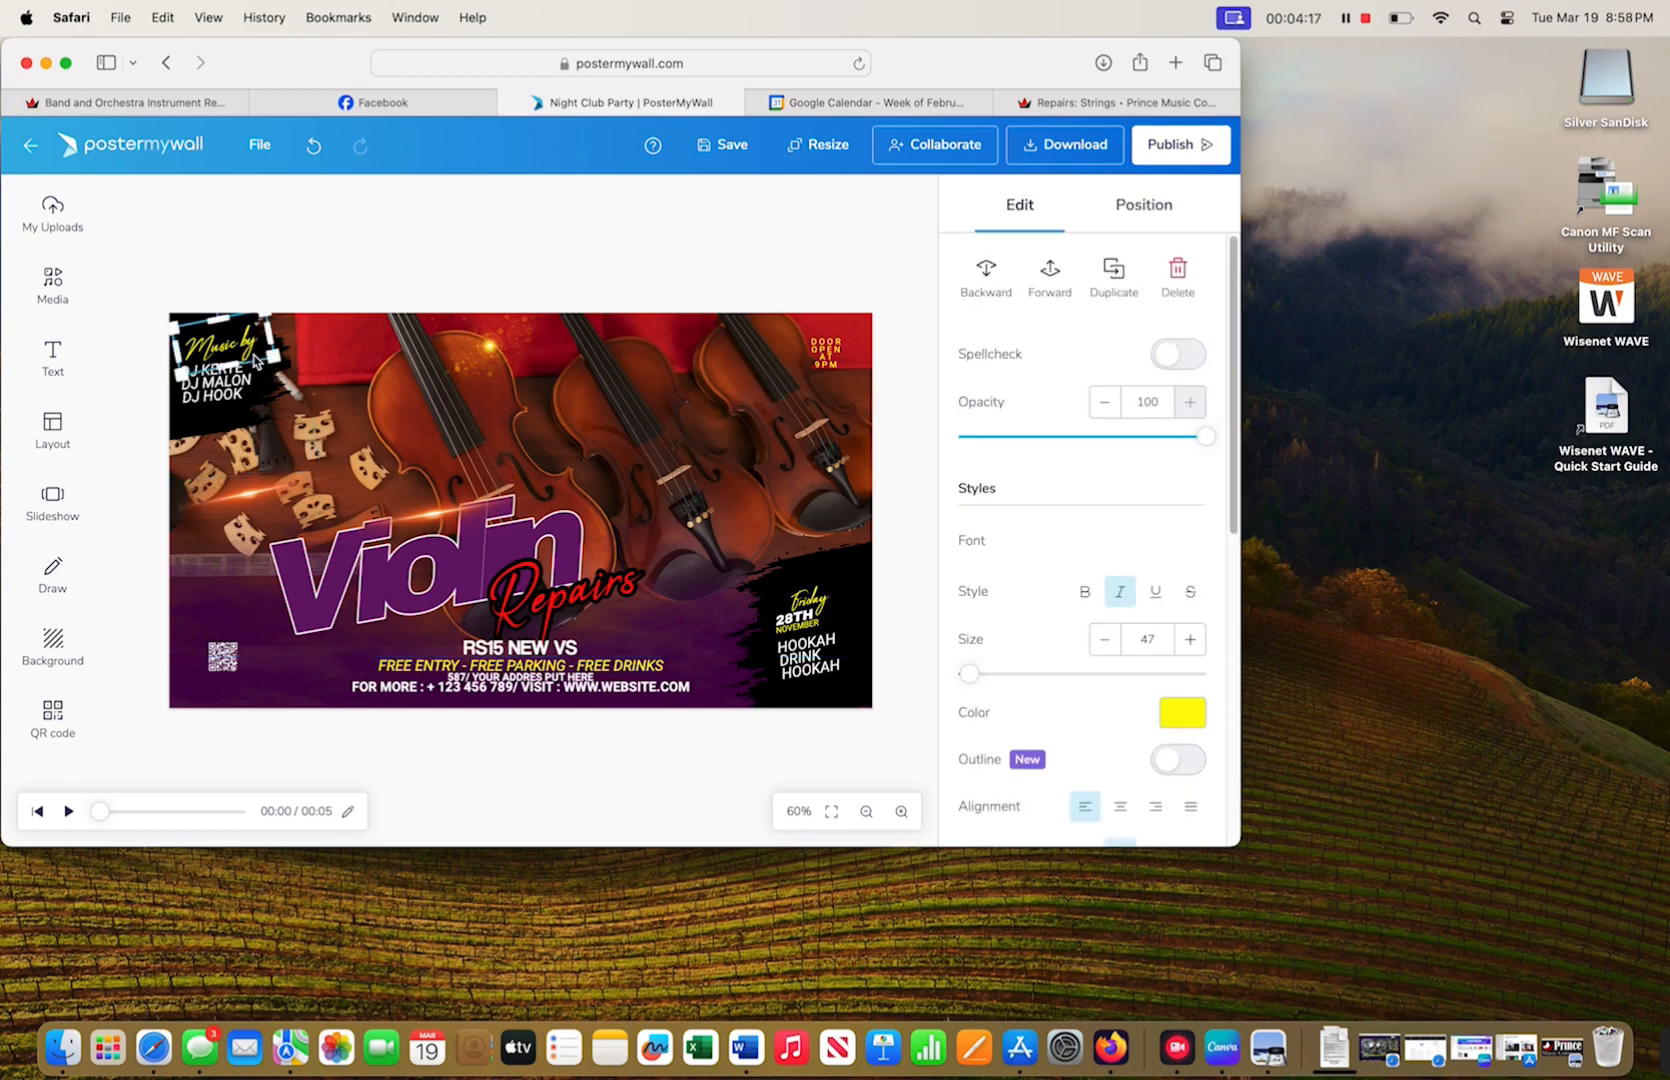
{"action": "left_click", "coordinate": [248, 352]}
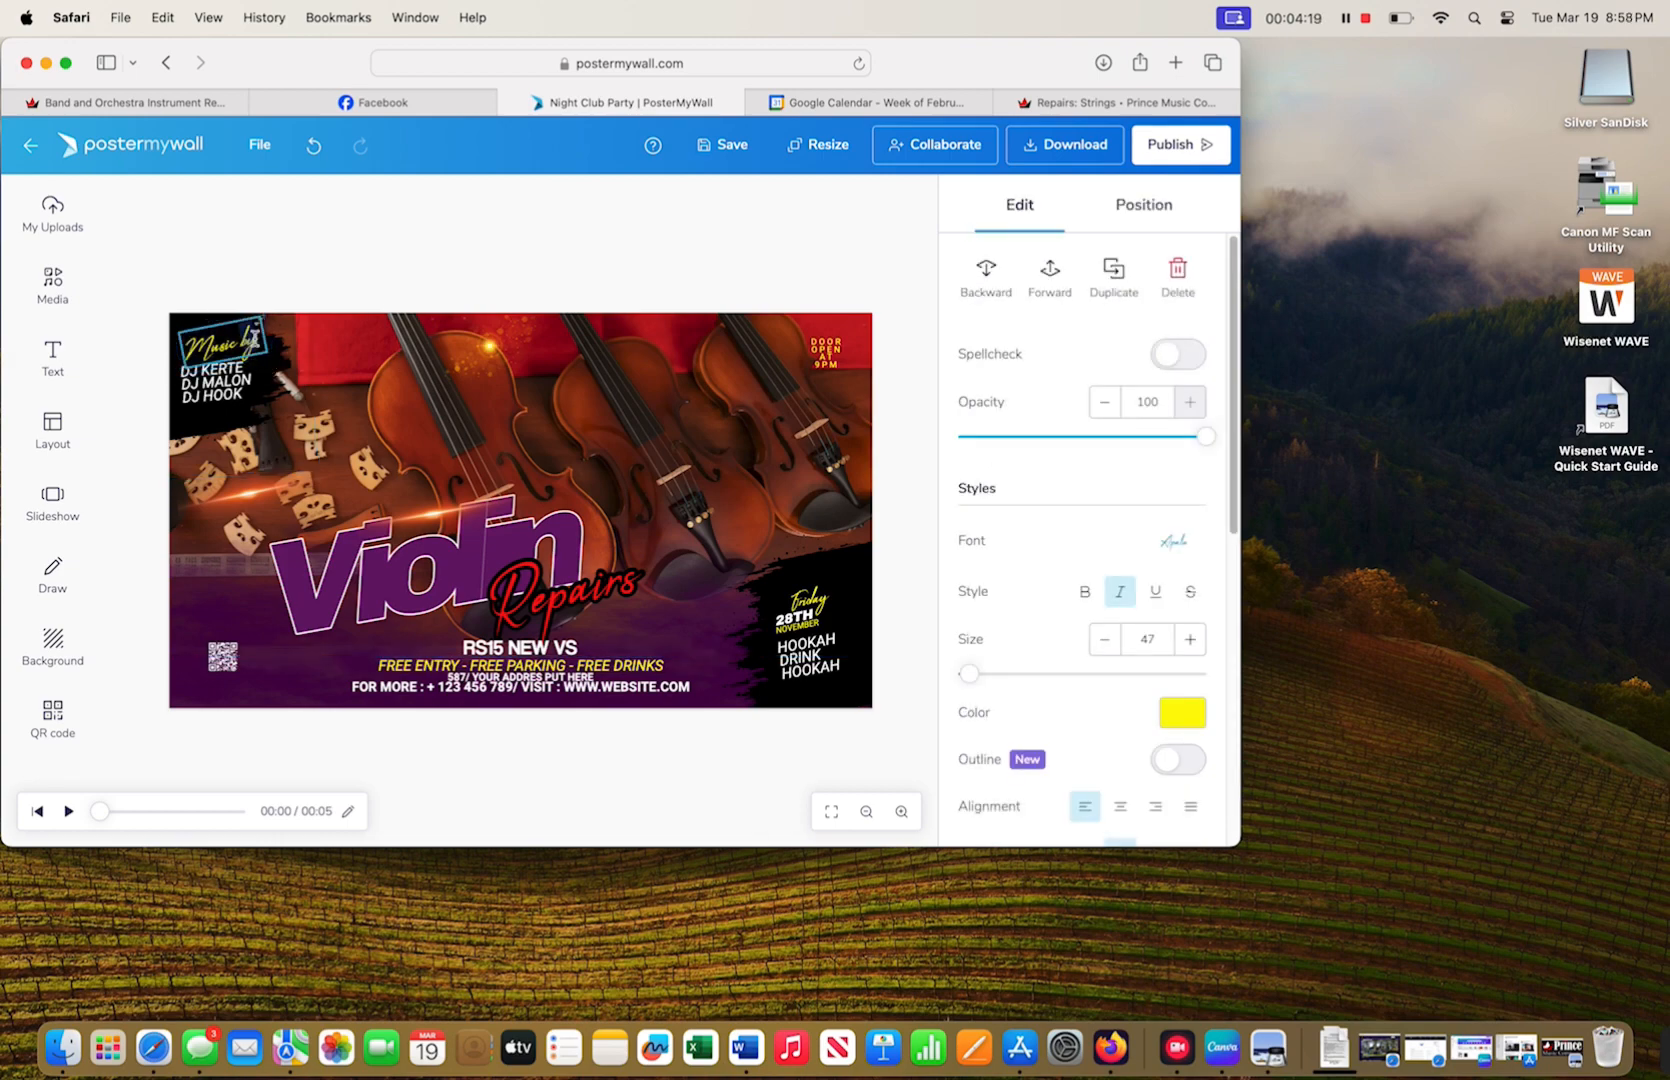
{"action": "left_click", "coordinate": [144, 363]}
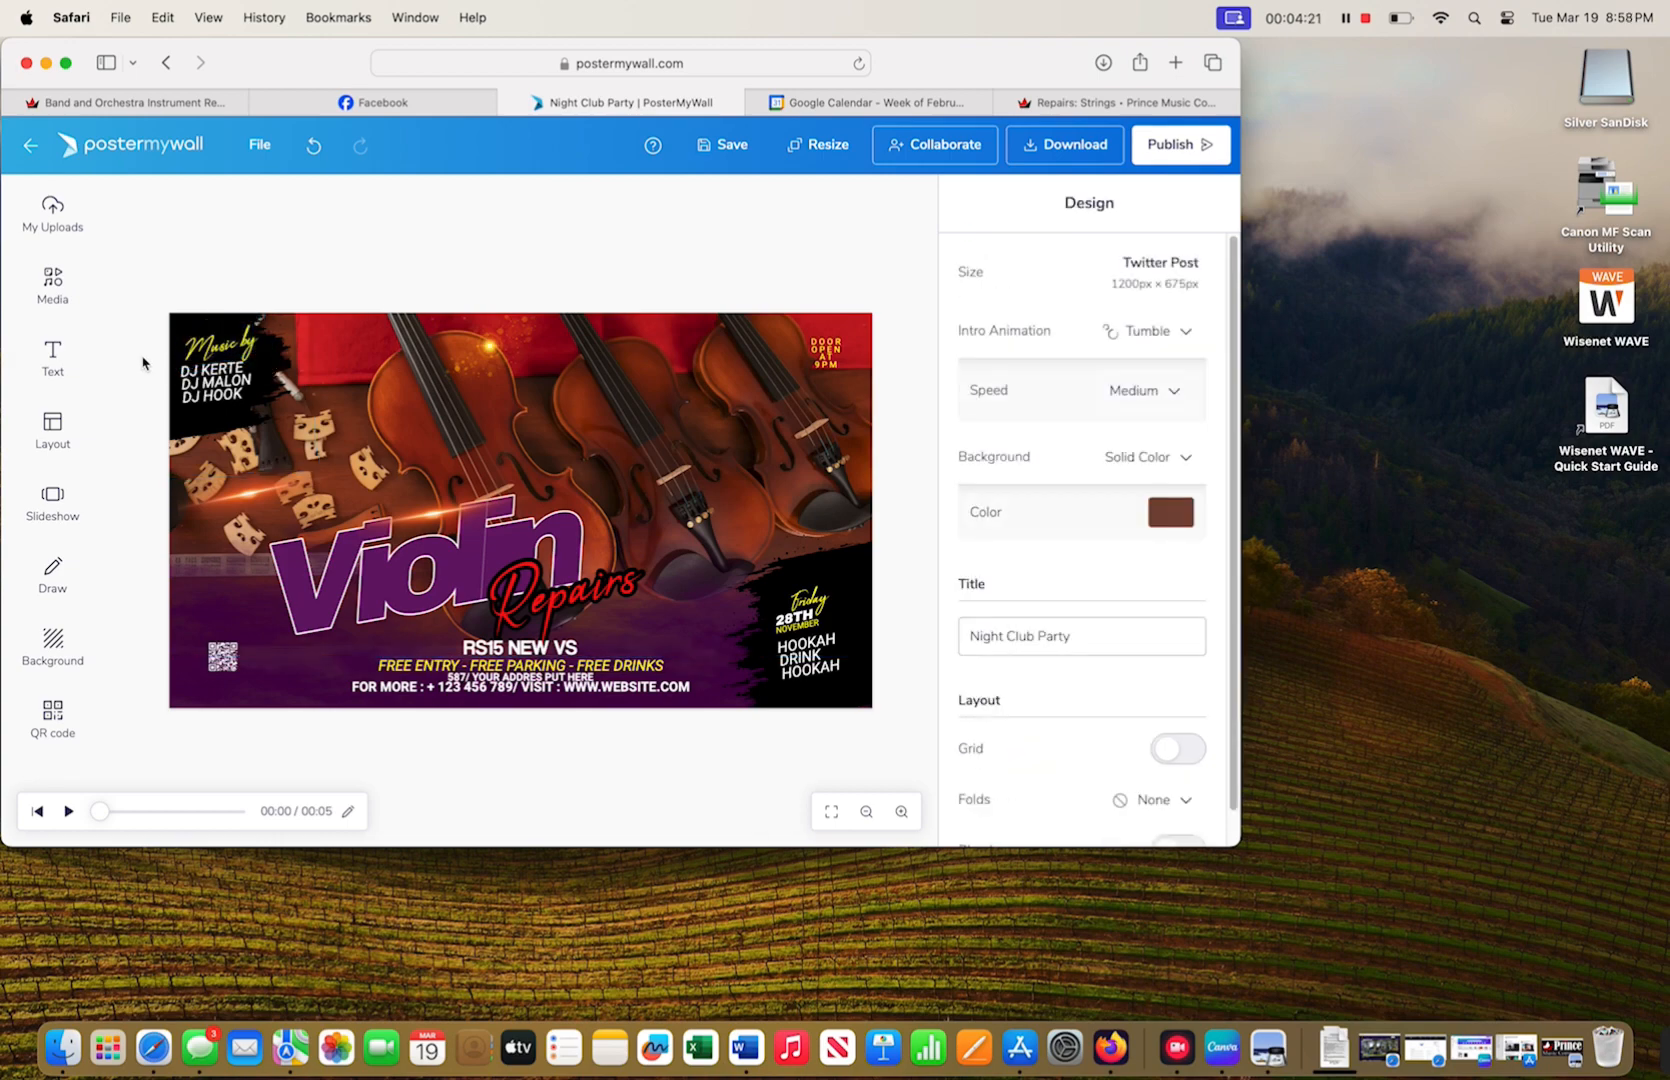
{"action": "left_click", "coordinate": [212, 347]}
{"action": "double_click", "coordinate": [212, 347]}
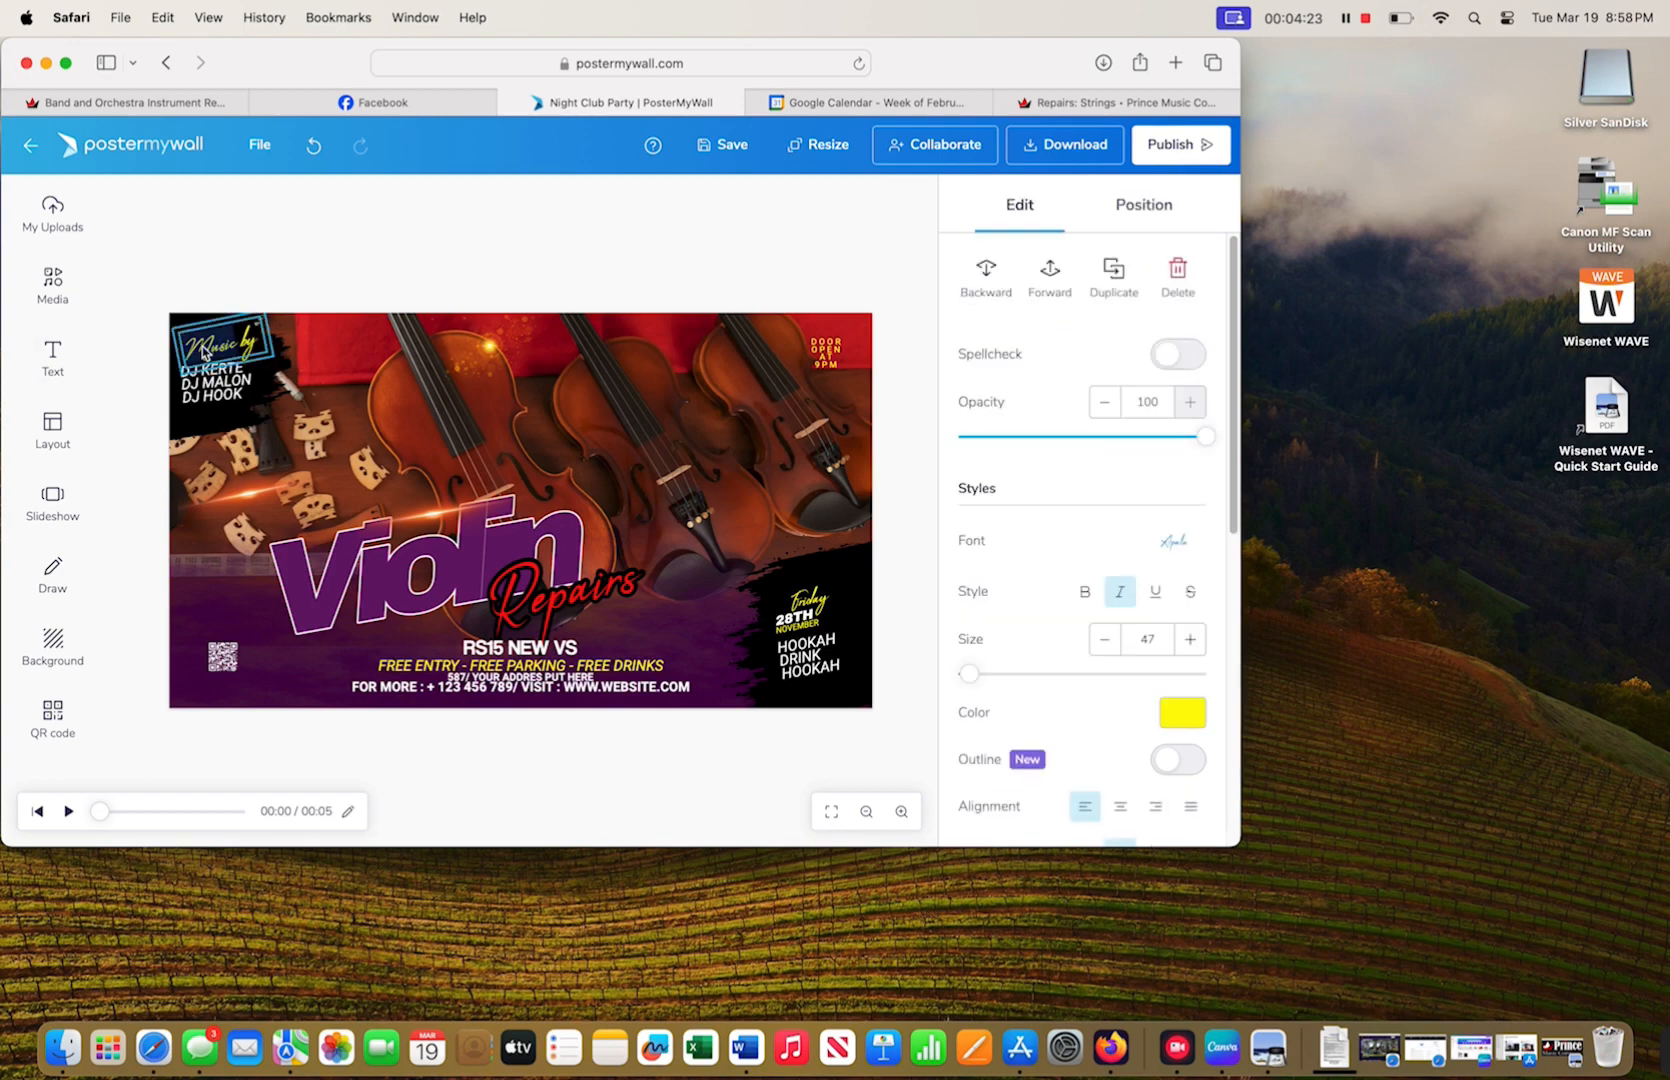
{"action": "key", "text": "BackSpace"}
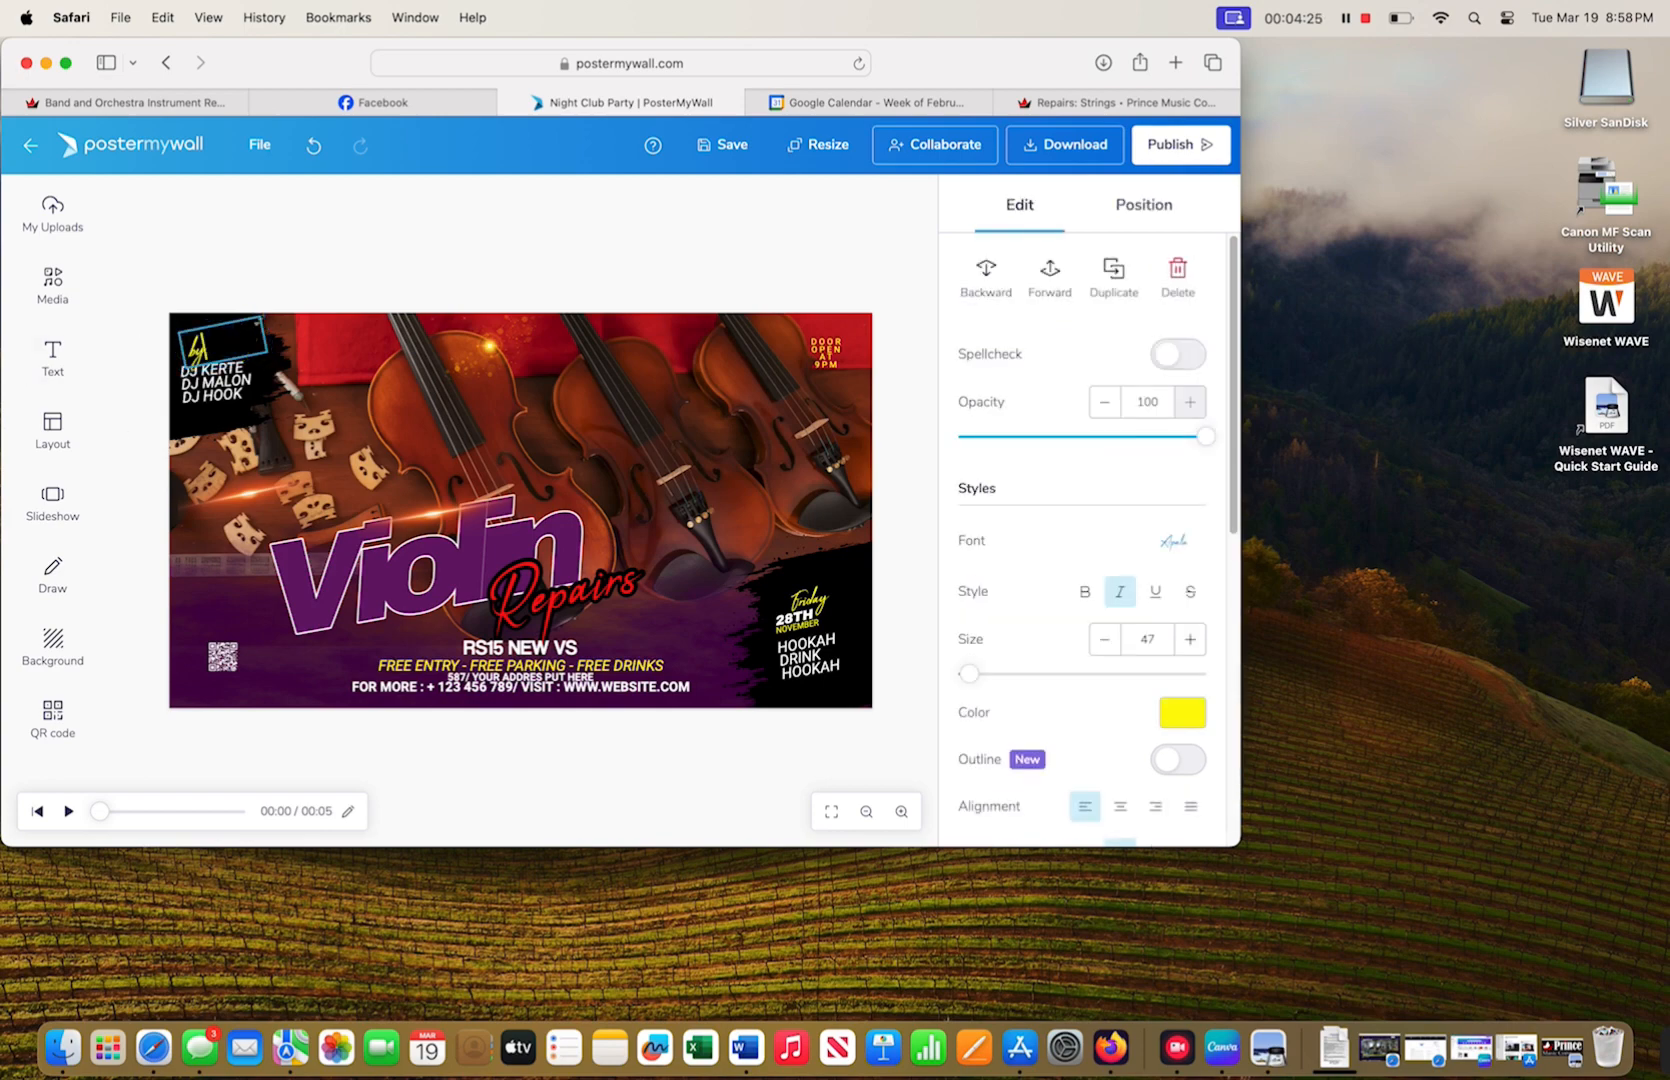
{"action": "key", "text": "BackSpace"}
{"action": "key", "text": "BackSpace"}
{"action": "type", "text": "In-Hou"}
{"action": "left_click", "coordinate": [251, 391]}
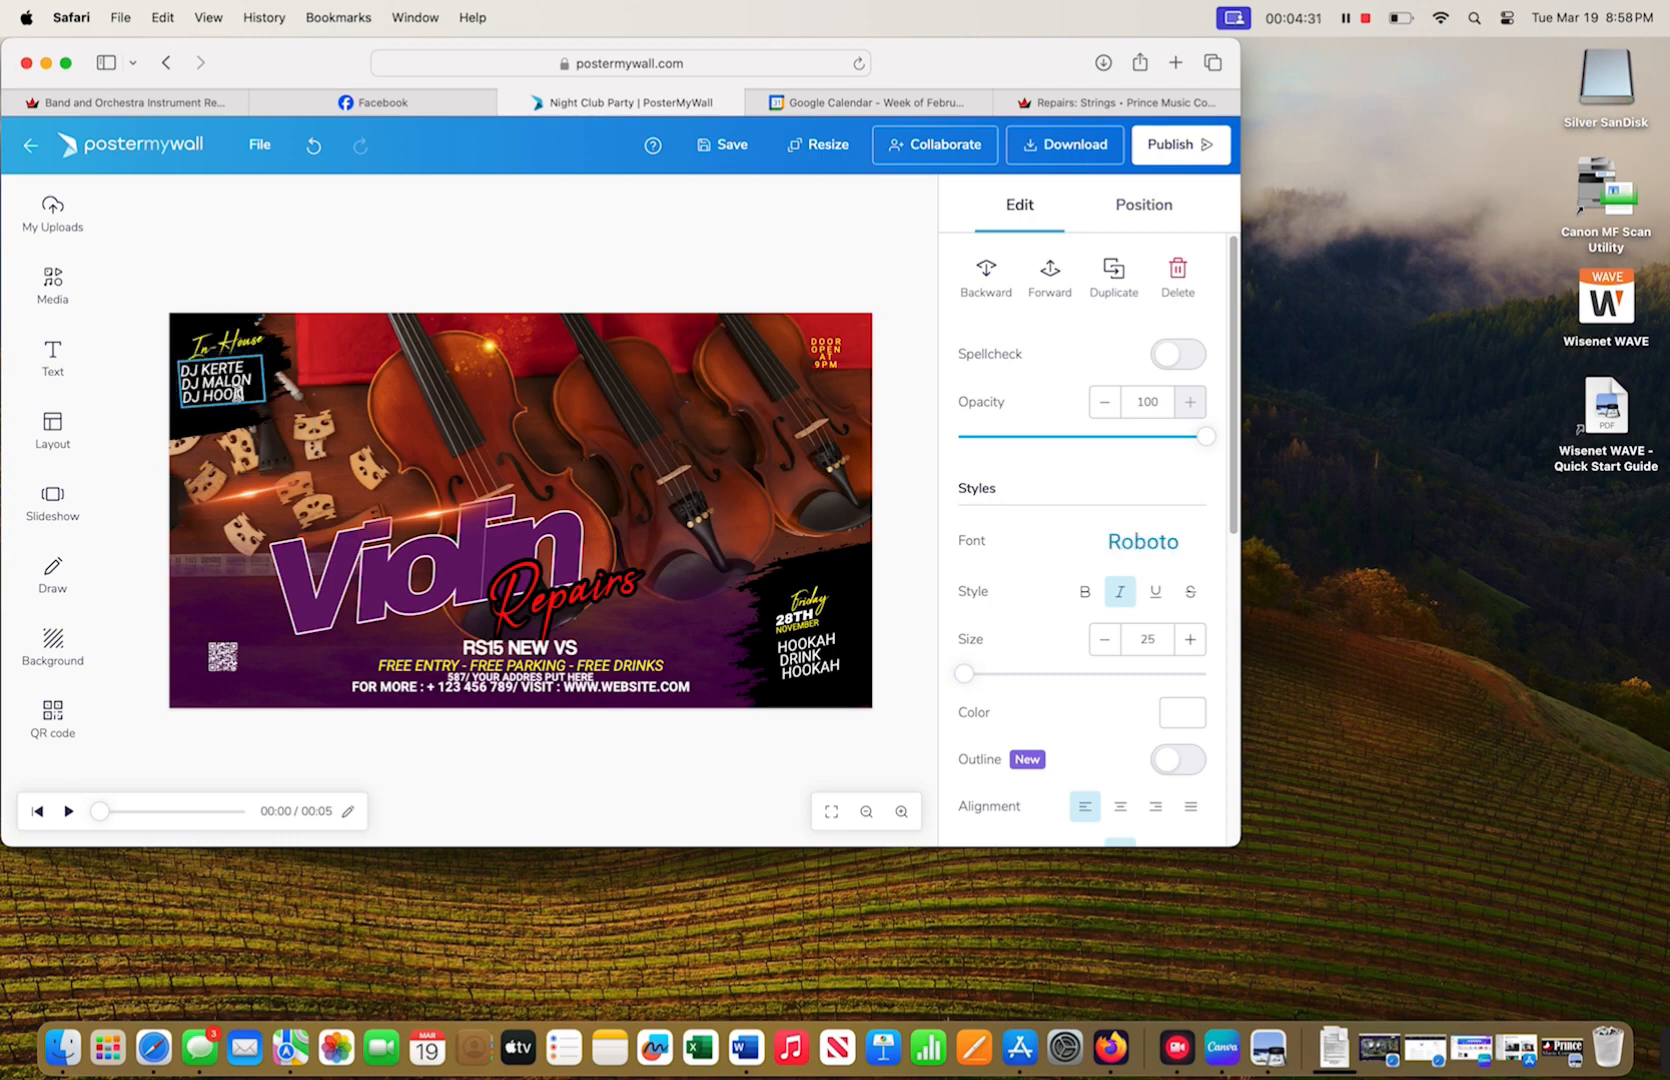
{"action": "left_click", "coordinate": [127, 353]}
{"action": "left_click", "coordinate": [818, 145]}
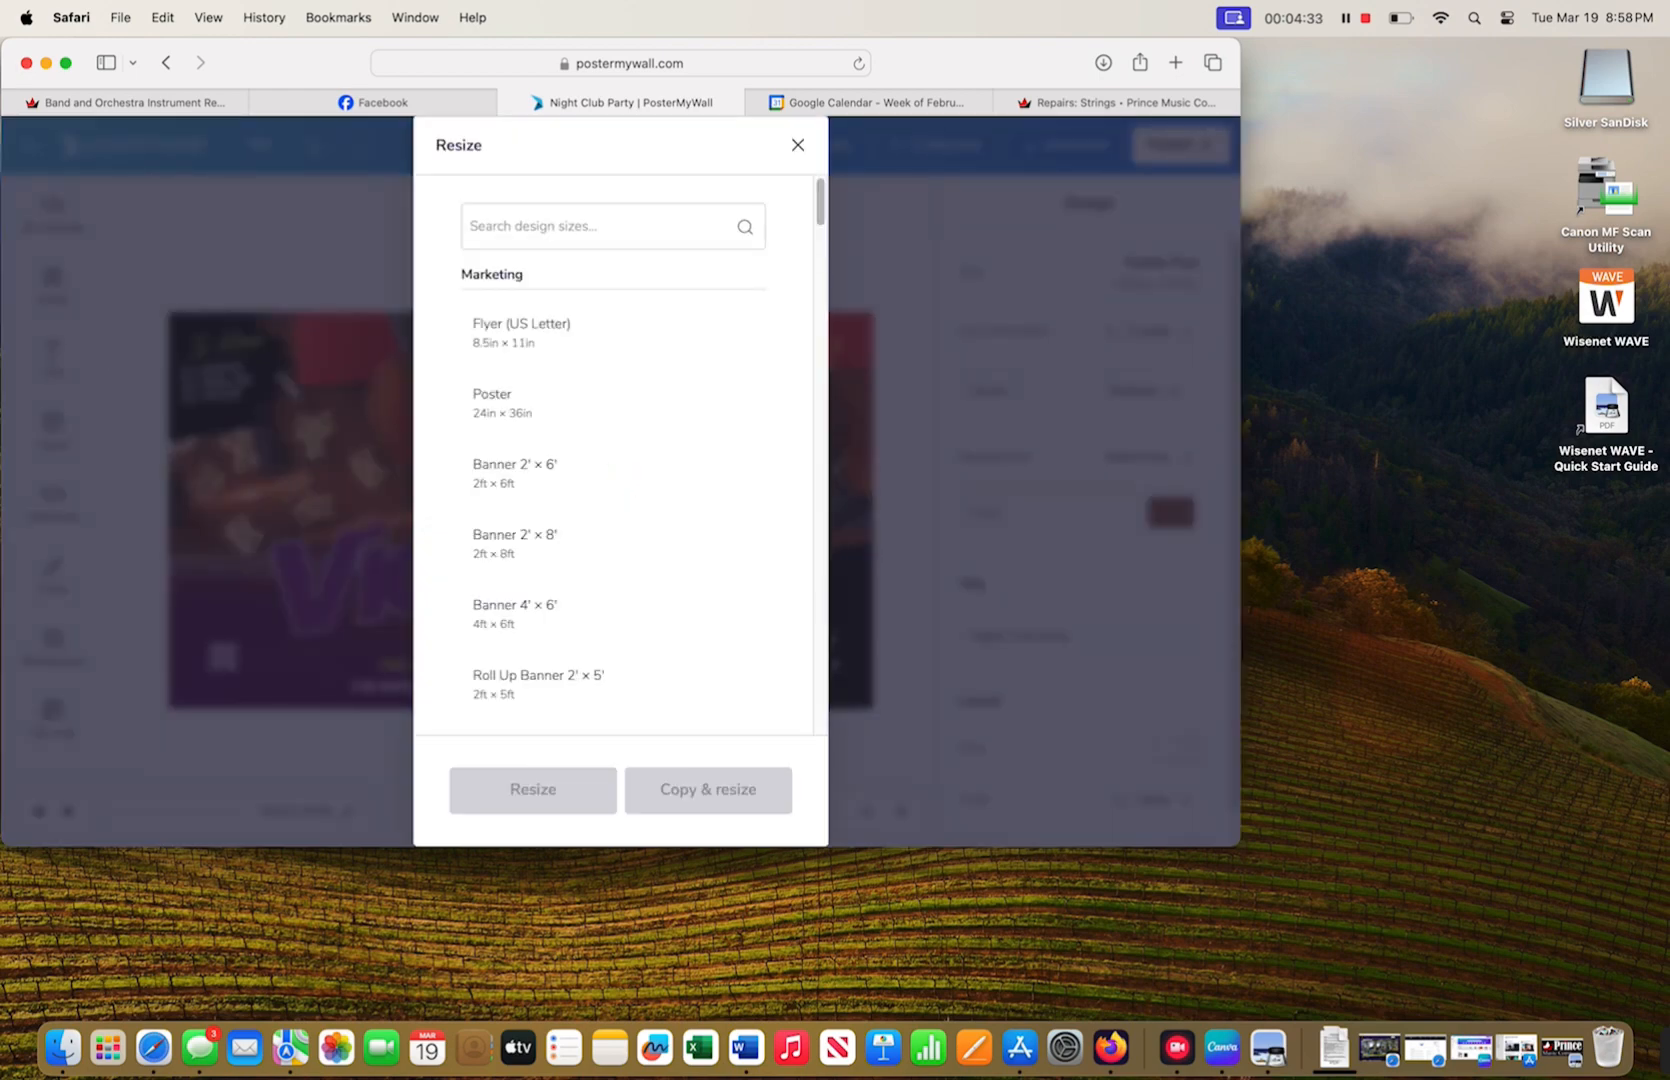
{"action": "left_click", "coordinate": [797, 146]}
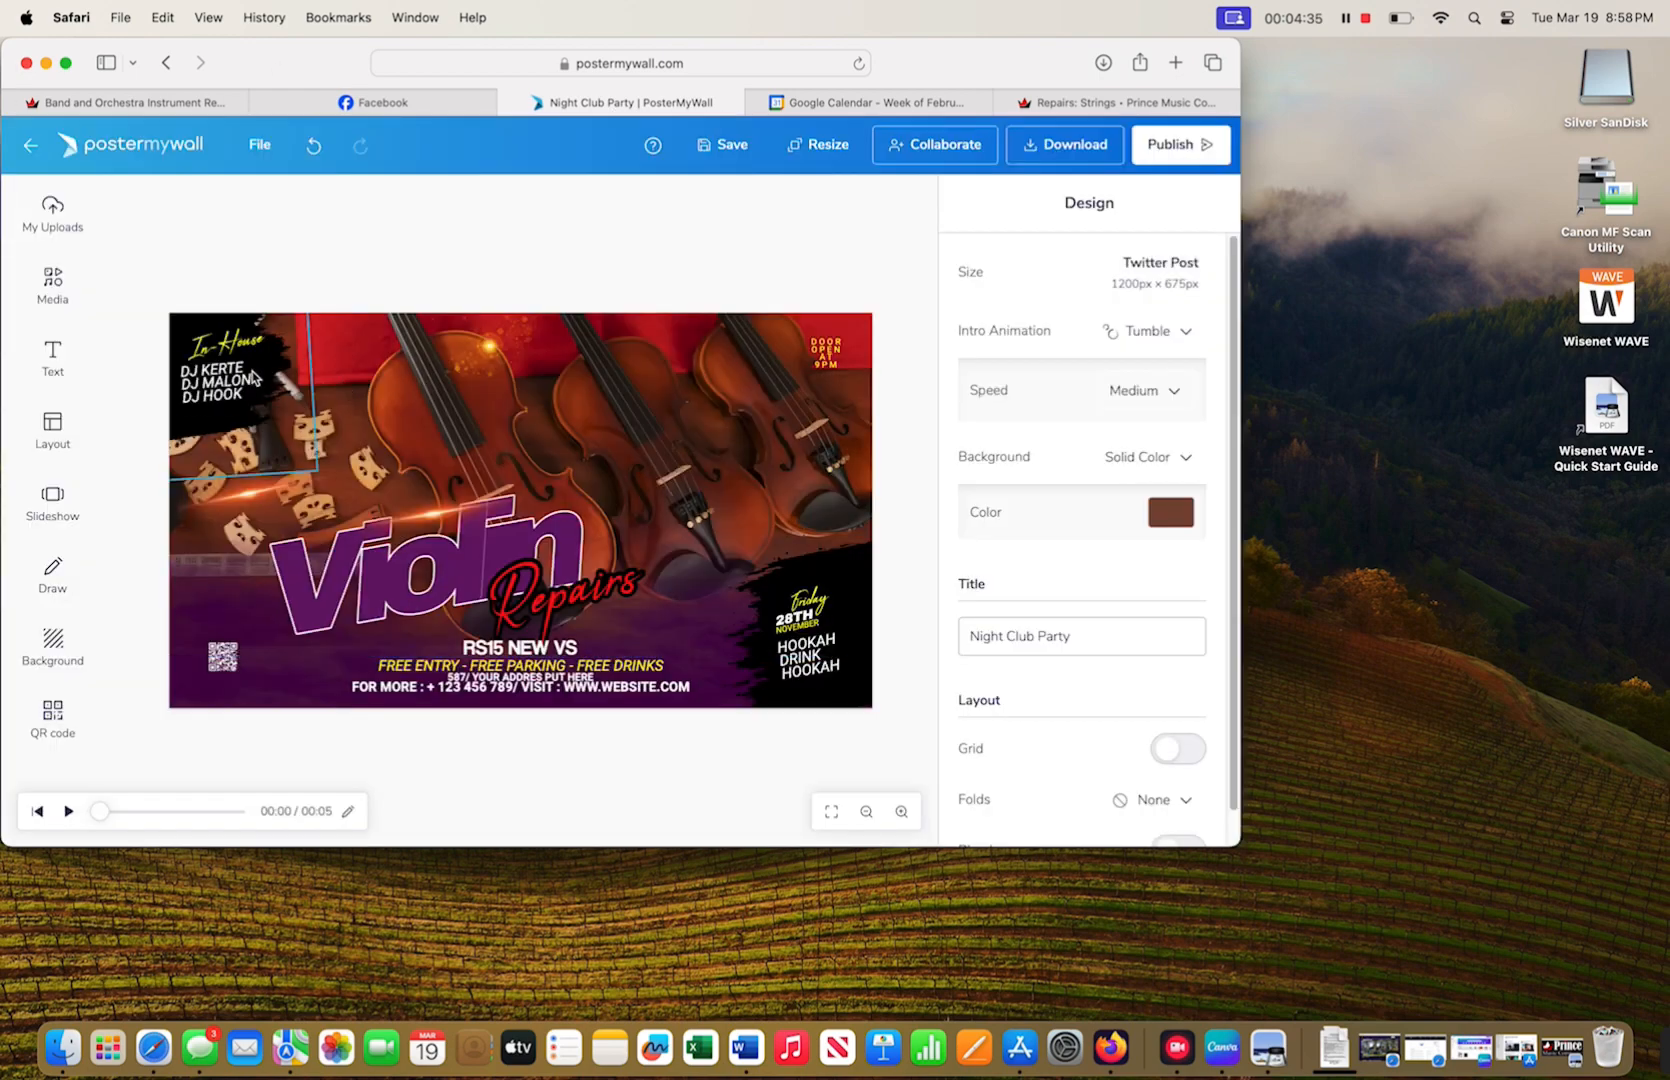
{"action": "left_click", "coordinate": [253, 382]}
{"action": "left_click_drag", "start_coordinate": [248, 391], "coordinate": [169, 354]}
{"action": "key", "text": "r"}
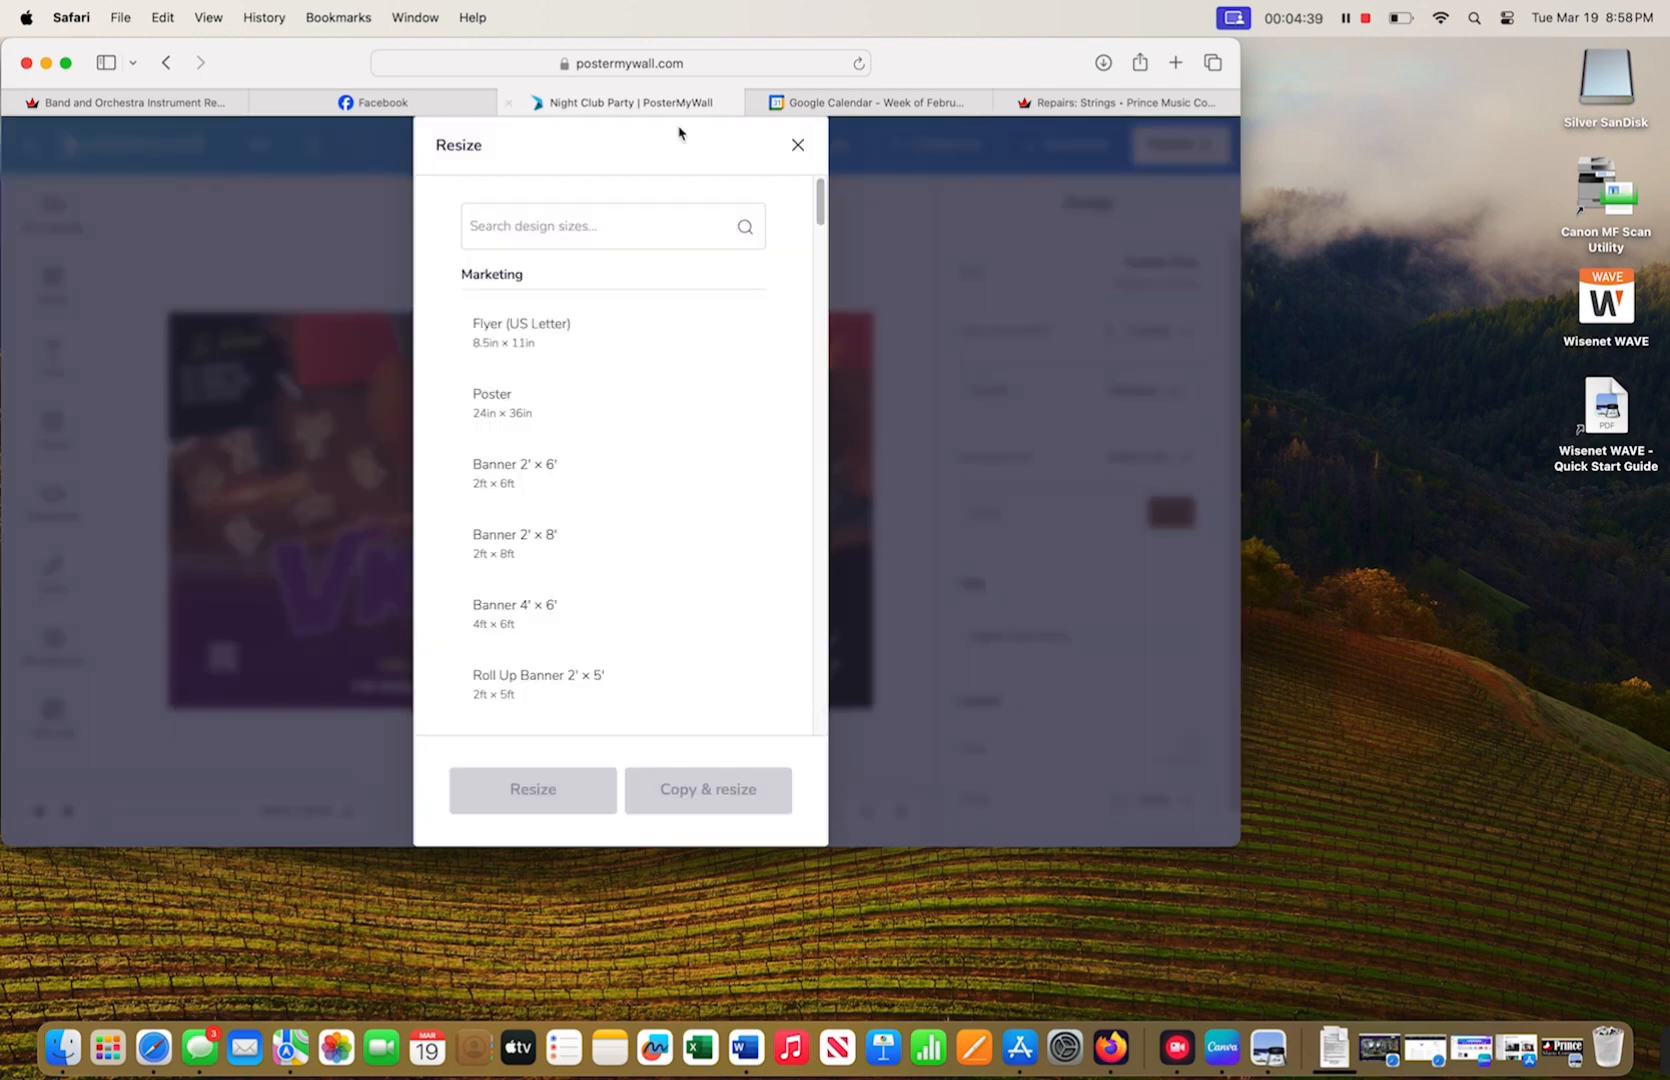
{"action": "left_click", "coordinate": [797, 146]}
{"action": "left_click", "coordinate": [229, 390]}
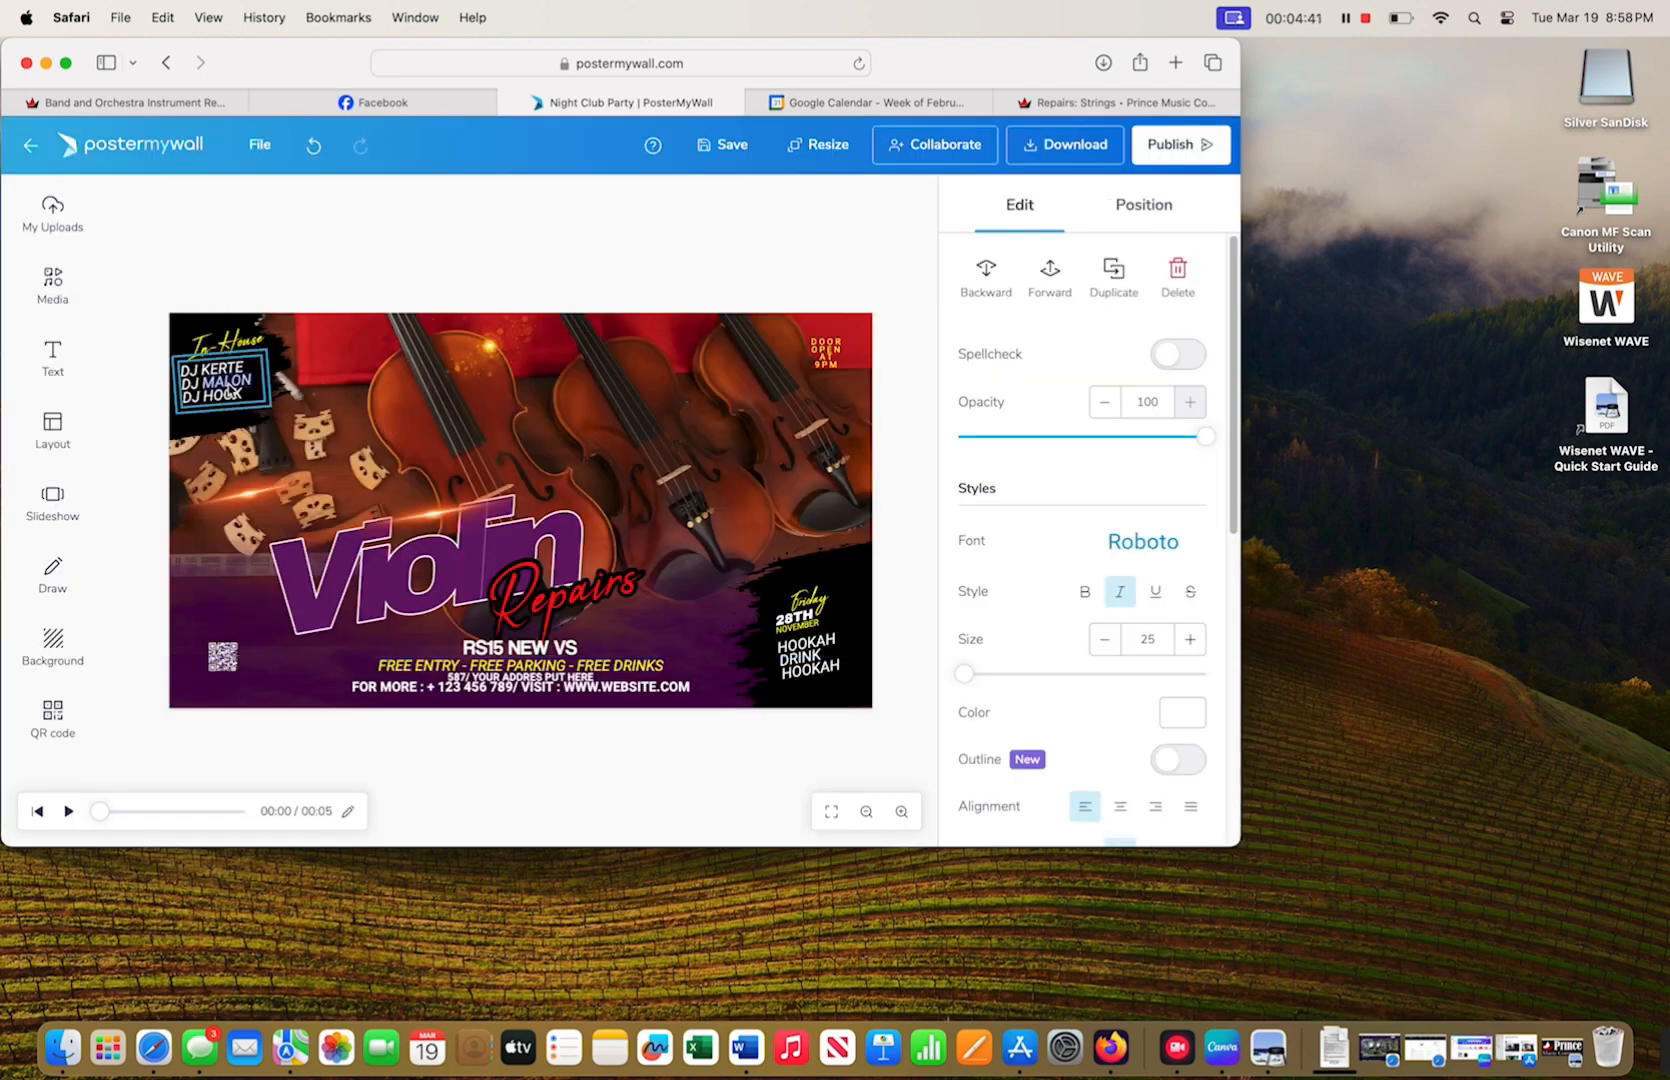
- Change the DJ names line to 'REPAIR SHOP' and widen it to fit one line
{"action": "key", "text": "BackSpace"}
{"action": "key", "text": "BackSpace"}
{"action": "key", "text": "BackSpace"}
{"action": "key", "text": "BackSpace"}
{"action": "key", "text": "BackSpace"}
{"action": "key", "text": "BackSpace"}
{"action": "key", "text": "BackSpace"}
{"action": "key", "text": "BackSpace"}
{"action": "key", "text": "BackSpace"}
{"action": "key", "text": "BackSpace"}
{"action": "key", "text": "BackSpace"}
{"action": "key", "text": "BackSpace"}
{"action": "key", "text": "BackSpace"}
{"action": "key", "text": "BackSpace"}
{"action": "key", "text": "BackSpace"}
{"action": "key", "text": "BackSpace"}
{"action": "key", "text": "BackSpace"}
{"action": "key", "text": "BackSpace"}
{"action": "key", "text": "BackSpace"}
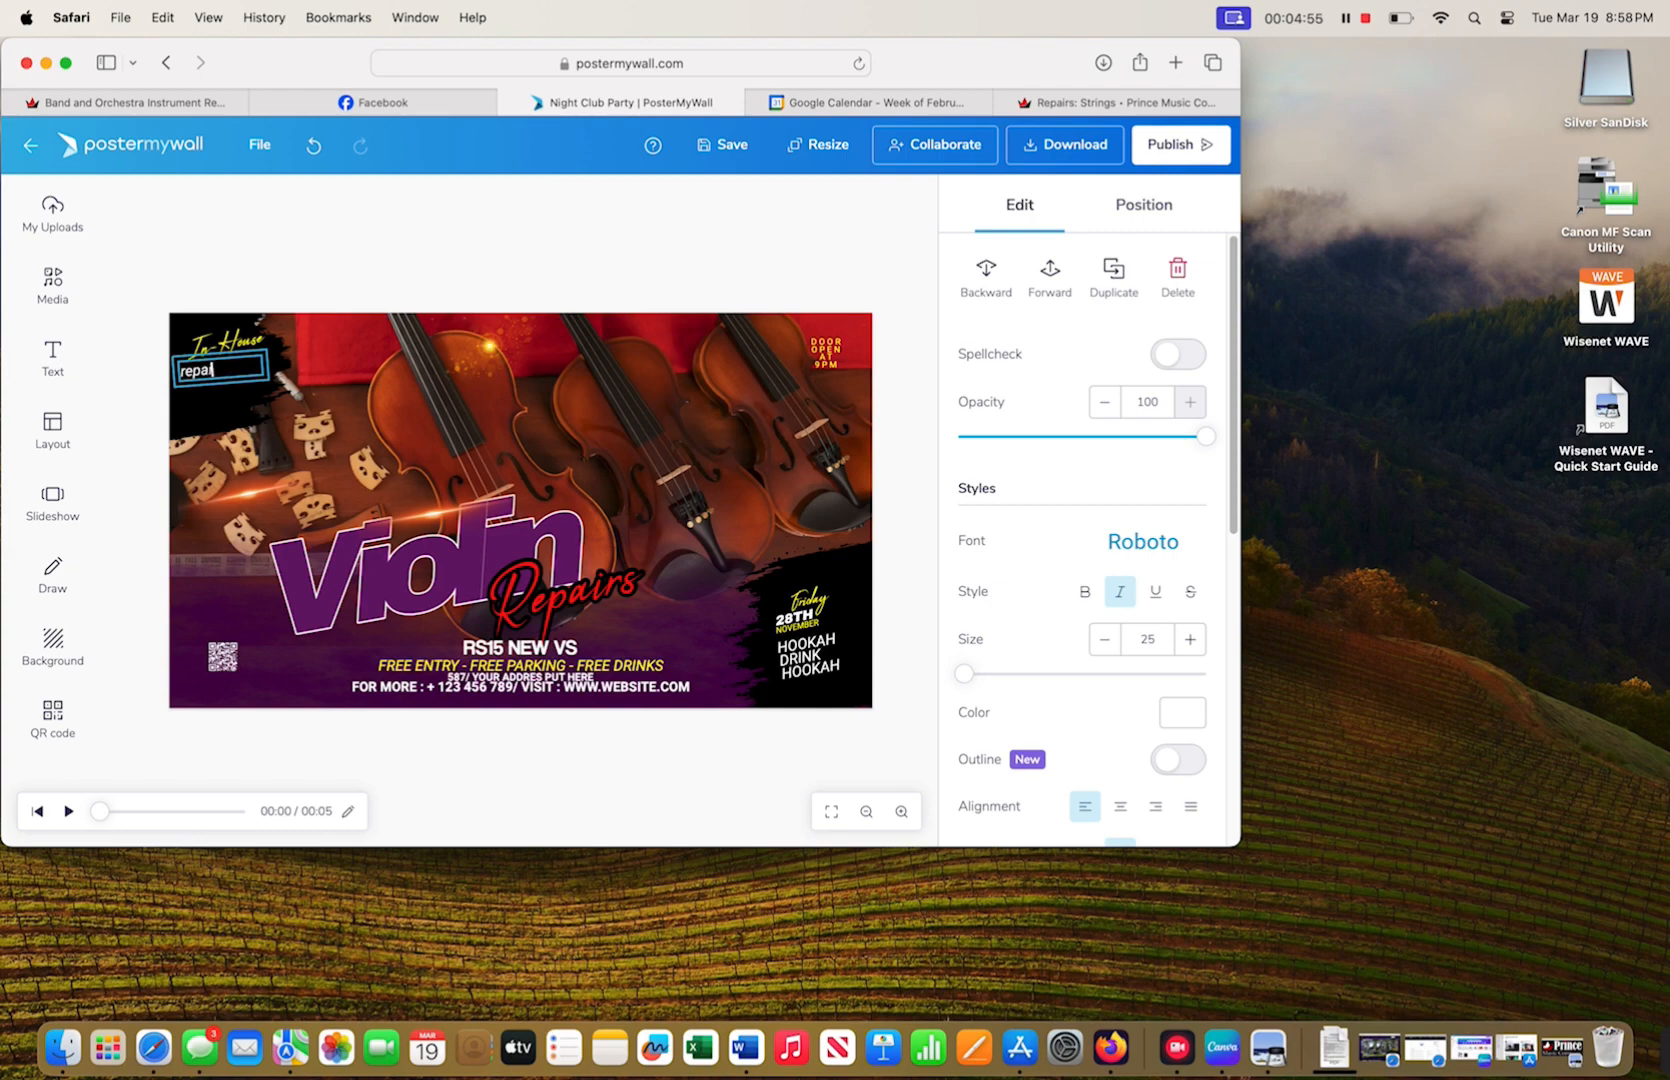
{"action": "key", "text": "BackSpace"}
{"action": "key", "text": "BackSpace"}
{"action": "key", "text": "BackSpace"}
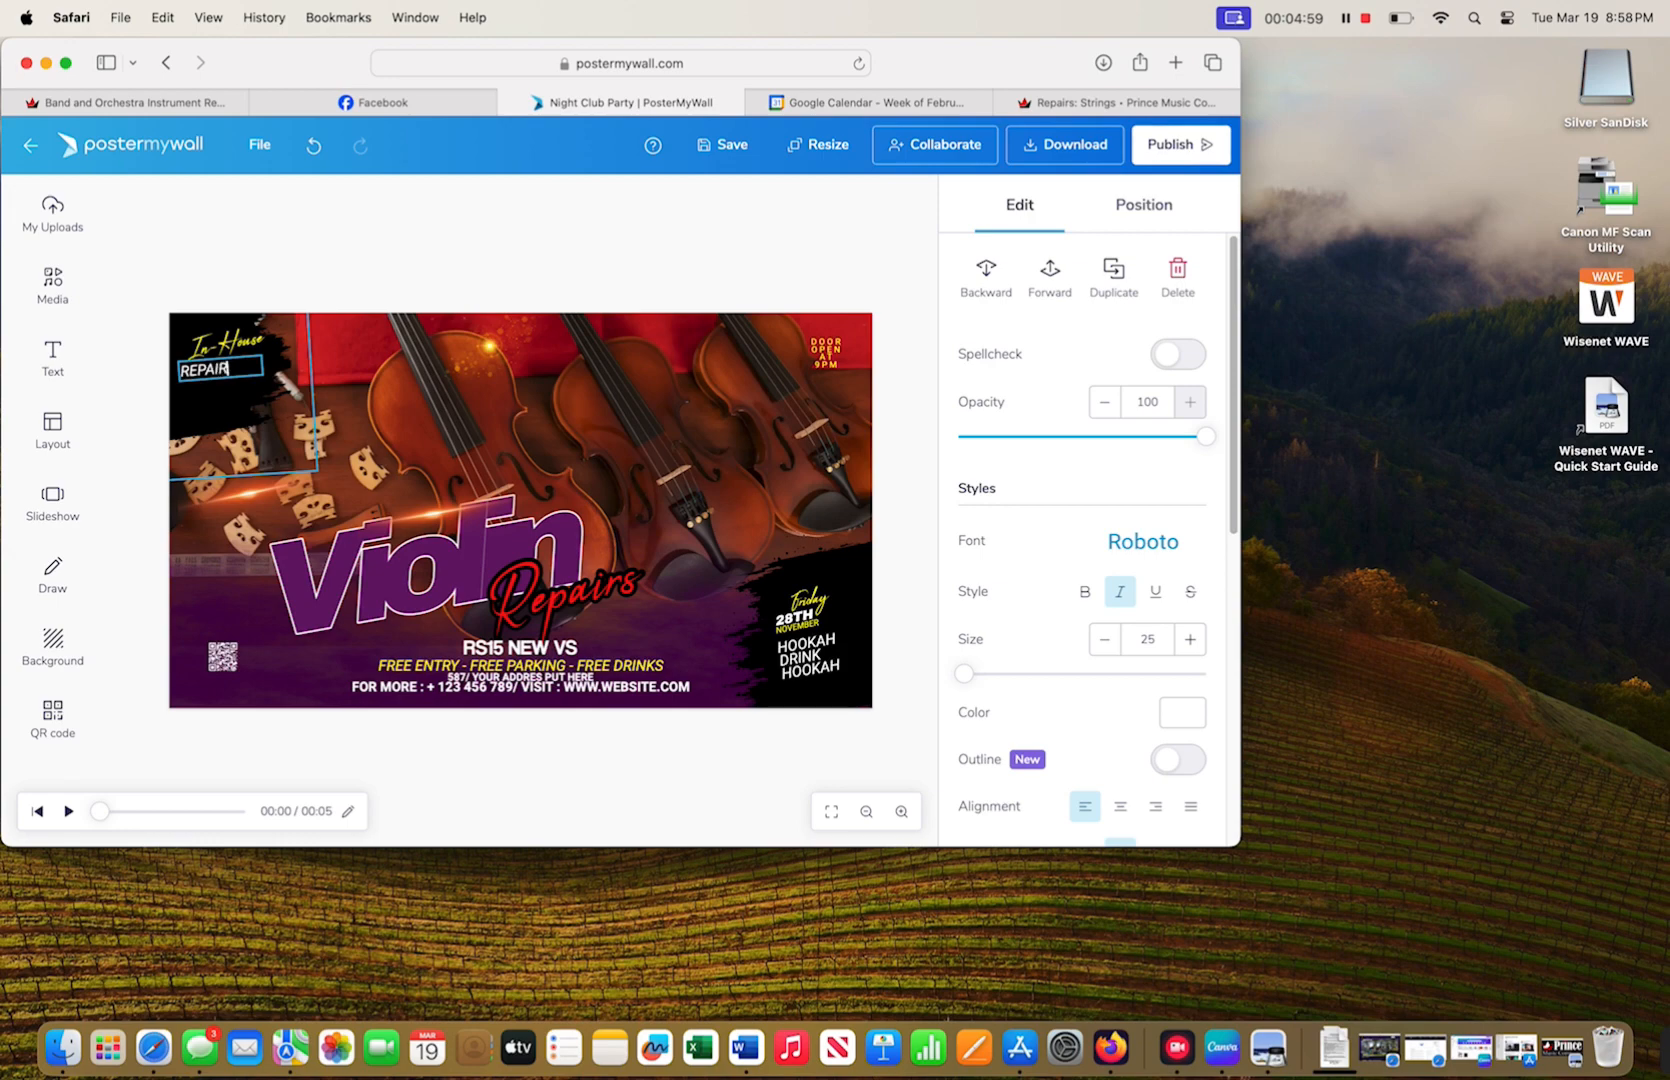
{"action": "type", "text": "OP"}
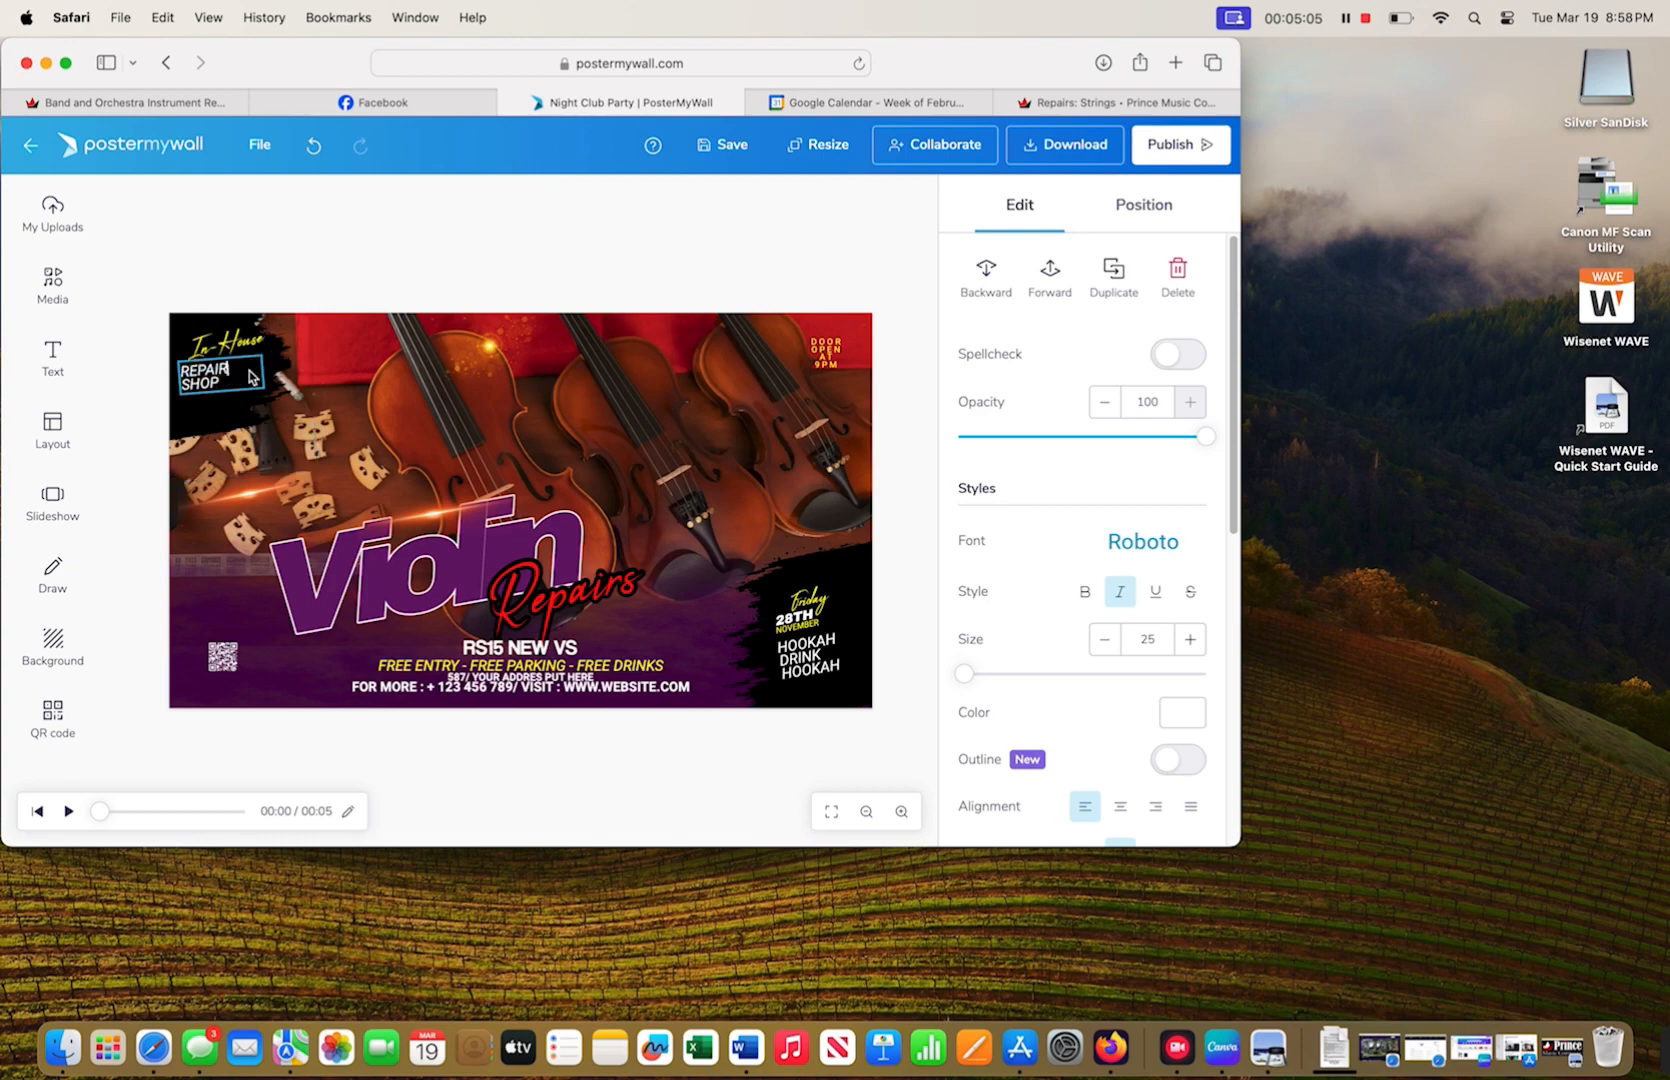
{"action": "left_click", "coordinate": [254, 384]}
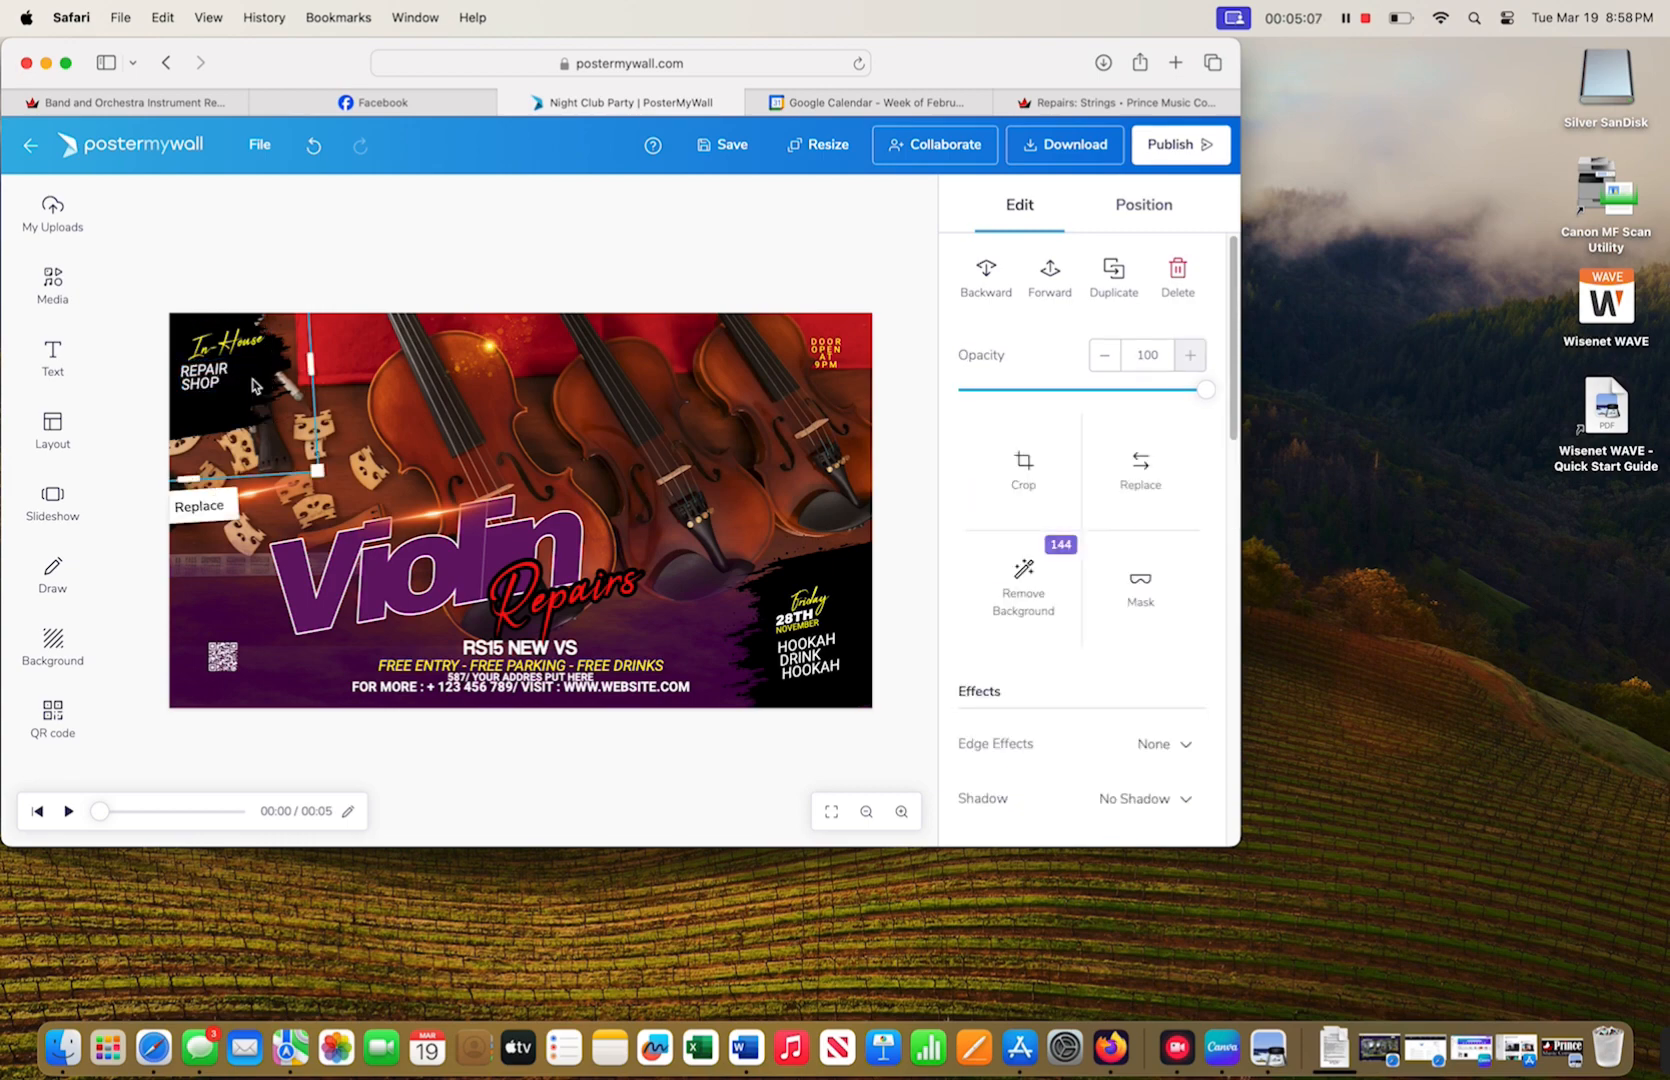
{"action": "left_click", "coordinate": [226, 382]}
{"action": "mouse_move", "coordinate": [271, 377]}
{"action": "left_mouse_down"}
{"action": "mouse_move", "coordinate": [290, 380]}
{"action": "mouse_move", "coordinate": [249, 390]}
{"action": "mouse_move", "coordinate": [309, 304]}
{"action": "mouse_move", "coordinate": [262, 360]}
{"action": "mouse_move", "coordinate": [247, 353]}
{"action": "left_mouse_up"}
- Resize the violin-bridges image to a slightly wider, shorter frame
{"action": "left_click", "coordinate": [260, 344]}
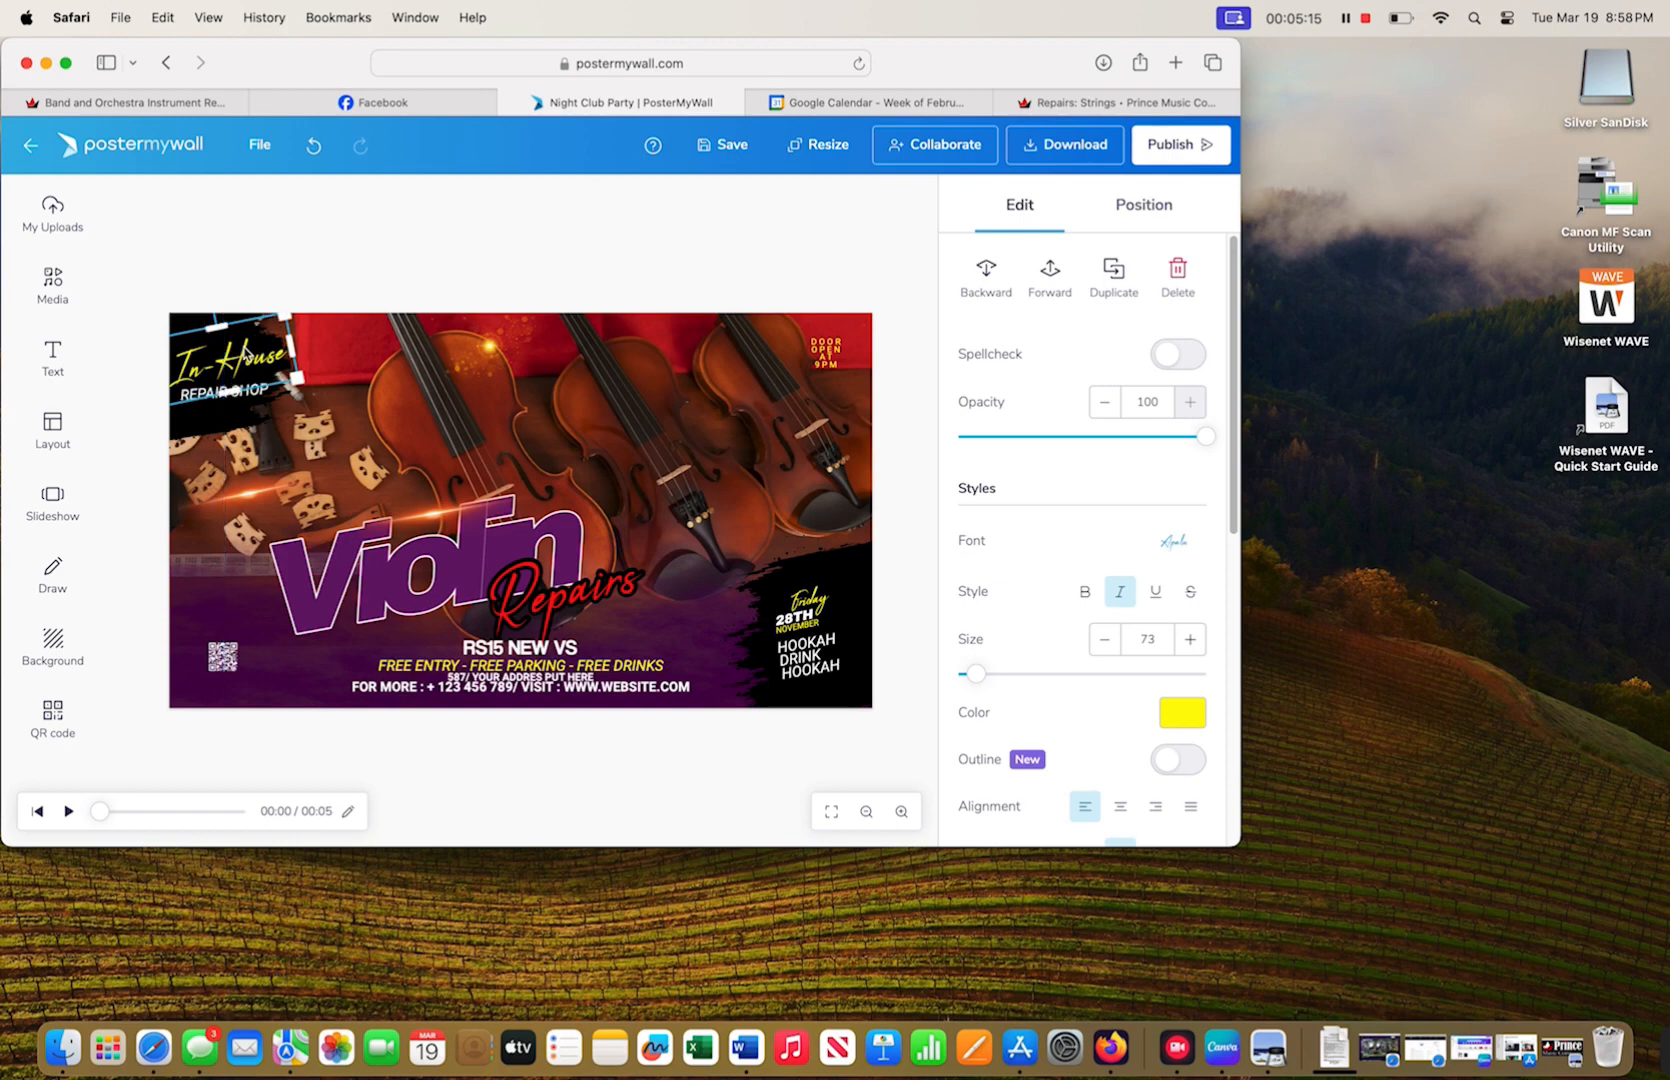
{"action": "left_click", "coordinate": [240, 430]}
{"action": "left_click", "coordinate": [246, 562]}
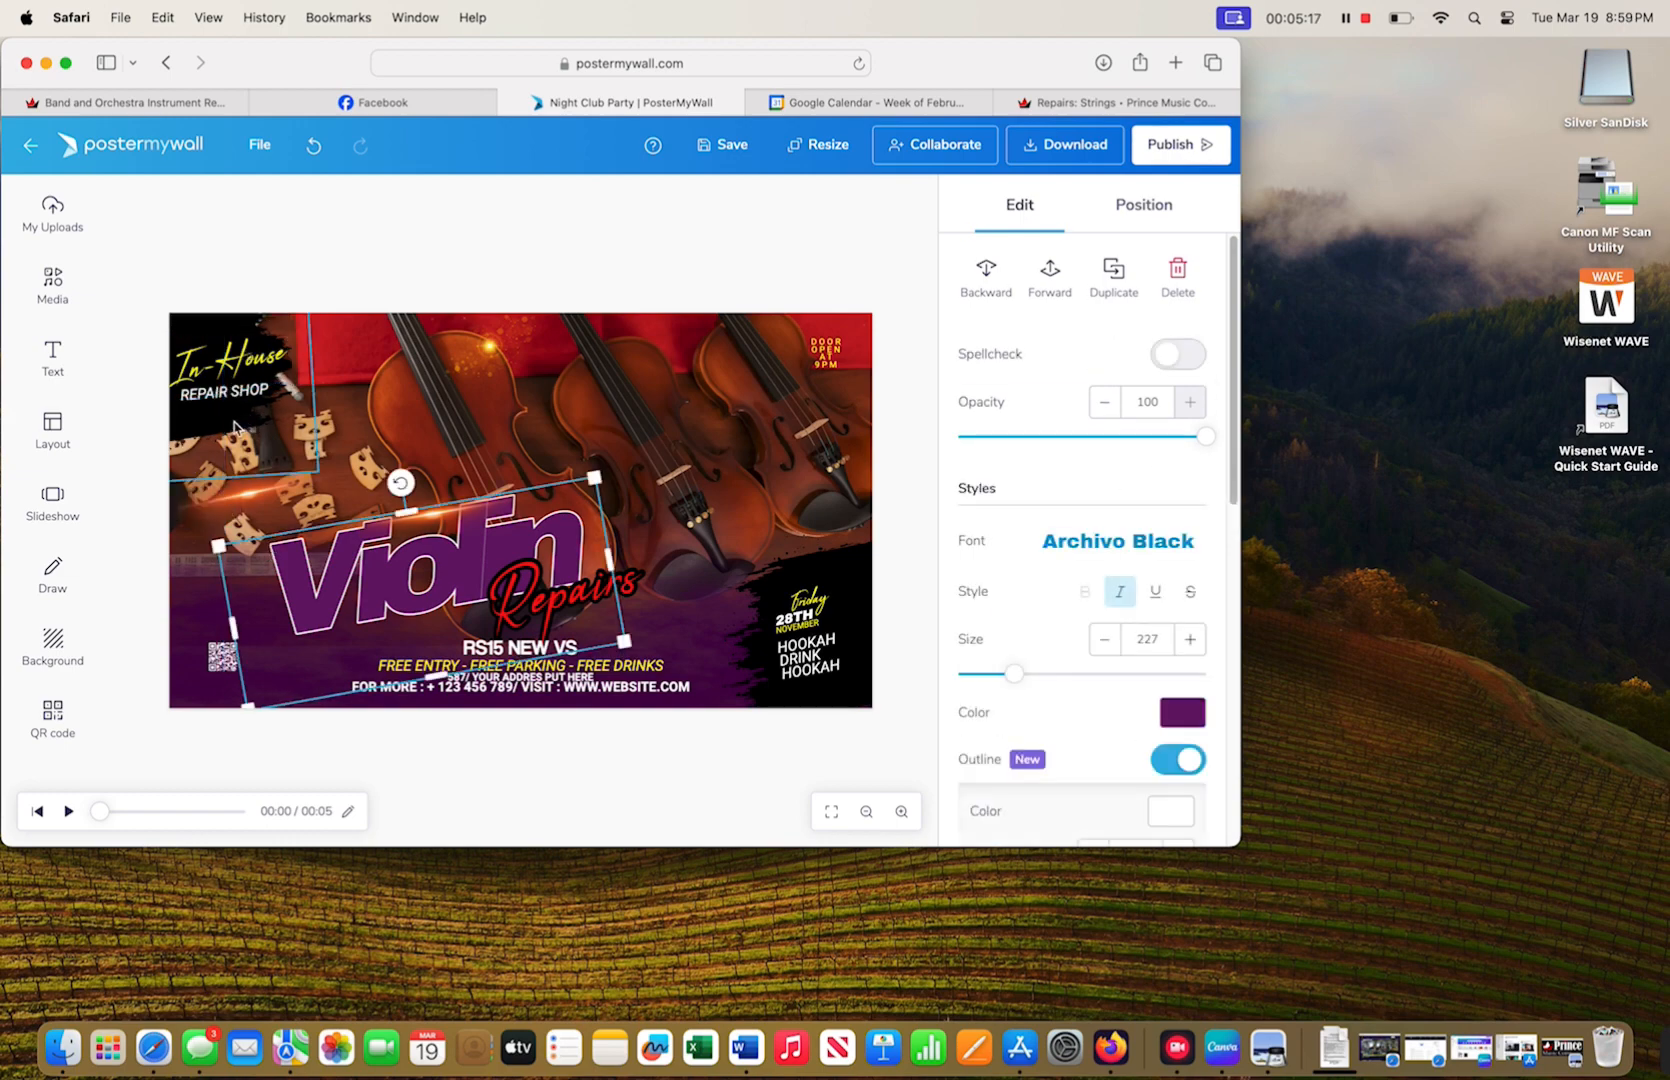
{"action": "left_click", "coordinate": [240, 426]}
{"action": "left_click_drag", "start_coordinate": [318, 478], "coordinate": [334, 460]}
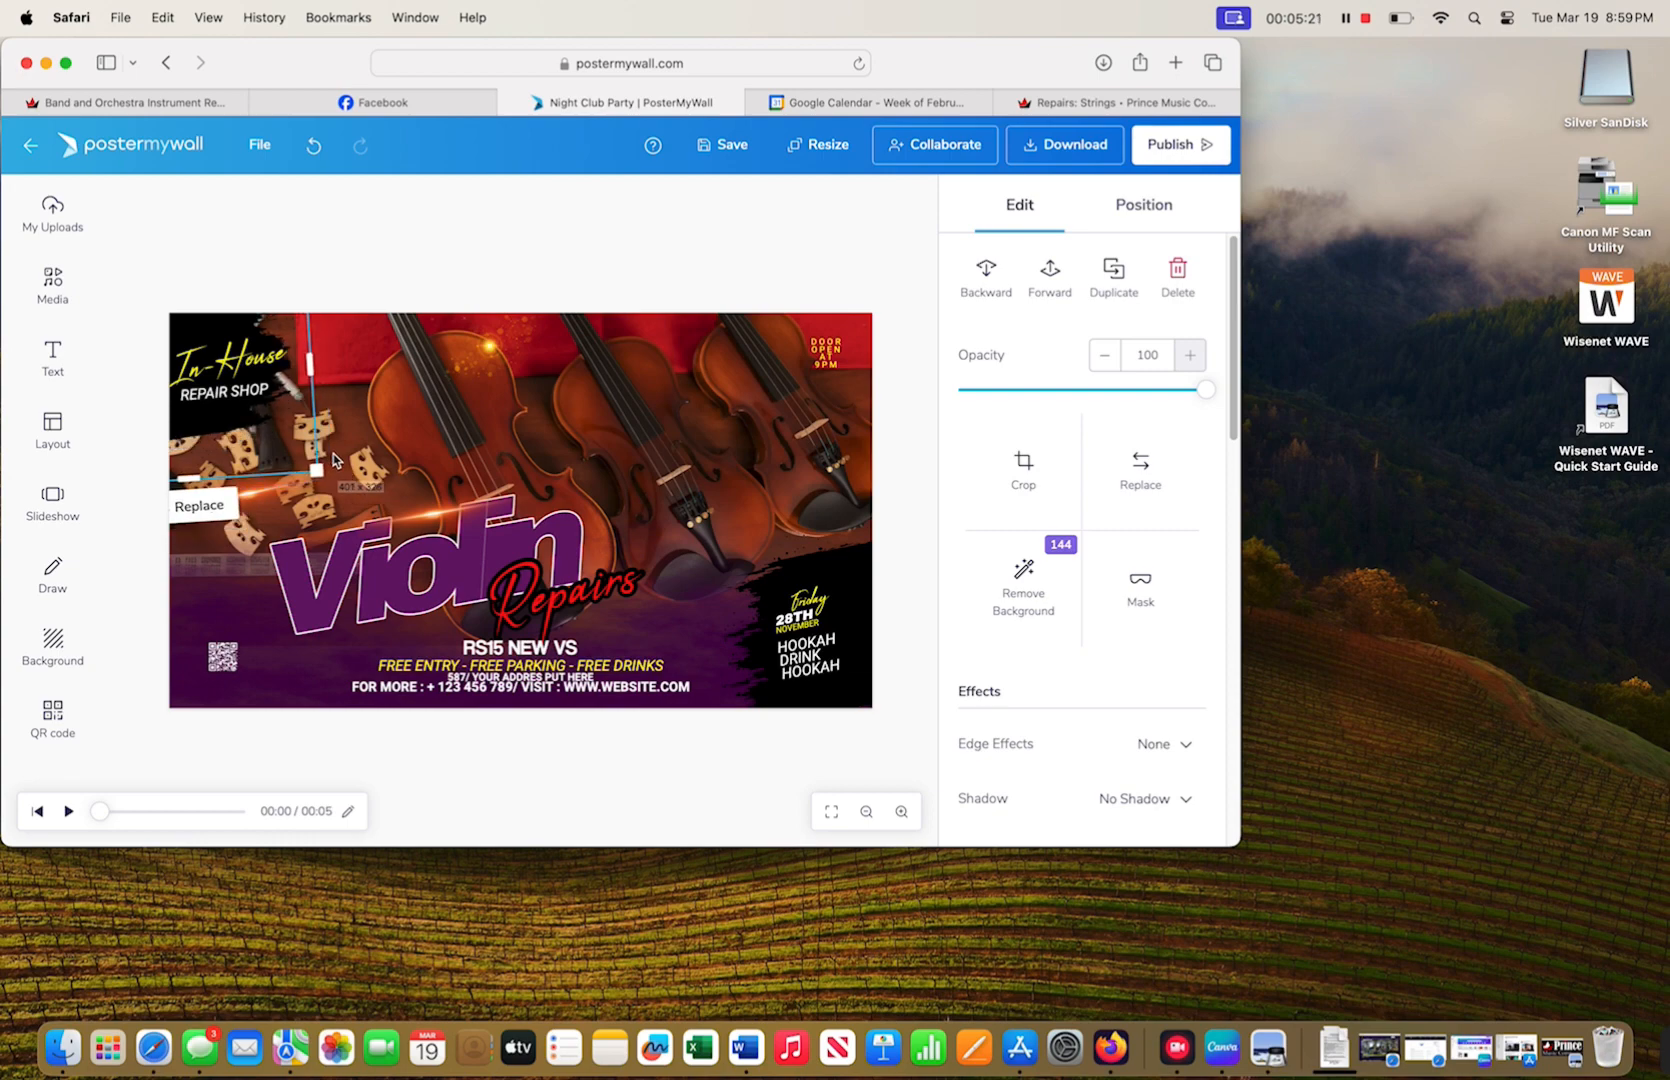
{"action": "left_click_drag", "start_coordinate": [311, 365], "coordinate": [329, 365]}
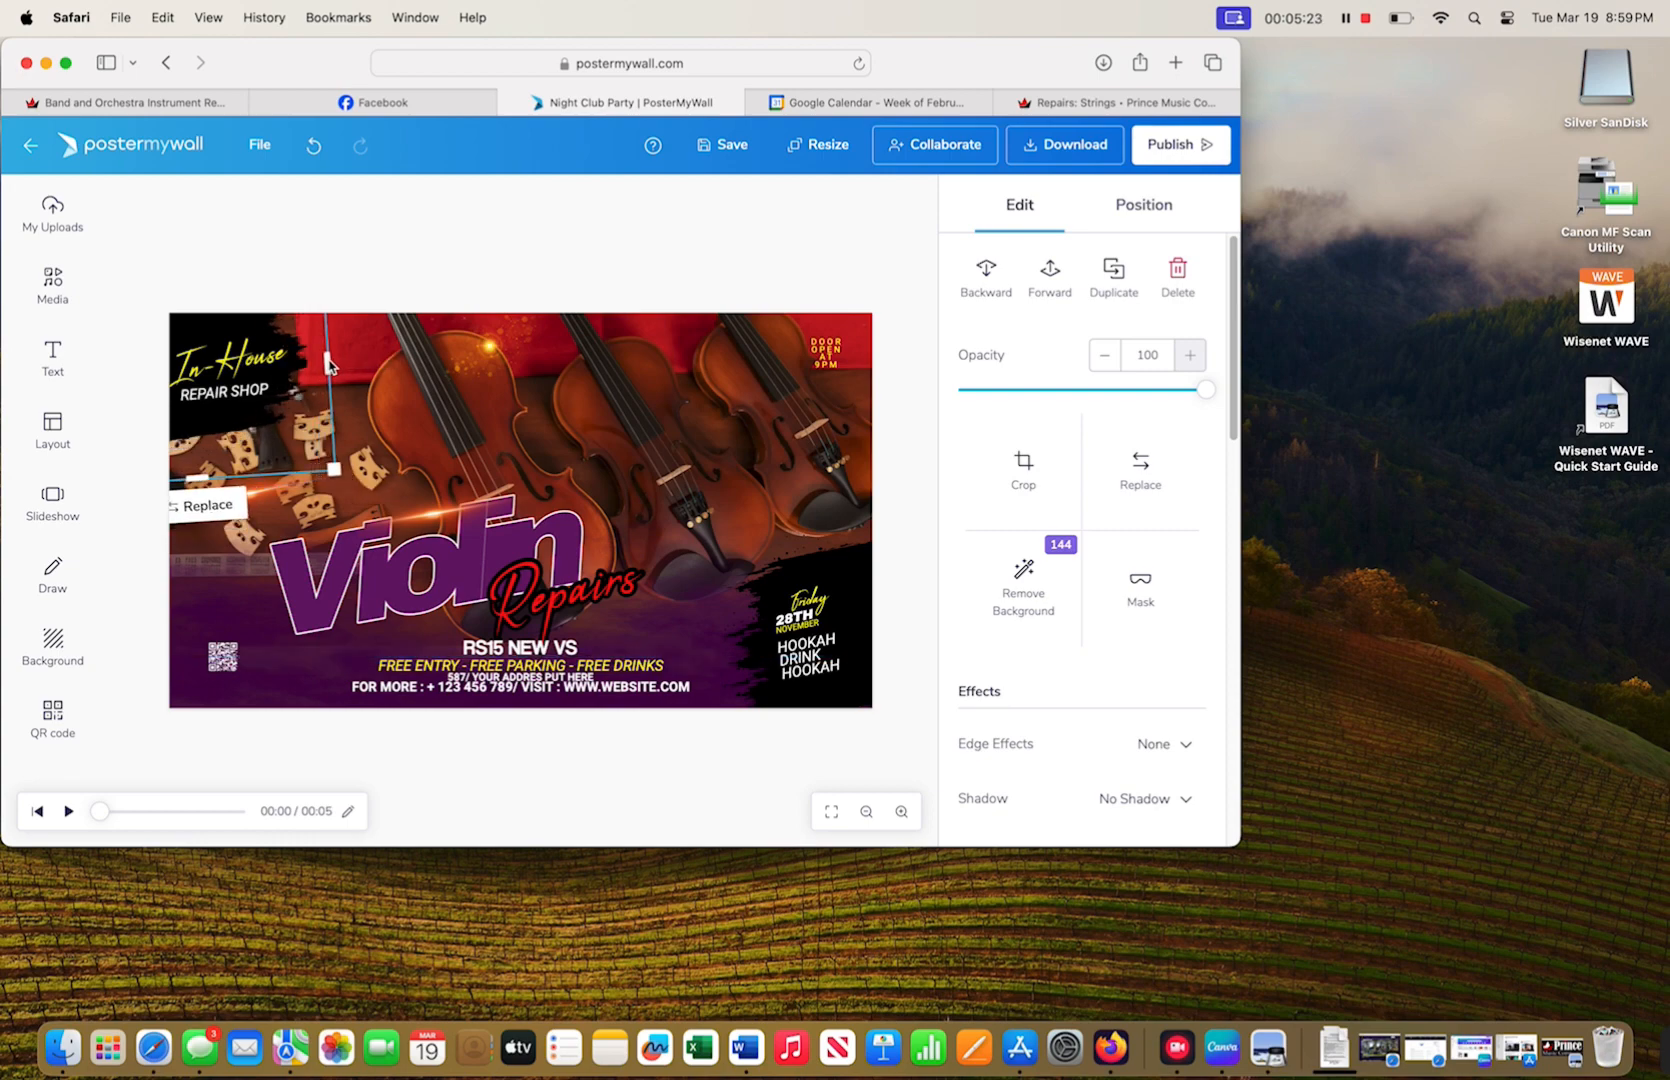
{"action": "left_click_drag", "start_coordinate": [199, 479], "coordinate": [198, 469]}
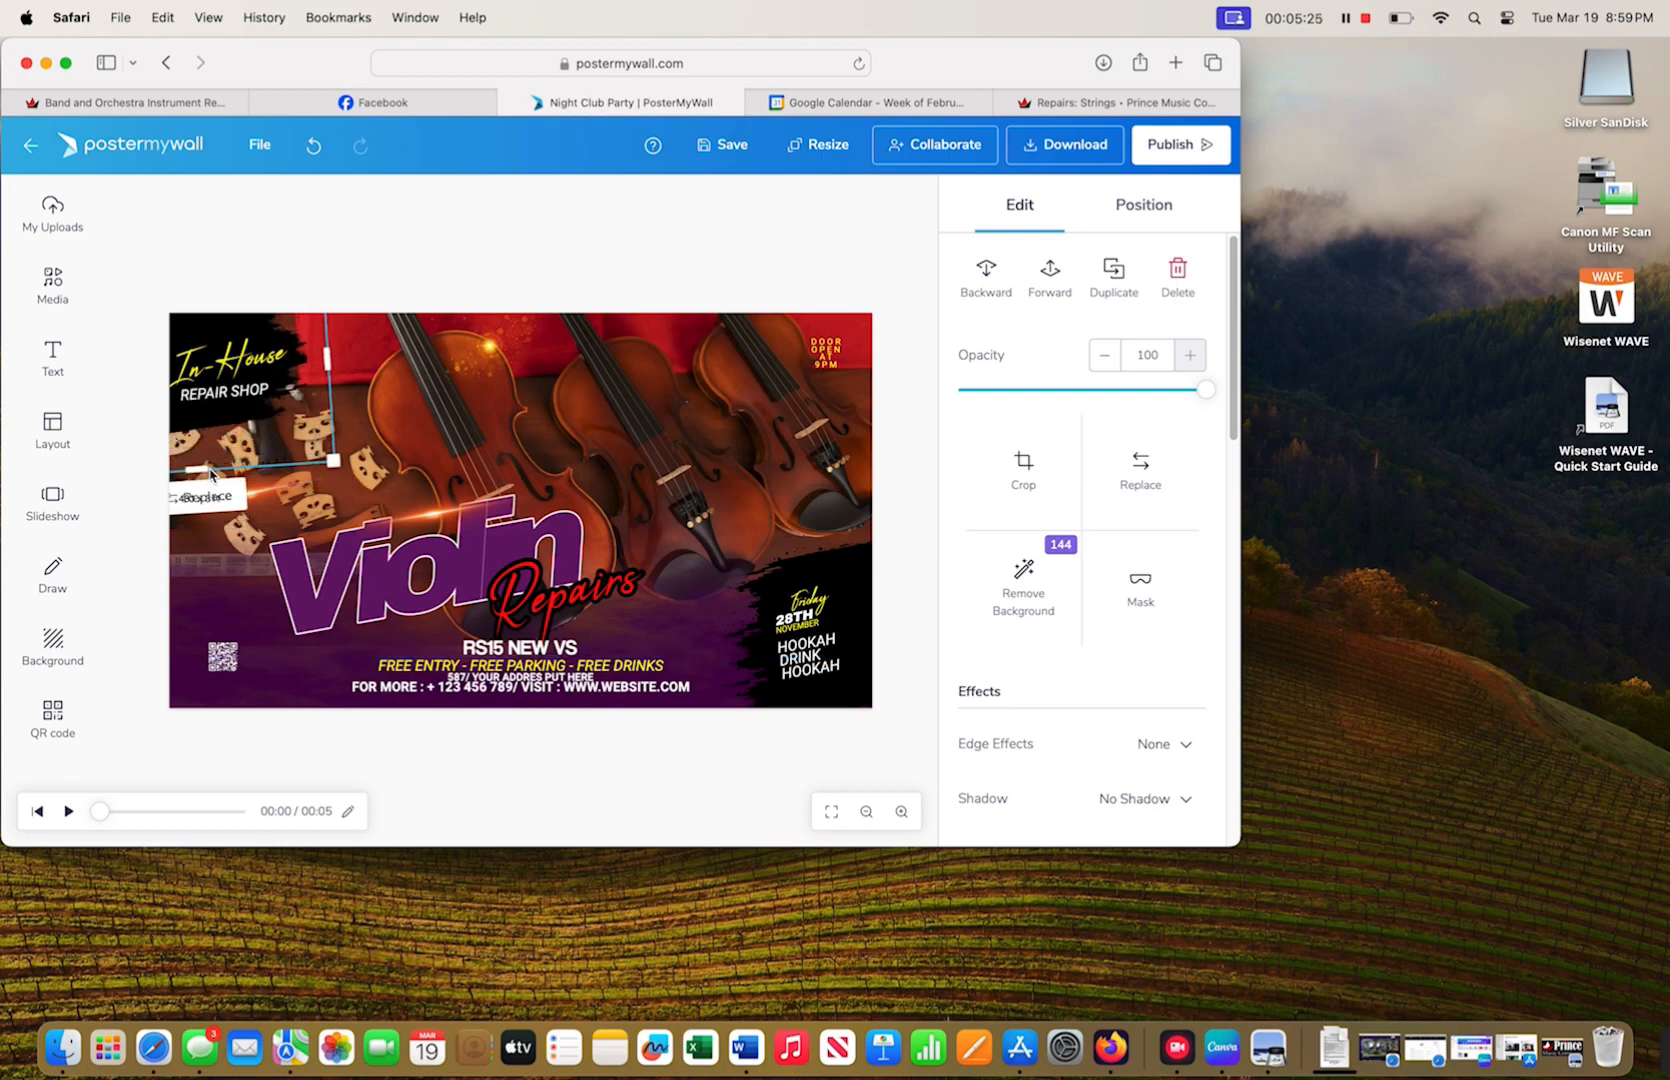
{"action": "left_click", "coordinate": [421, 442]}
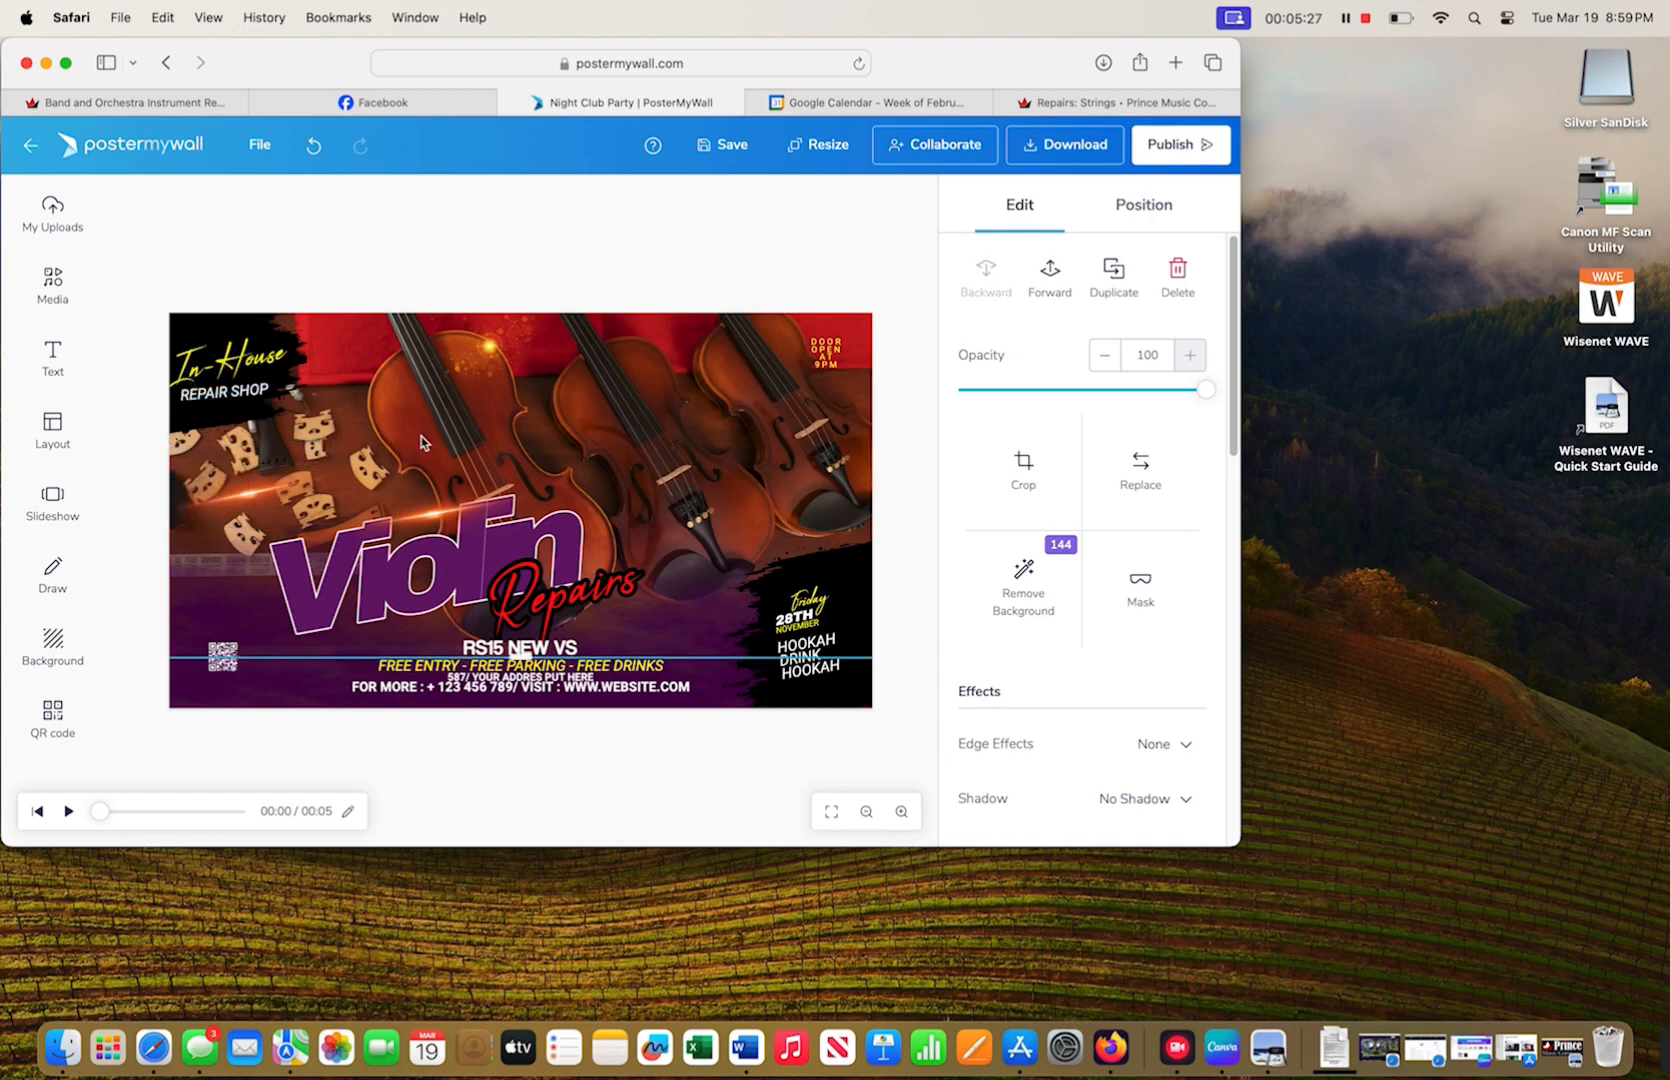
{"action": "left_click", "coordinate": [840, 361]}
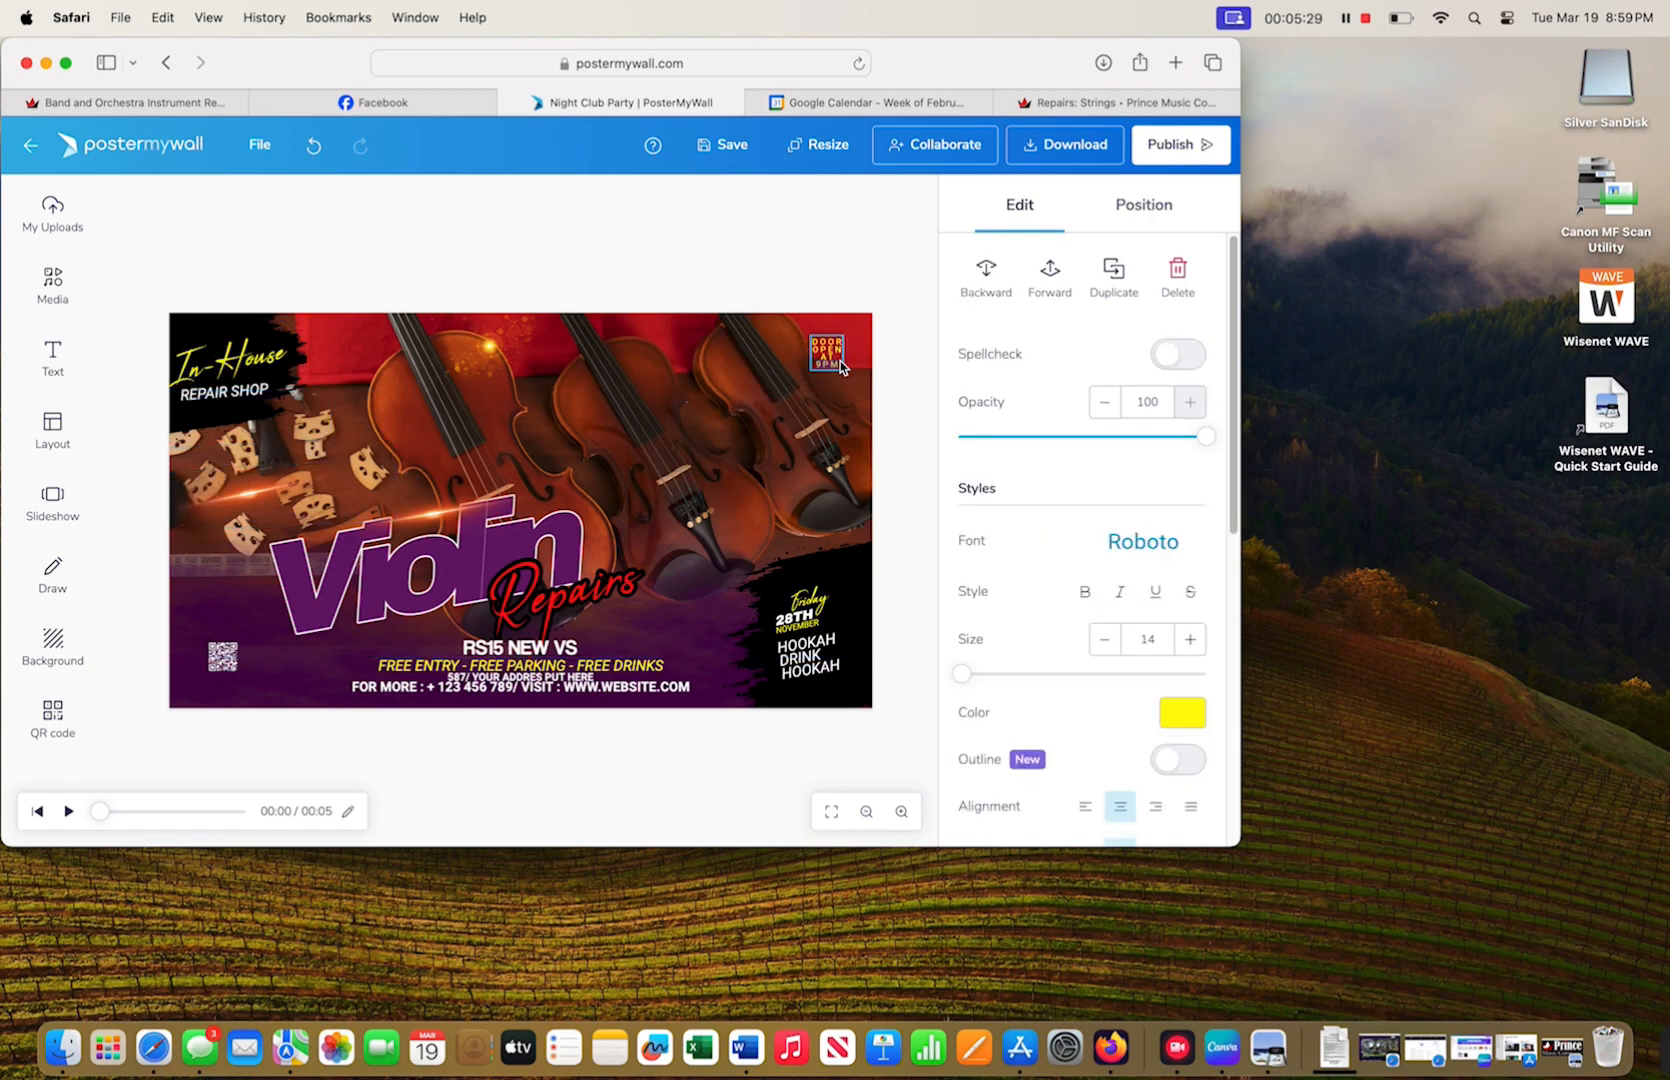
- Replace the DOOR OPEN AT 9PM text with FREE Estimates at size 57, placed top right
{"action": "key", "text": "Delete"}
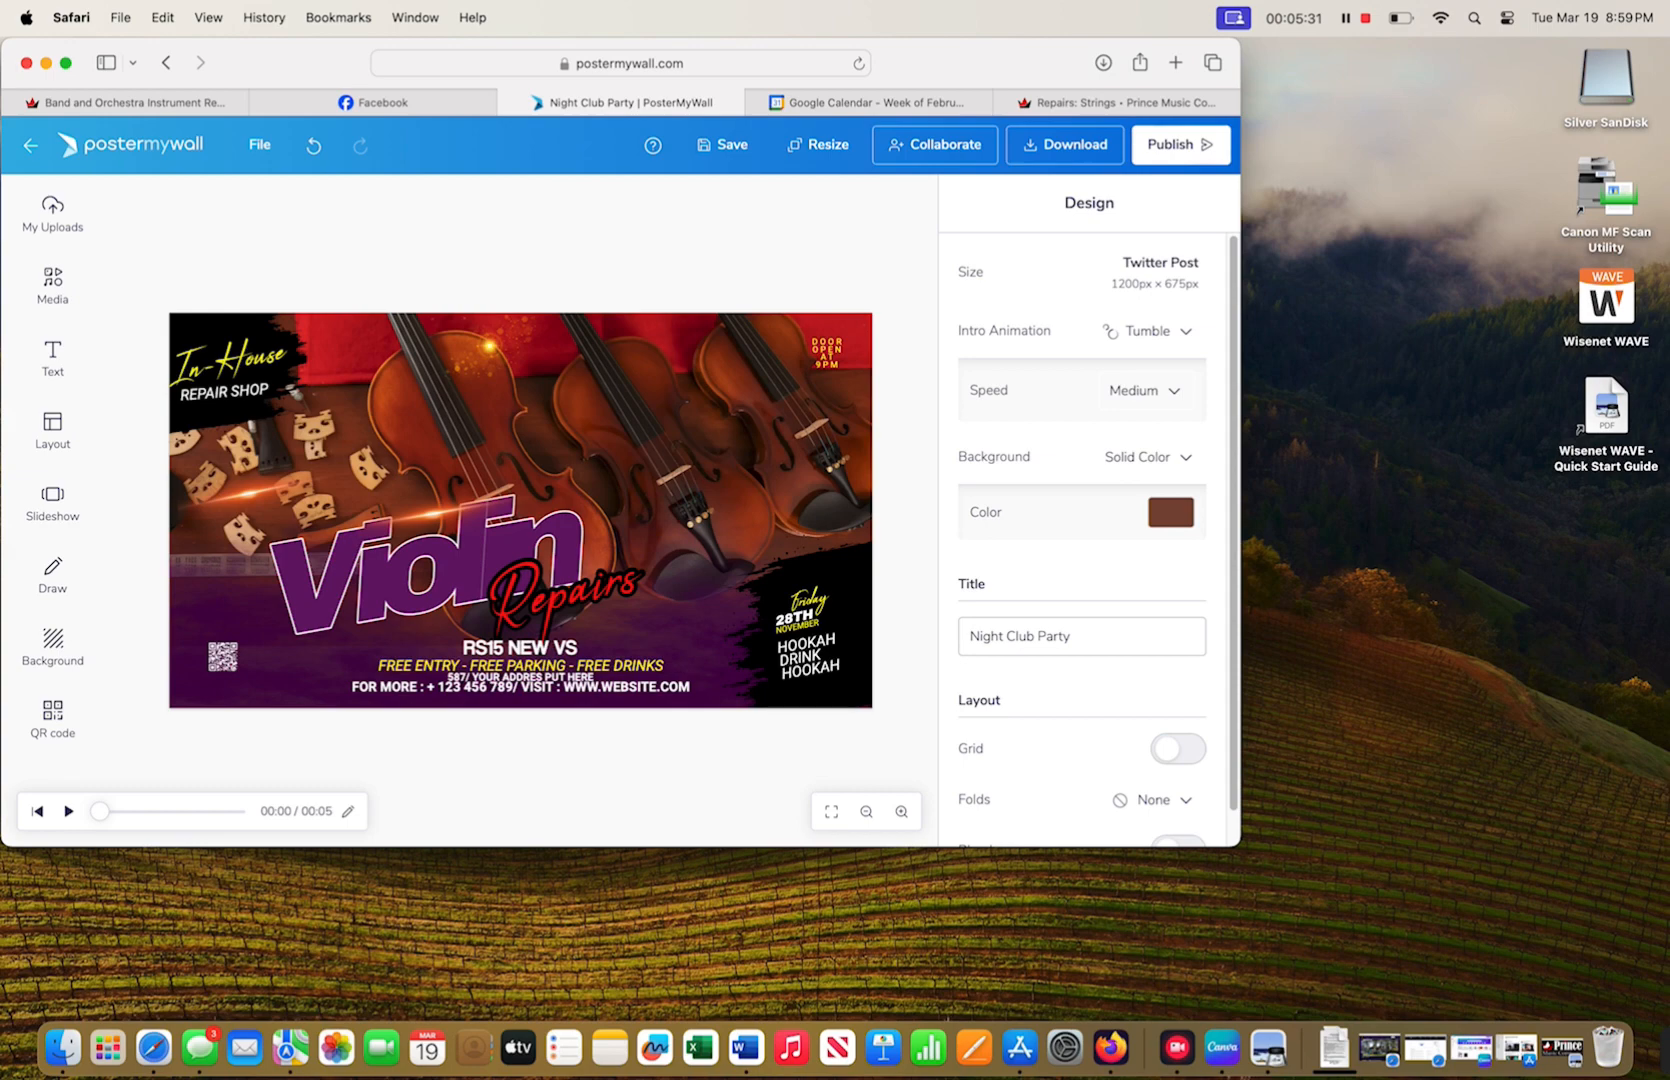
{"action": "left_click", "coordinate": [829, 373]}
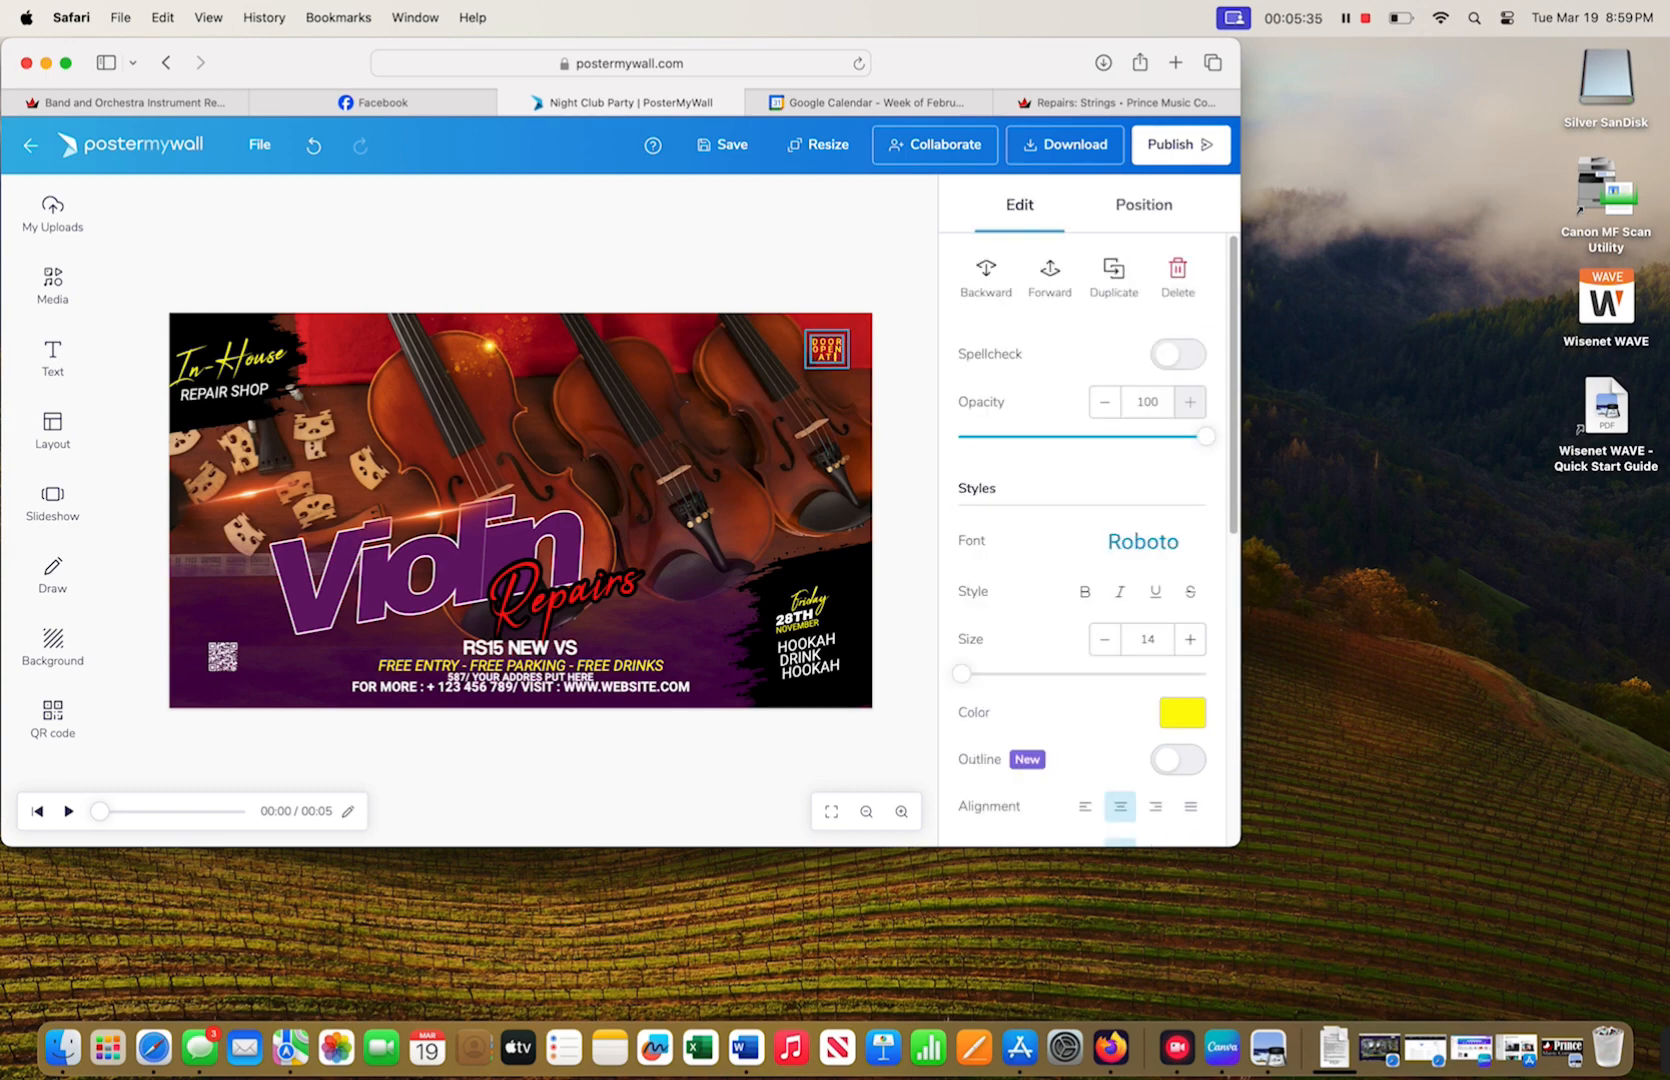
{"action": "scroll", "coordinate": [1143, 527], "scroll_direction": "down", "scroll_amount": 10}
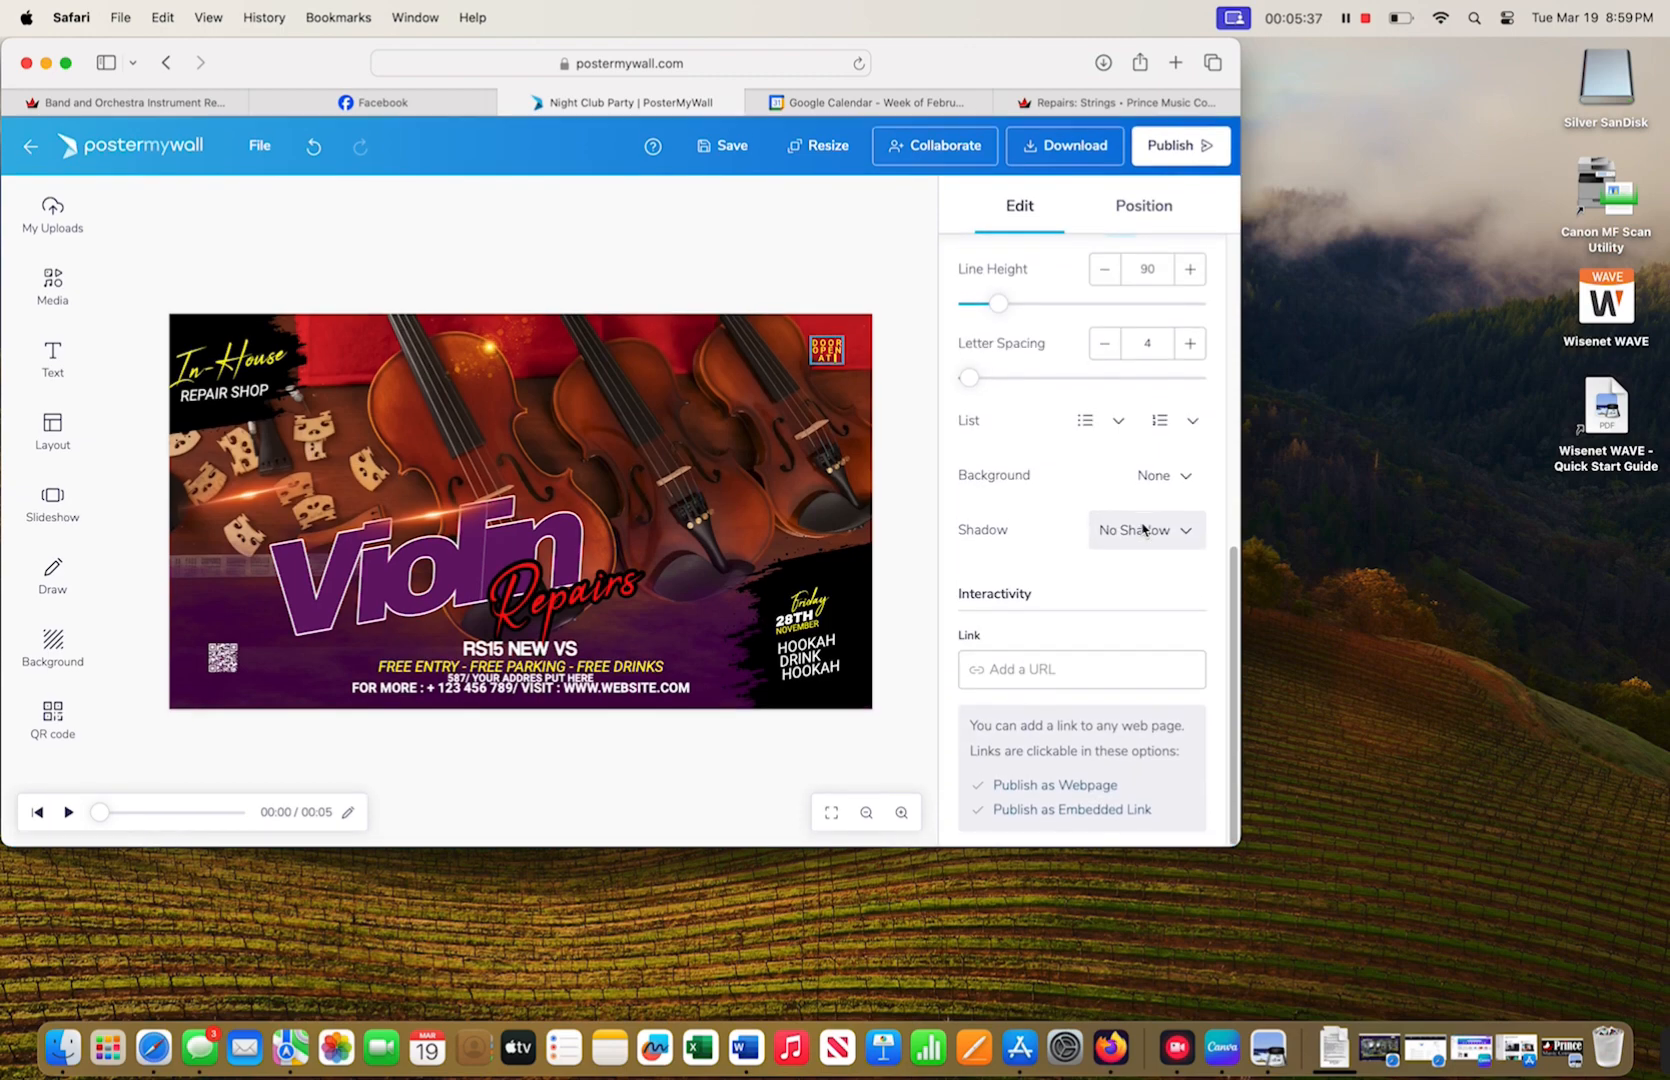
{"action": "scroll", "coordinate": [1143, 527], "scroll_direction": "up", "scroll_amount": 5}
{"action": "scroll", "coordinate": [1143, 527], "scroll_direction": "up", "scroll_amount": 1}
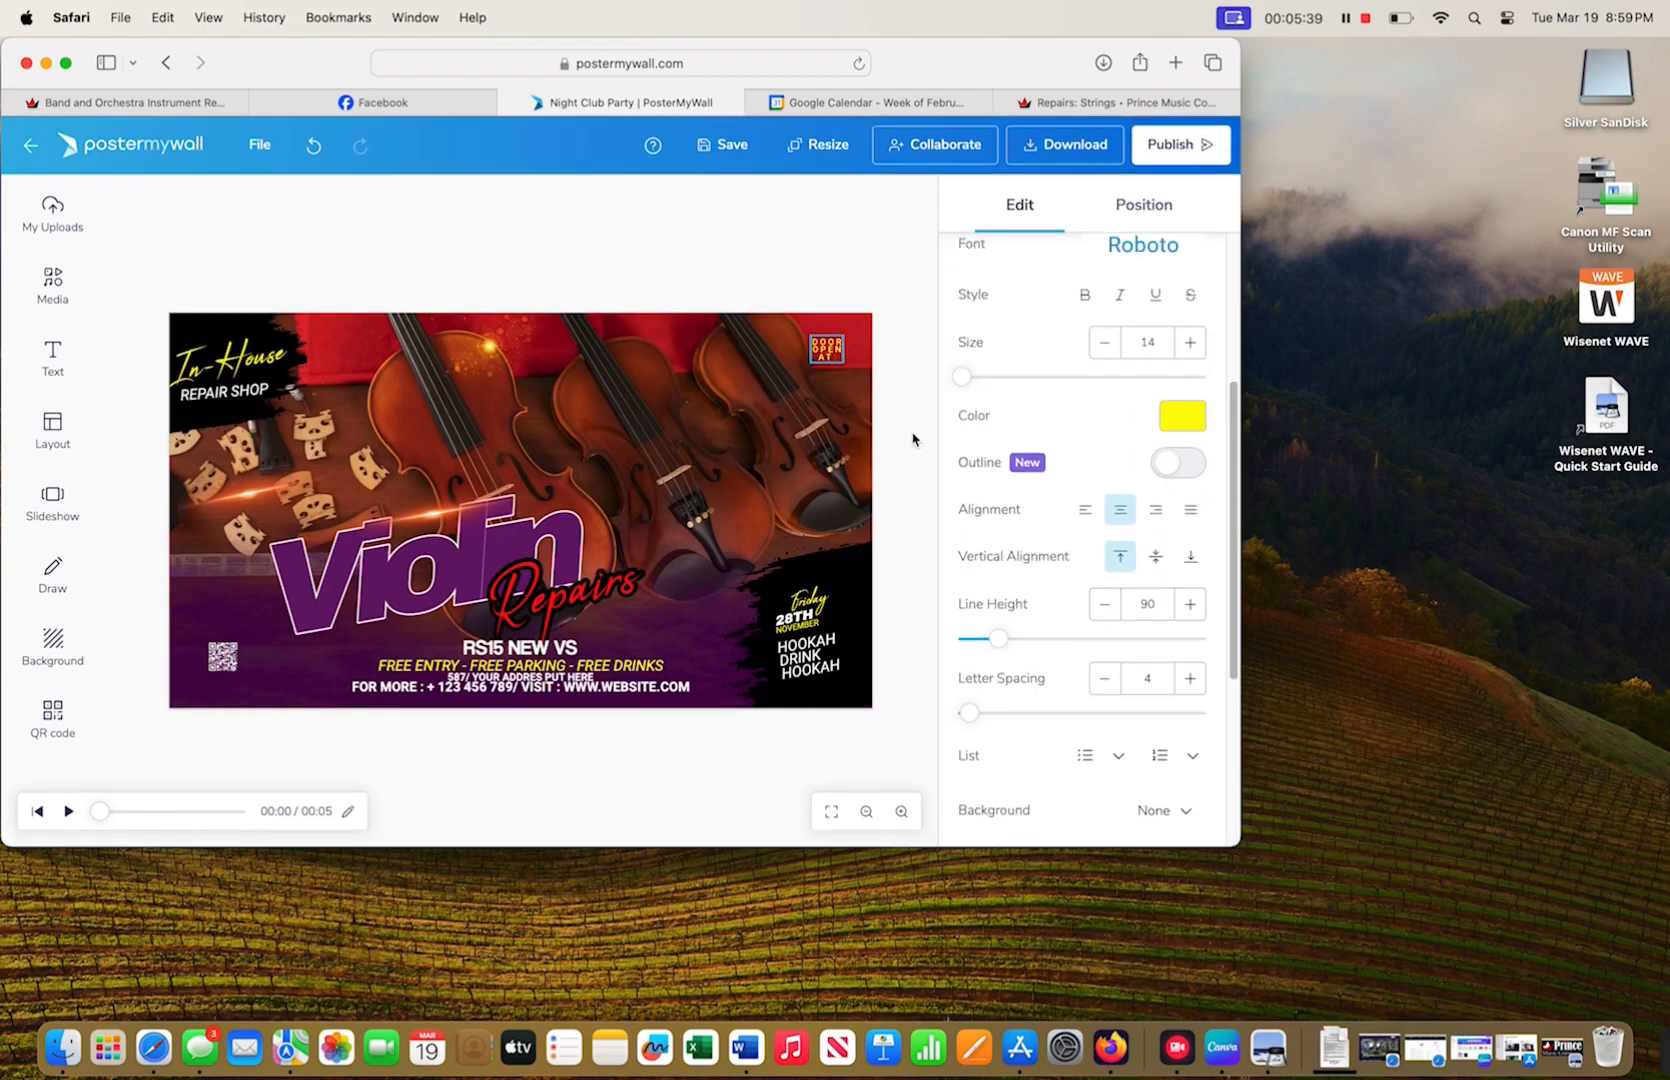
{"action": "key", "text": "BackSpace"}
{"action": "key", "text": "BackSpace"}
{"action": "key", "text": "BackSpace"}
{"action": "left_click_drag", "start_coordinate": [963, 377], "coordinate": [974, 378]}
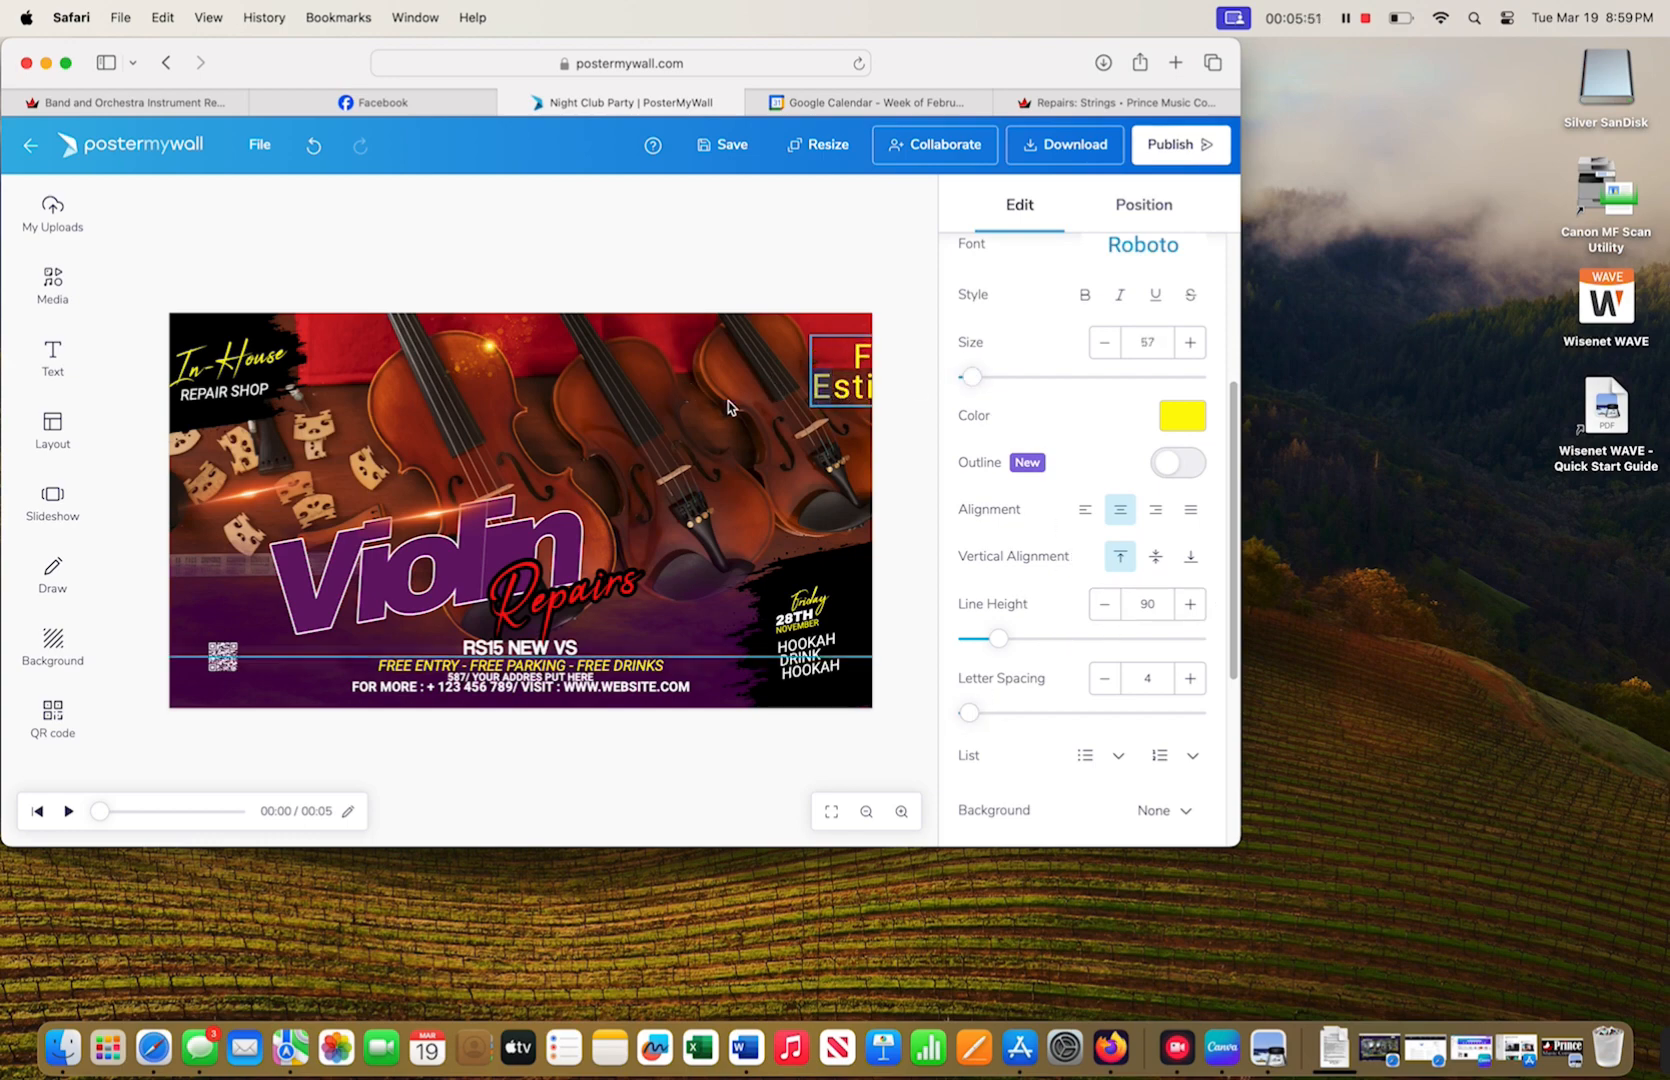
{"action": "left_click", "coordinate": [848, 385]}
{"action": "left_click_drag", "start_coordinate": [848, 385], "coordinate": [728, 385]}
- Make the FREE Estimates text white
{"action": "left_click", "coordinate": [619, 261]}
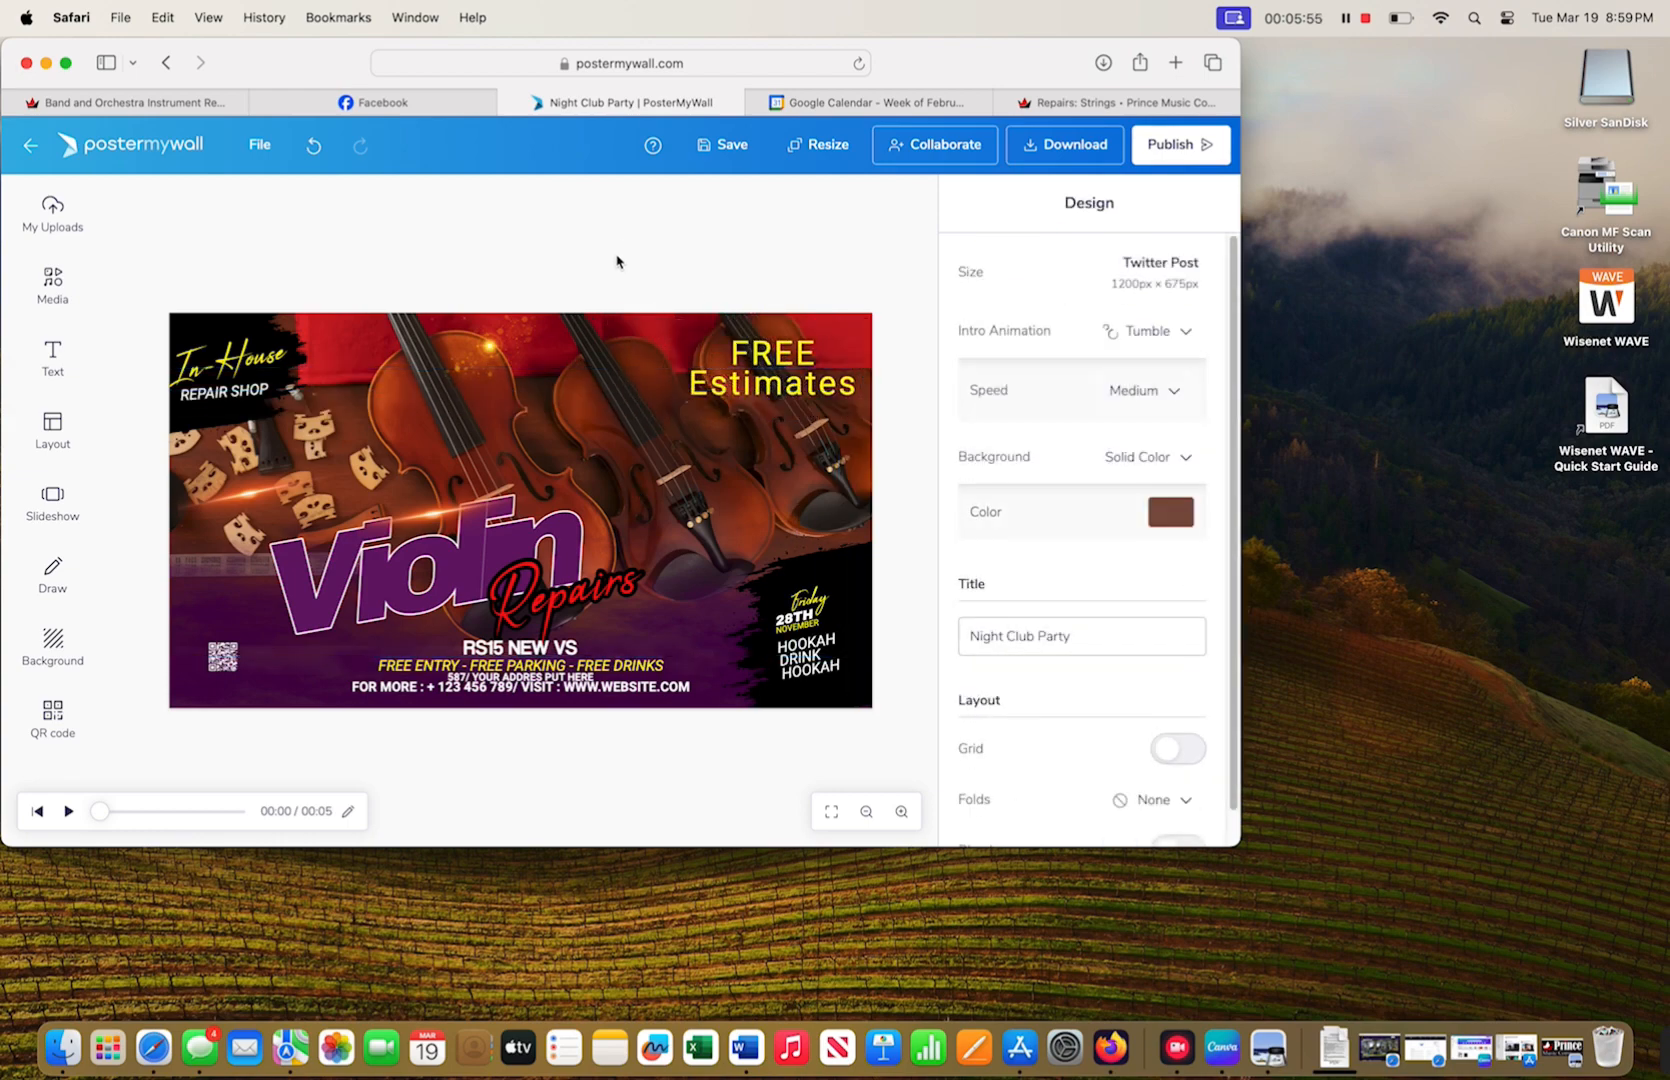
{"action": "left_click", "coordinate": [803, 360]}
{"action": "left_click", "coordinate": [1182, 712]}
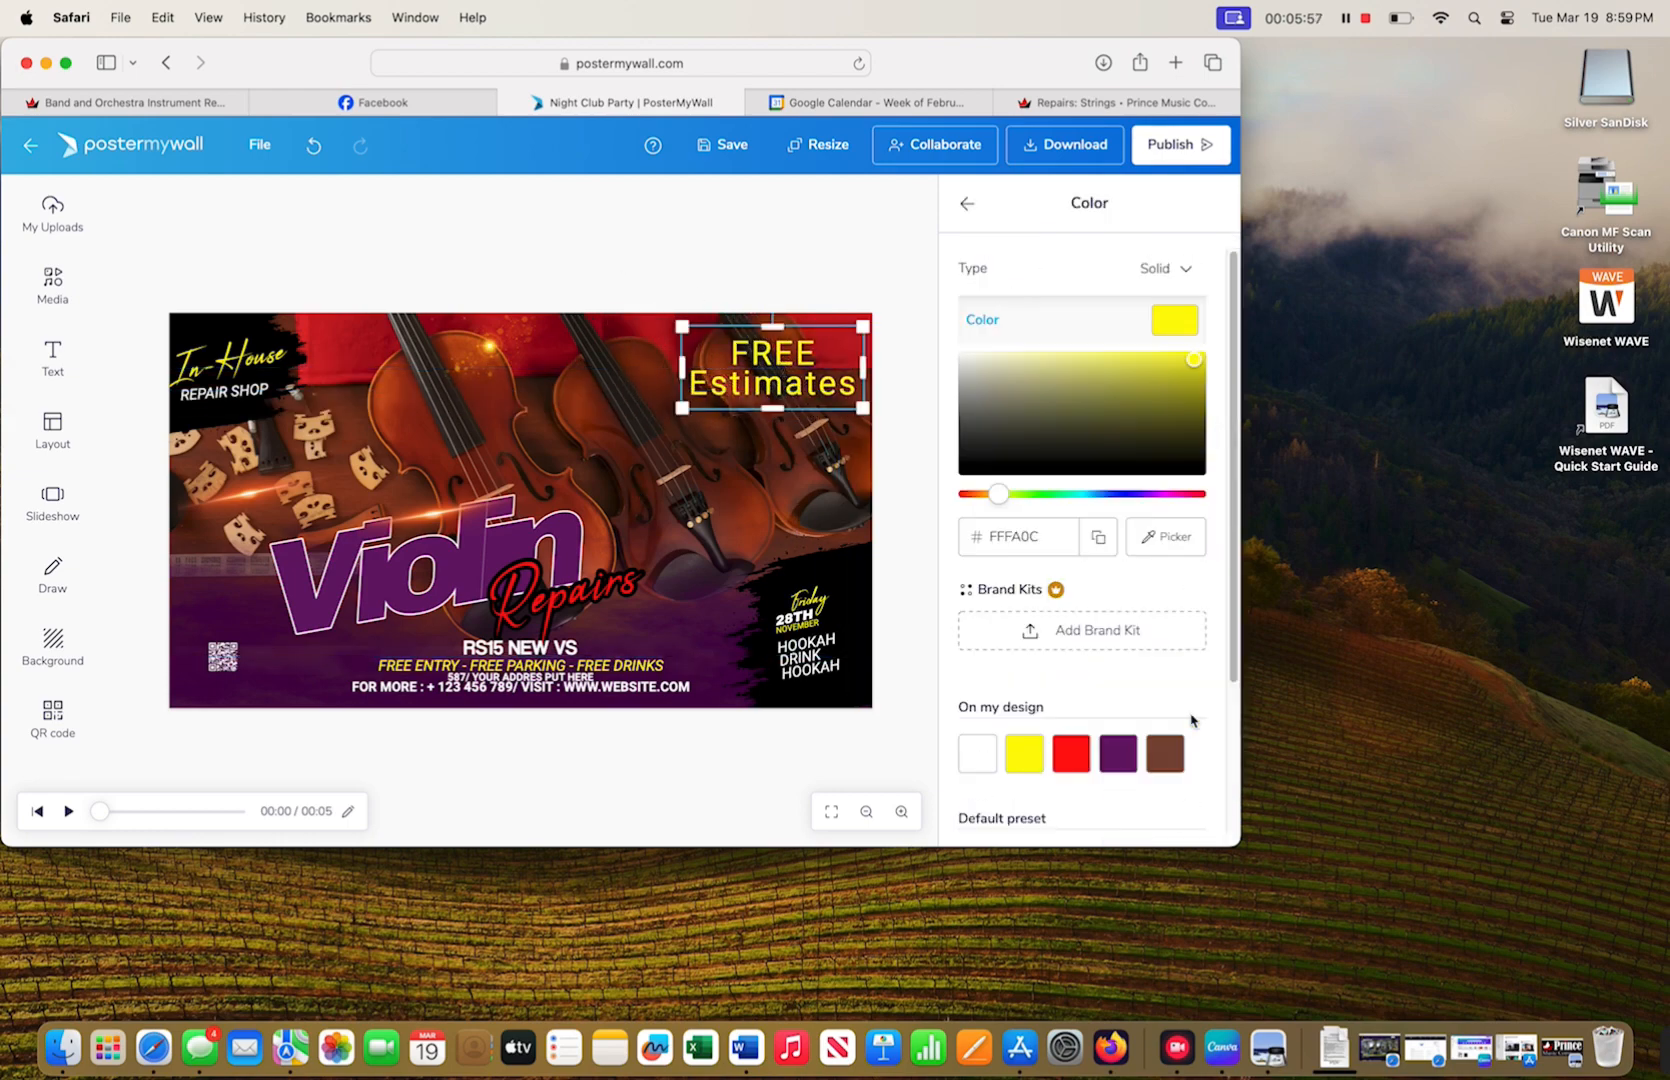
{"action": "left_click", "coordinate": [977, 753]}
- Give the FREE Estimates text a black outline
{"action": "left_click", "coordinate": [792, 257]}
{"action": "left_click", "coordinate": [785, 392]}
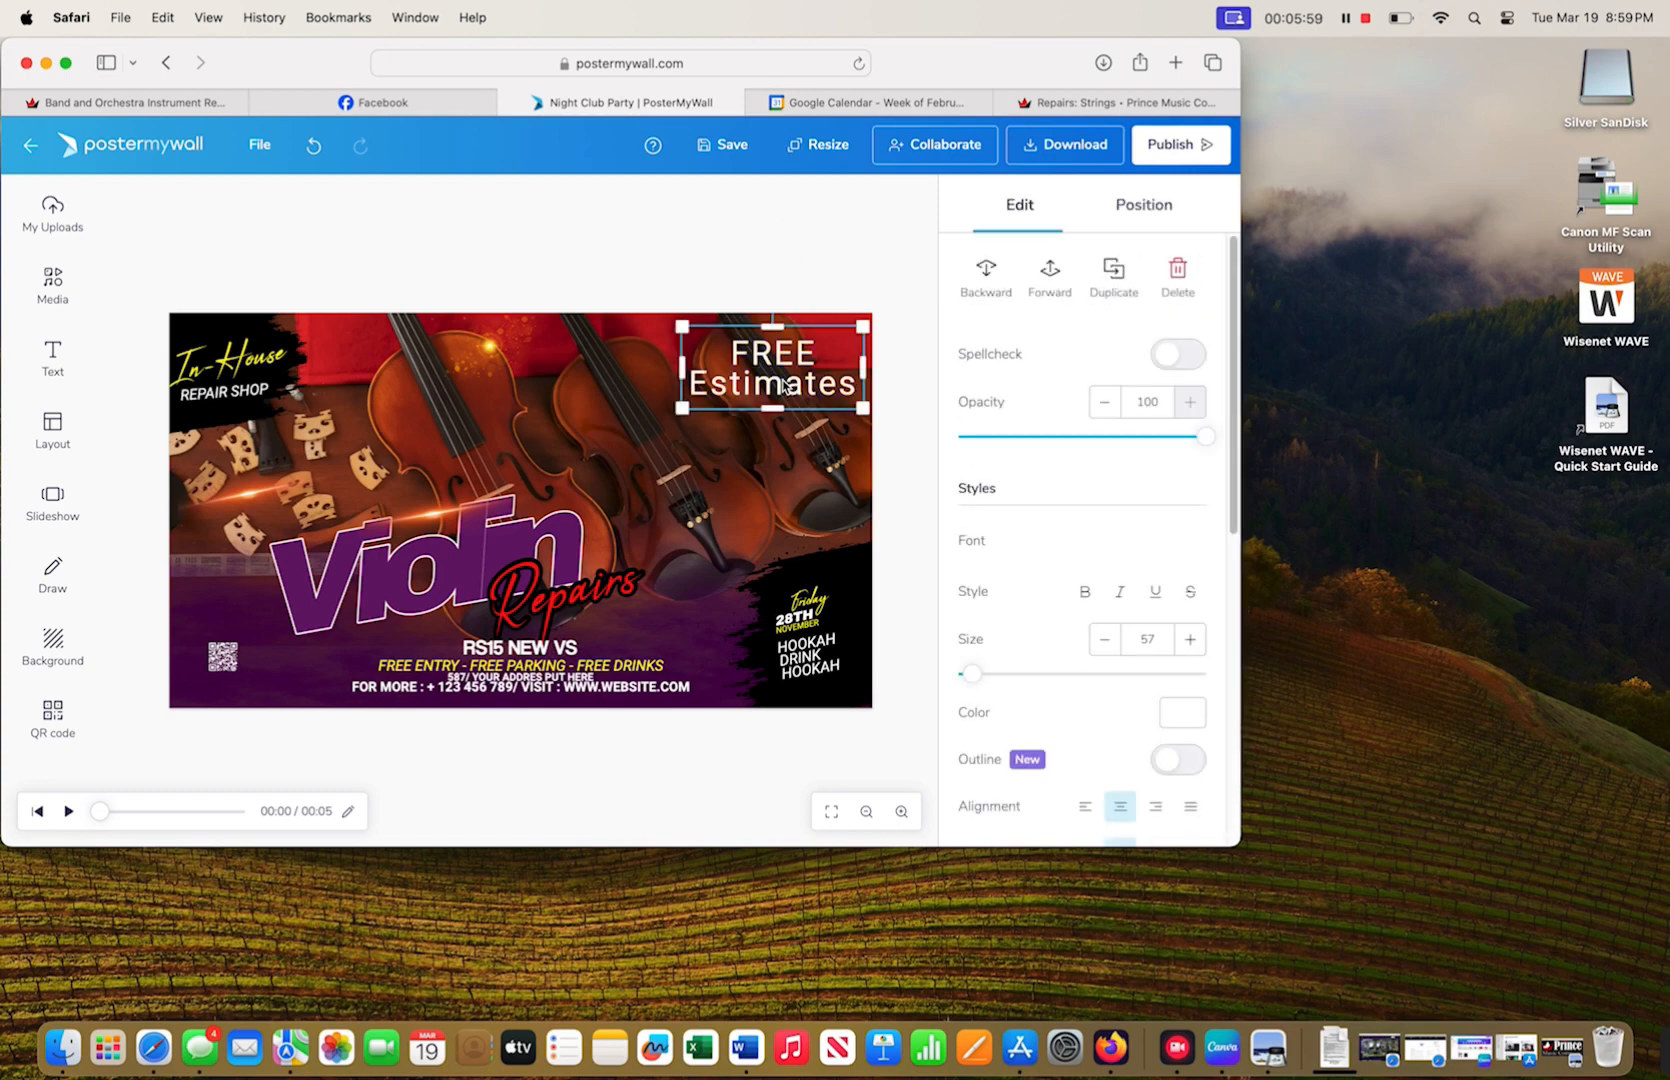
{"action": "scroll", "coordinate": [1055, 548], "scroll_direction": "down", "scroll_amount": 3}
{"action": "left_click", "coordinate": [1155, 518]}
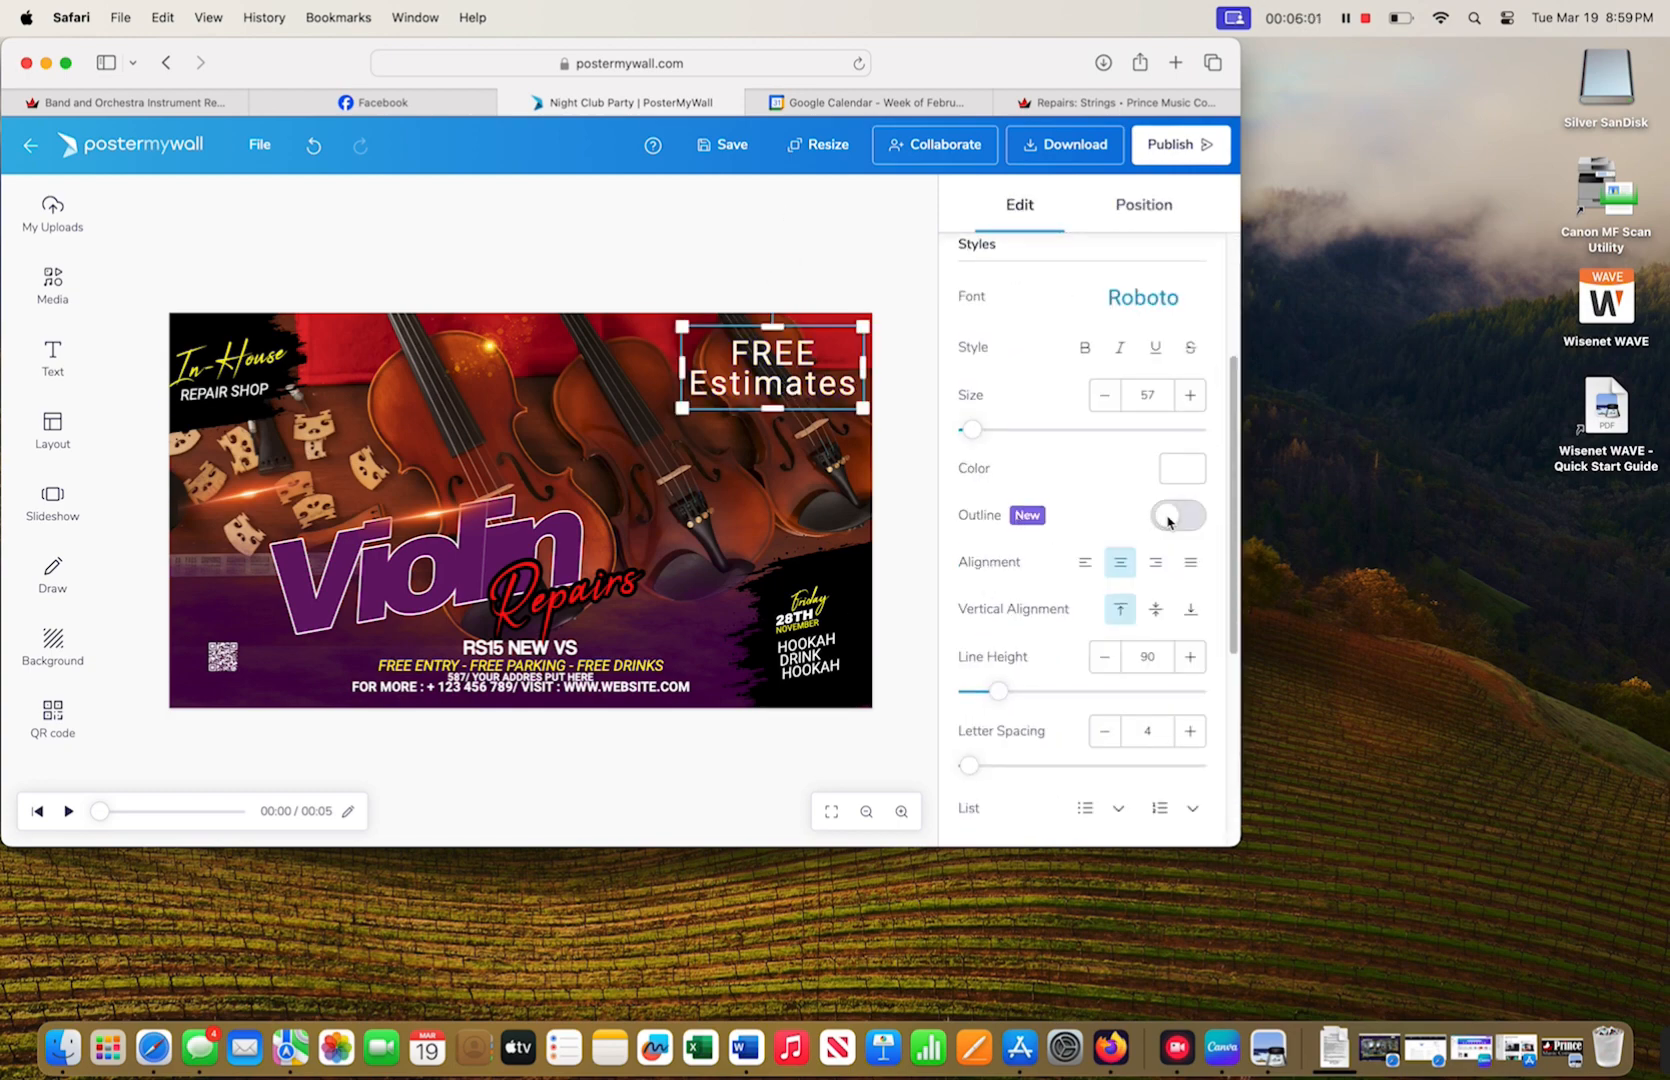
{"action": "left_click", "coordinate": [1187, 566]}
{"action": "left_click", "coordinate": [978, 800]}
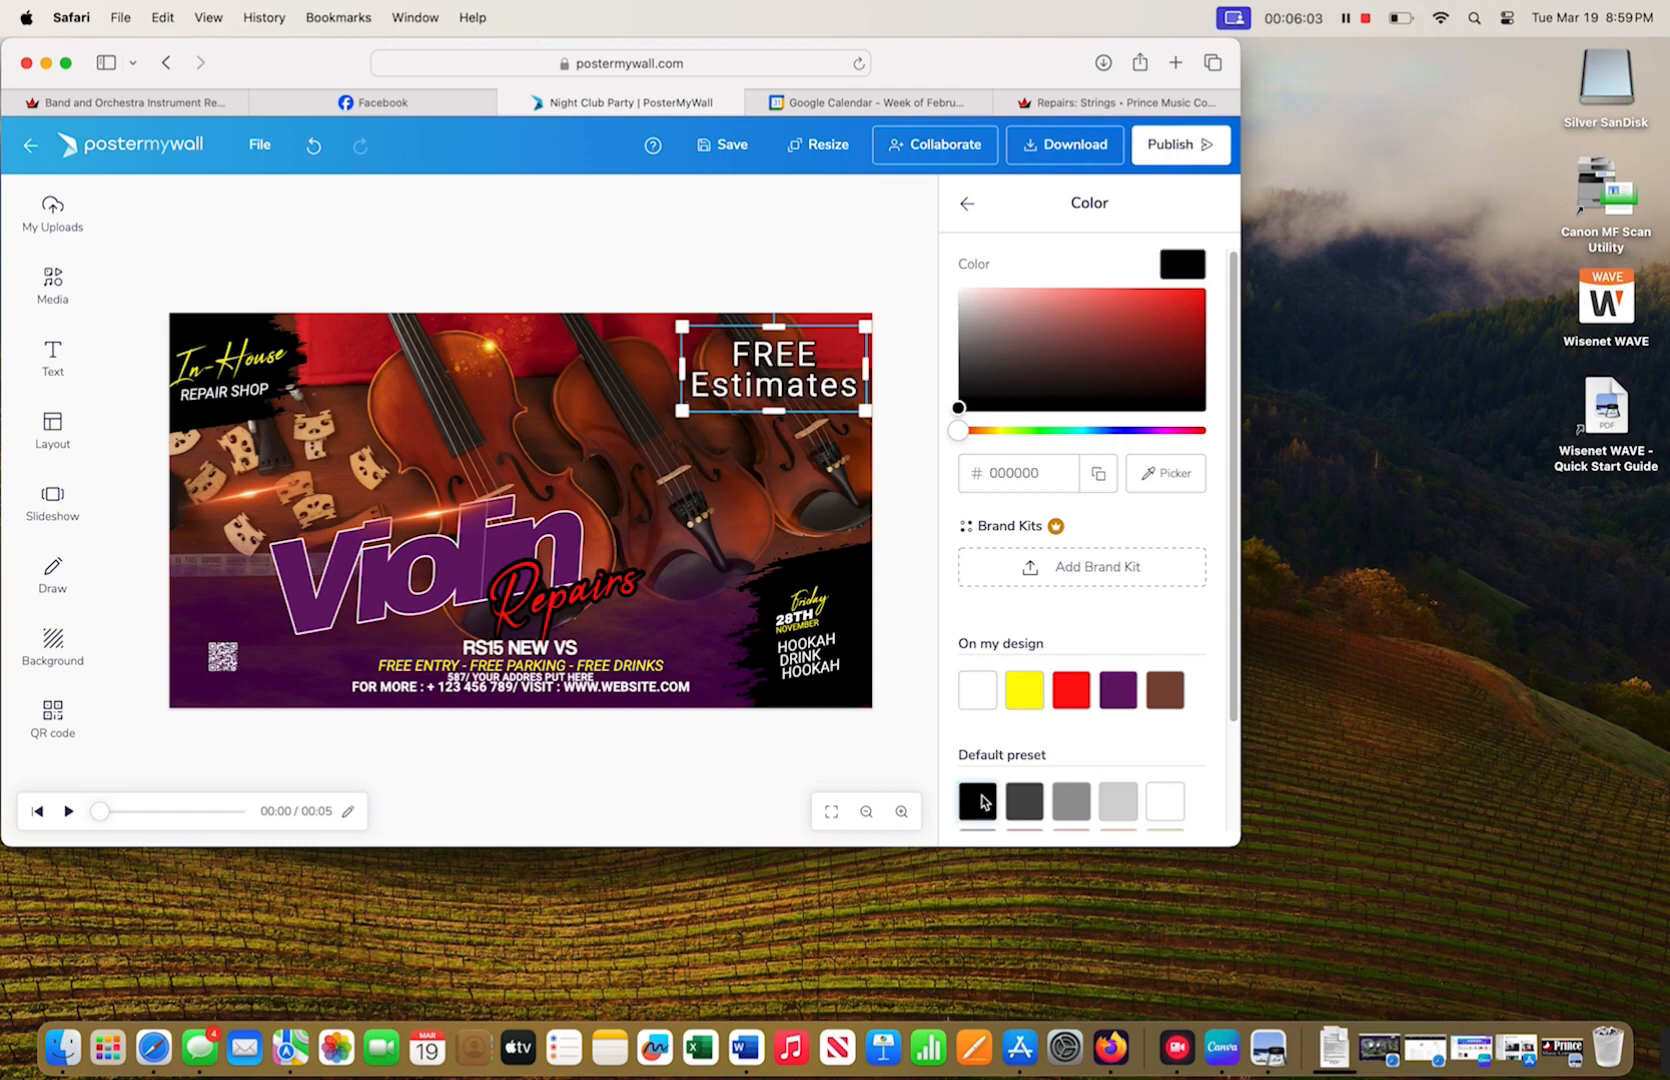
- Set the FREE Estimates font to Coolvetica
{"action": "left_click", "coordinate": [877, 266]}
{"action": "left_click", "coordinate": [781, 388]}
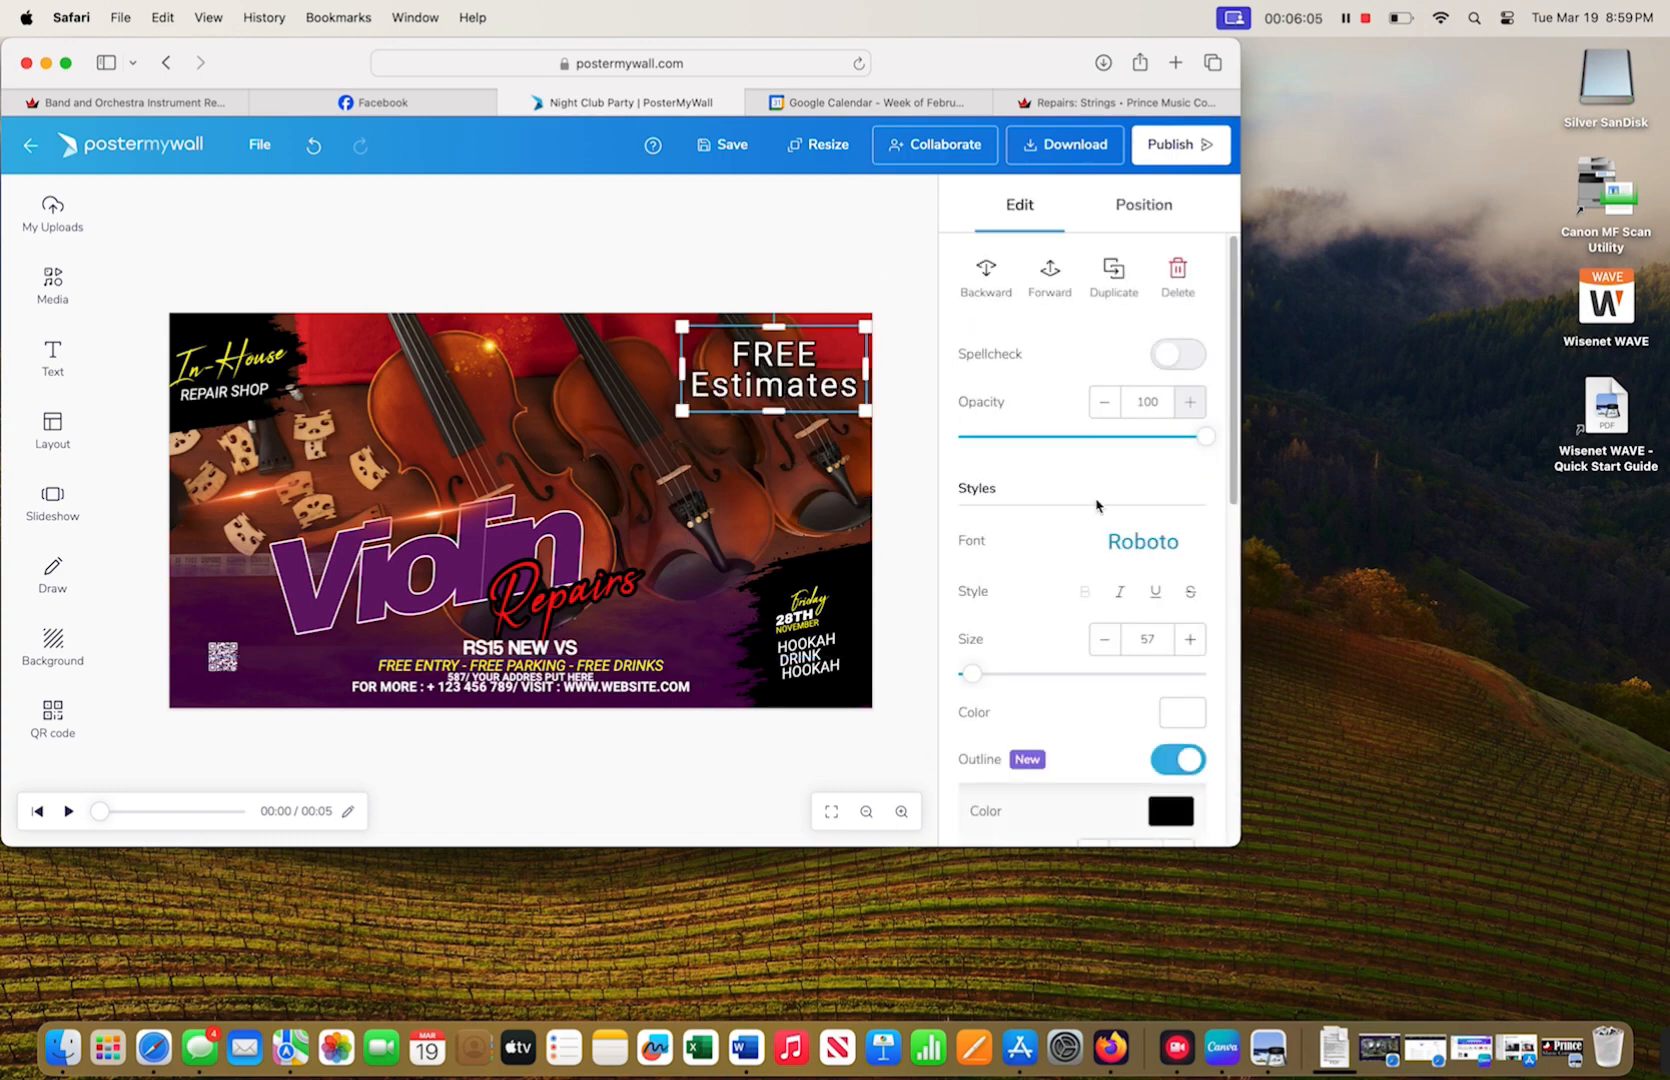
{"action": "left_click", "coordinate": [1118, 540]}
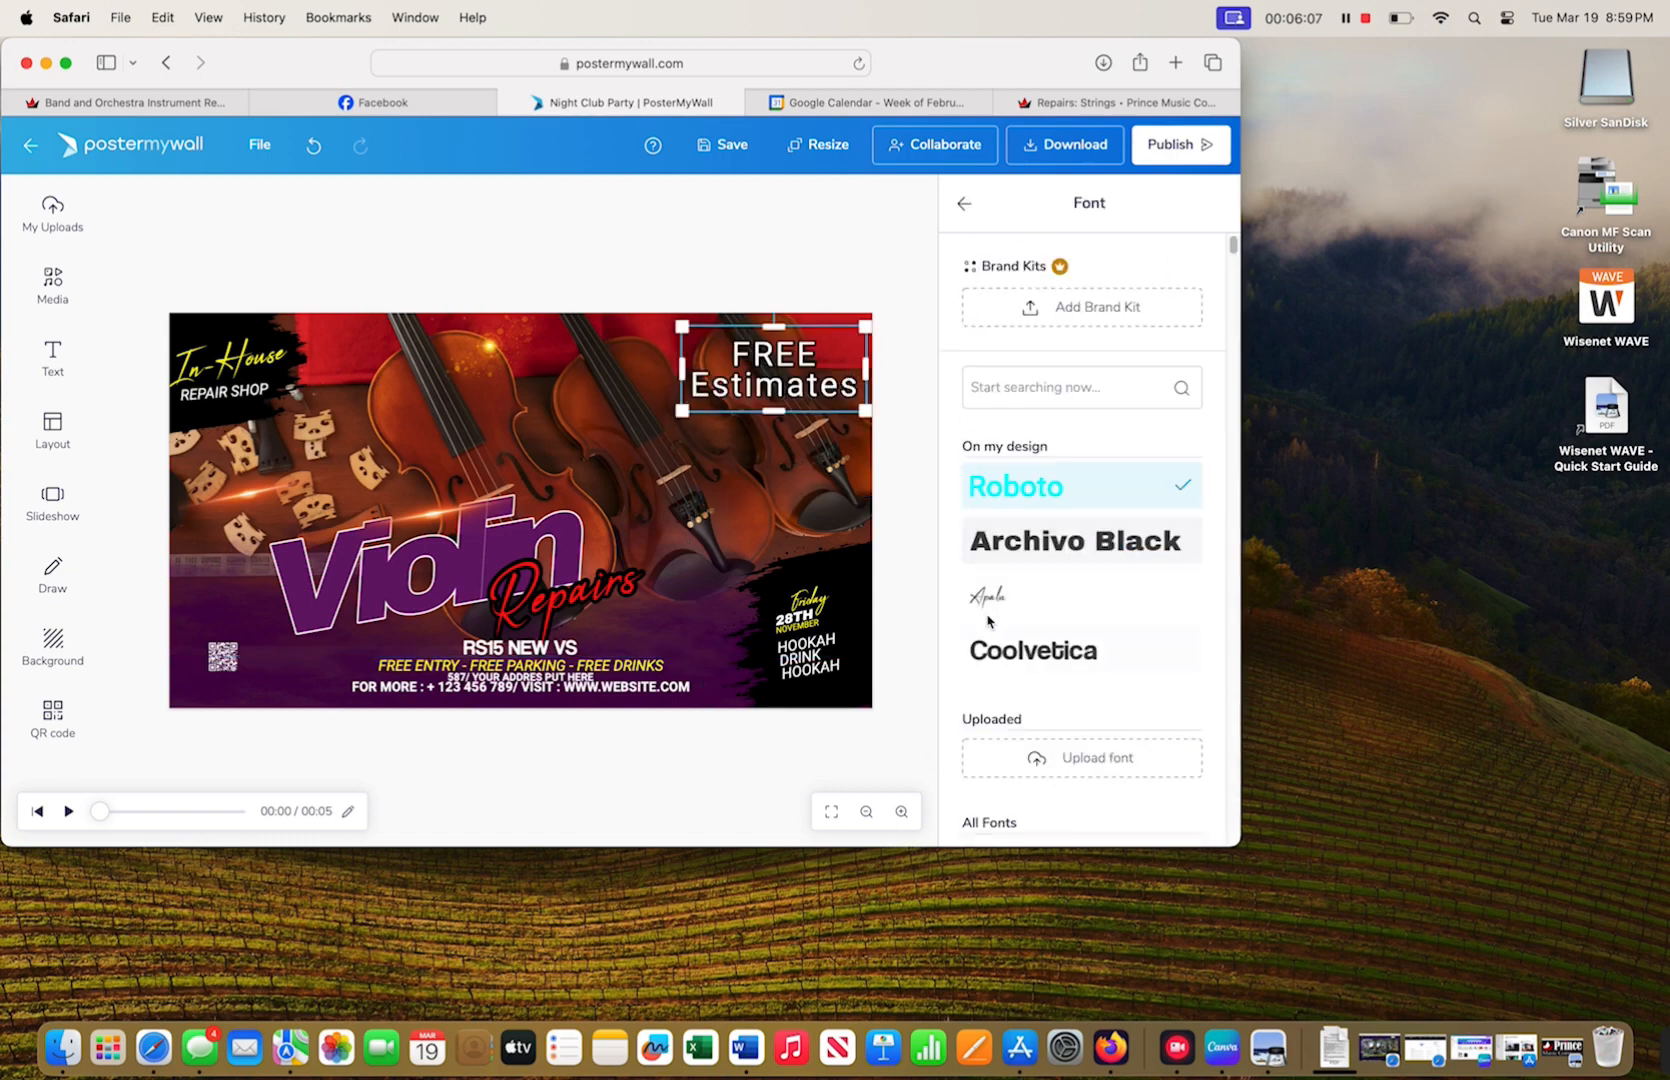
{"action": "left_click", "coordinate": [1030, 652]}
{"action": "left_click", "coordinate": [751, 300]}
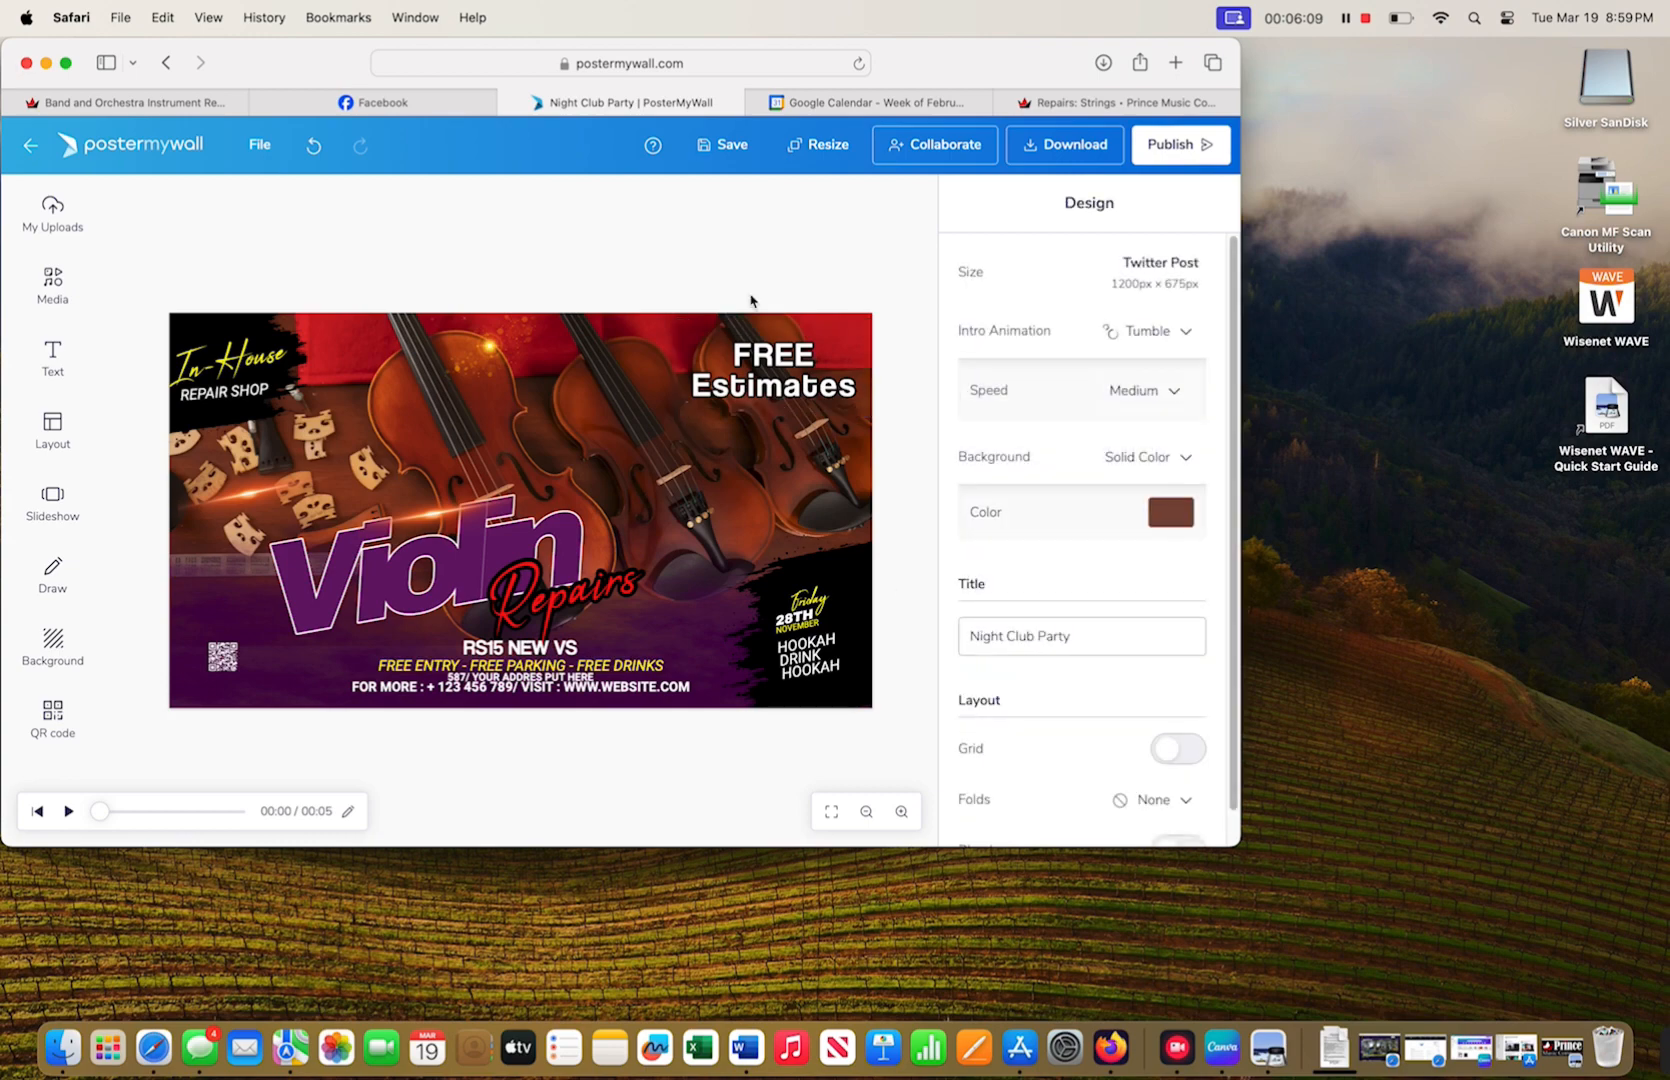
{"action": "left_click", "coordinate": [256, 401]}
- Shrink the In-House text and tilt the REPAIR SHOP text slightly
{"action": "left_click", "coordinate": [235, 372]}
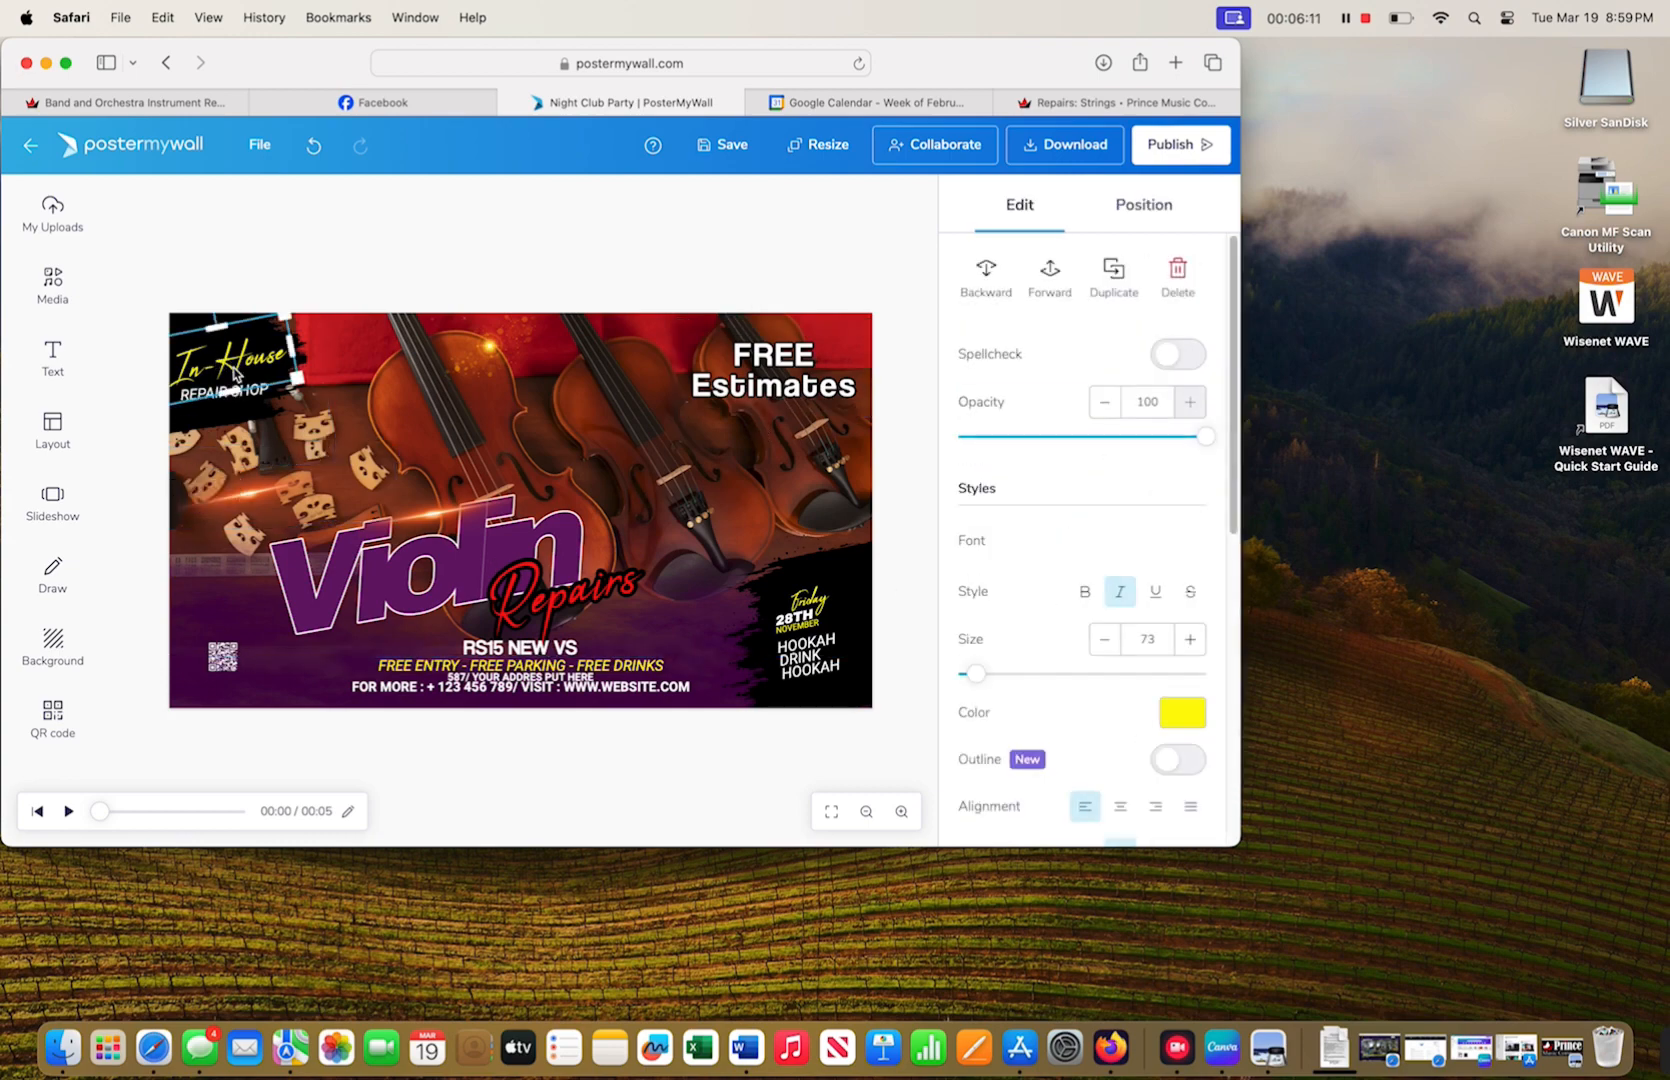
{"action": "left_click_drag", "start_coordinate": [295, 381], "coordinate": [243, 359]}
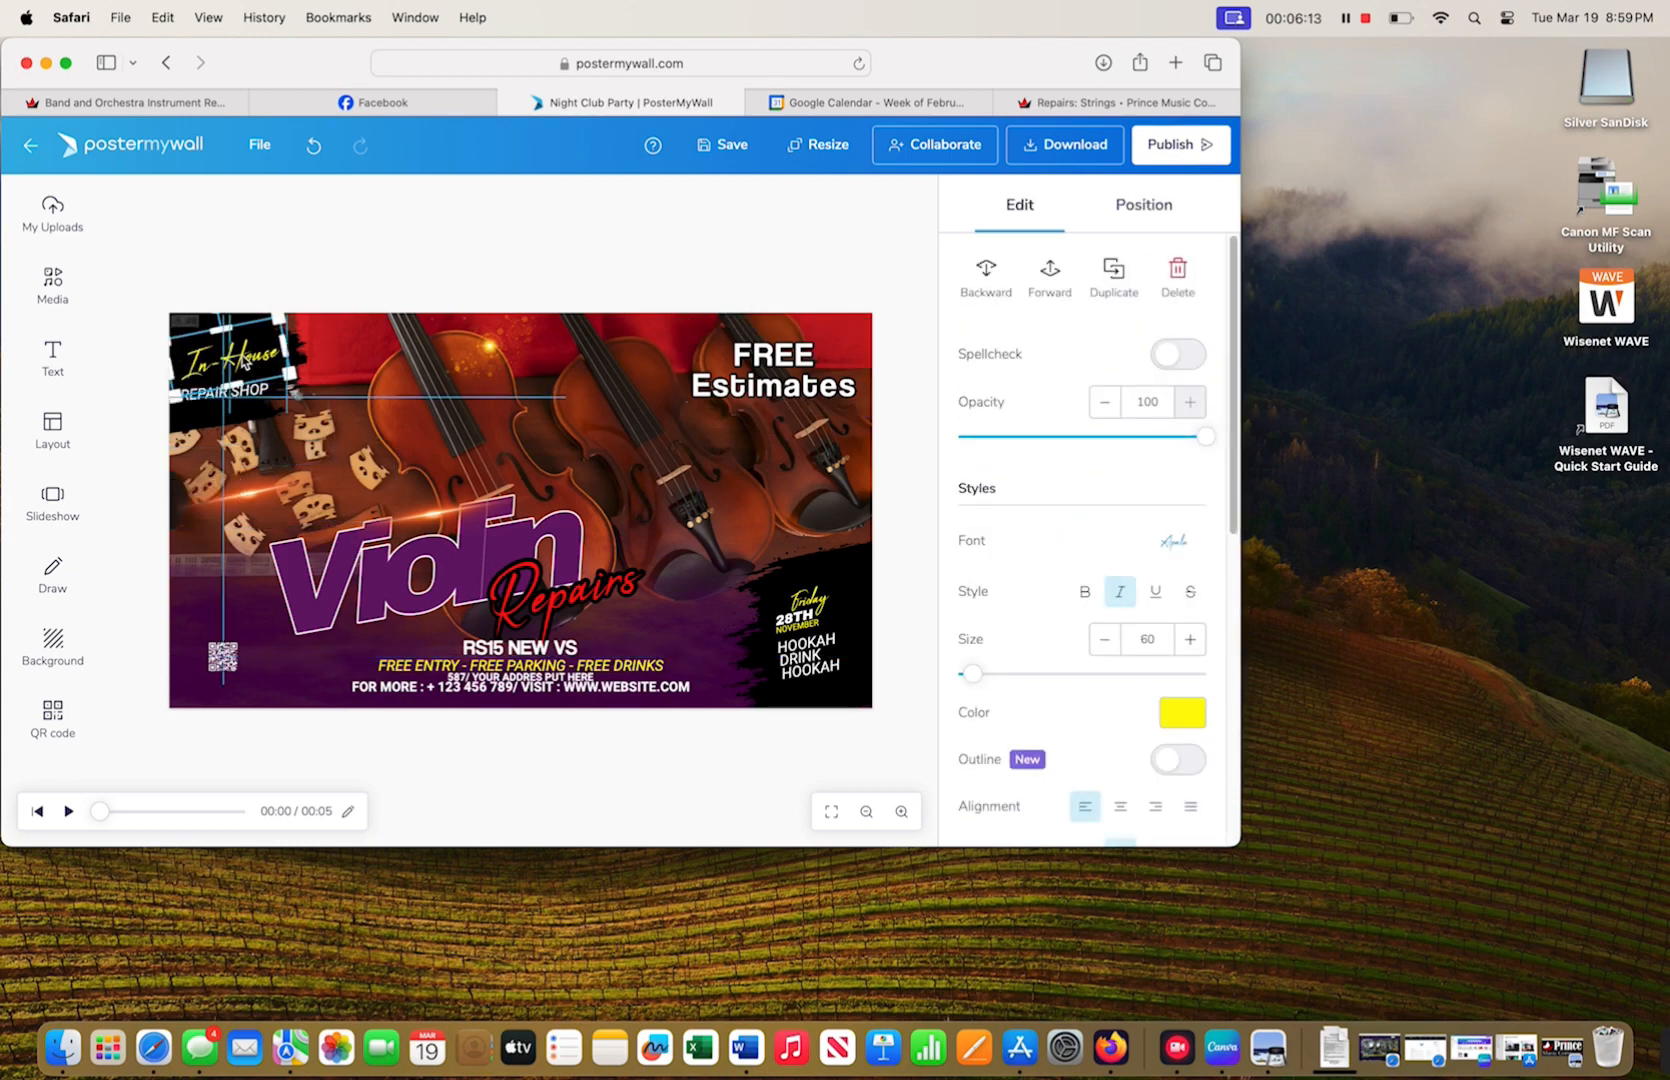
{"action": "left_click", "coordinate": [221, 395]}
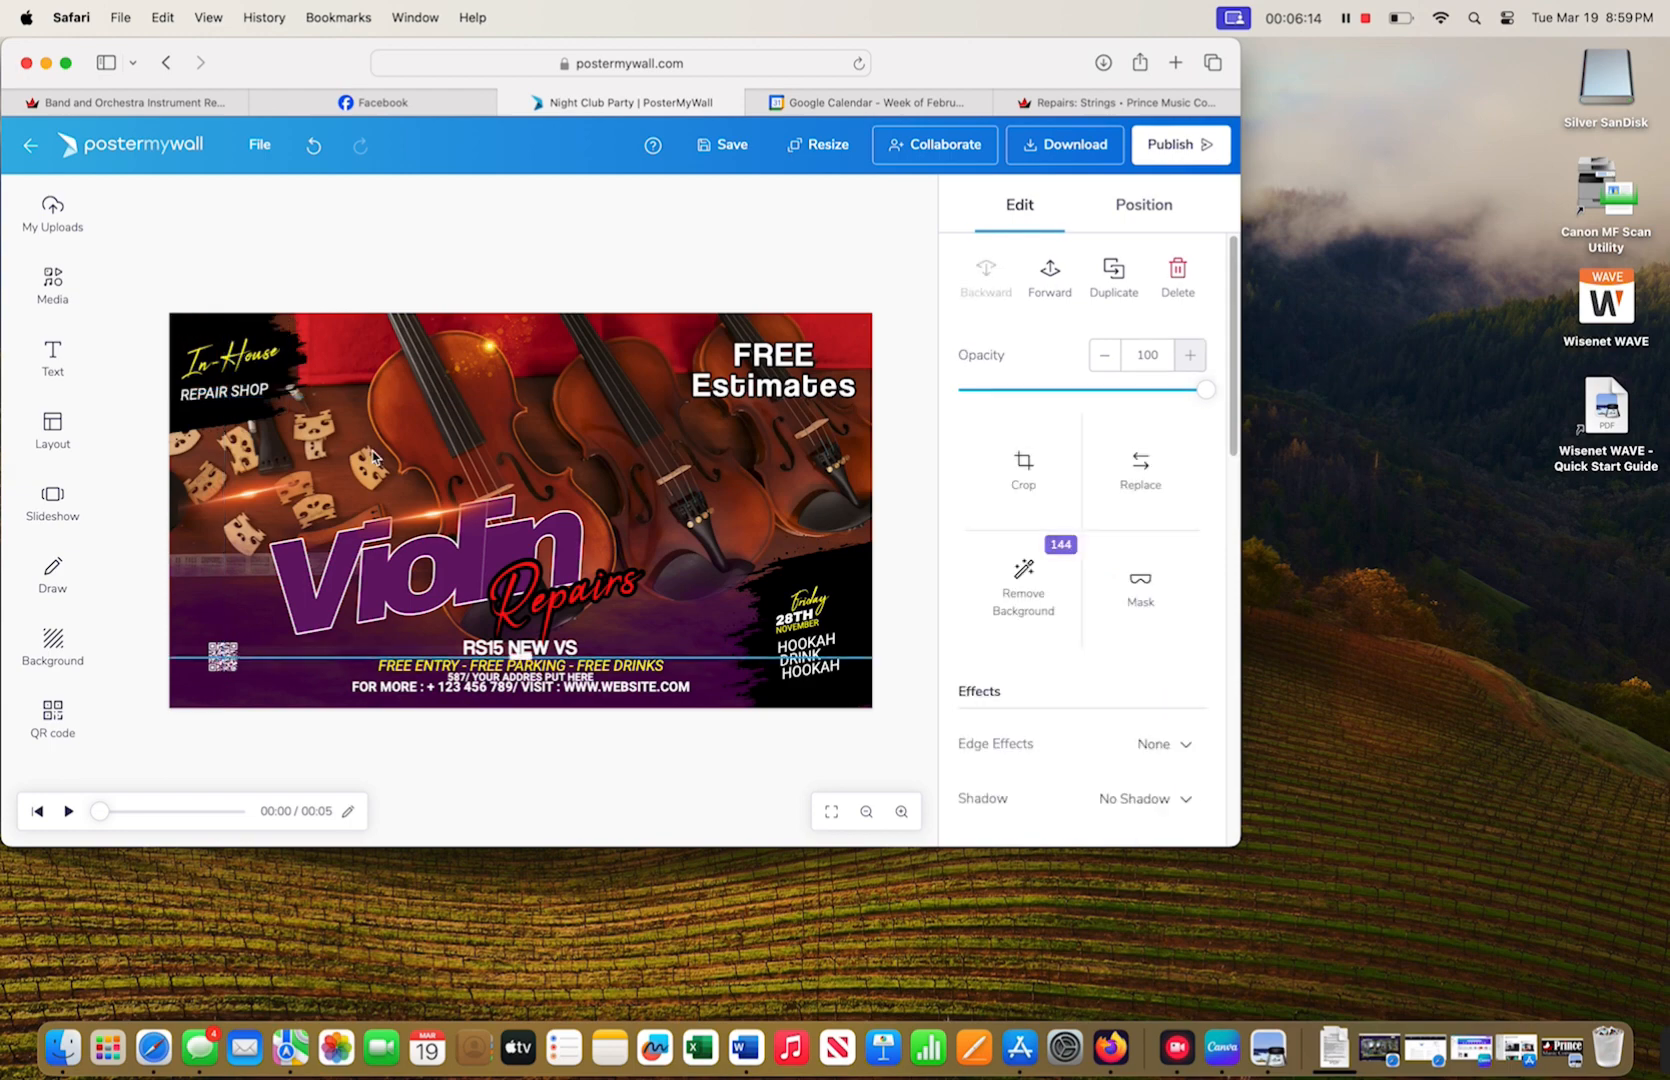
{"action": "left_click", "coordinate": [221, 396]}
{"action": "left_click_drag", "start_coordinate": [222, 353], "coordinate": [214, 348]}
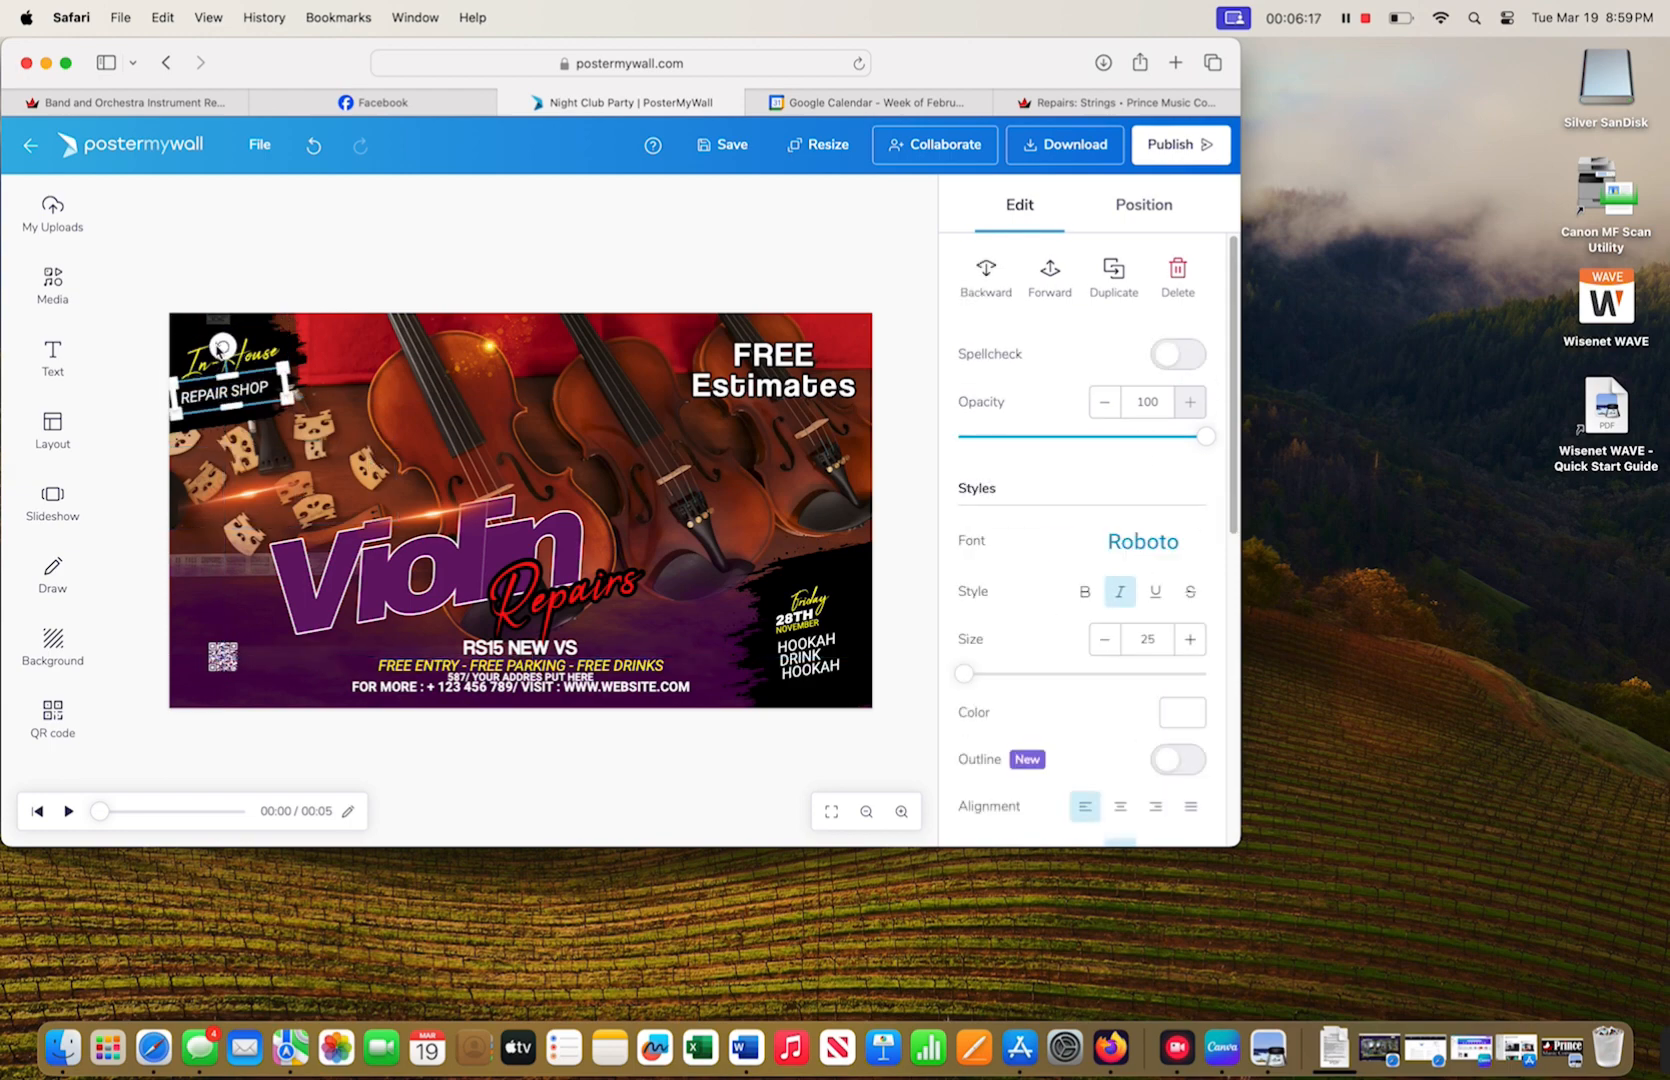
{"action": "left_click", "coordinate": [330, 444]}
{"action": "left_click", "coordinate": [225, 360]}
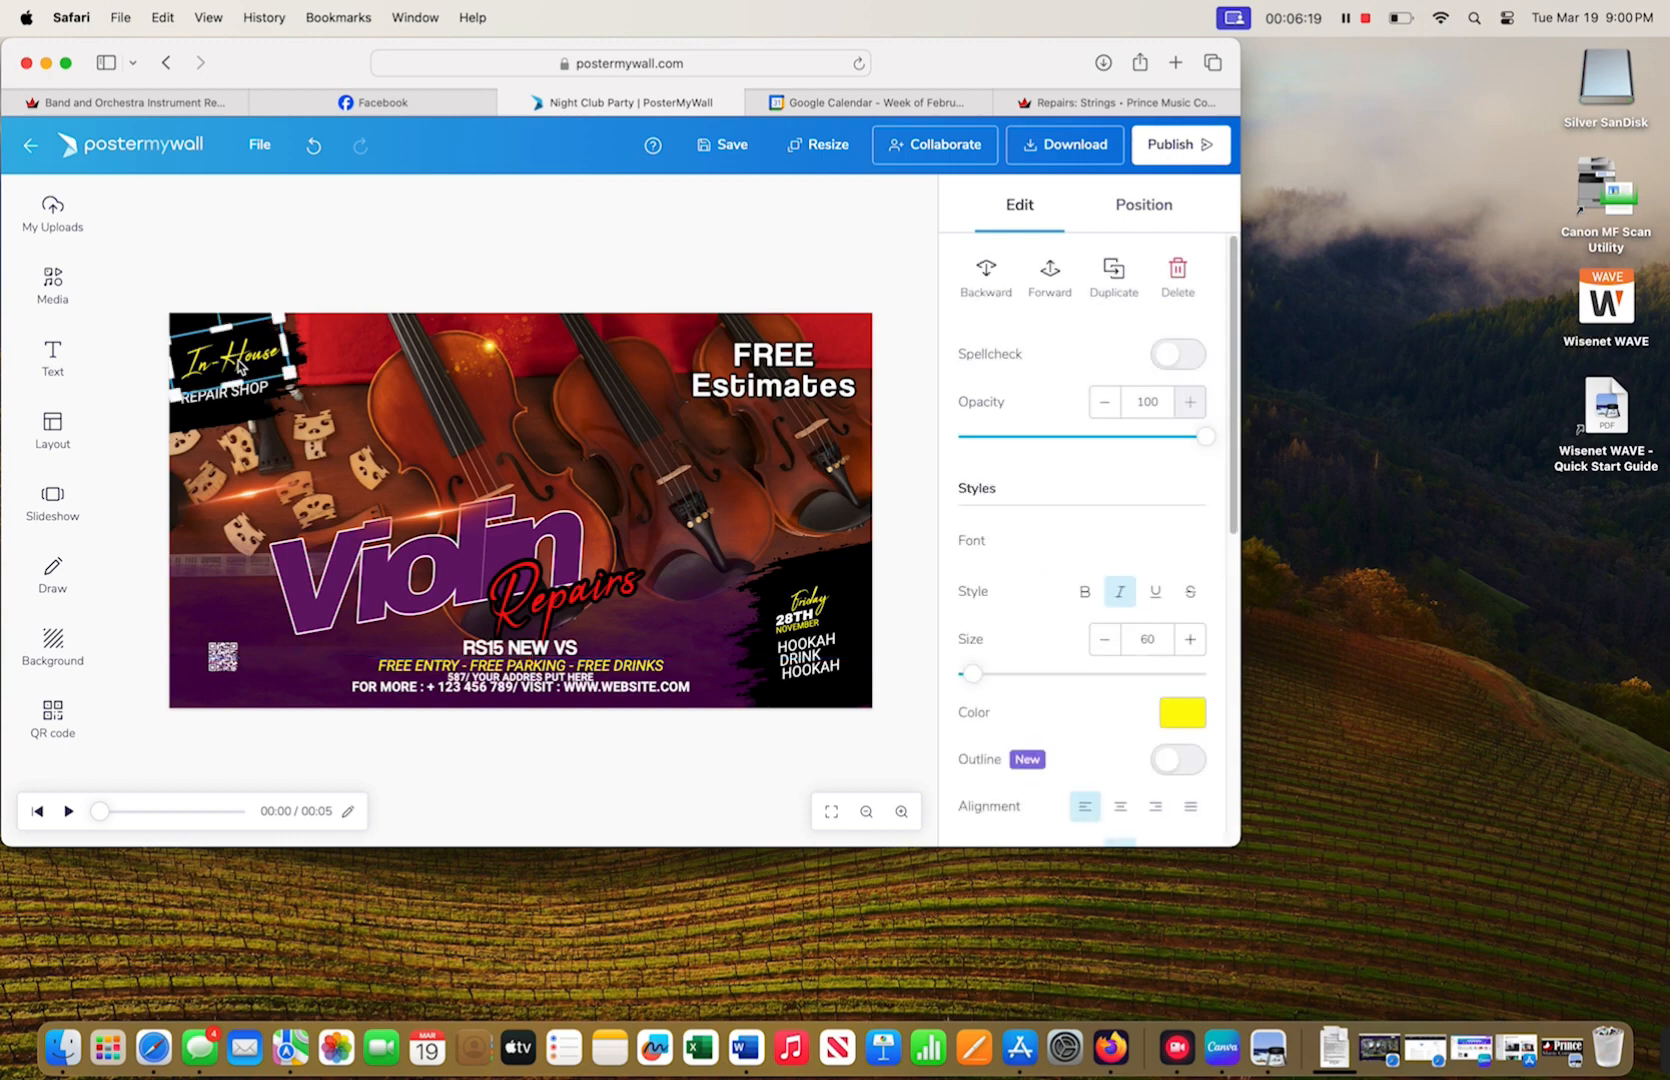
{"action": "left_click", "coordinate": [369, 452]}
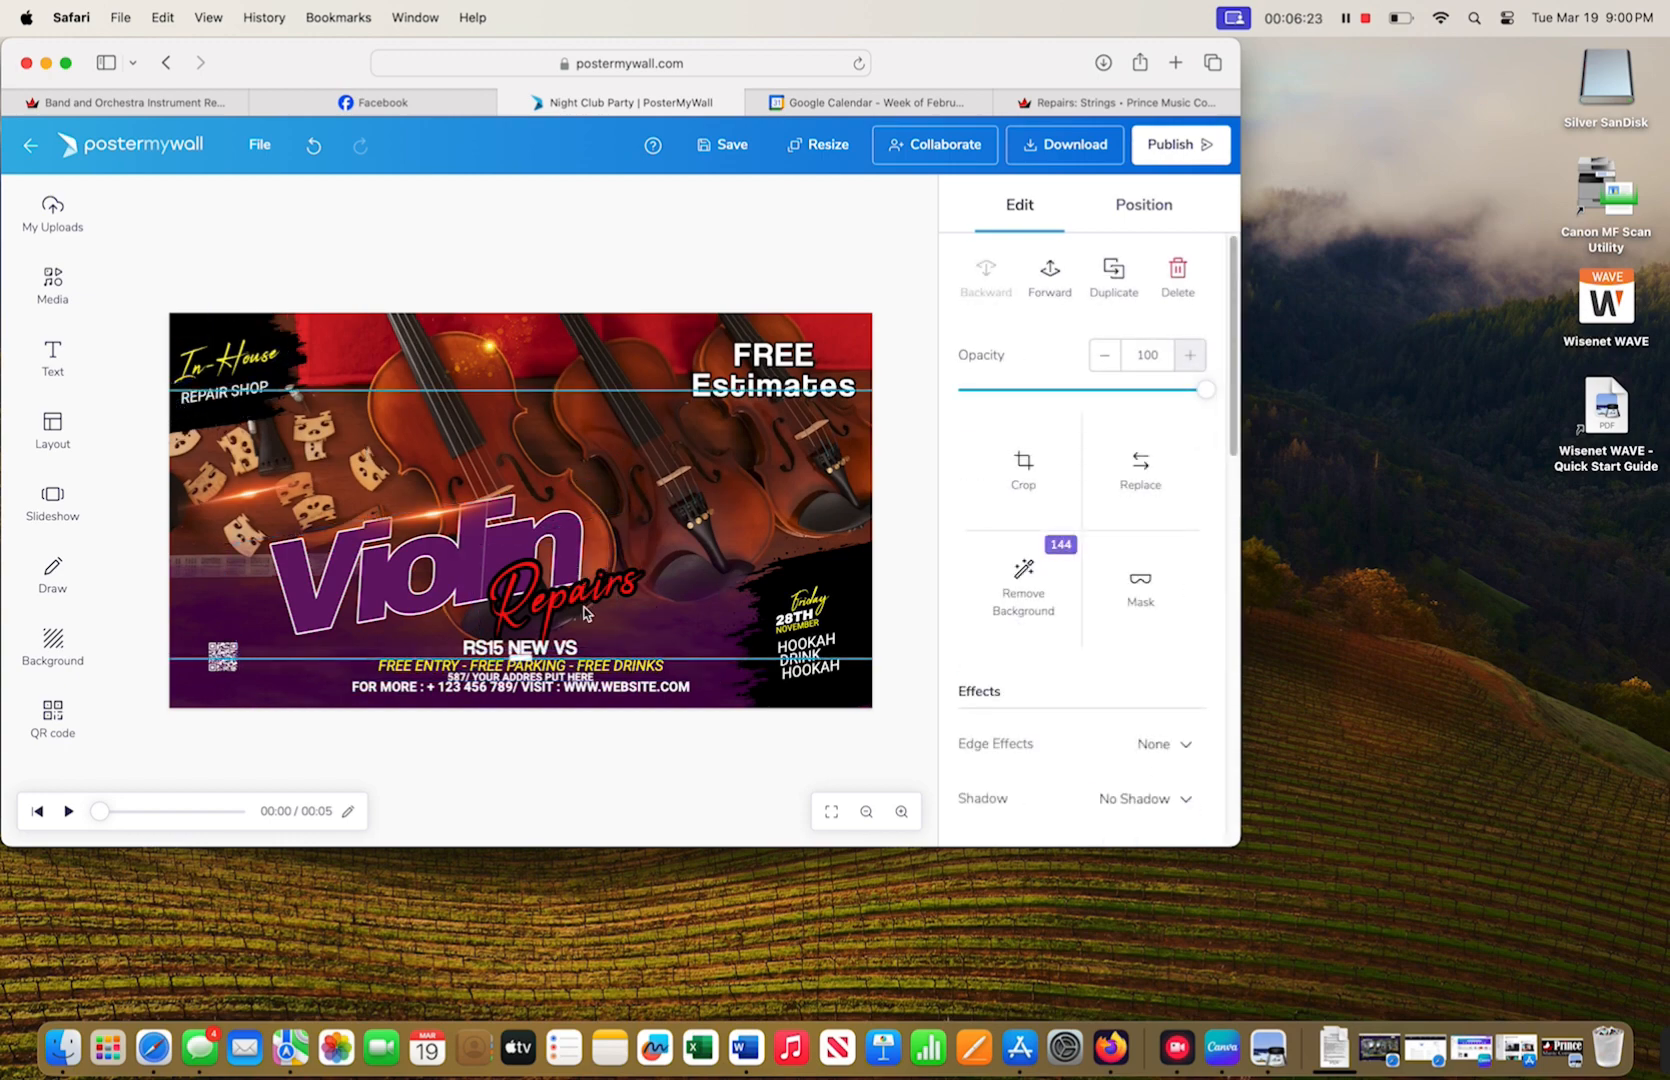
- Delete the Friday, NOVEMBER, 28TH and HOOKAH DRINK HOOKAH texts, then open My Uploads
{"action": "left_click", "coordinate": [810, 601]}
{"action": "key", "text": "Delete"}
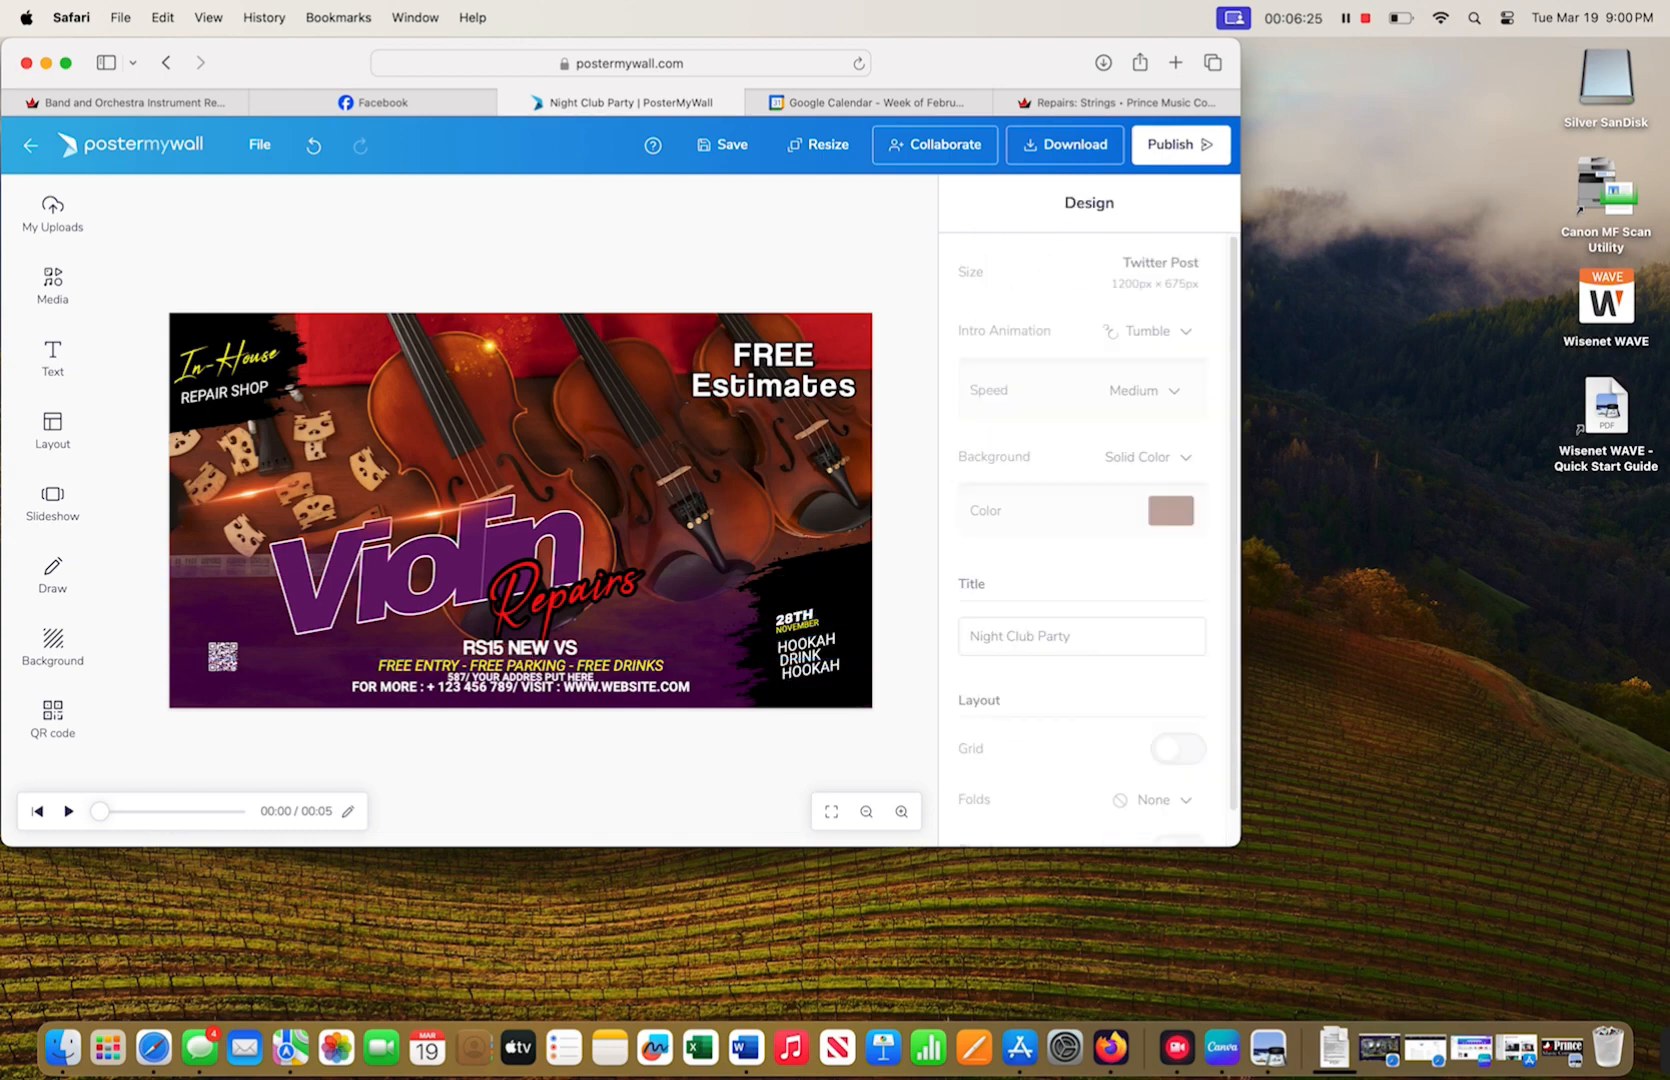
{"action": "left_click", "coordinate": [803, 625]}
{"action": "key", "text": "Delete"}
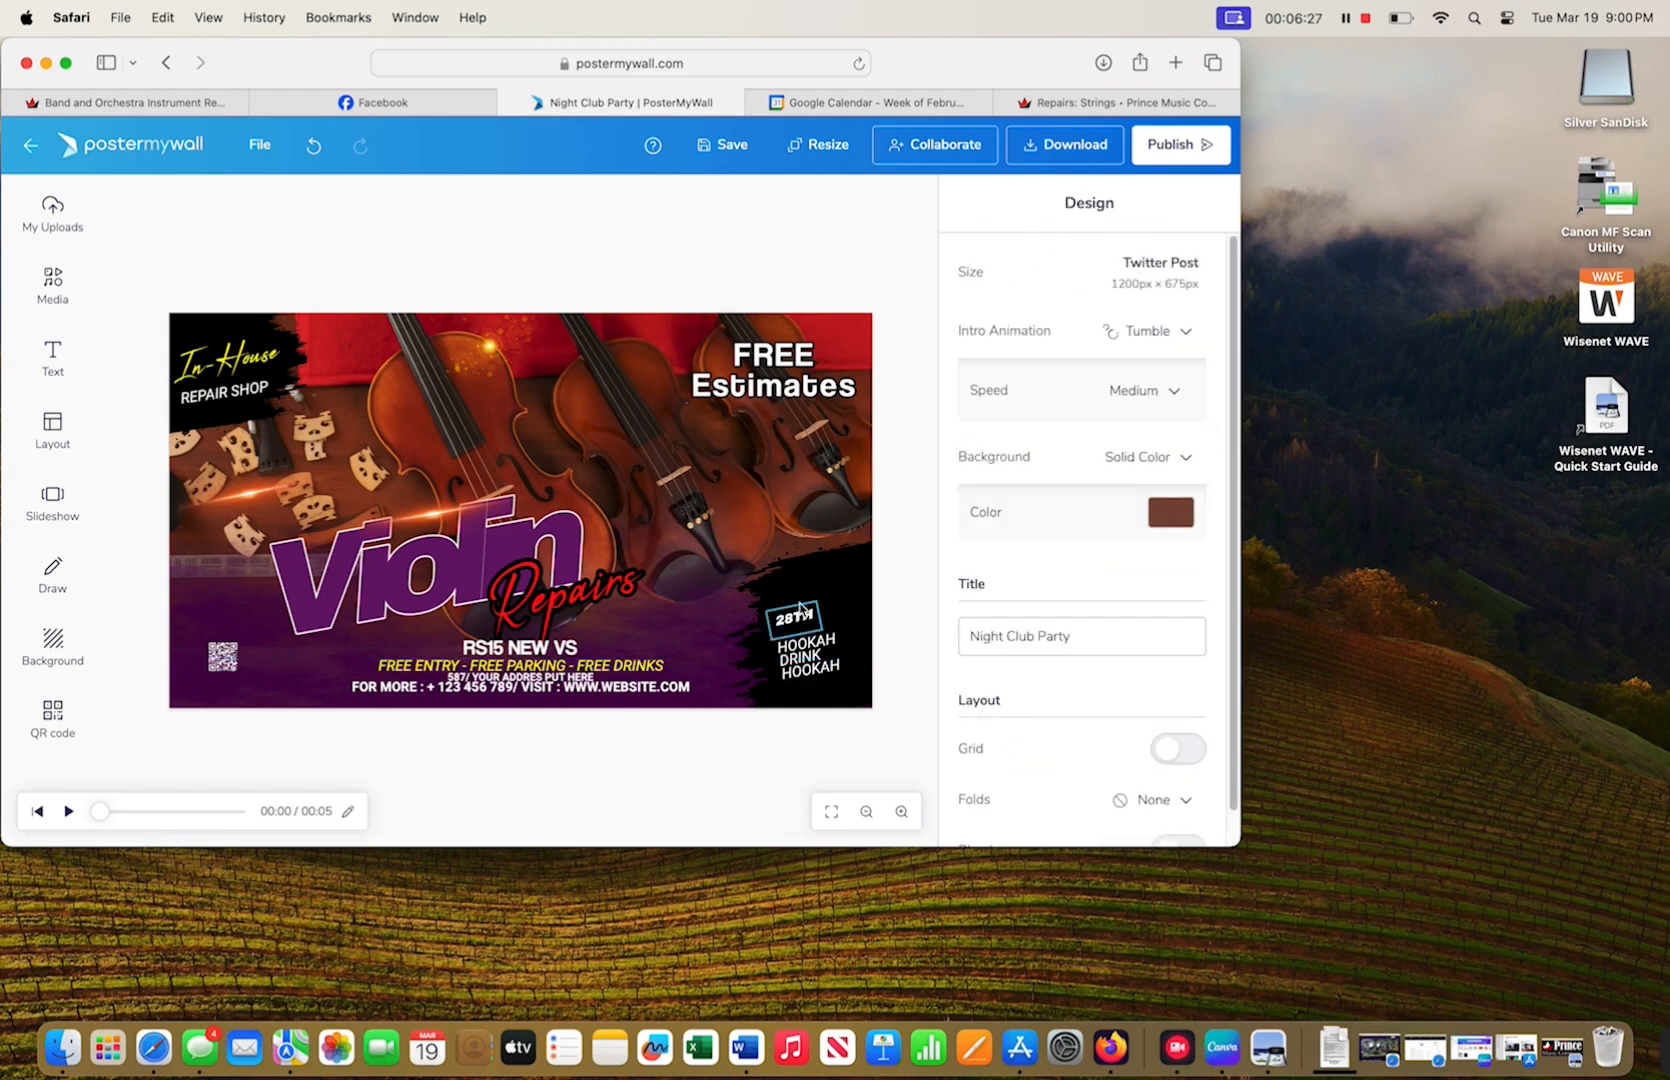
{"action": "left_click", "coordinate": [798, 620]}
{"action": "key", "text": "Delete"}
{"action": "left_click", "coordinate": [826, 650]}
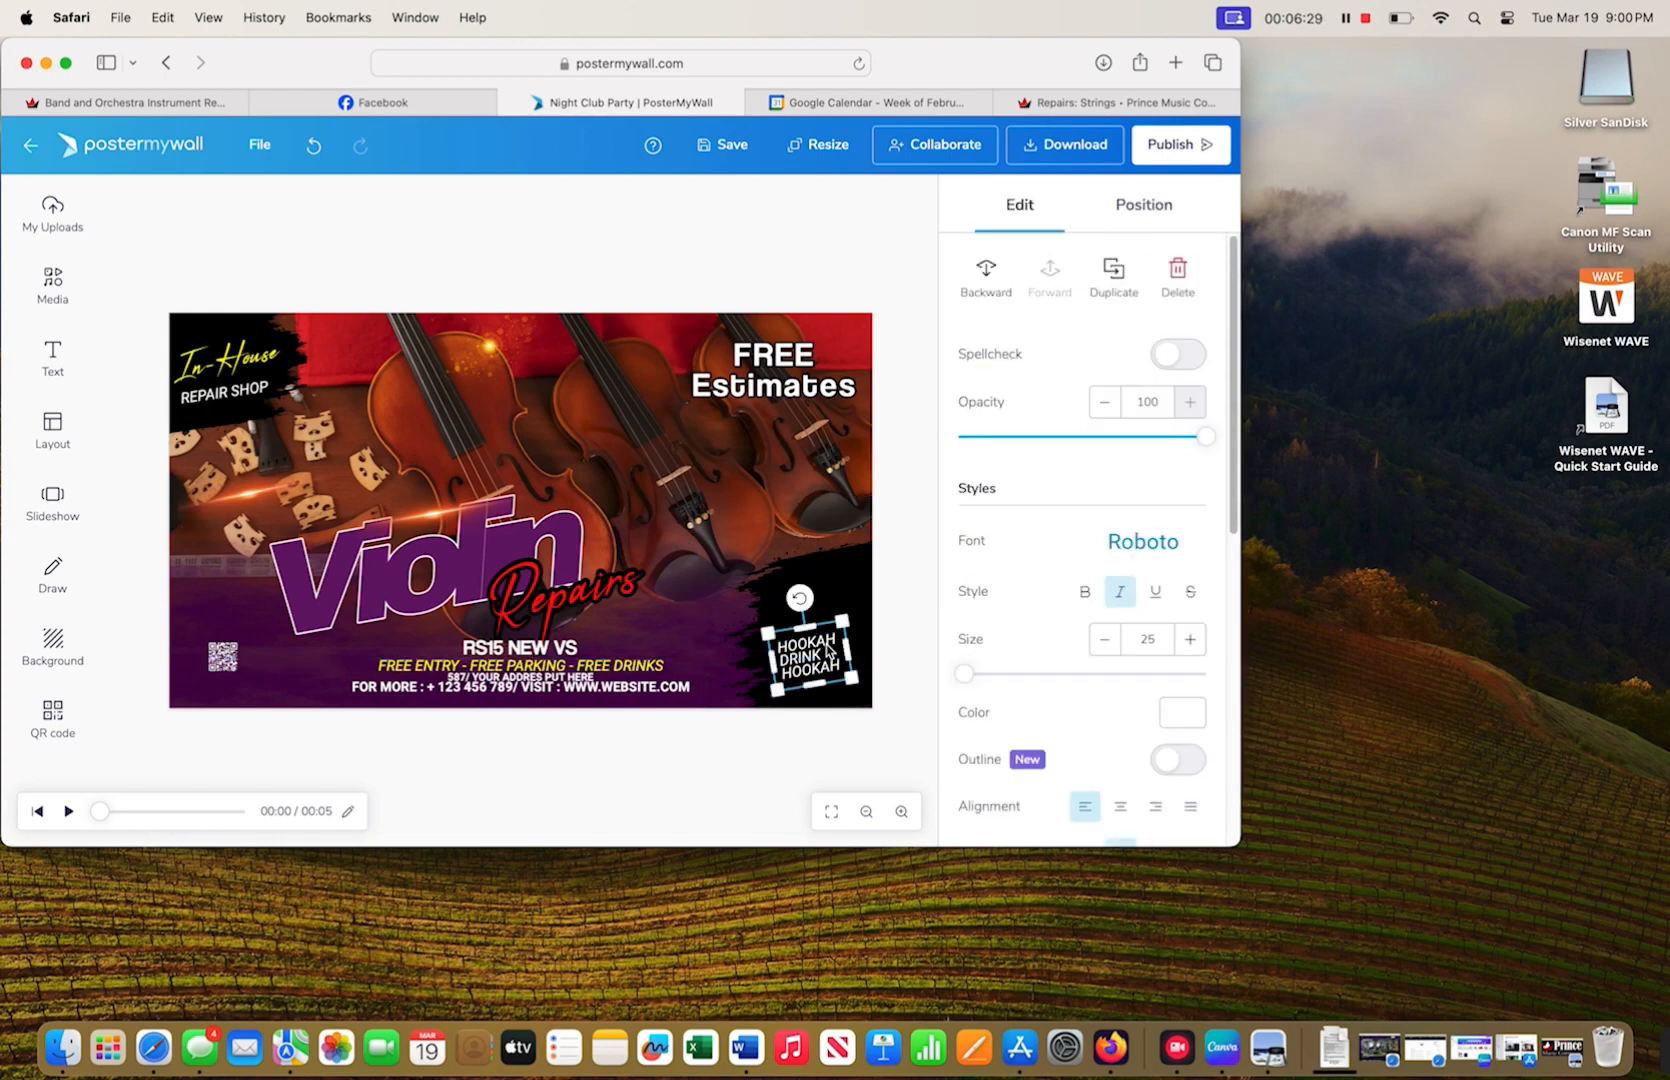
{"action": "key", "text": "Delete"}
{"action": "left_click", "coordinate": [52, 212]}
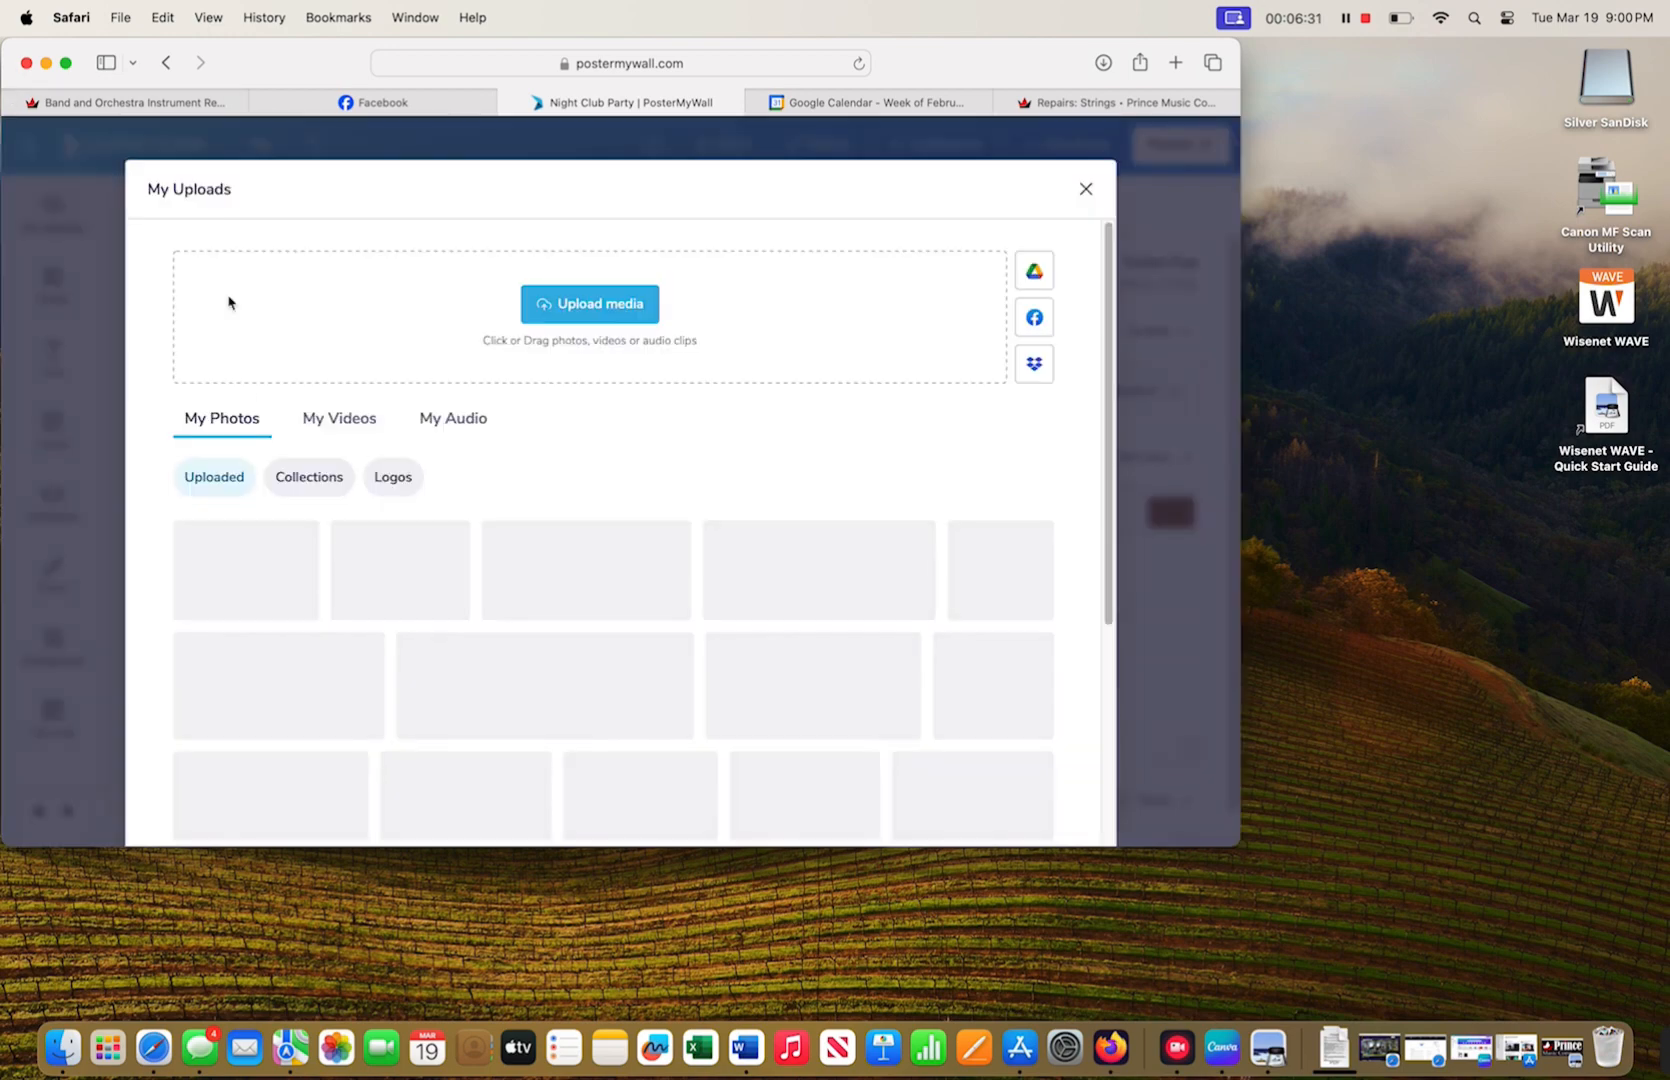
- Place the Prince Music Company logo, shrink it, and move it to the lower-right corner
{"action": "left_click", "coordinate": [418, 615]}
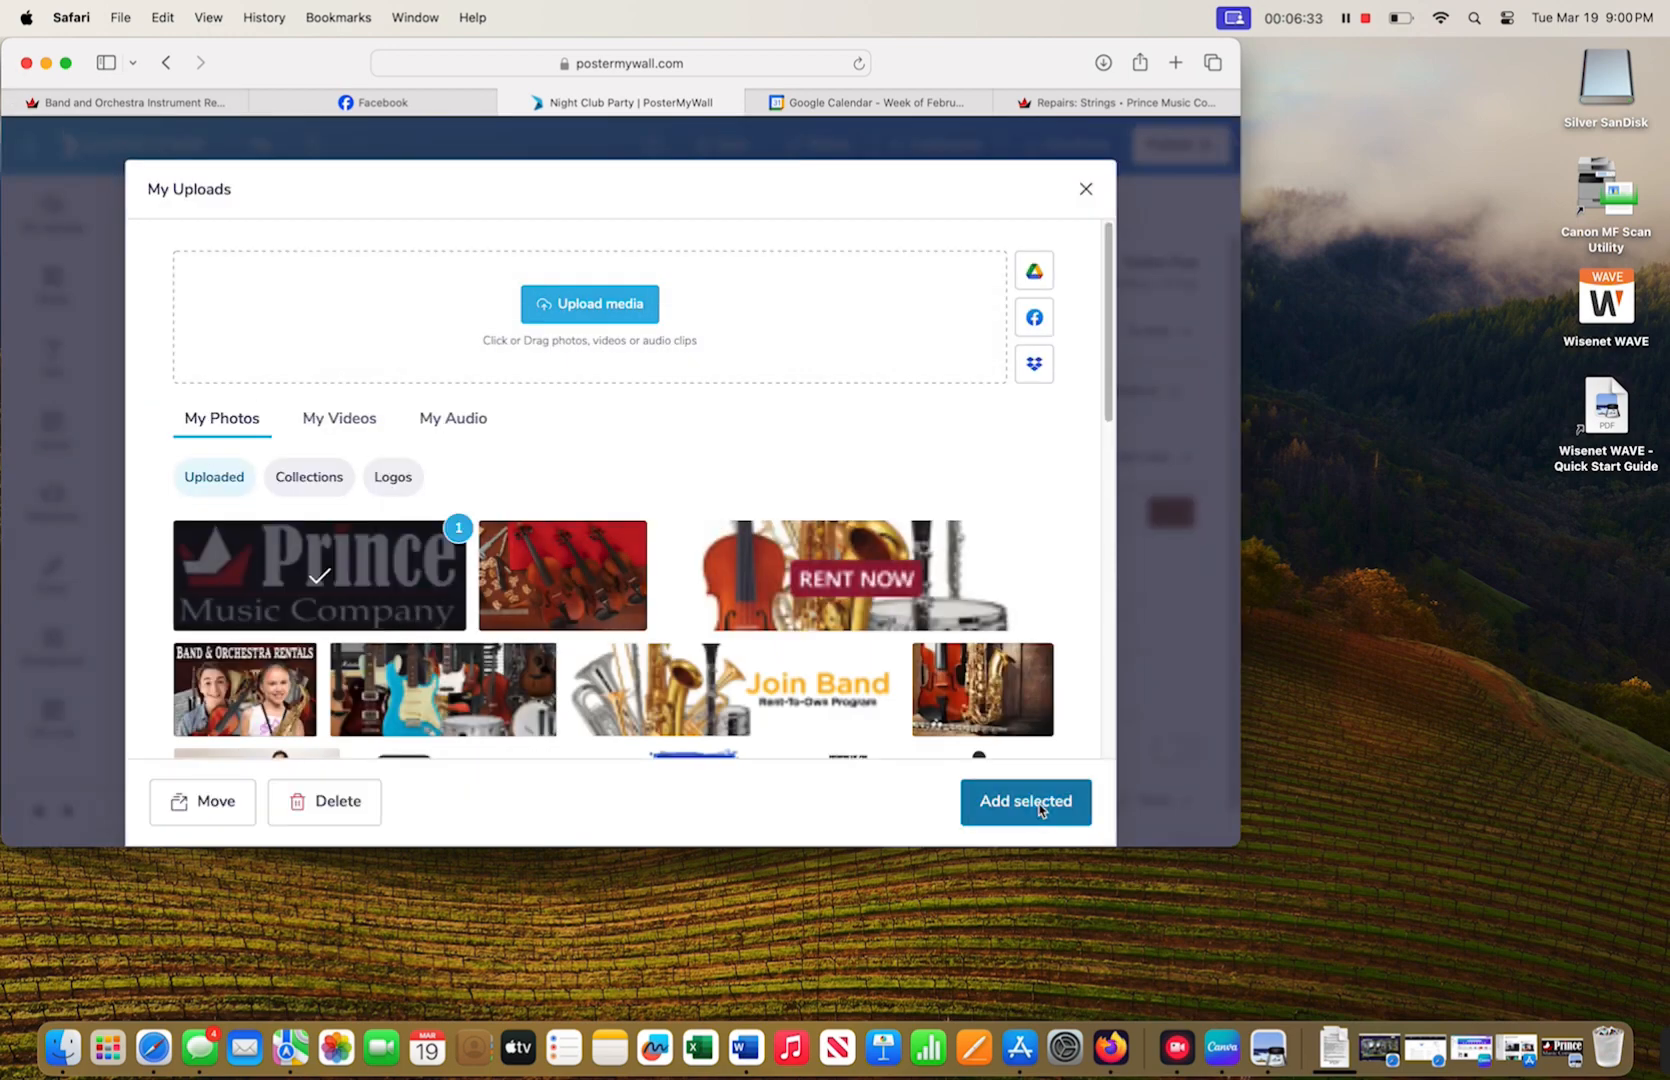
{"action": "left_click", "coordinate": [1030, 805]}
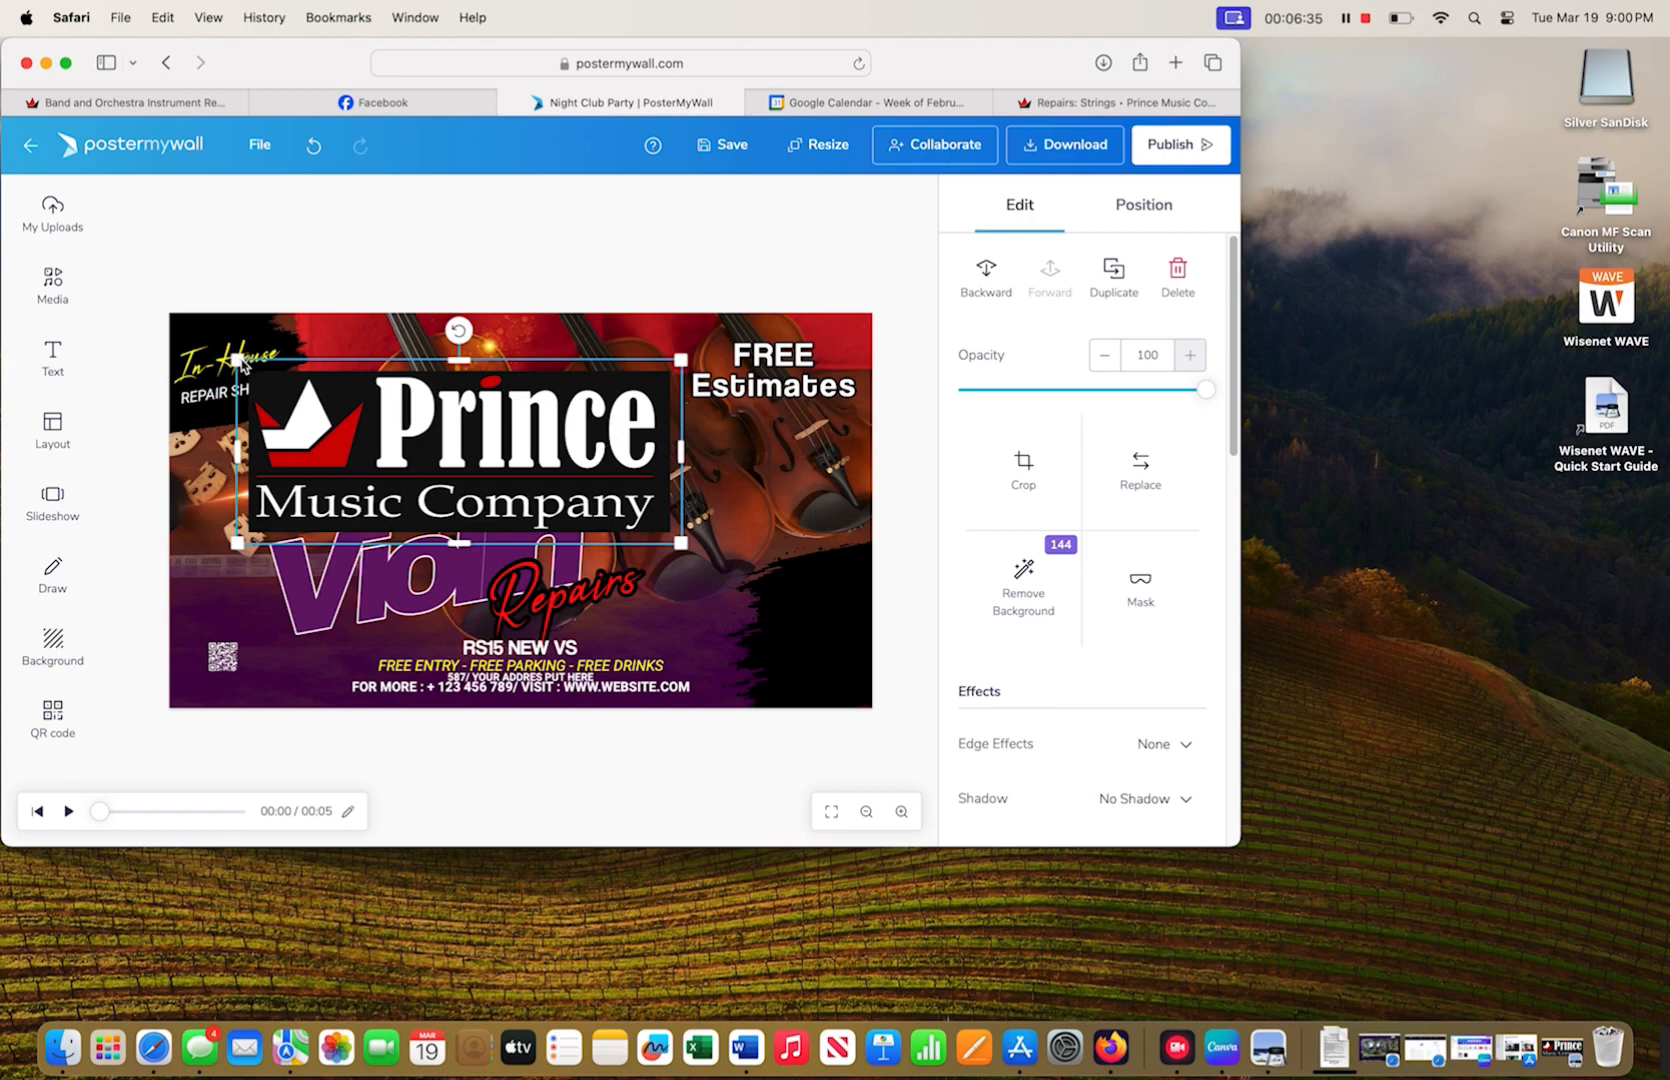
{"action": "left_click_drag", "start_coordinate": [240, 365], "coordinate": [503, 469]}
{"action": "mouse_move", "coordinate": [600, 508]}
{"action": "left_mouse_down"}
{"action": "mouse_move", "coordinate": [835, 637]}
{"action": "mouse_move", "coordinate": [630, 648]}
{"action": "left_mouse_up"}
- Pull the black brush stroke lower and shrink the logo slightly on top of it
{"action": "left_click", "coordinate": [701, 652]}
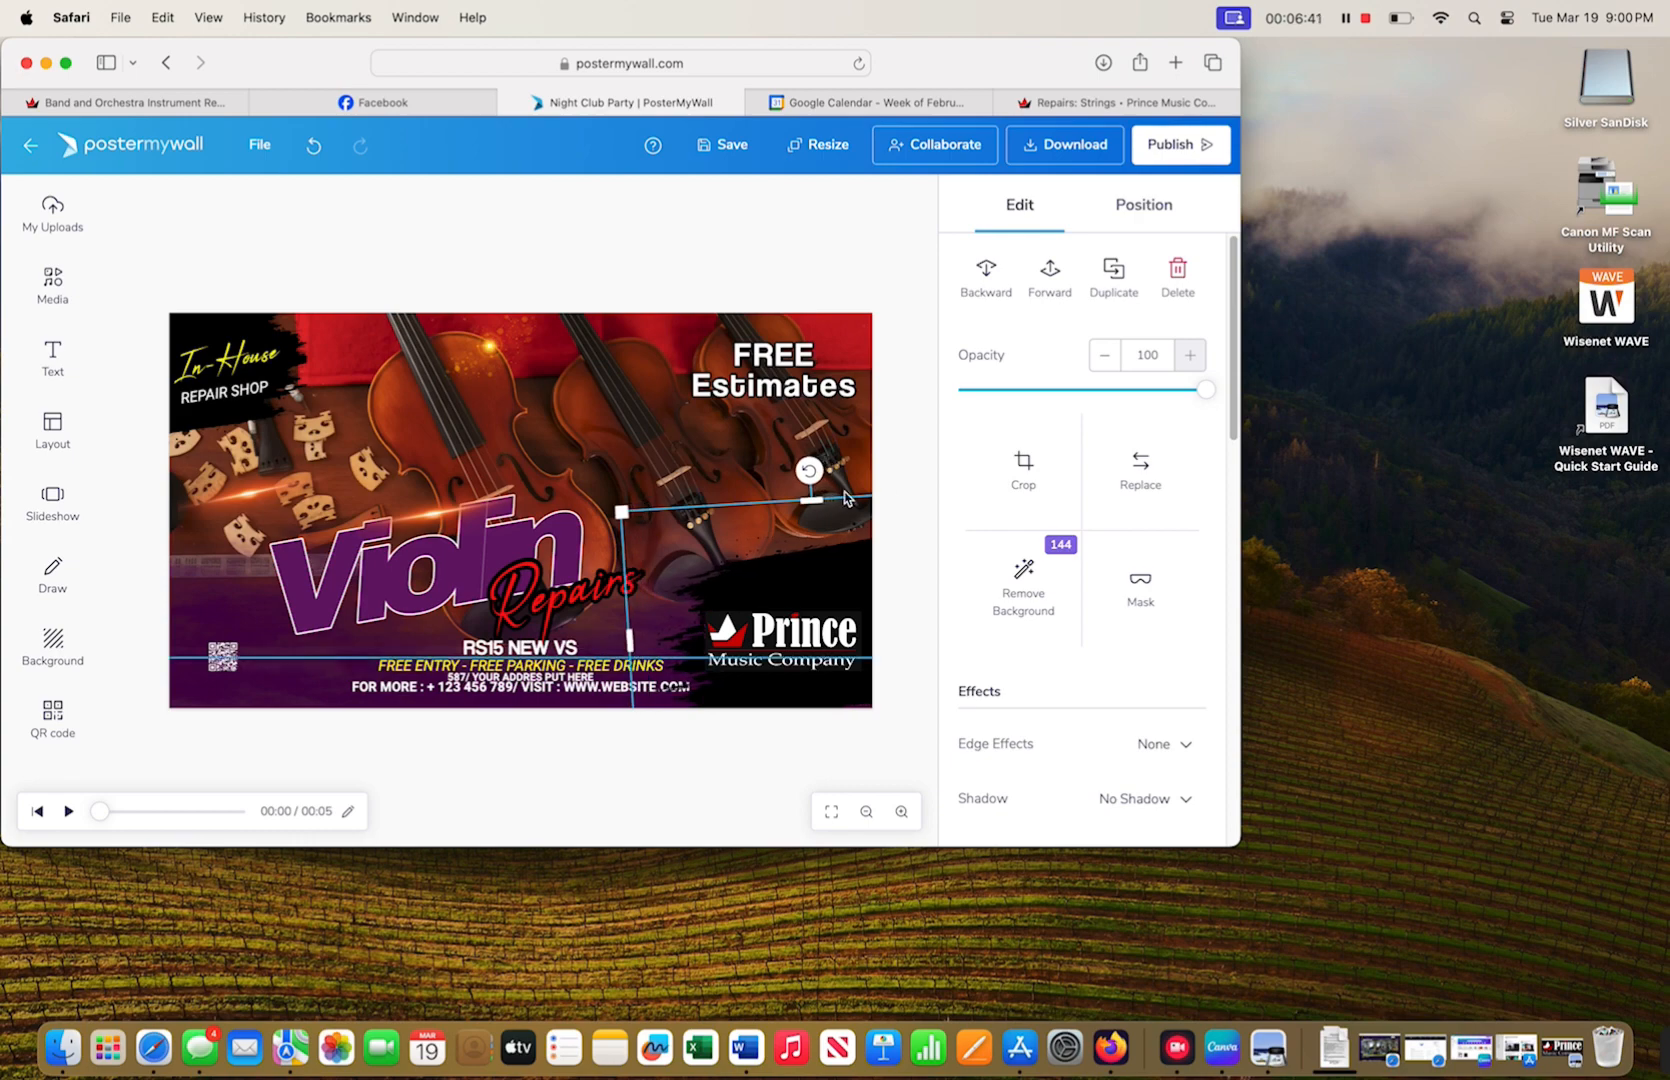
{"action": "left_click_drag", "start_coordinate": [813, 500], "coordinate": [810, 548]}
{"action": "left_click", "coordinate": [806, 640]}
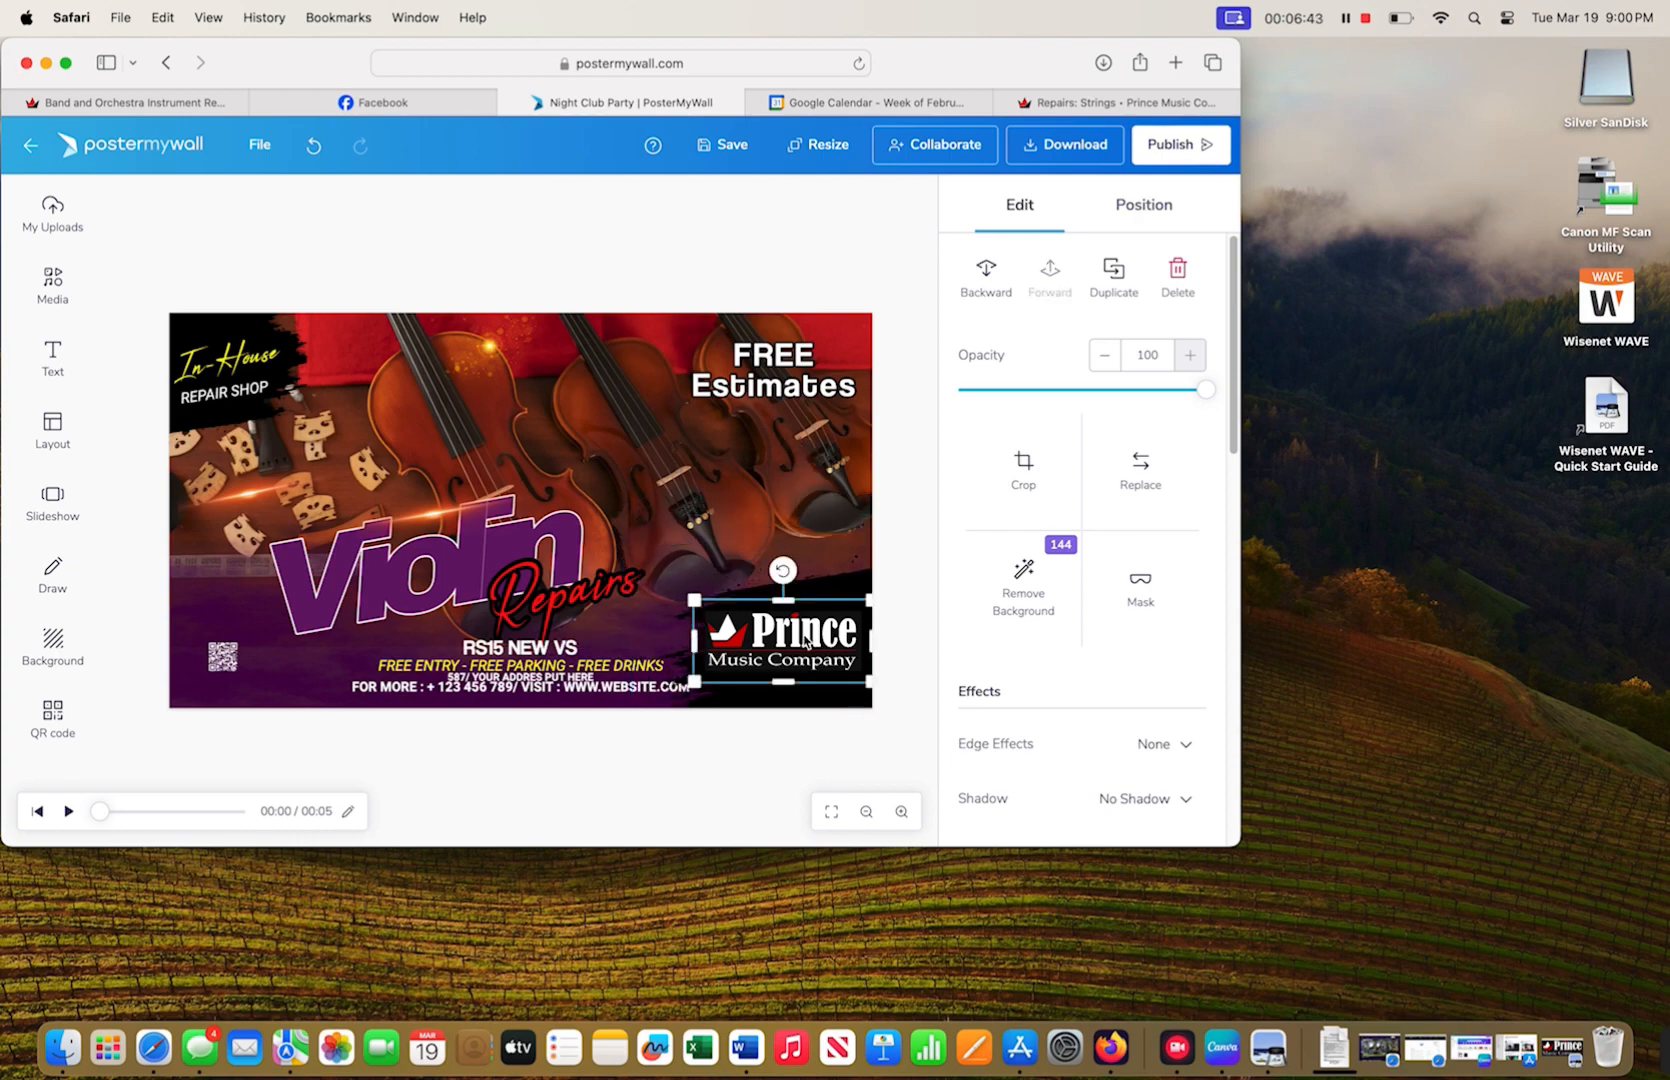
{"action": "left_click_drag", "start_coordinate": [806, 642], "coordinate": [809, 645]}
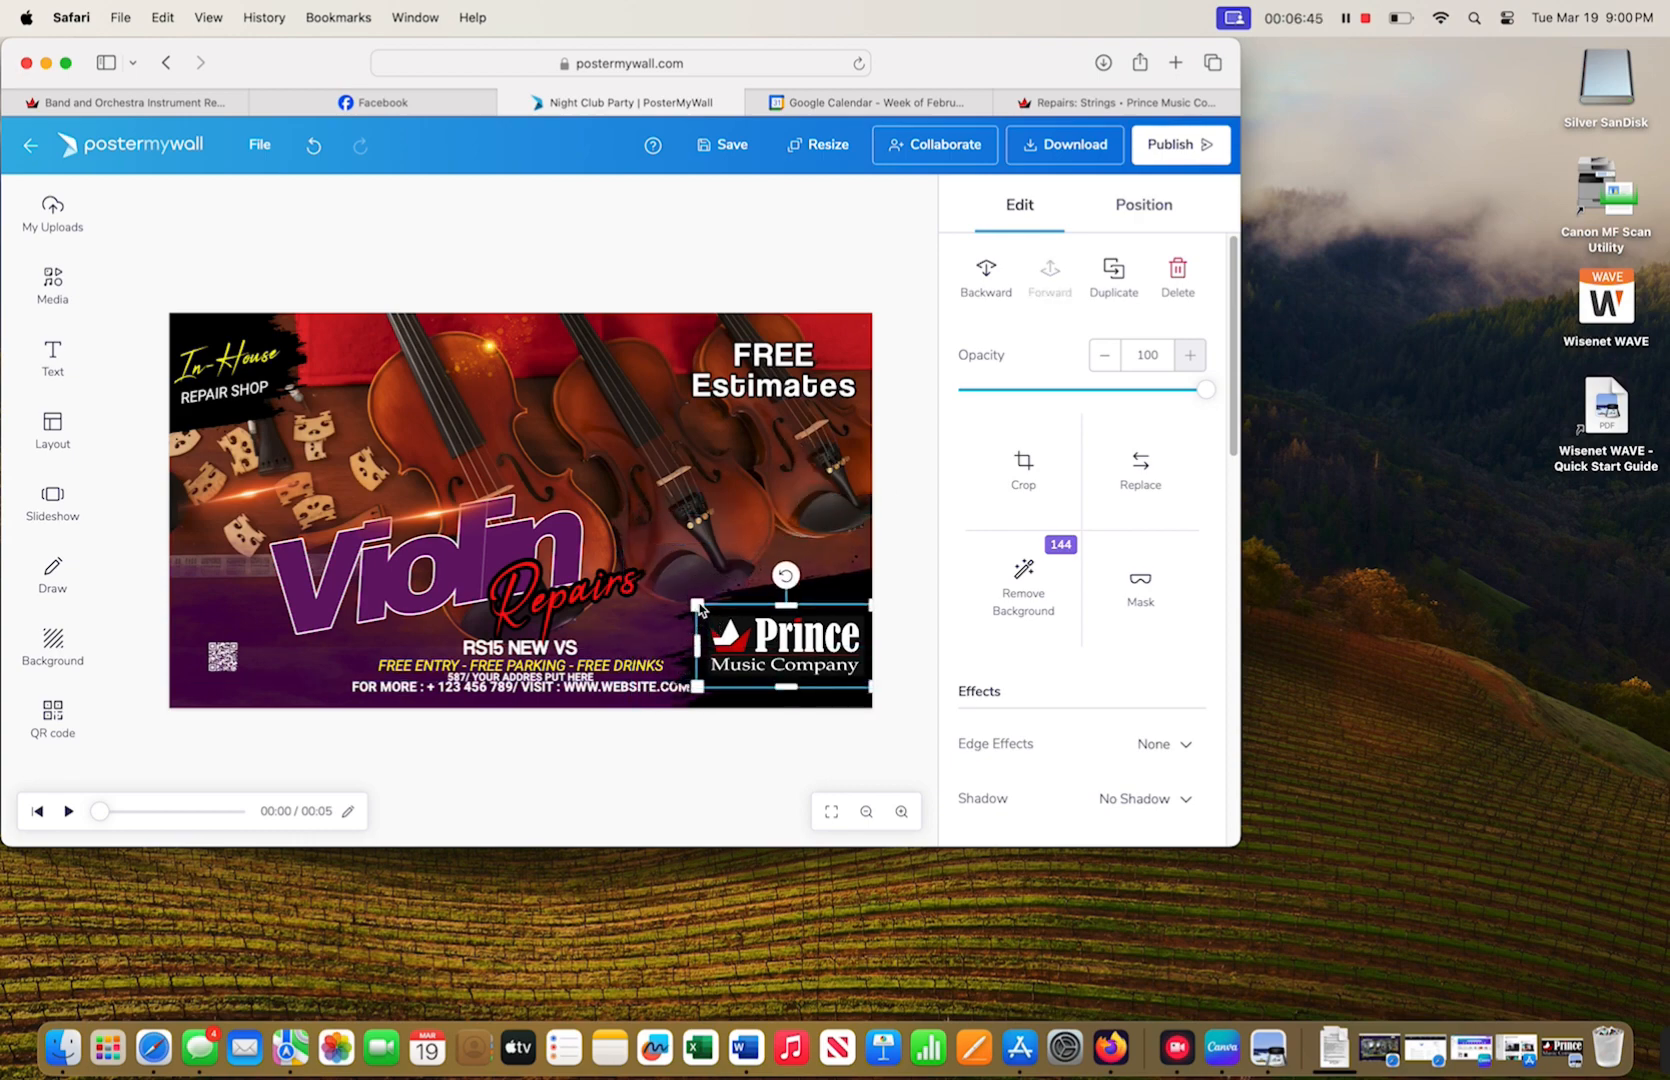
{"action": "left_click_drag", "start_coordinate": [699, 606], "coordinate": [715, 614]}
- Nudge the logo into final position and inspect the overlay and box elements behind it
{"action": "left_click", "coordinate": [688, 642]}
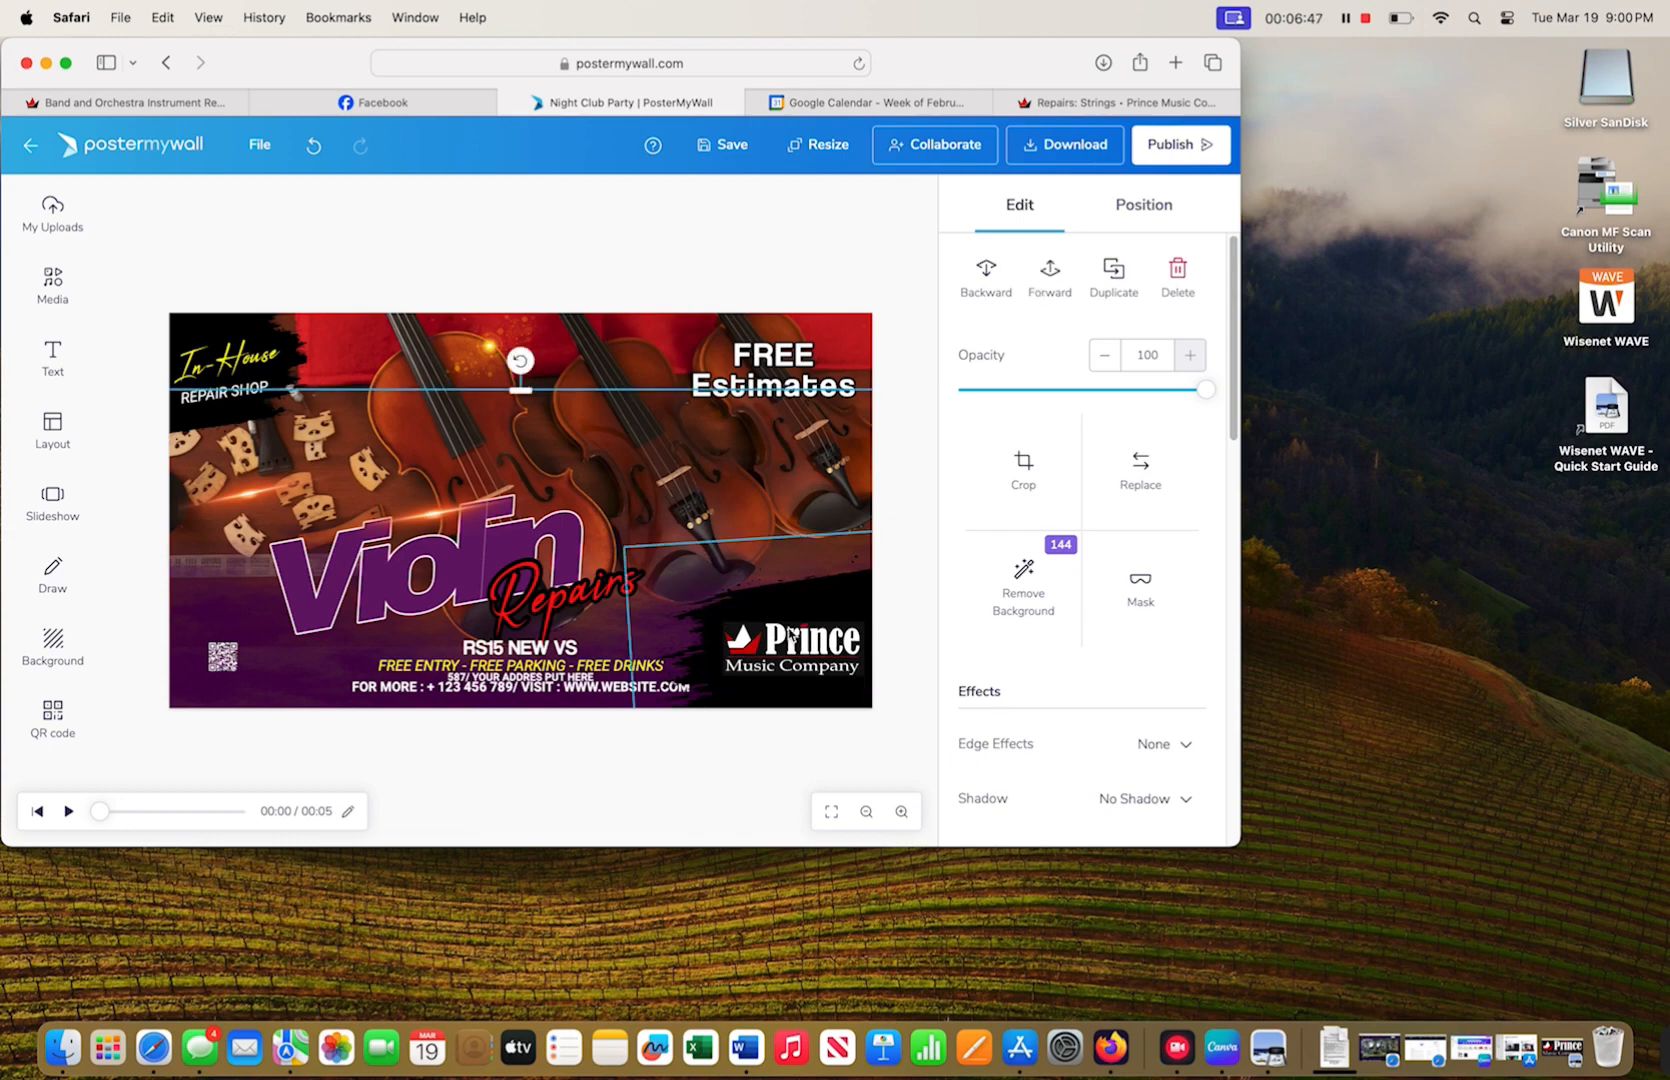
{"action": "left_click", "coordinate": [792, 636]}
{"action": "left_click_drag", "start_coordinate": [803, 654], "coordinate": [798, 657]}
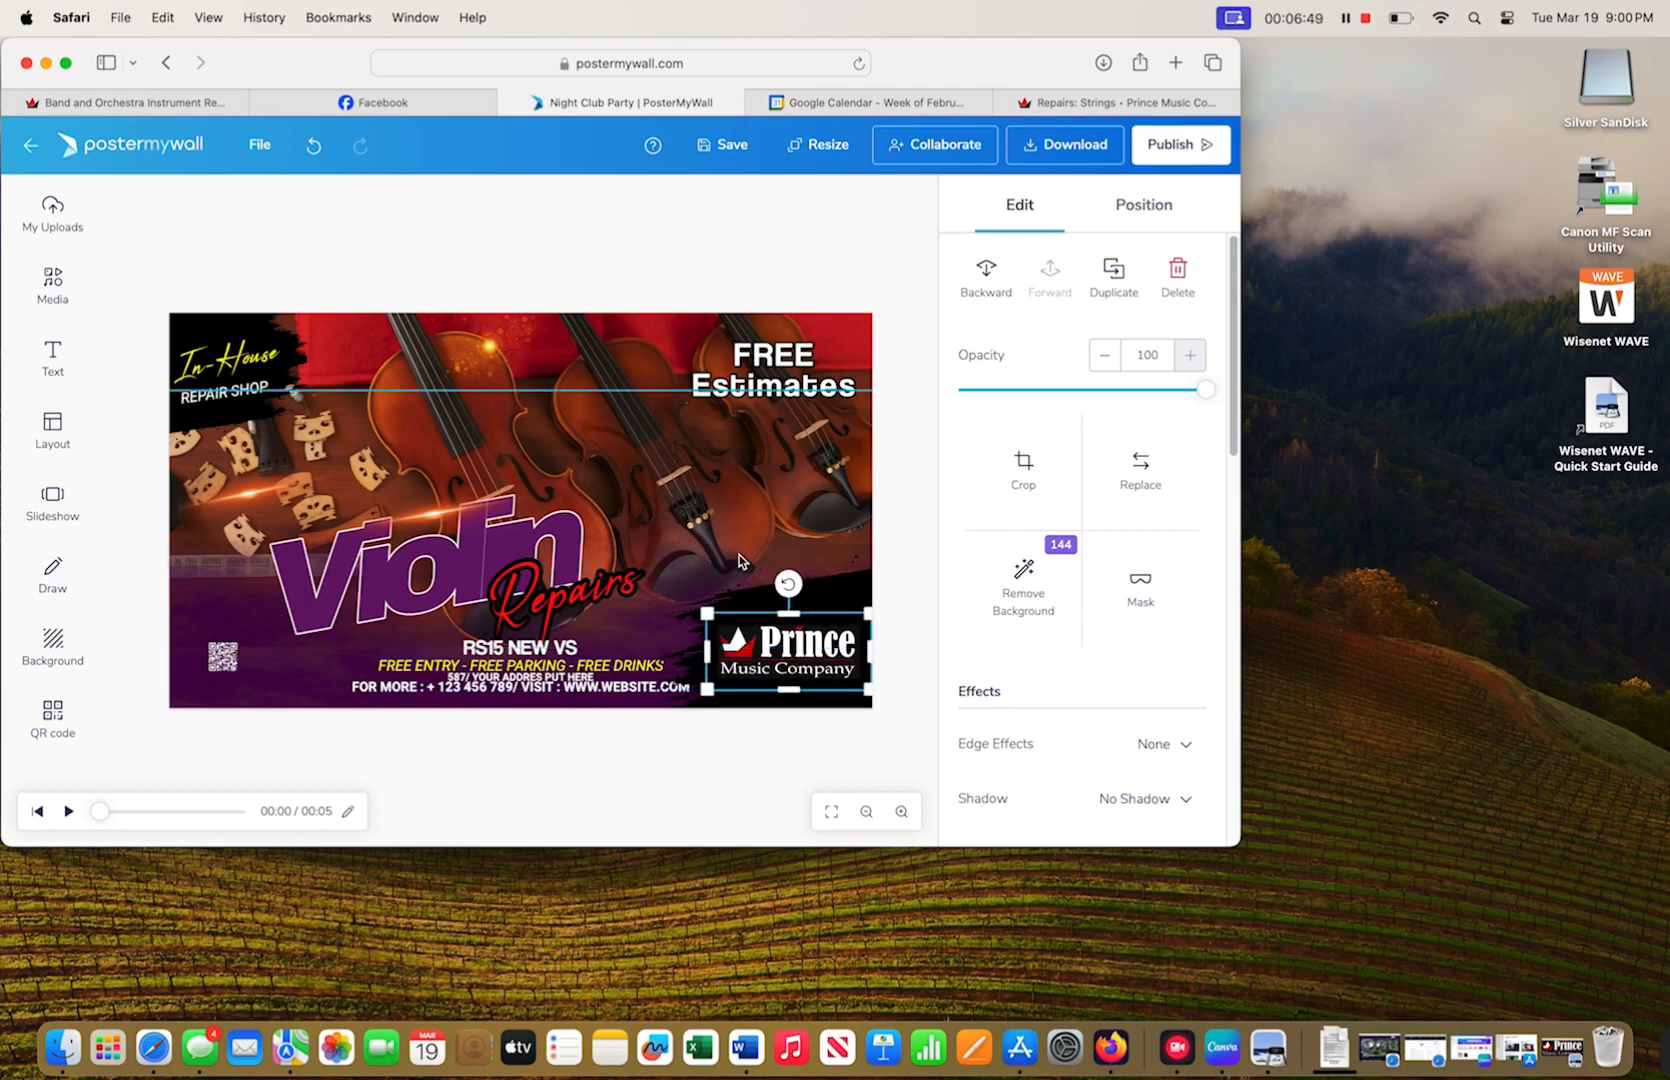
{"action": "left_click", "coordinate": [740, 560]}
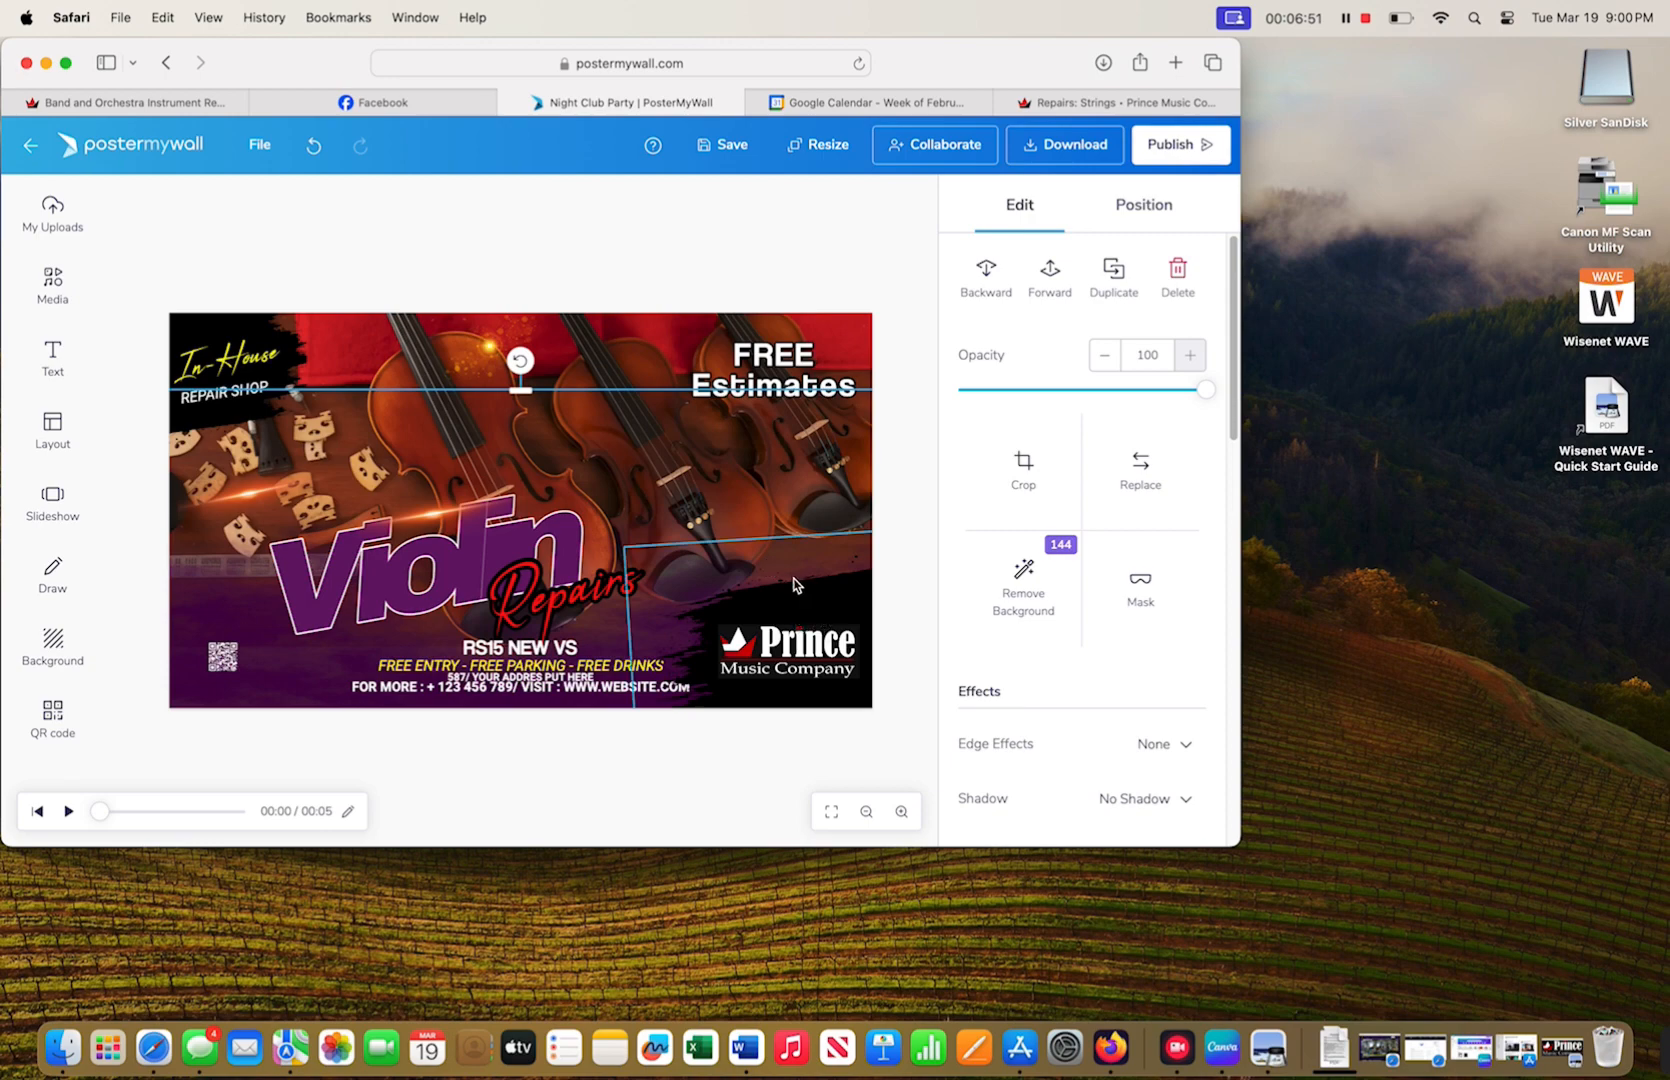
{"action": "left_click", "coordinate": [797, 545]}
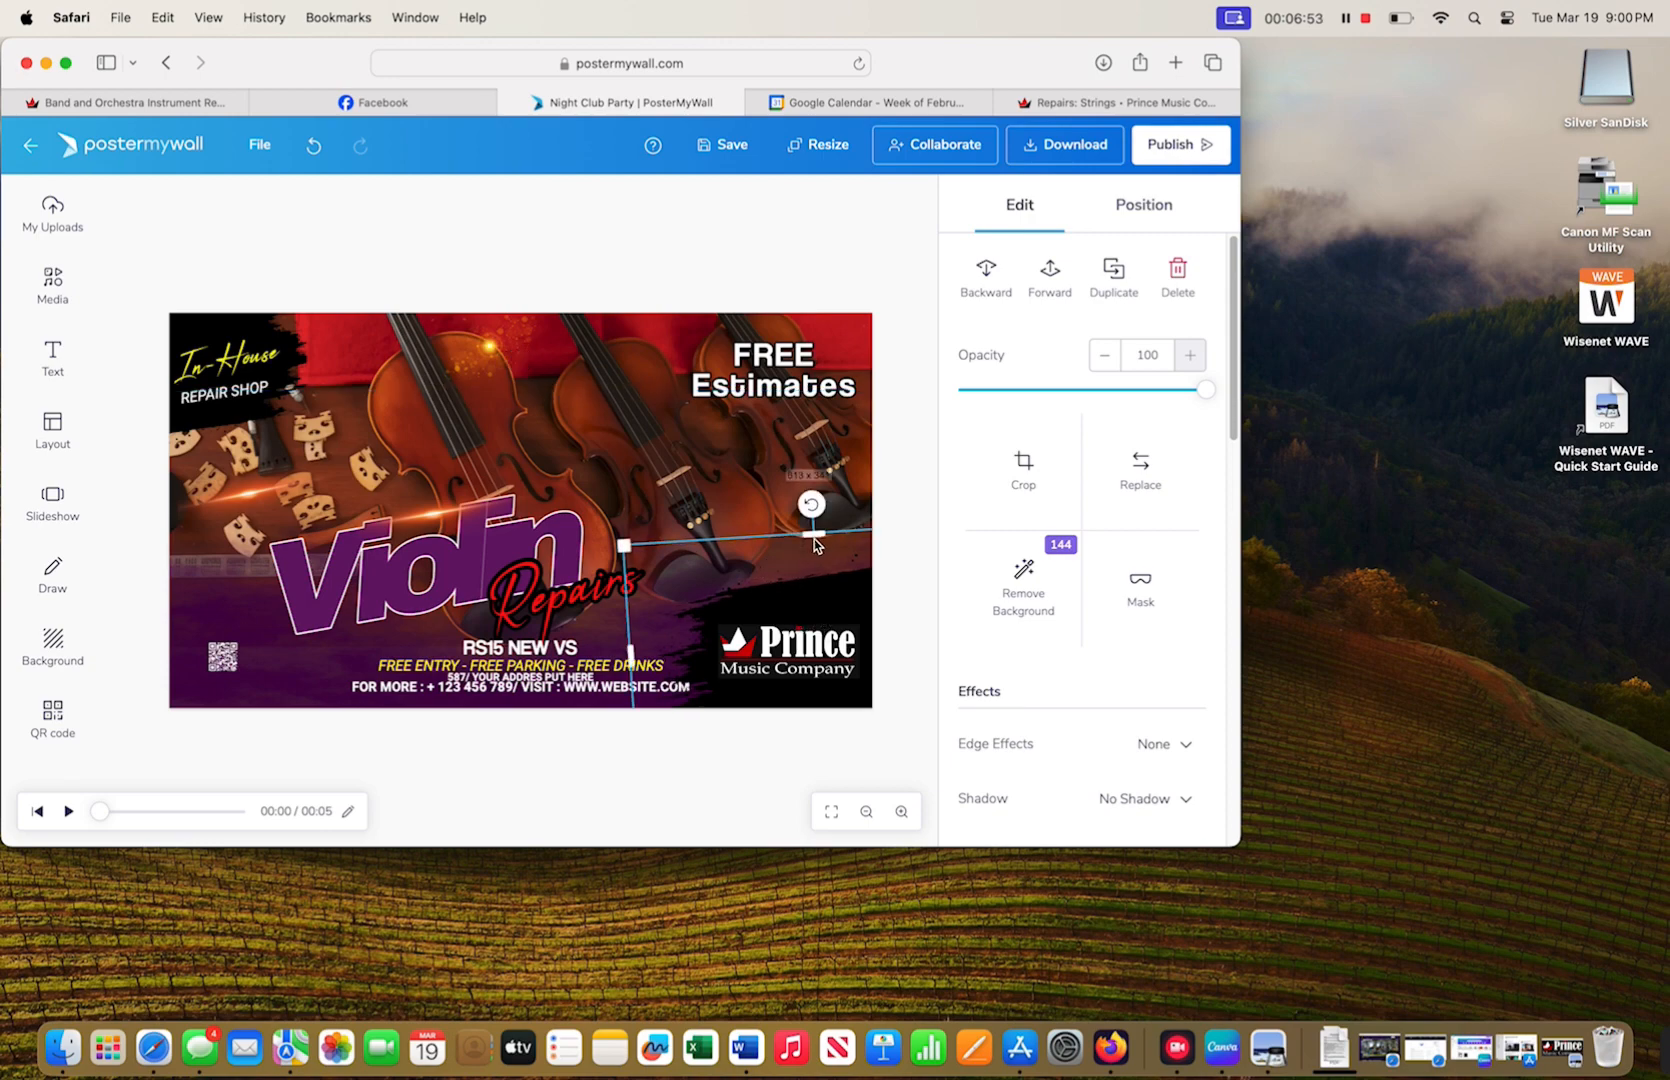
{"action": "left_click", "coordinate": [735, 520]}
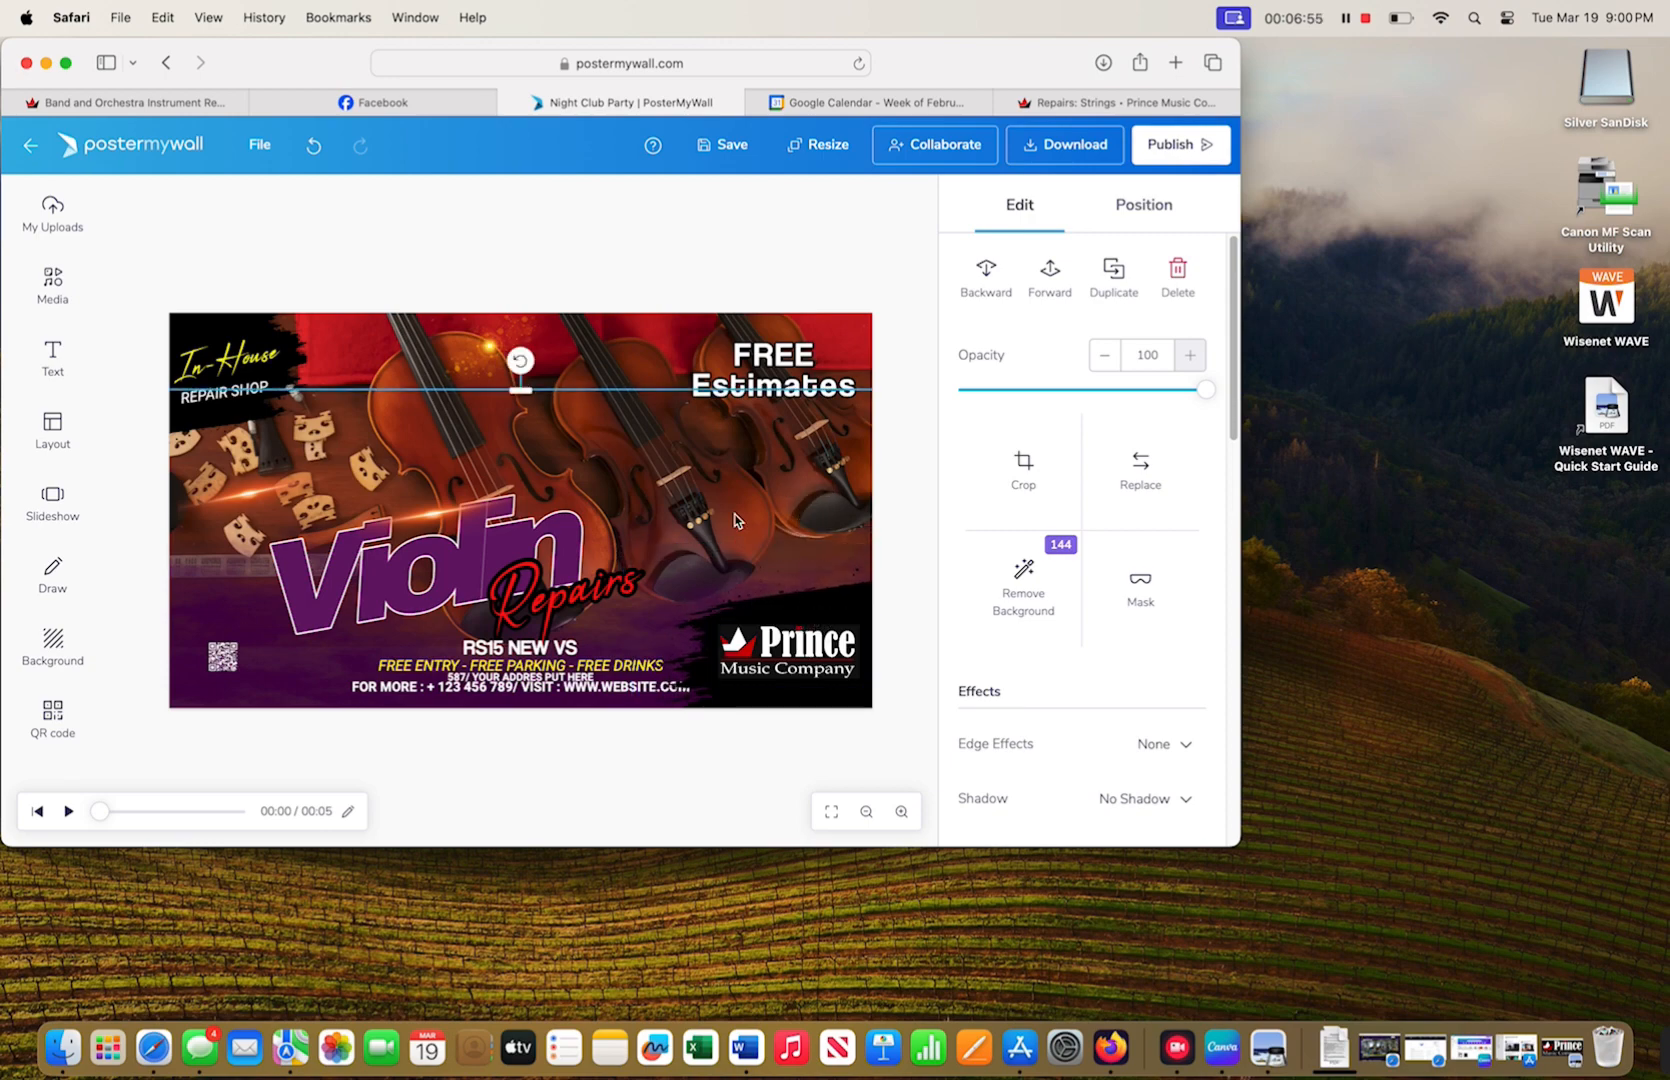
{"action": "left_click", "coordinate": [505, 648]}
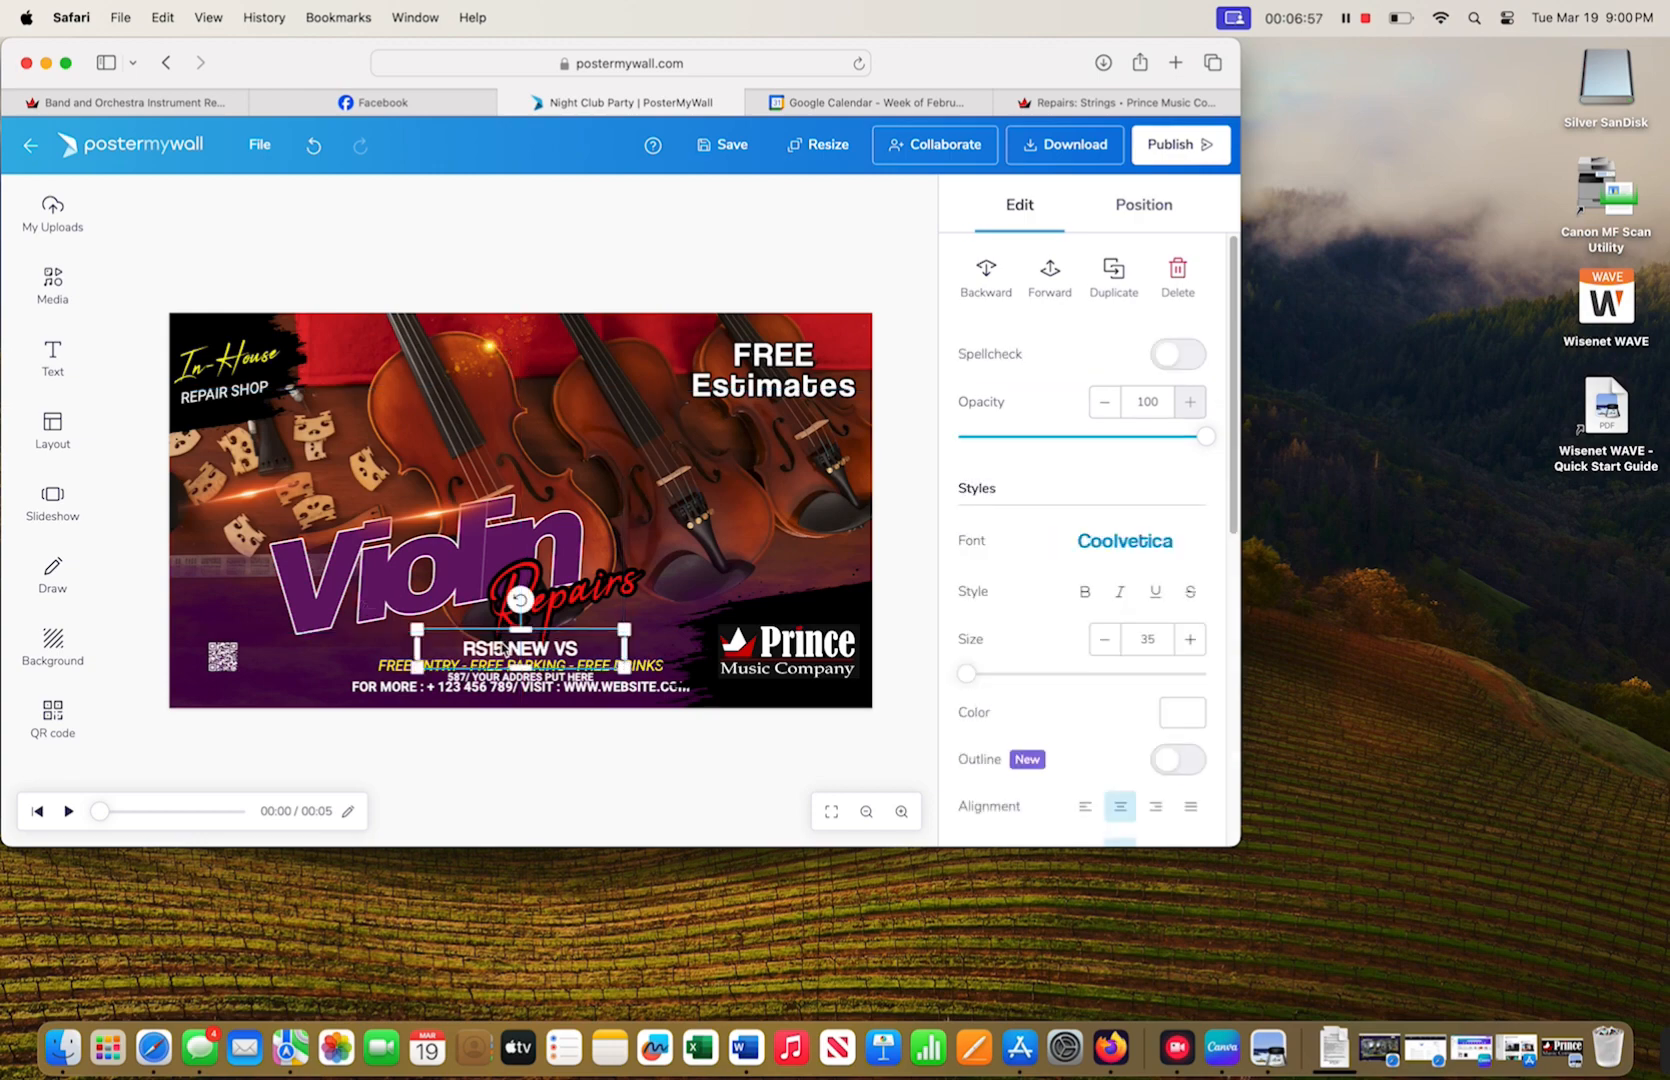
- Mark the QR code's current link and go to the Prince Music repairs page
{"action": "left_click", "coordinate": [222, 656]}
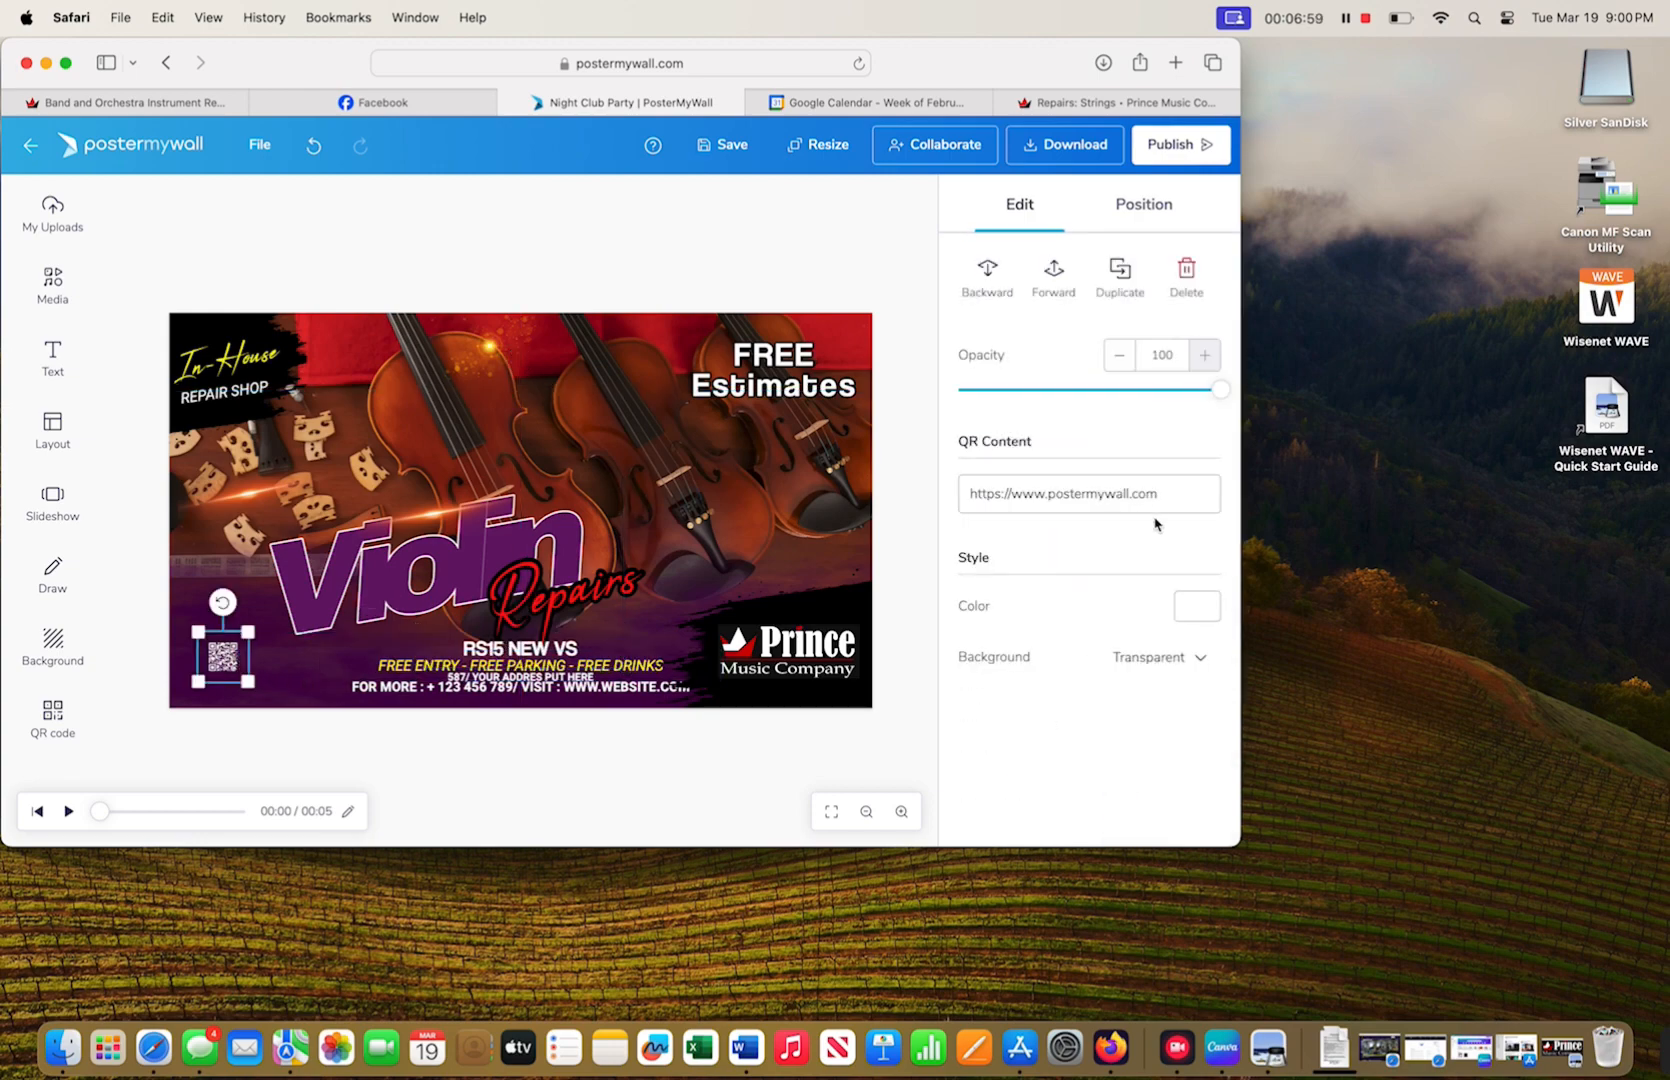
{"action": "left_click_drag", "start_coordinate": [1159, 493], "coordinate": [955, 503]}
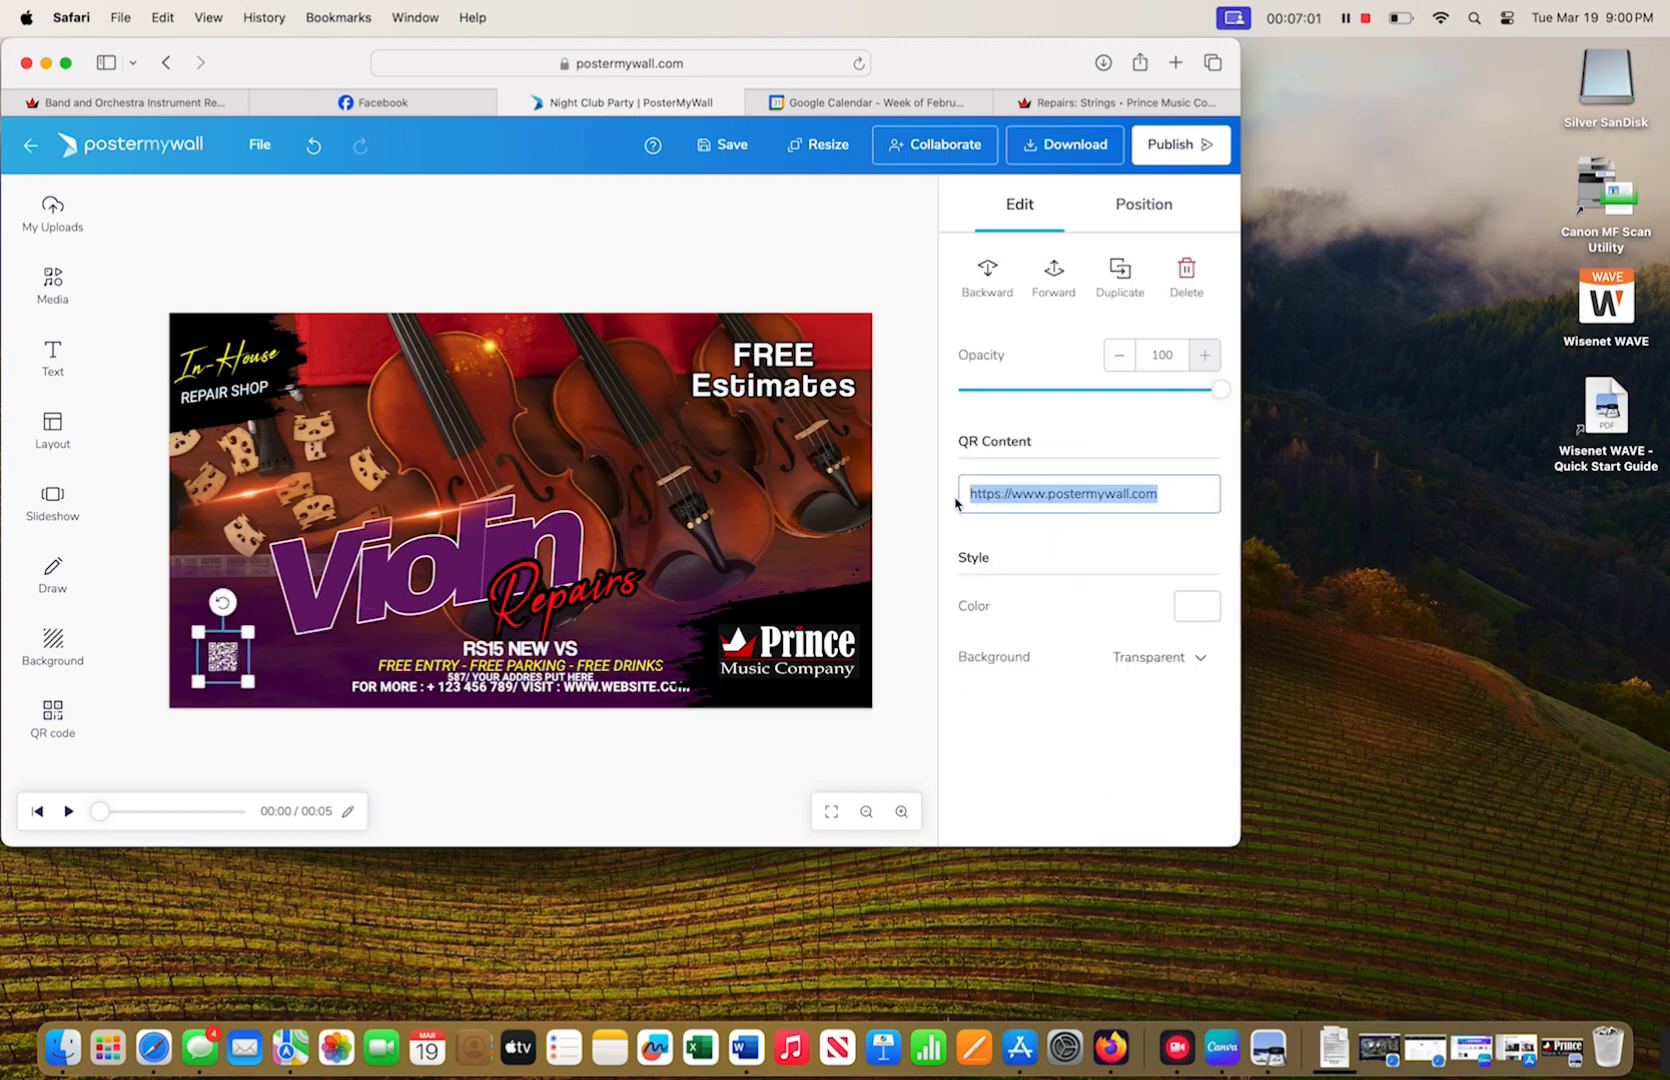
{"action": "left_click", "coordinate": [1045, 105]}
{"action": "left_click", "coordinate": [769, 64]}
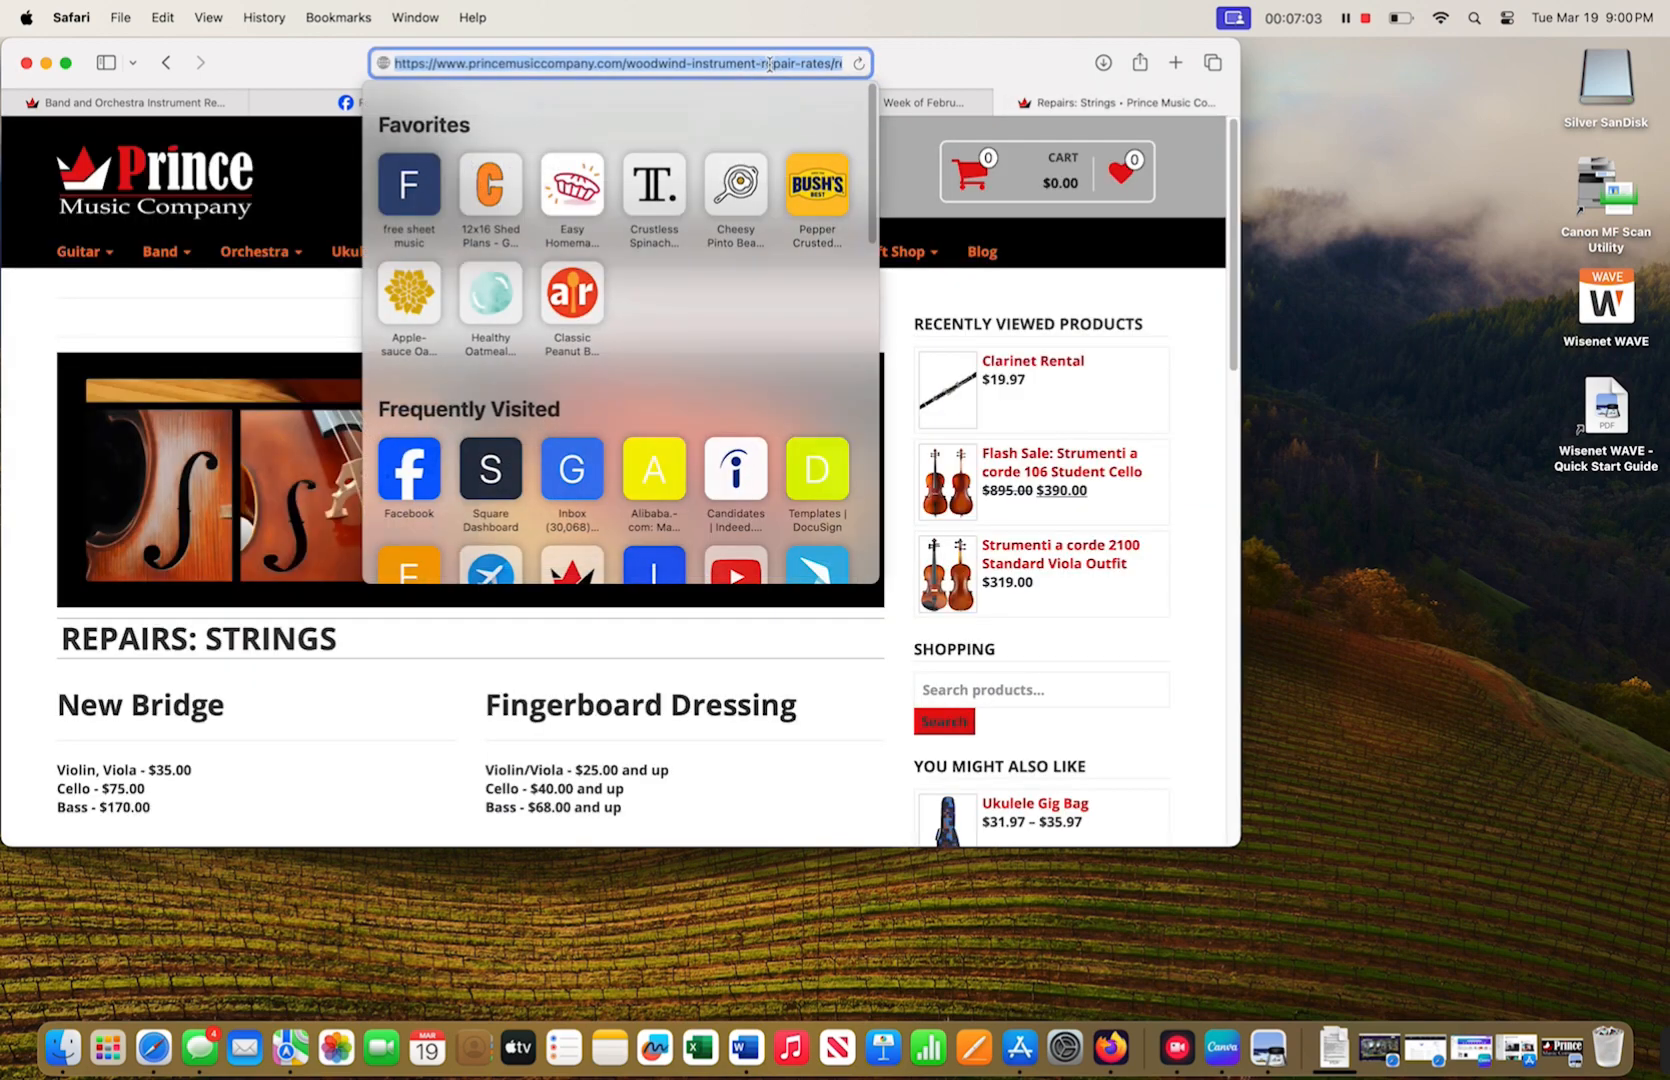
{"action": "left_click", "coordinate": [947, 140]}
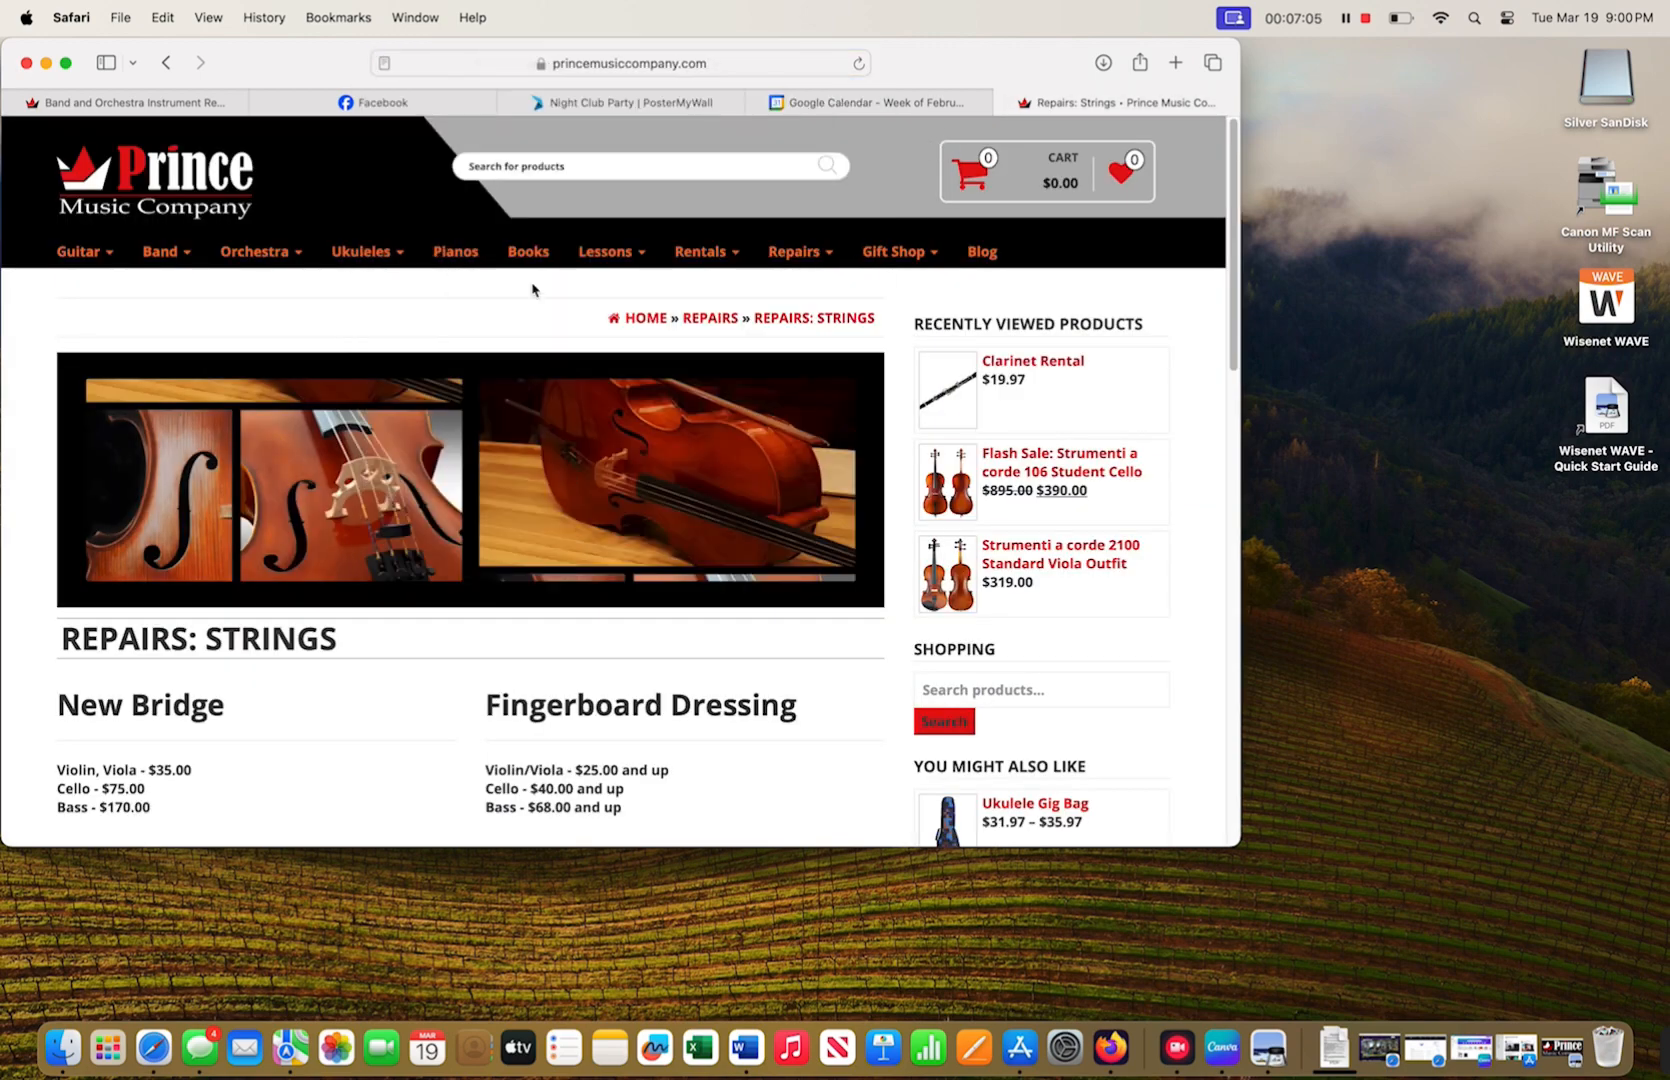
{"action": "mouse_move", "coordinate": [803, 252]}
{"action": "left_click", "coordinate": [816, 330]}
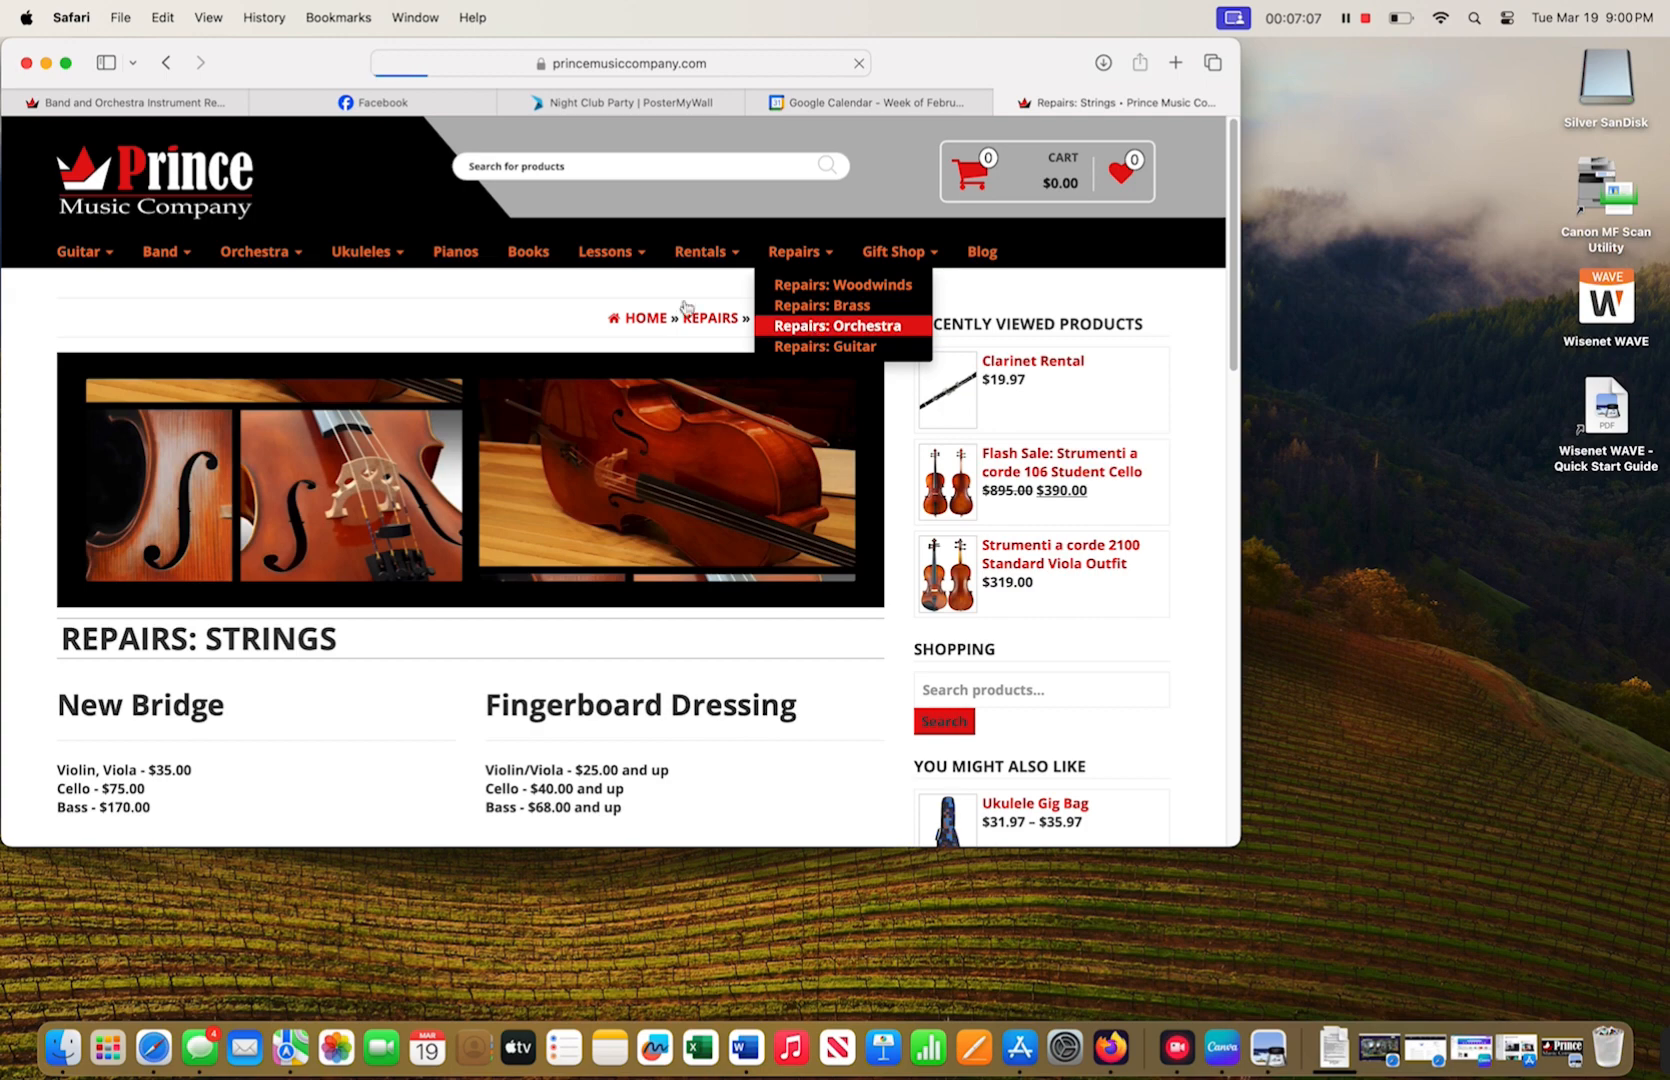
- Copy the Repairs: Strings page address and return to the PosterMyWall editor
{"action": "scroll", "coordinate": [632, 560], "scroll_direction": "down", "scroll_amount": 3}
{"action": "scroll", "coordinate": [632, 560], "scroll_direction": "down", "scroll_amount": 4}
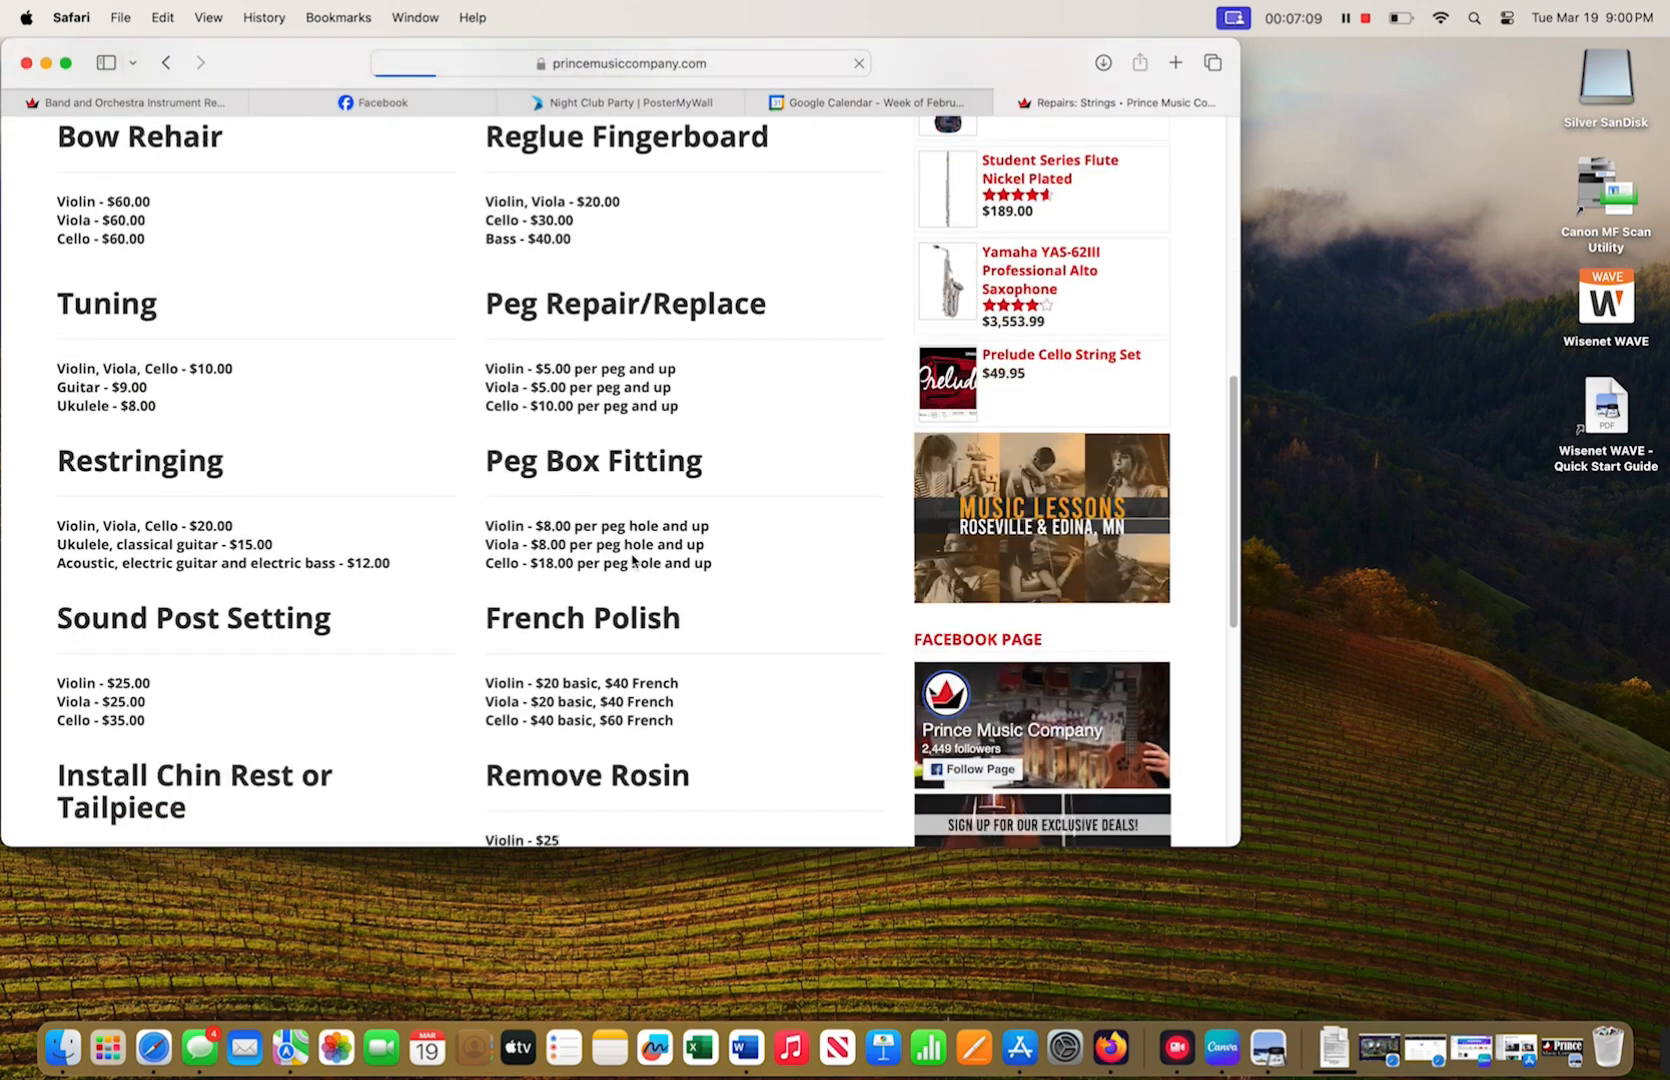
{"action": "scroll", "coordinate": [621, 600], "scroll_direction": "up", "scroll_amount": 7}
{"action": "left_click", "coordinate": [621, 62]}
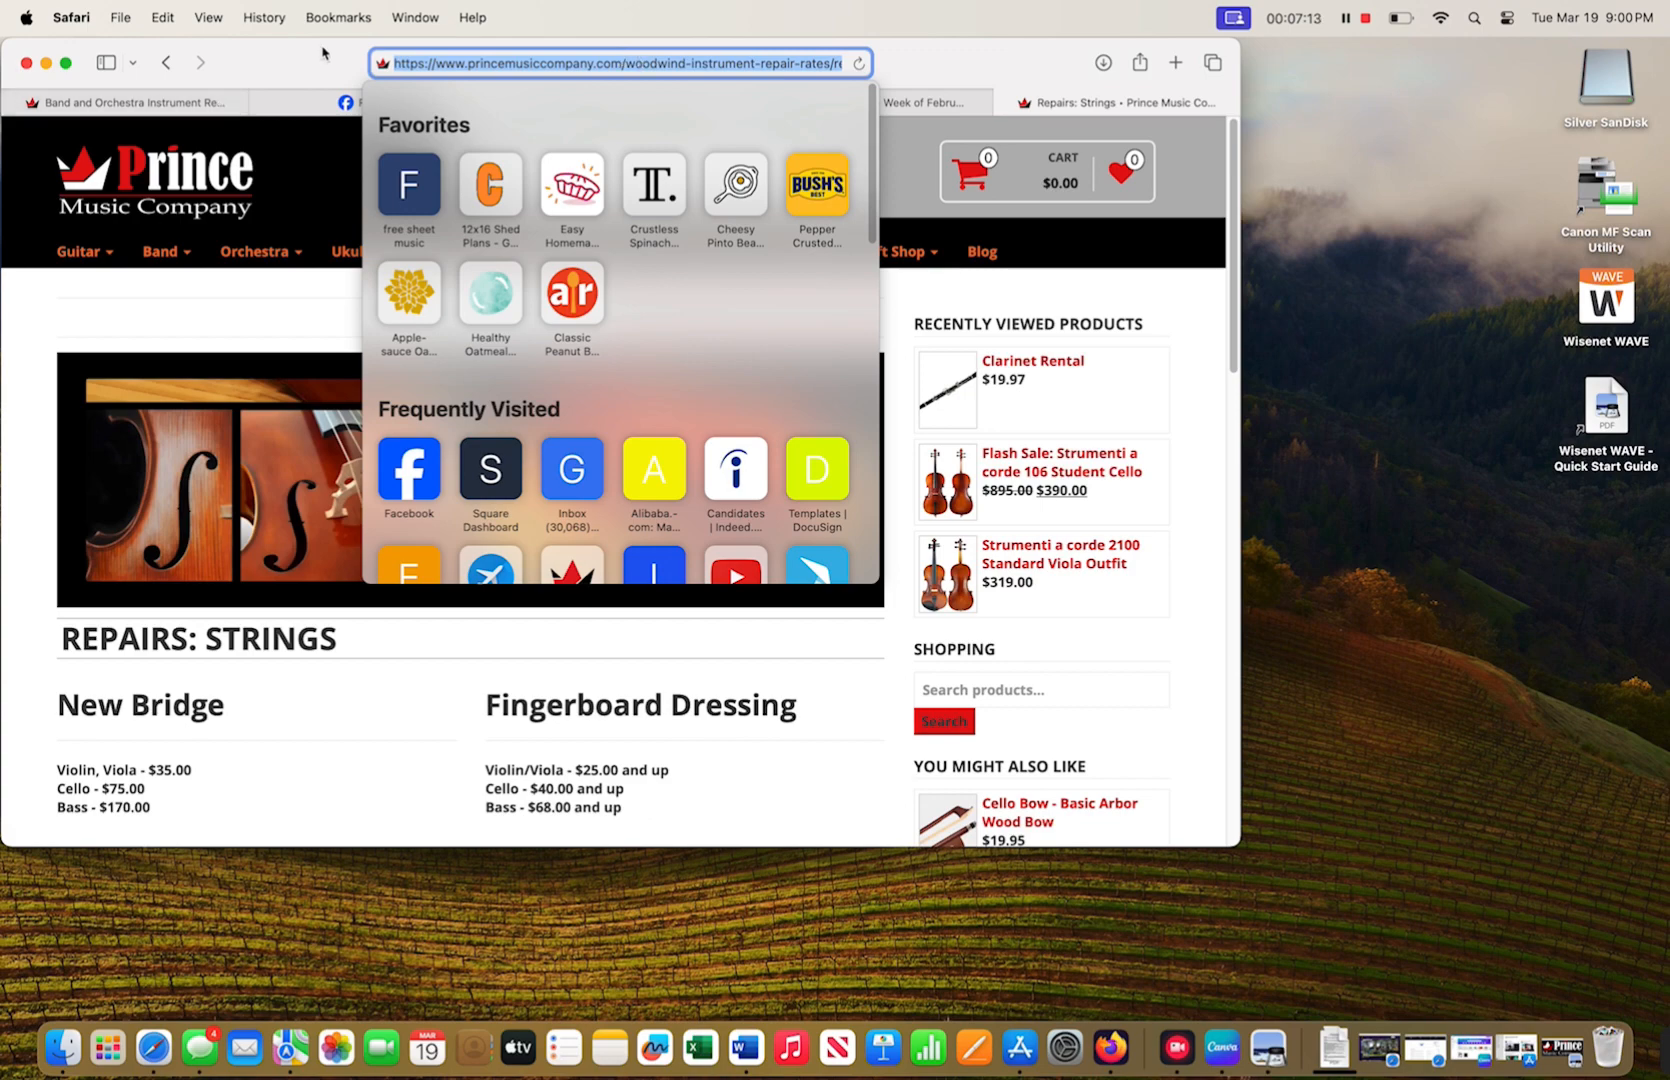
{"action": "key", "text": "Escape"}
{"action": "left_click", "coordinate": [578, 127]}
{"action": "left_click", "coordinate": [579, 104]}
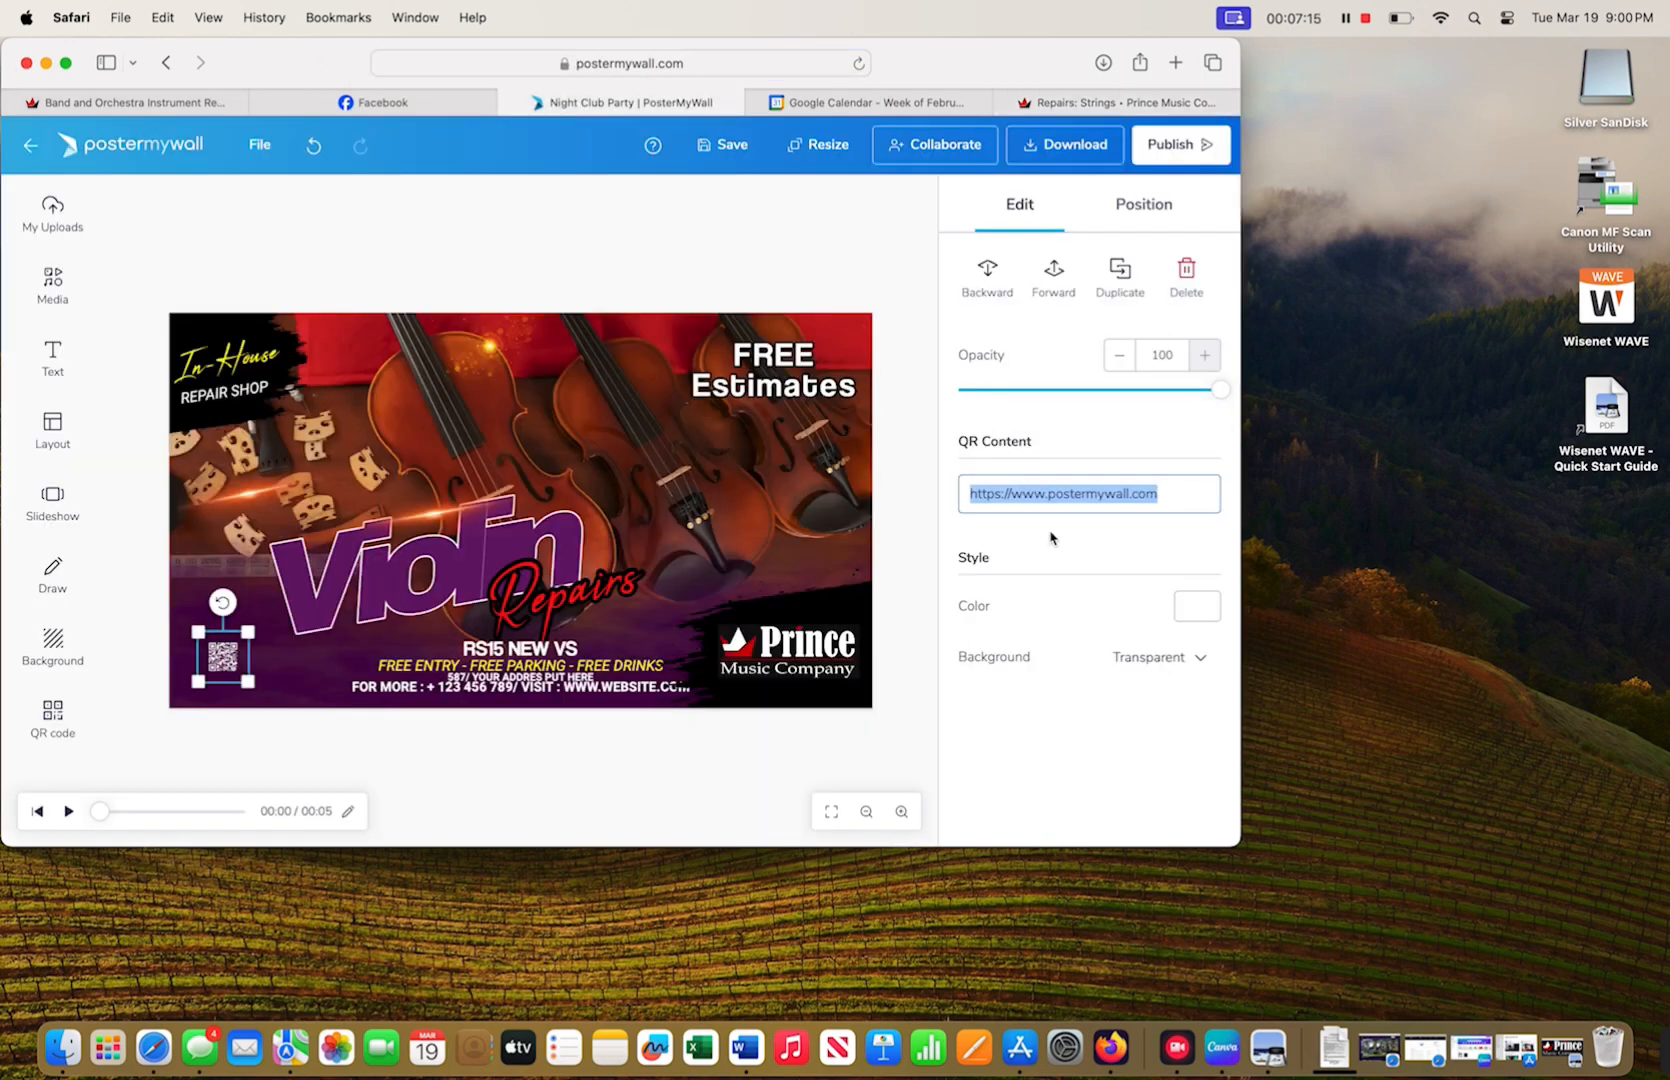
- Replace the QR code's link with the copied strings-repair page address
{"action": "key", "text": "BackSpace"}
{"action": "key", "text": "super+v"}
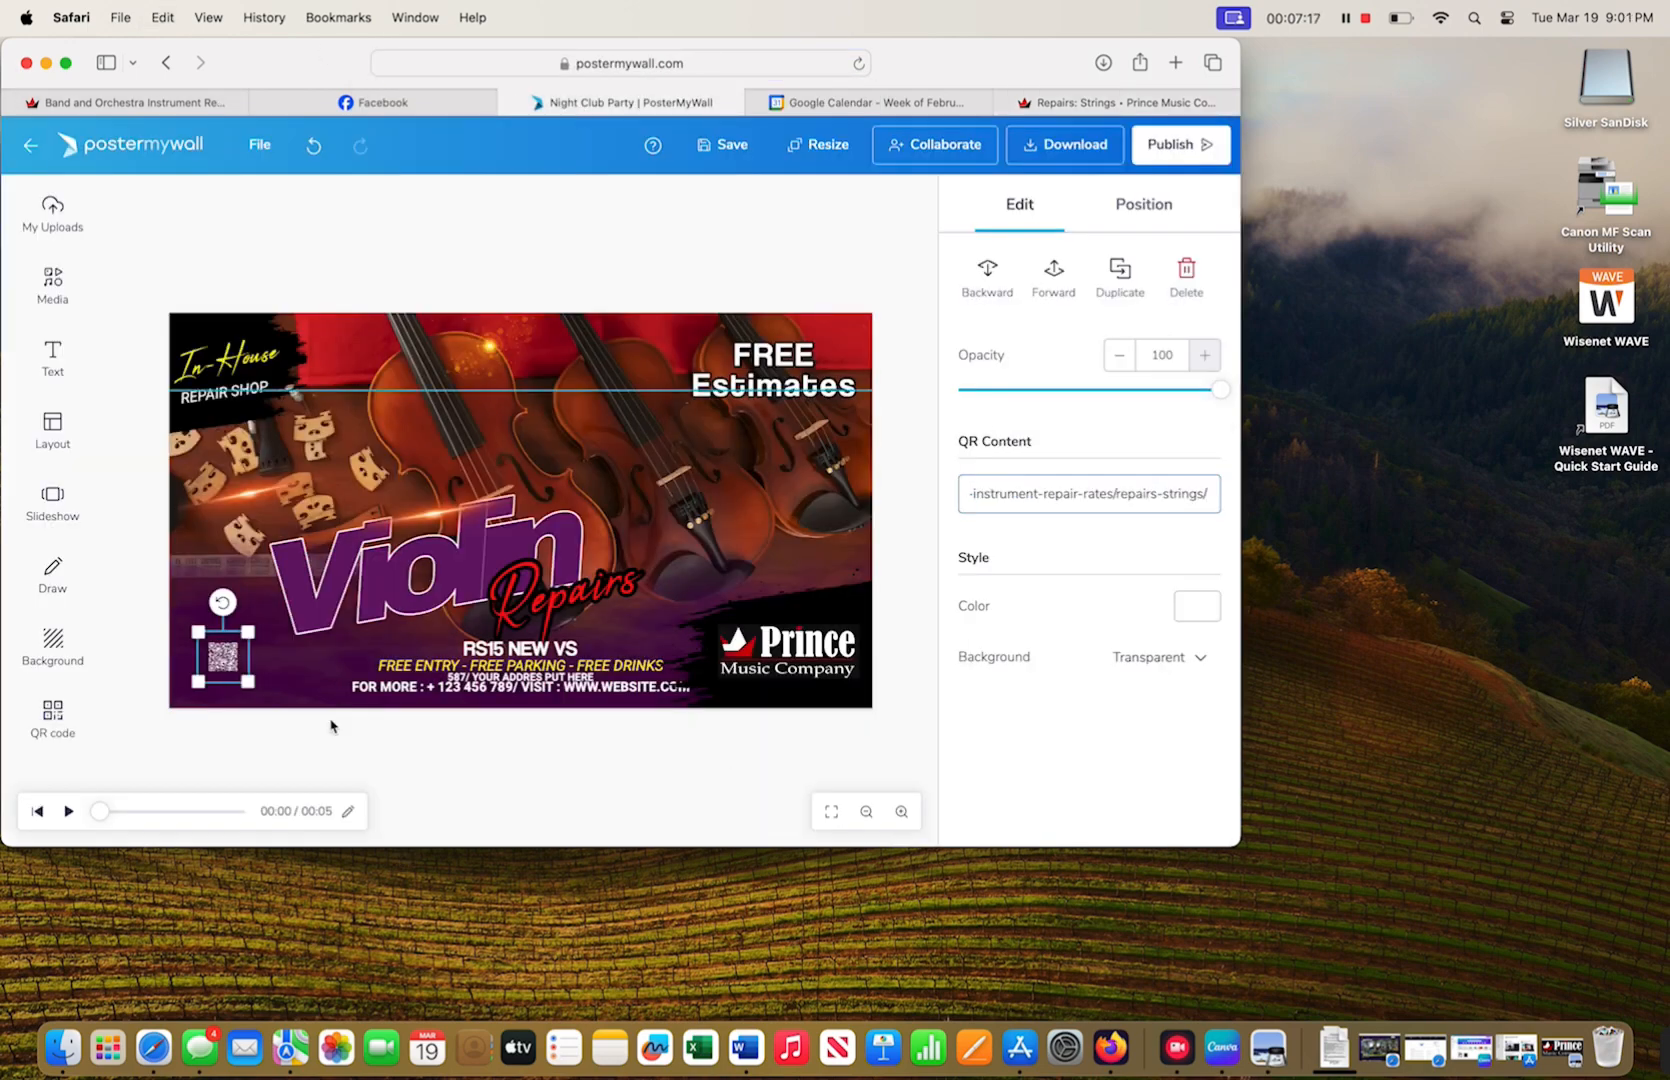
{"action": "left_click", "coordinate": [293, 670]}
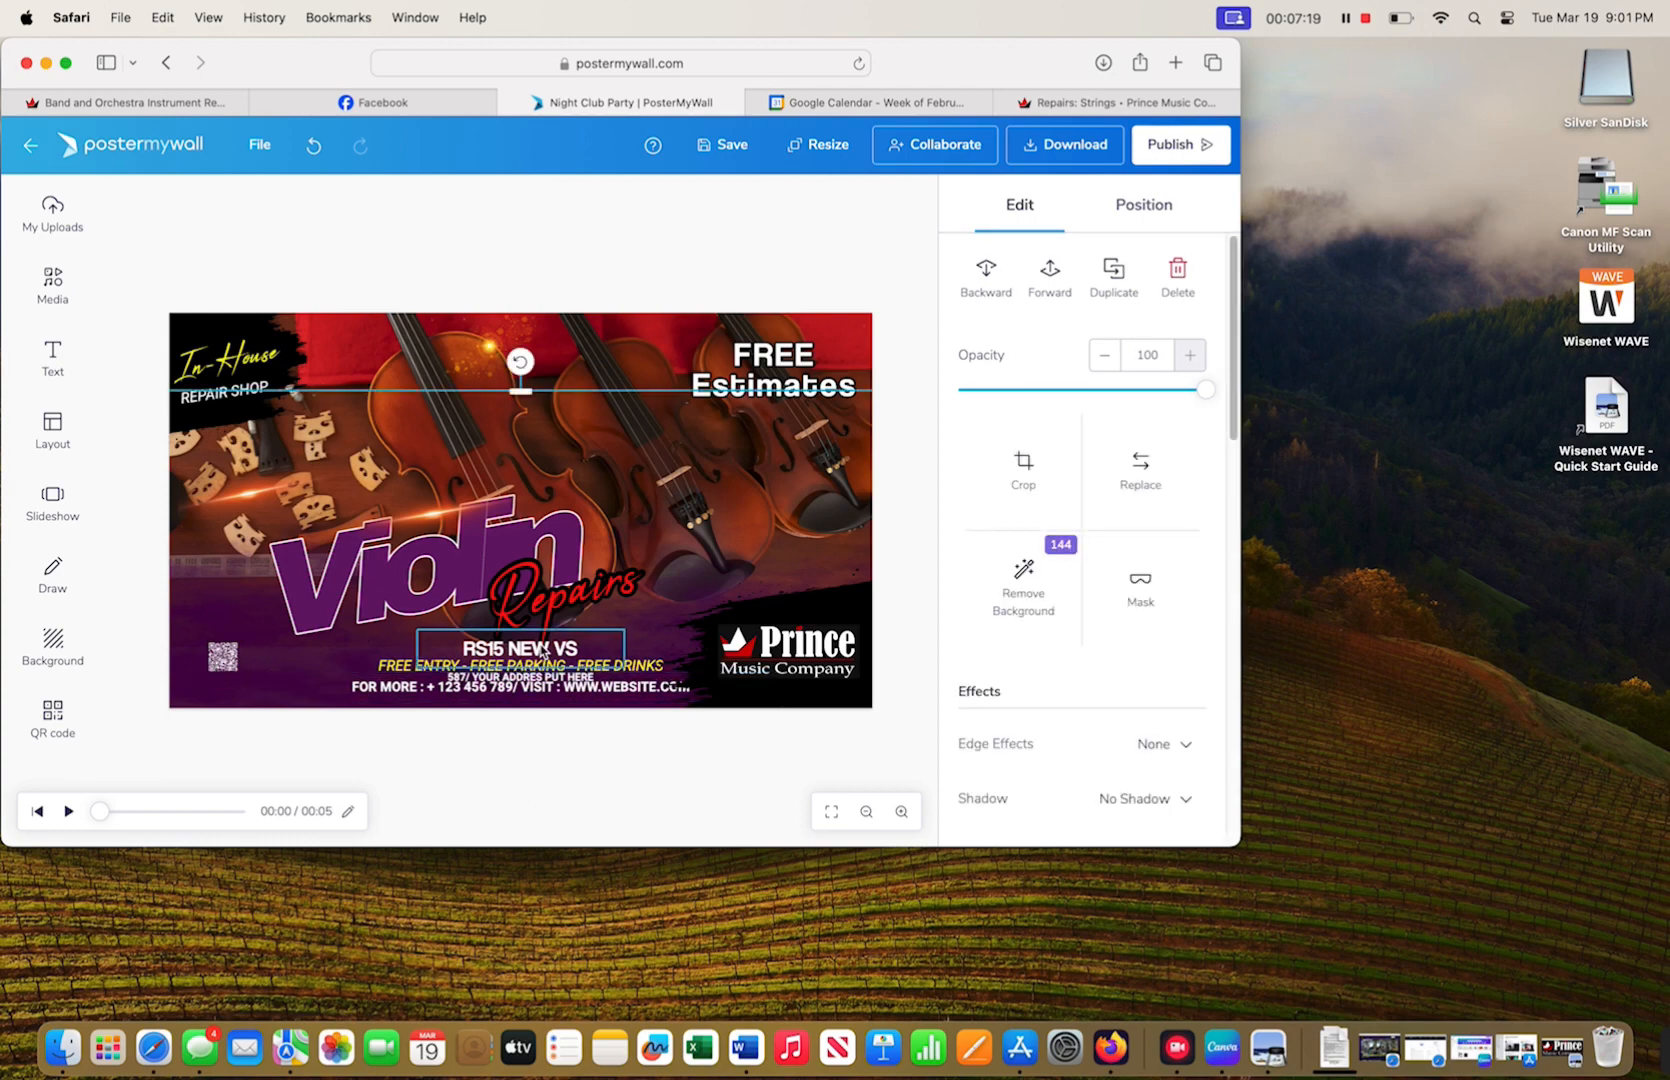
- Change the RS15 NEW VS line to 'Re-string and Tuning'
{"action": "left_click", "coordinate": [541, 652]}
{"action": "double_click", "coordinate": [541, 651]}
{"action": "left_click_drag", "start_coordinate": [581, 648], "coordinate": [398, 628]}
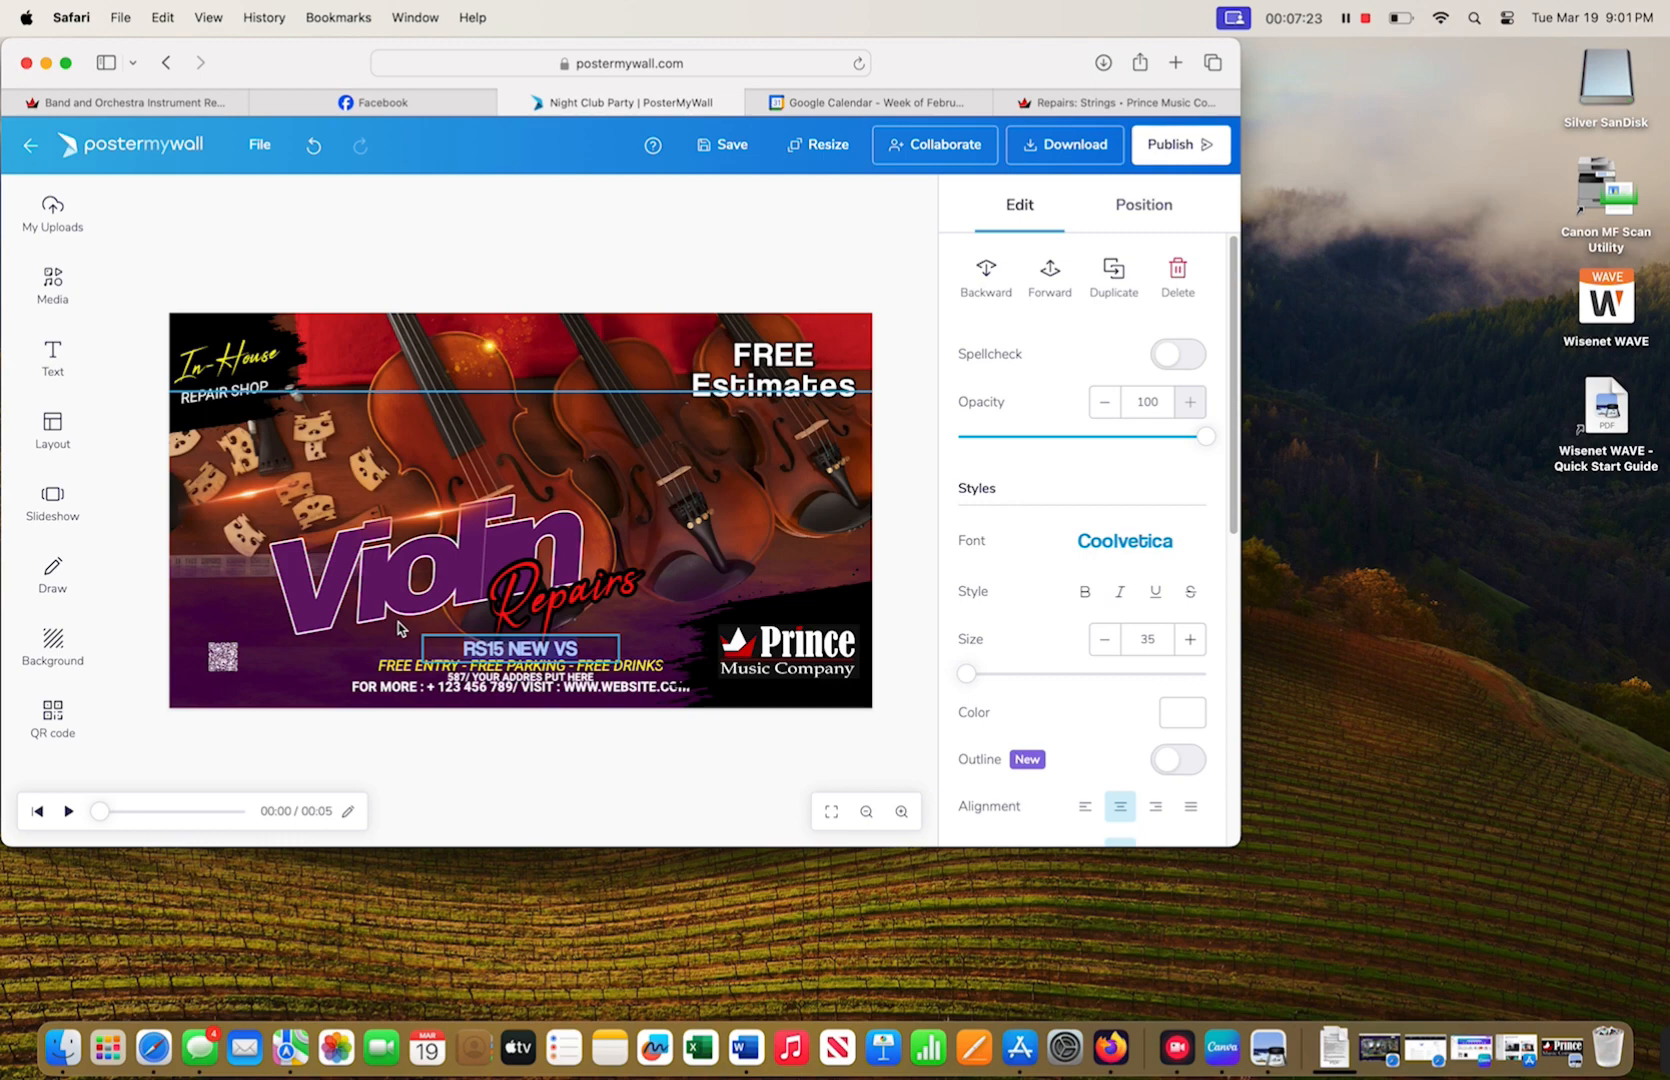
{"action": "type", "text": "Fe"}
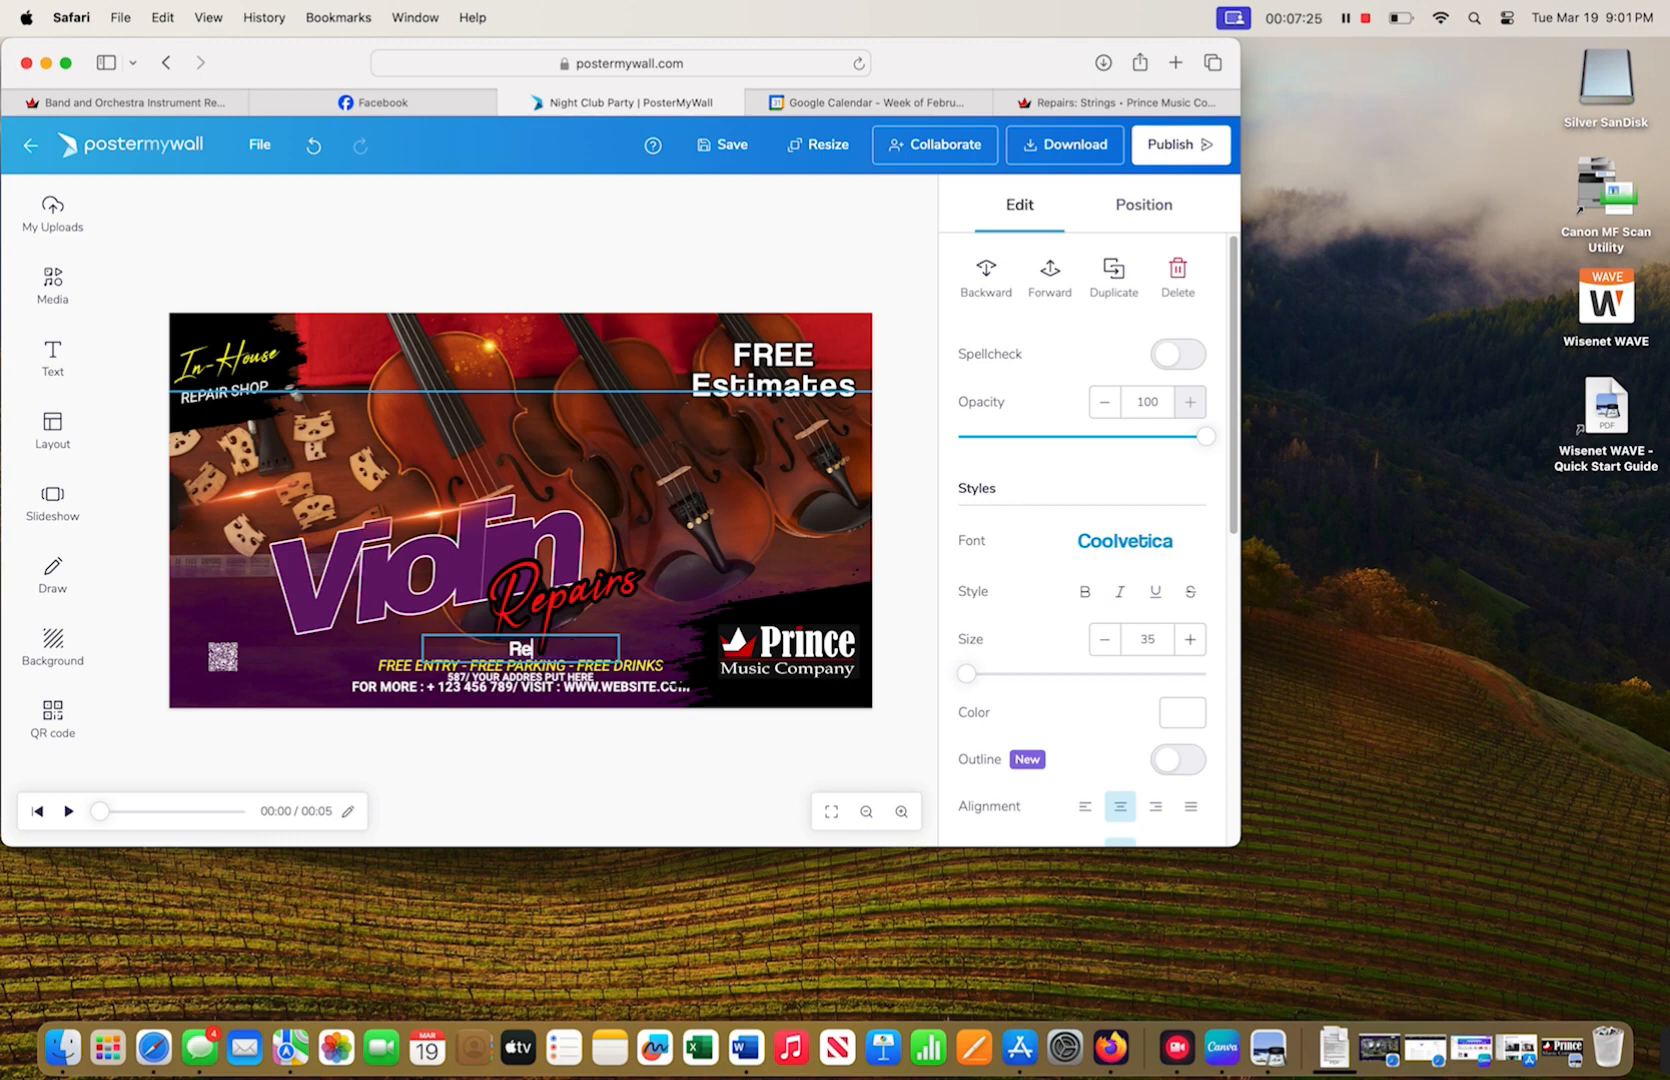
{"action": "type", "text": "-string and Tuning"}
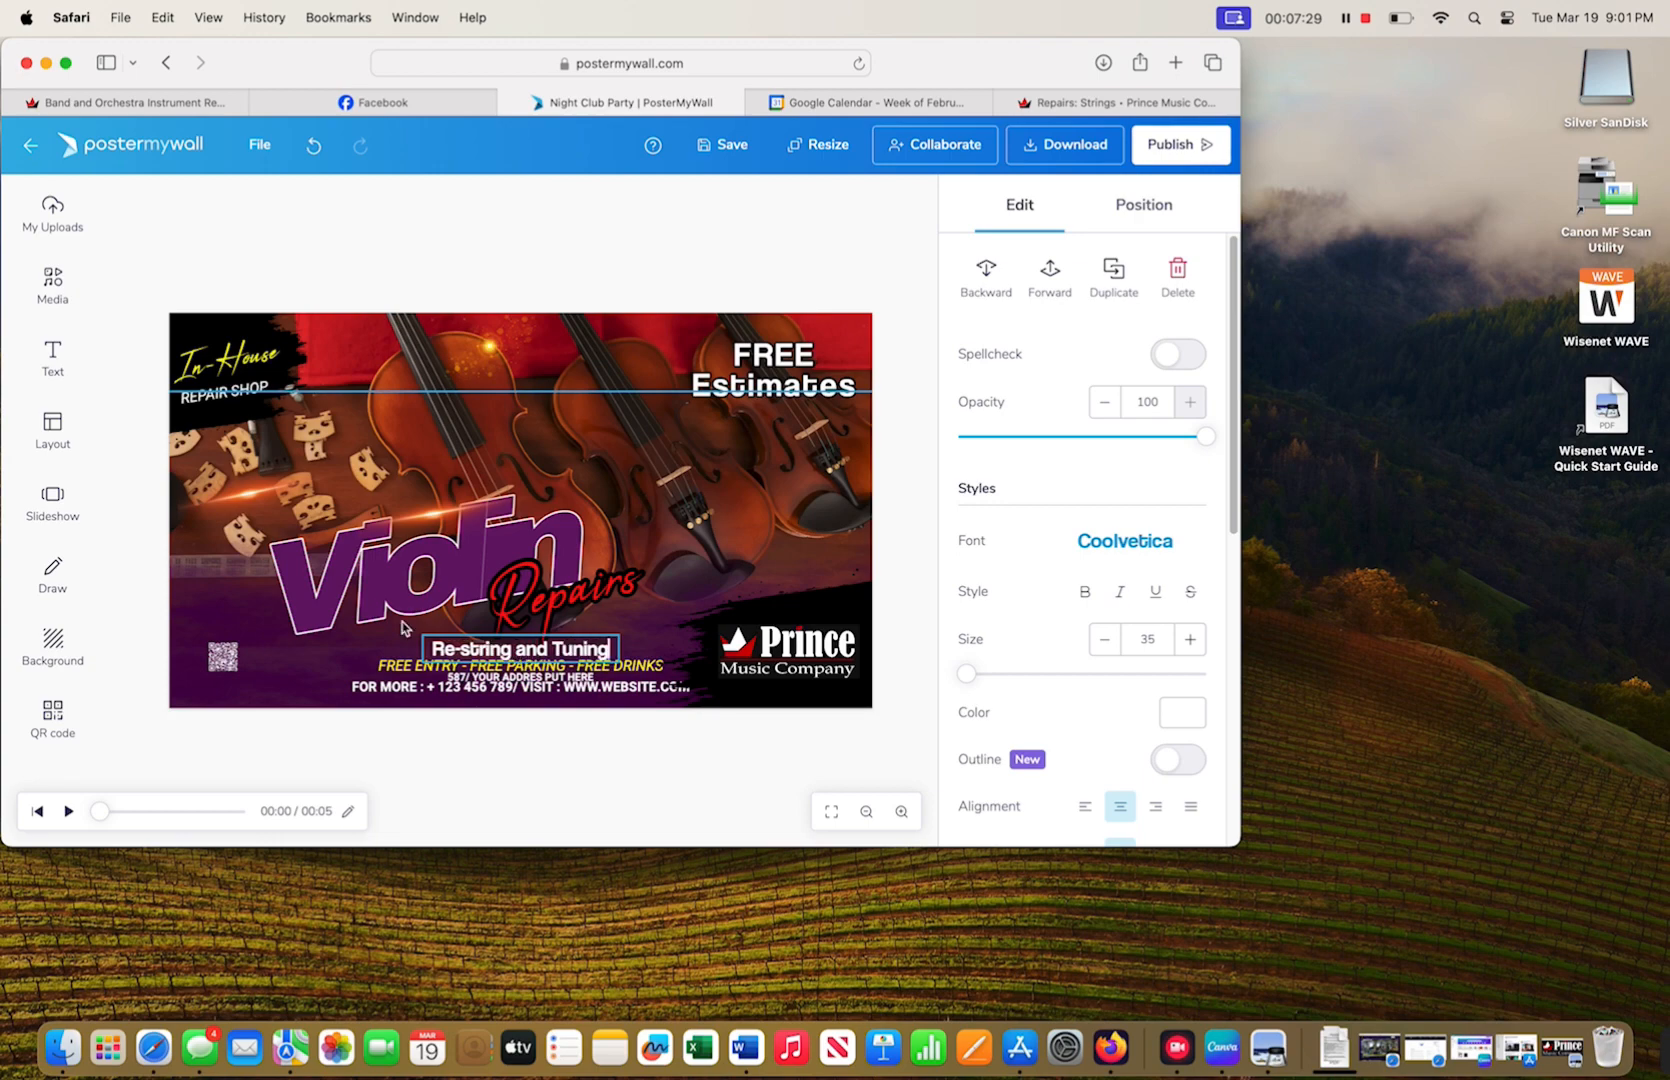
{"action": "left_click", "coordinate": [485, 667]}
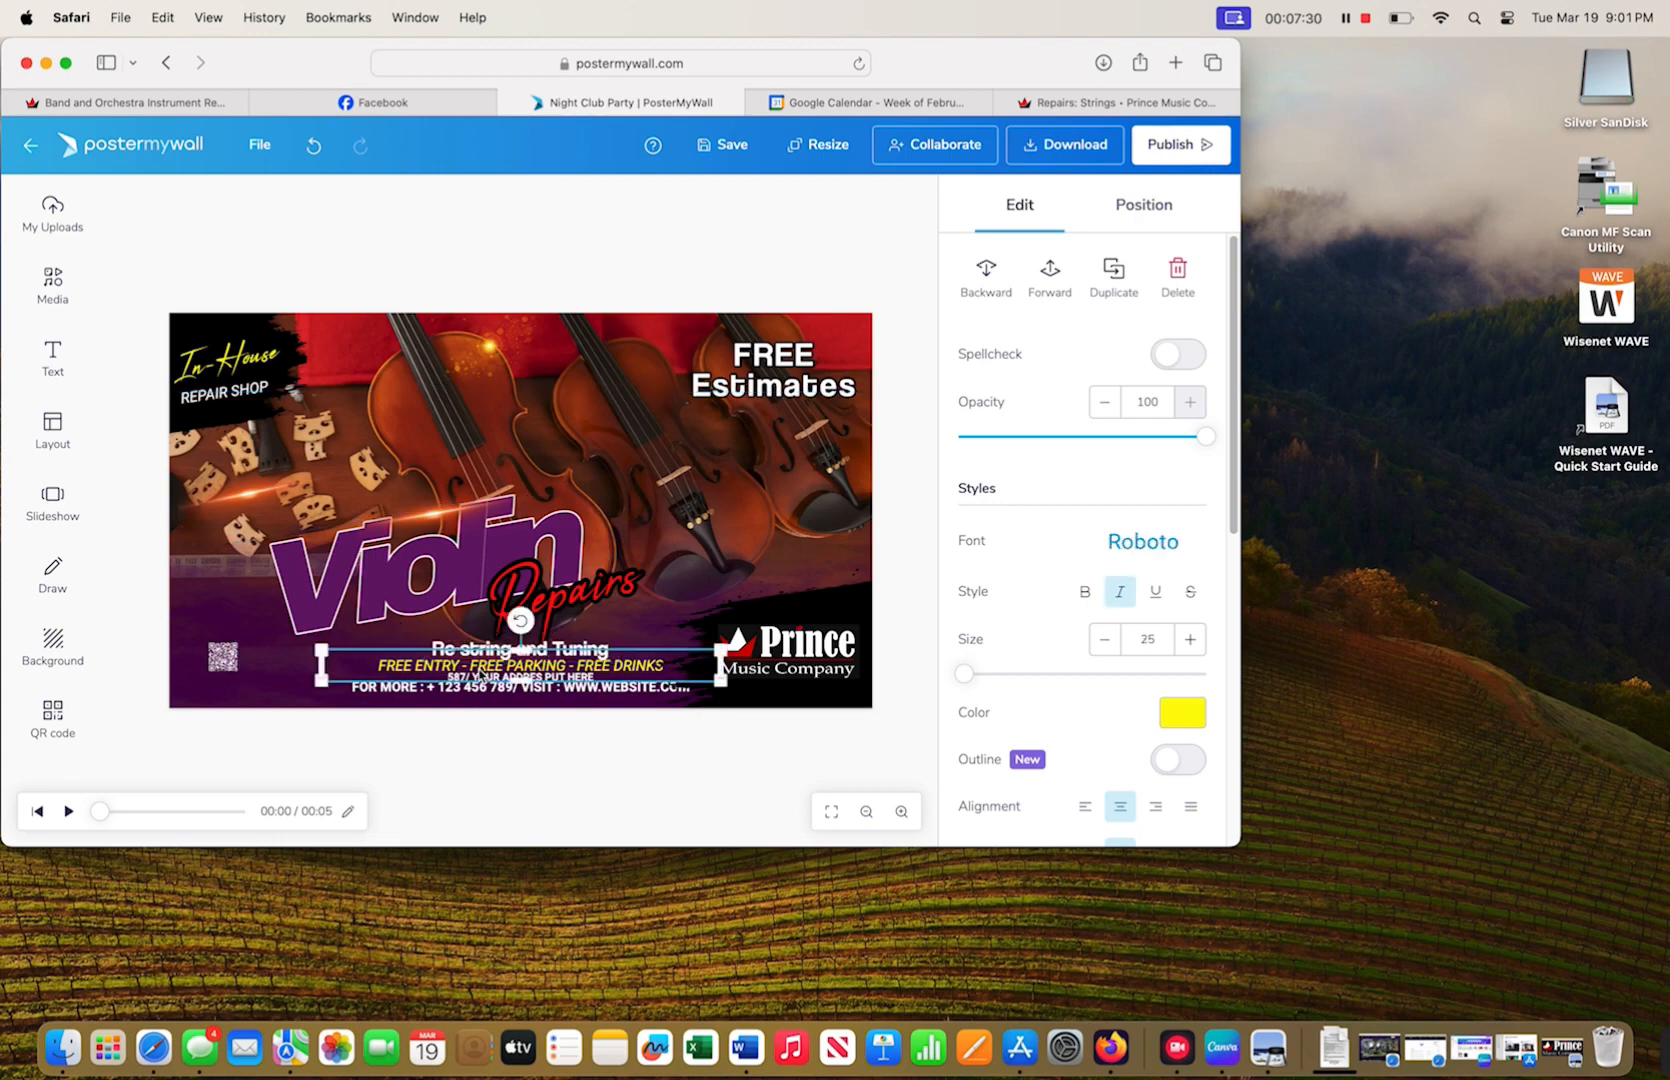
- Rewrite the yellow FREE ENTRY line as 'Bridge and Soundpost Replacement and Install' and bring it forward
{"action": "left_click", "coordinate": [666, 672]}
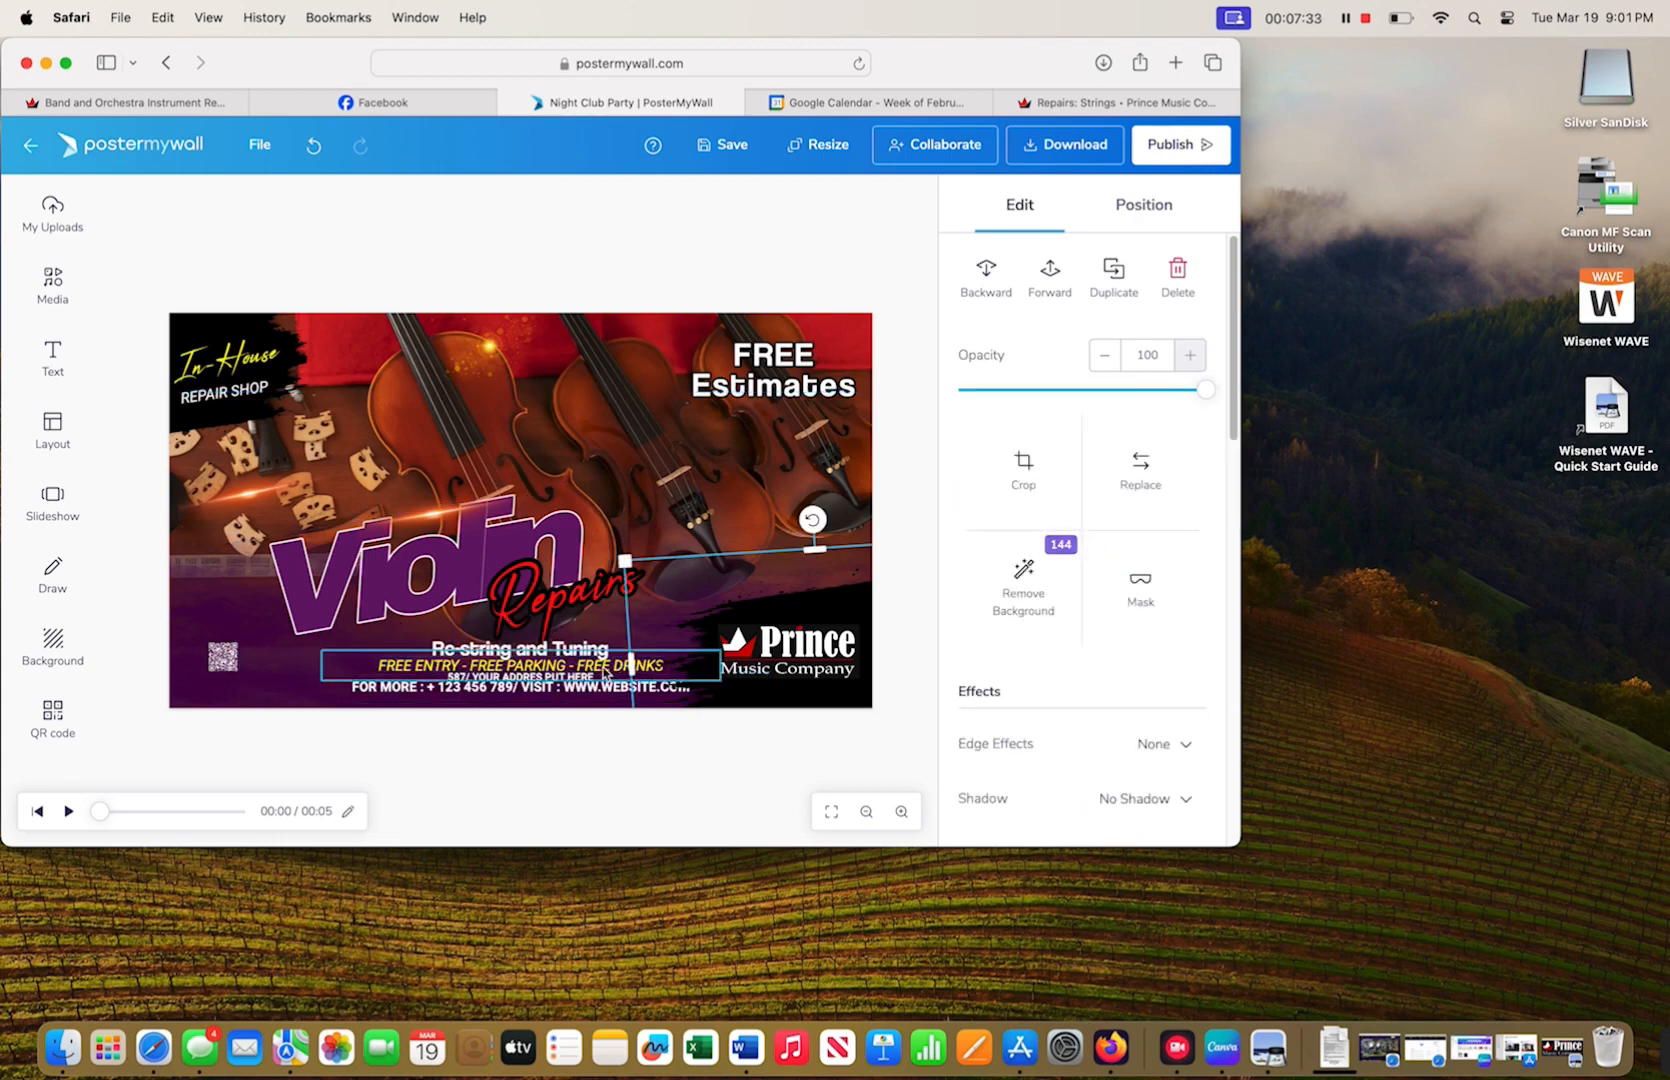
{"action": "left_click", "coordinate": [617, 665]}
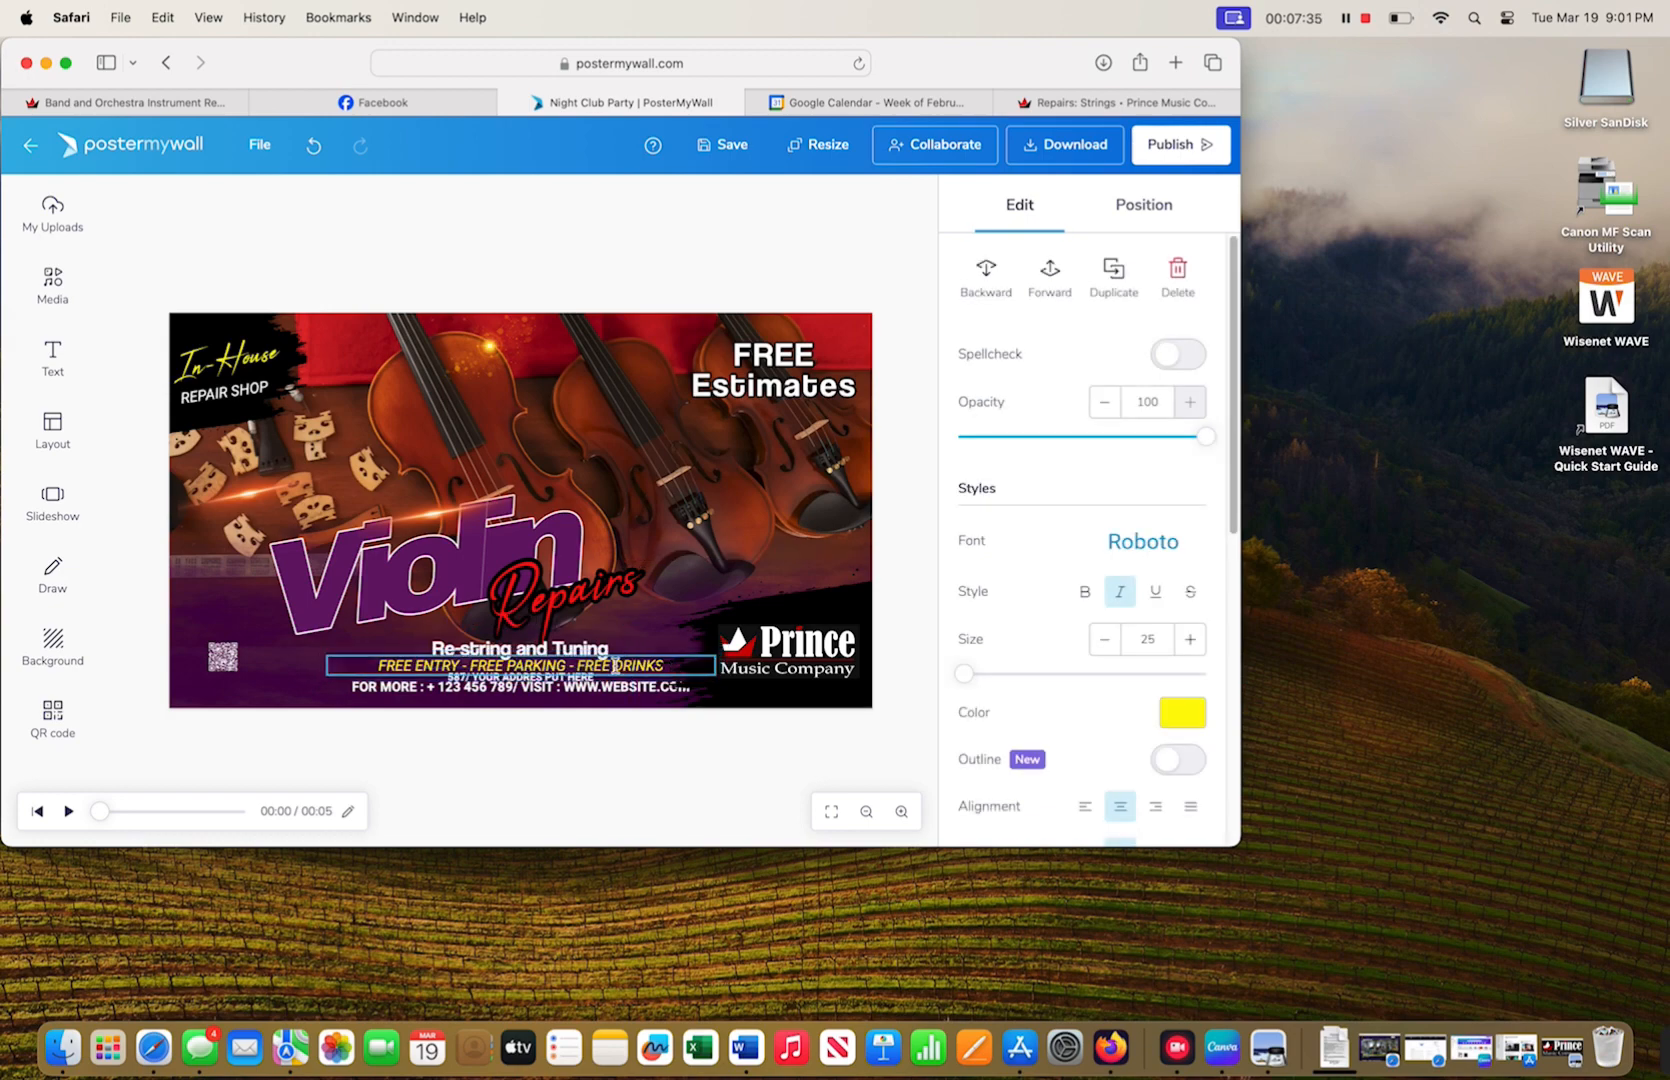
{"action": "left_click_drag", "start_coordinate": [615, 666], "coordinate": [506, 661]}
{"action": "key", "text": "BackSpace"}
{"action": "key", "text": "BackSpace"}
{"action": "key", "text": "BackSpace"}
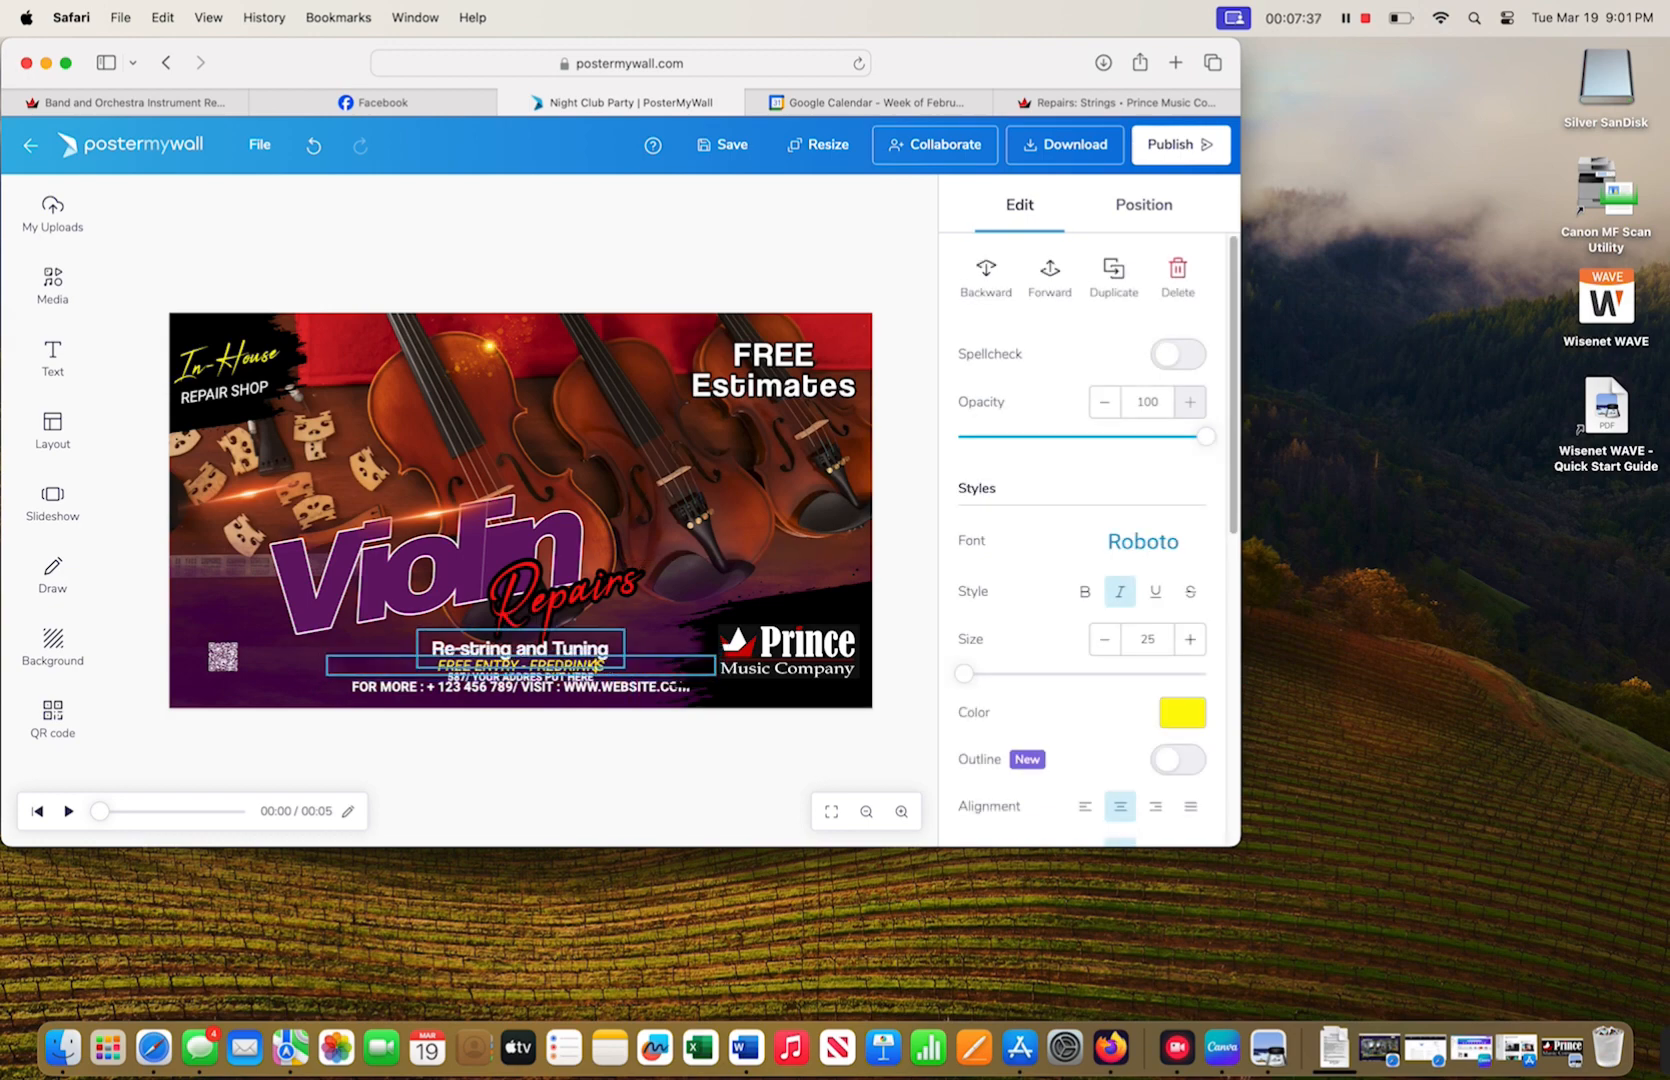
{"action": "key", "text": "BackSpace"}
{"action": "key", "text": "BackSpace"}
{"action": "key", "text": "BackSpace"}
{"action": "key", "text": "BackSpace"}
{"action": "key", "text": "BackSpace"}
{"action": "key", "text": "BackSpace"}
{"action": "key", "text": "BackSpace"}
{"action": "key", "text": "BackSpace"}
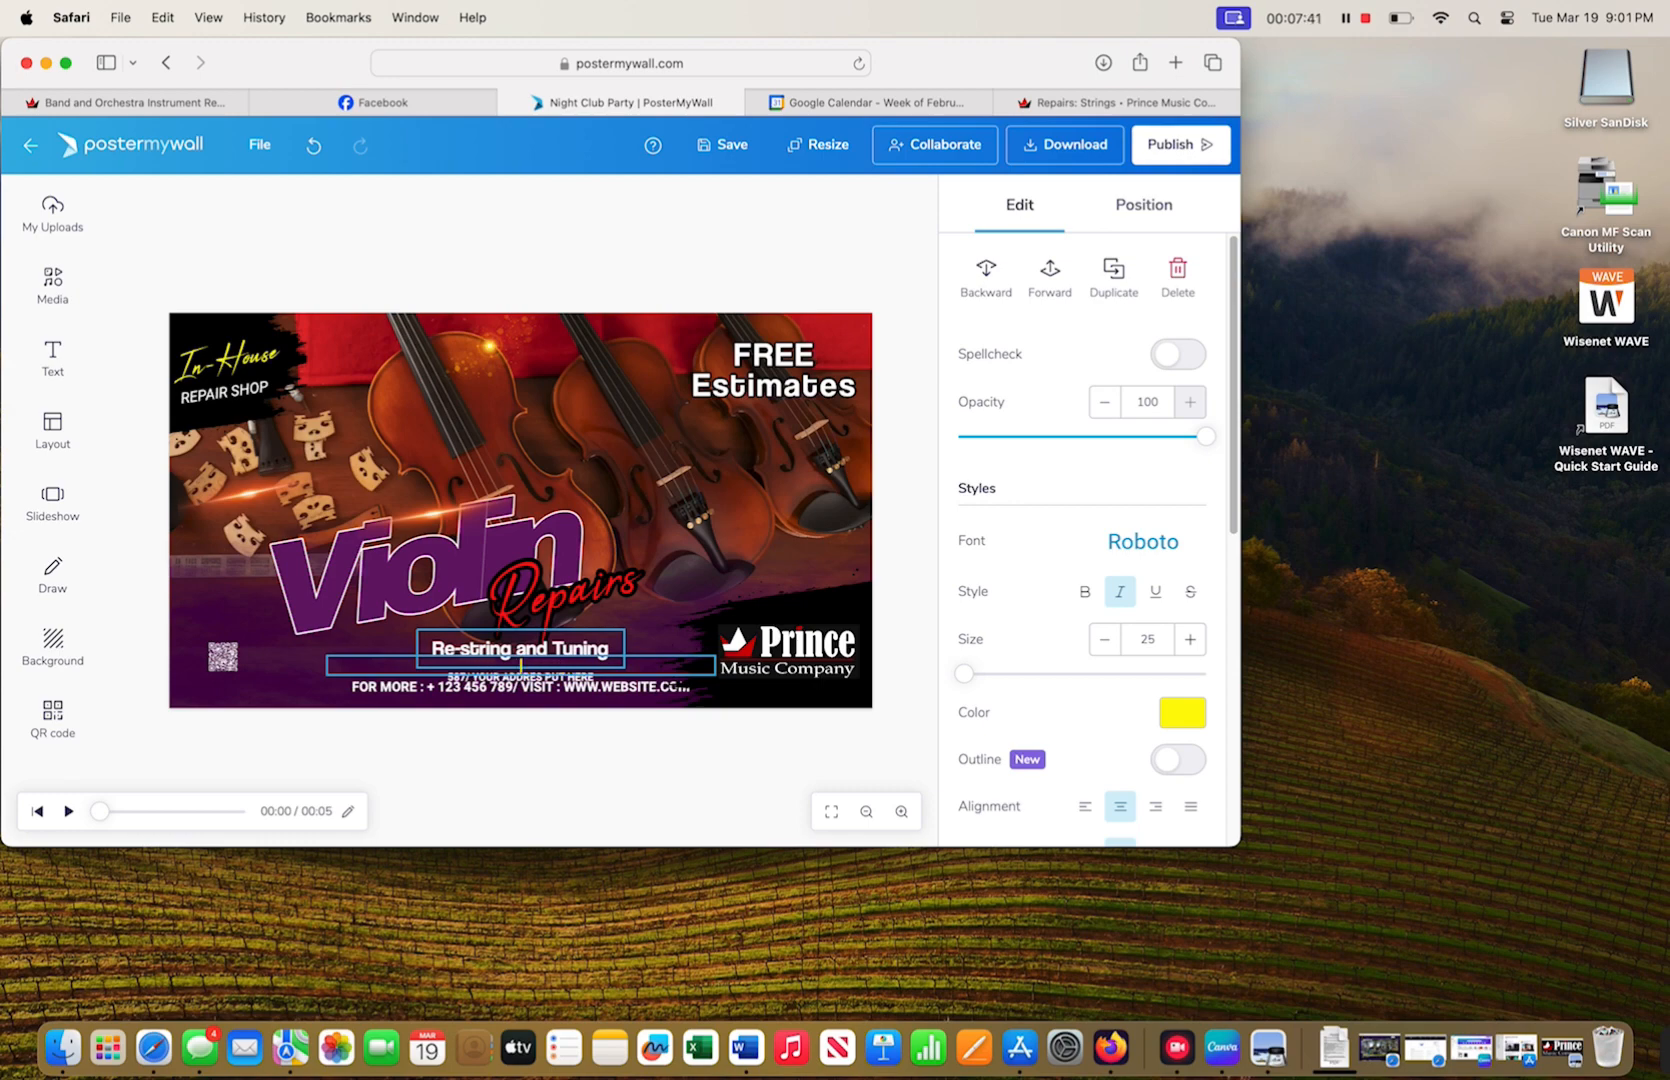
{"action": "type", "text": "Bridge and Soundpost Re"}
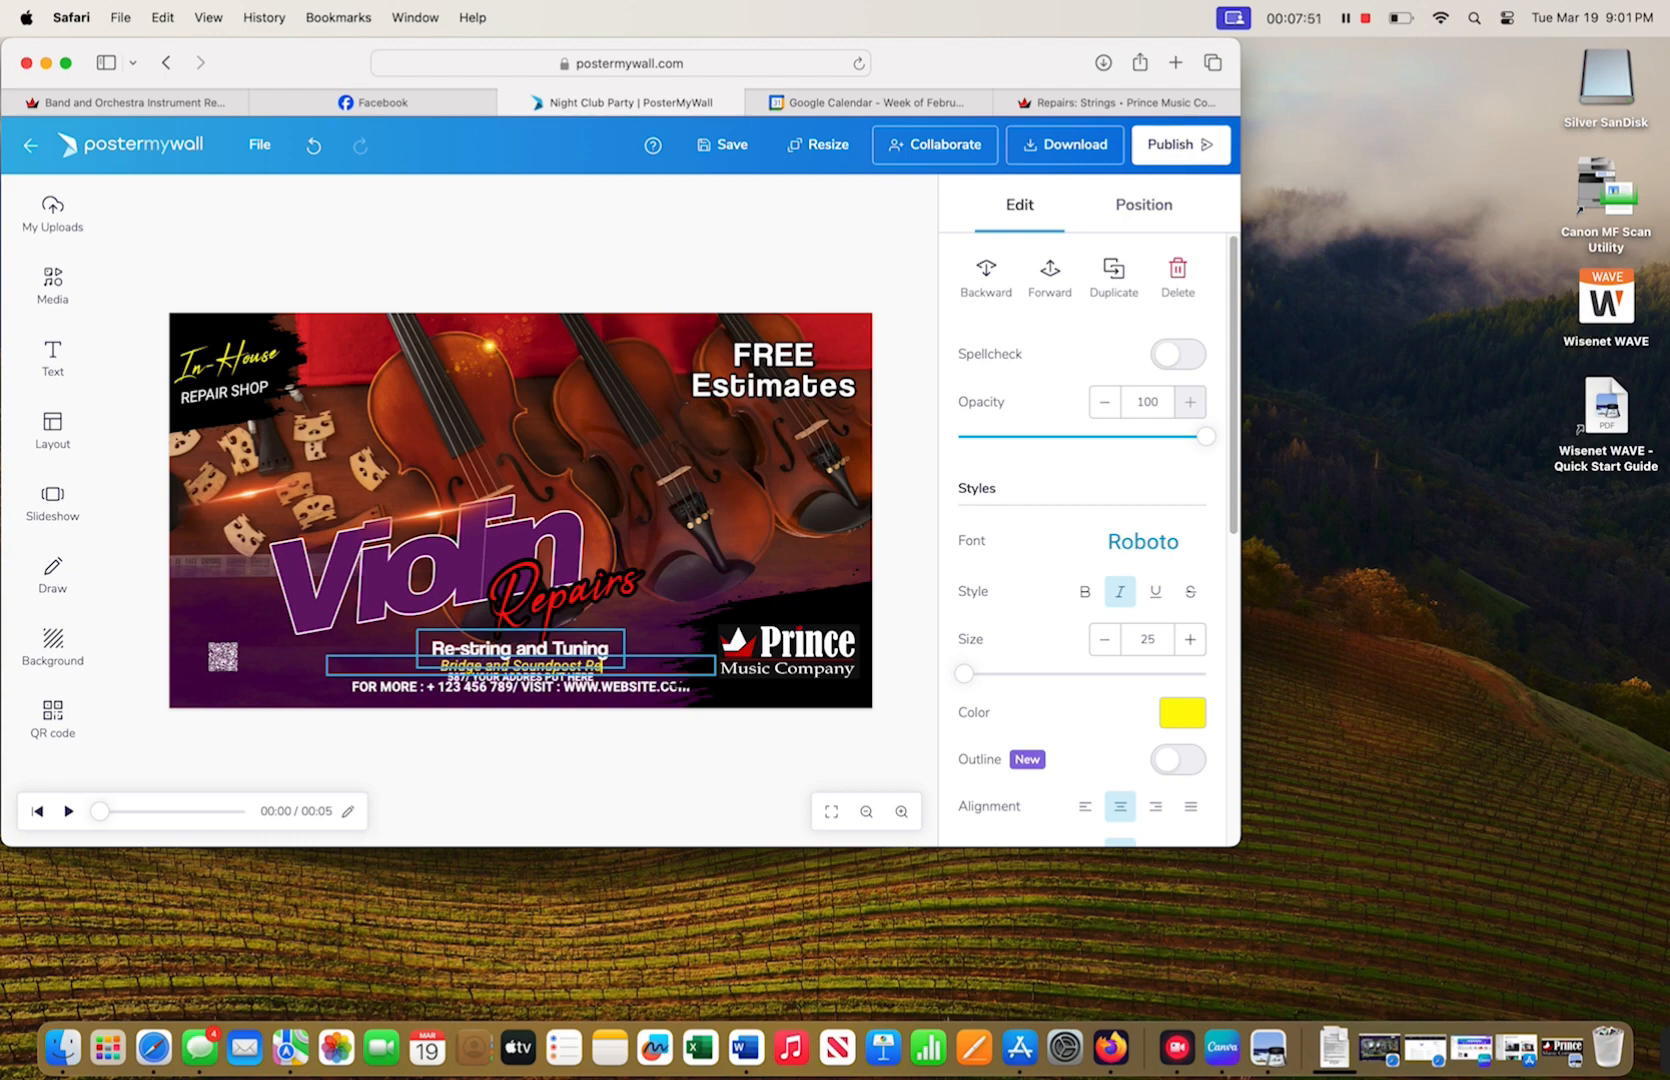
{"action": "type", "text": "placement and Instr"}
{"action": "left_click", "coordinate": [659, 672]}
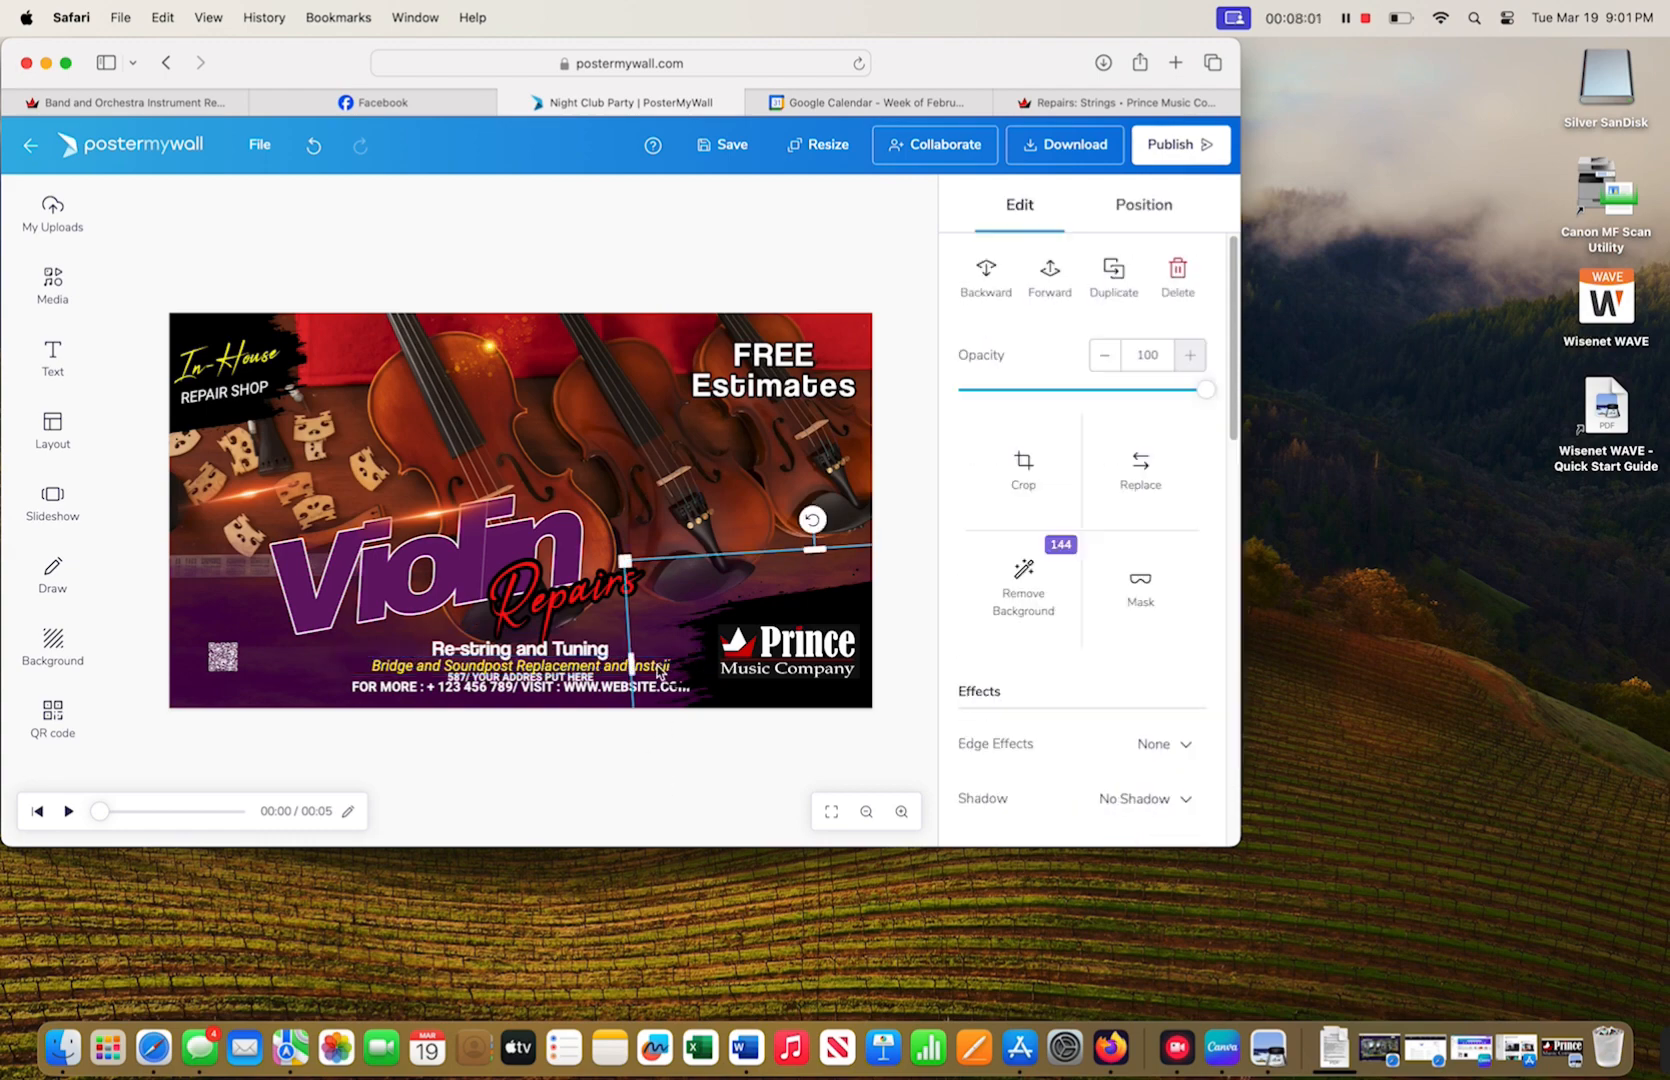
{"action": "left_click", "coordinate": [590, 666]}
{"action": "left_click", "coordinate": [1050, 277]}
{"action": "left_click", "coordinate": [905, 420]}
- Replace the placeholder address line with 'Tuning Pegs, Fine Tuners, Chin rests, and More'
{"action": "double_click", "coordinate": [537, 677]}
{"action": "key", "text": "BackSpace"}
{"action": "key", "text": "BackSpace"}
{"action": "key", "text": "BackSpace"}
{"action": "key", "text": "BackSpace"}
{"action": "key", "text": "BackSpace"}
{"action": "key", "text": "BackSpace"}
{"action": "key", "text": "BackSpace"}
{"action": "key", "text": "BackSpace"}
{"action": "key", "text": "BackSpace"}
{"action": "key", "text": "BackSpace"}
{"action": "key", "text": "BackSpace"}
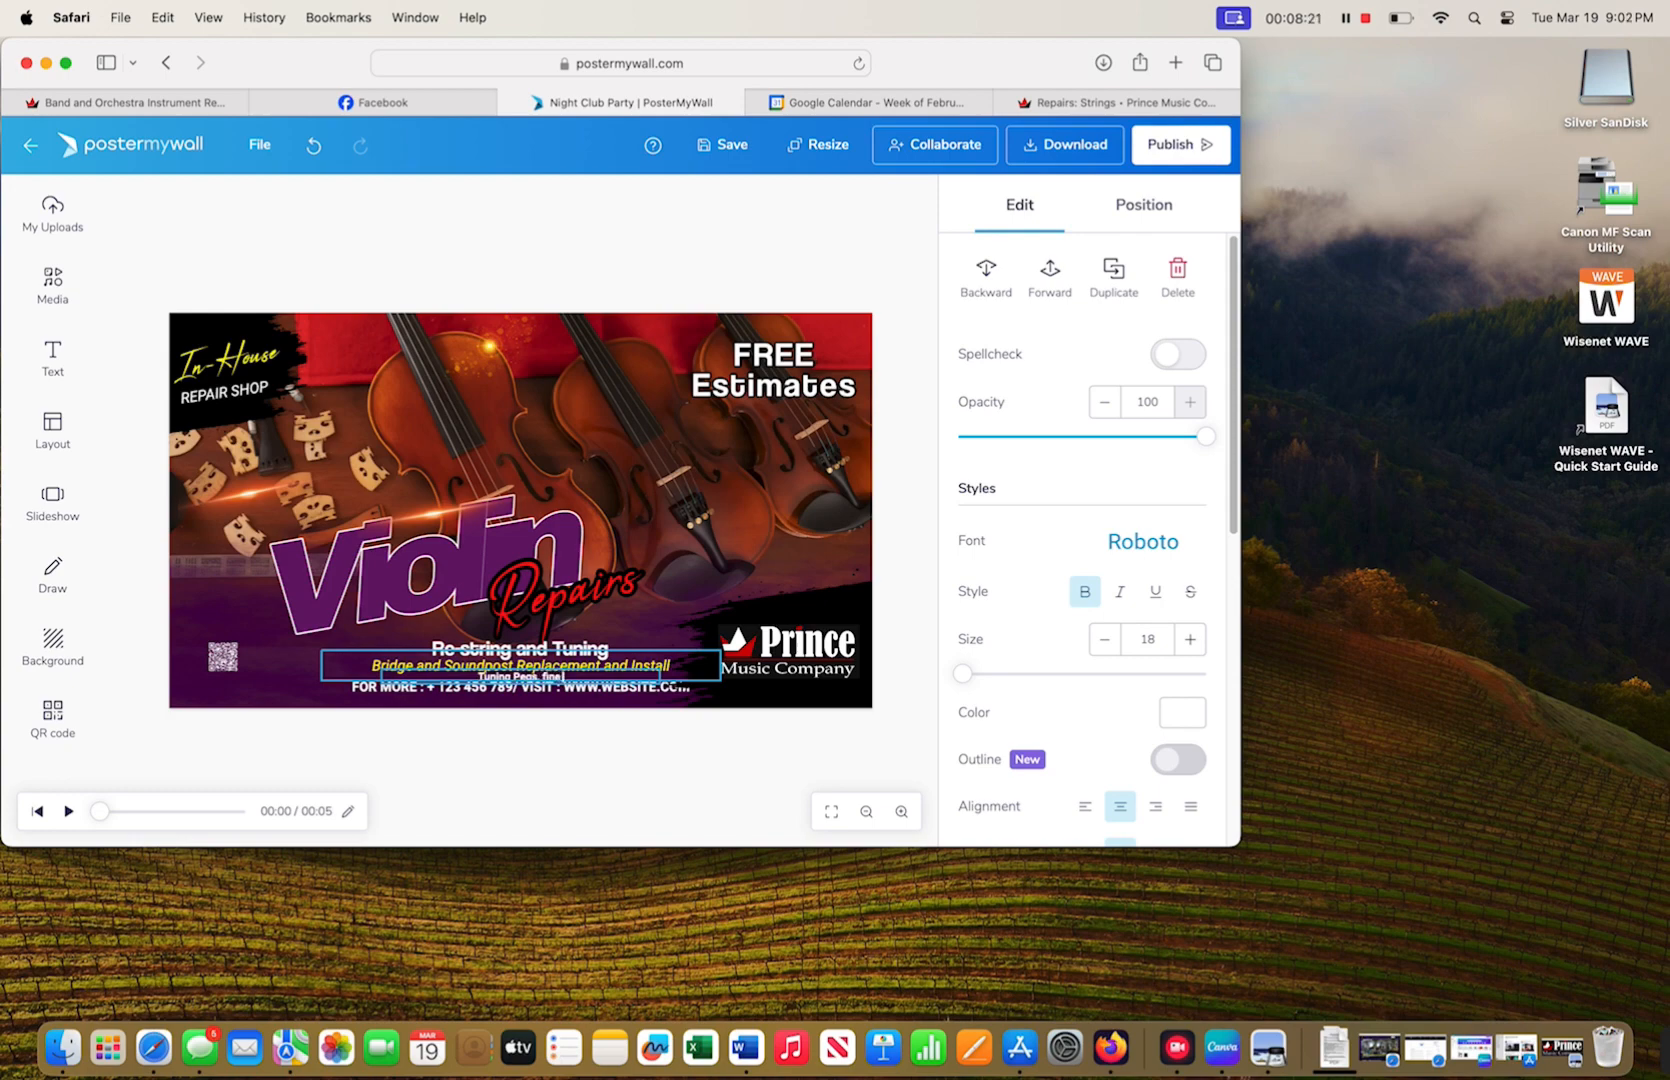
{"action": "type", "text": "Tuning Pegs, Fine Tuners, Chin rests, and More"}
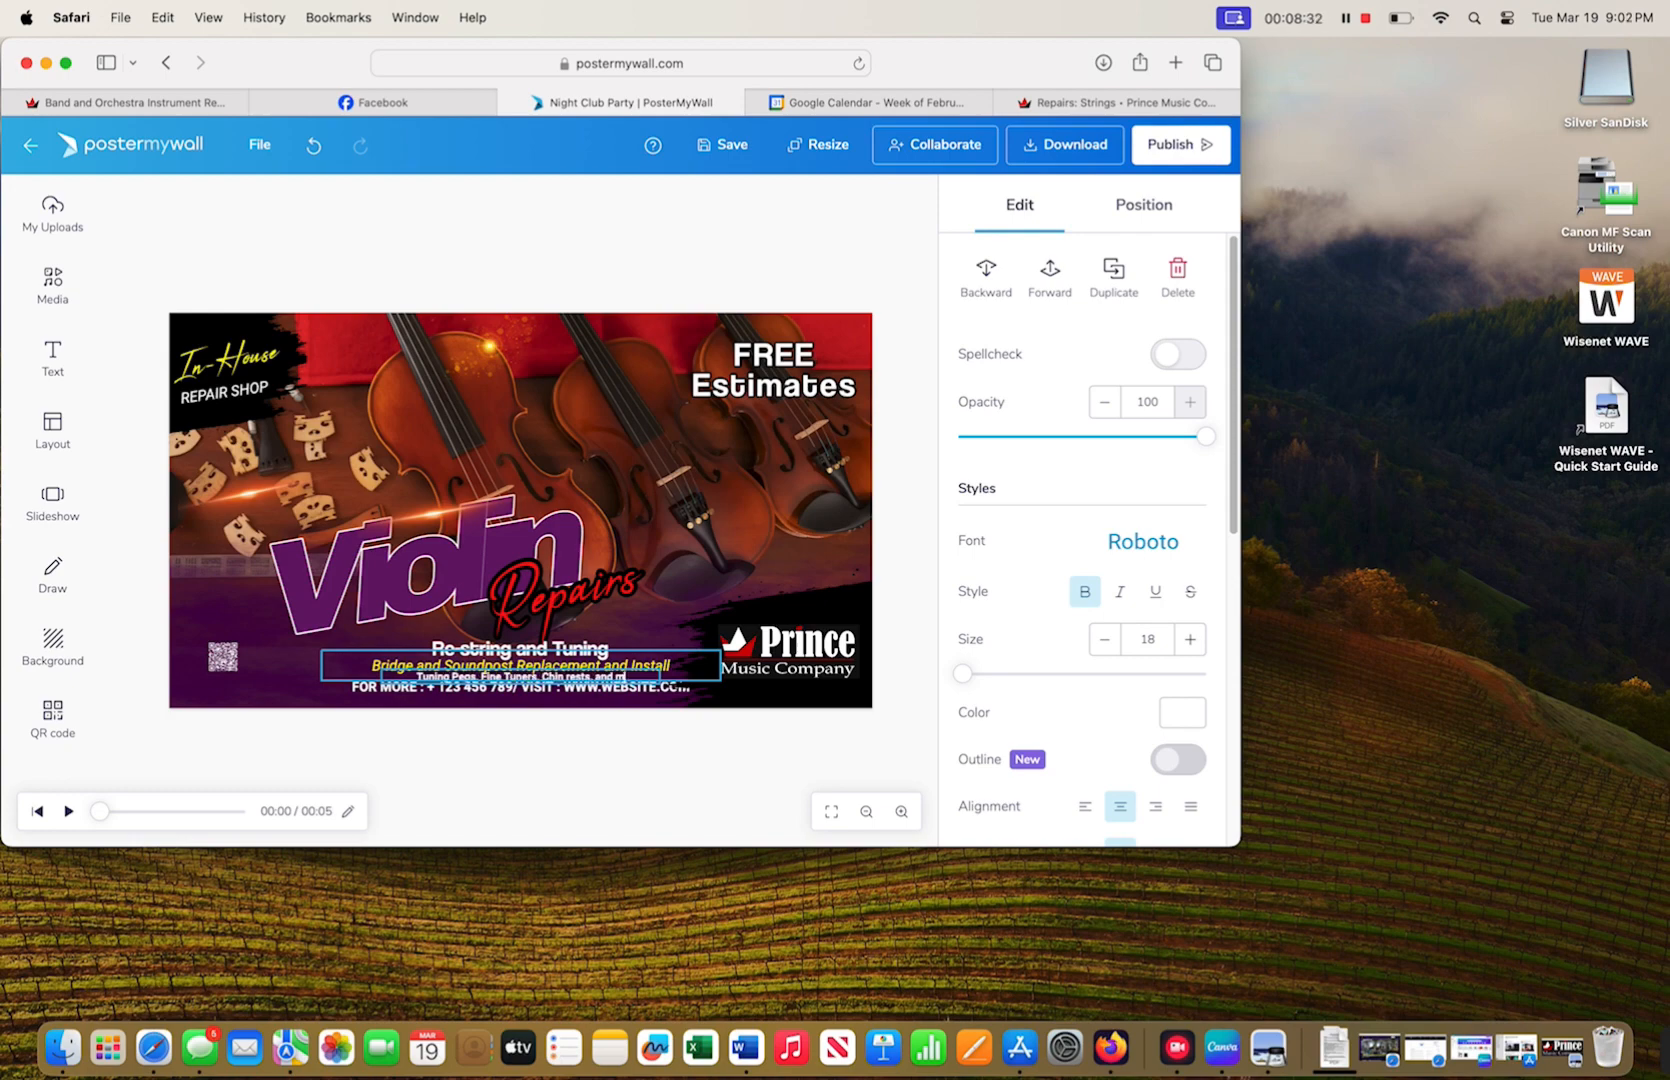
- Change the FOR MORE contact line to 'WALK-INS WELCOME'
{"action": "left_click", "coordinate": [678, 692]}
{"action": "double_click", "coordinate": [678, 692]}
{"action": "key", "text": "BackSpace"}
{"action": "key", "text": "BackSpace"}
{"action": "key", "text": "BackSpace"}
{"action": "key", "text": "BackSpace"}
{"action": "key", "text": "BackSpace"}
{"action": "key", "text": "BackSpace"}
{"action": "key", "text": "BackSpace"}
{"action": "key", "text": "BackSpace"}
{"action": "key", "text": "BackSpace"}
{"action": "key", "text": "BackSpace"}
{"action": "key", "text": "BackSpace"}
{"action": "key", "text": "BackSpace"}
{"action": "key", "text": "BackSpace"}
{"action": "key", "text": "BackSpace"}
{"action": "key", "text": "BackSpace"}
{"action": "key", "text": "BackSpace"}
{"action": "key", "text": "BackSpace"}
{"action": "key", "text": "BackSpace"}
{"action": "key", "text": "BackSpace"}
{"action": "key", "text": "BackSpace"}
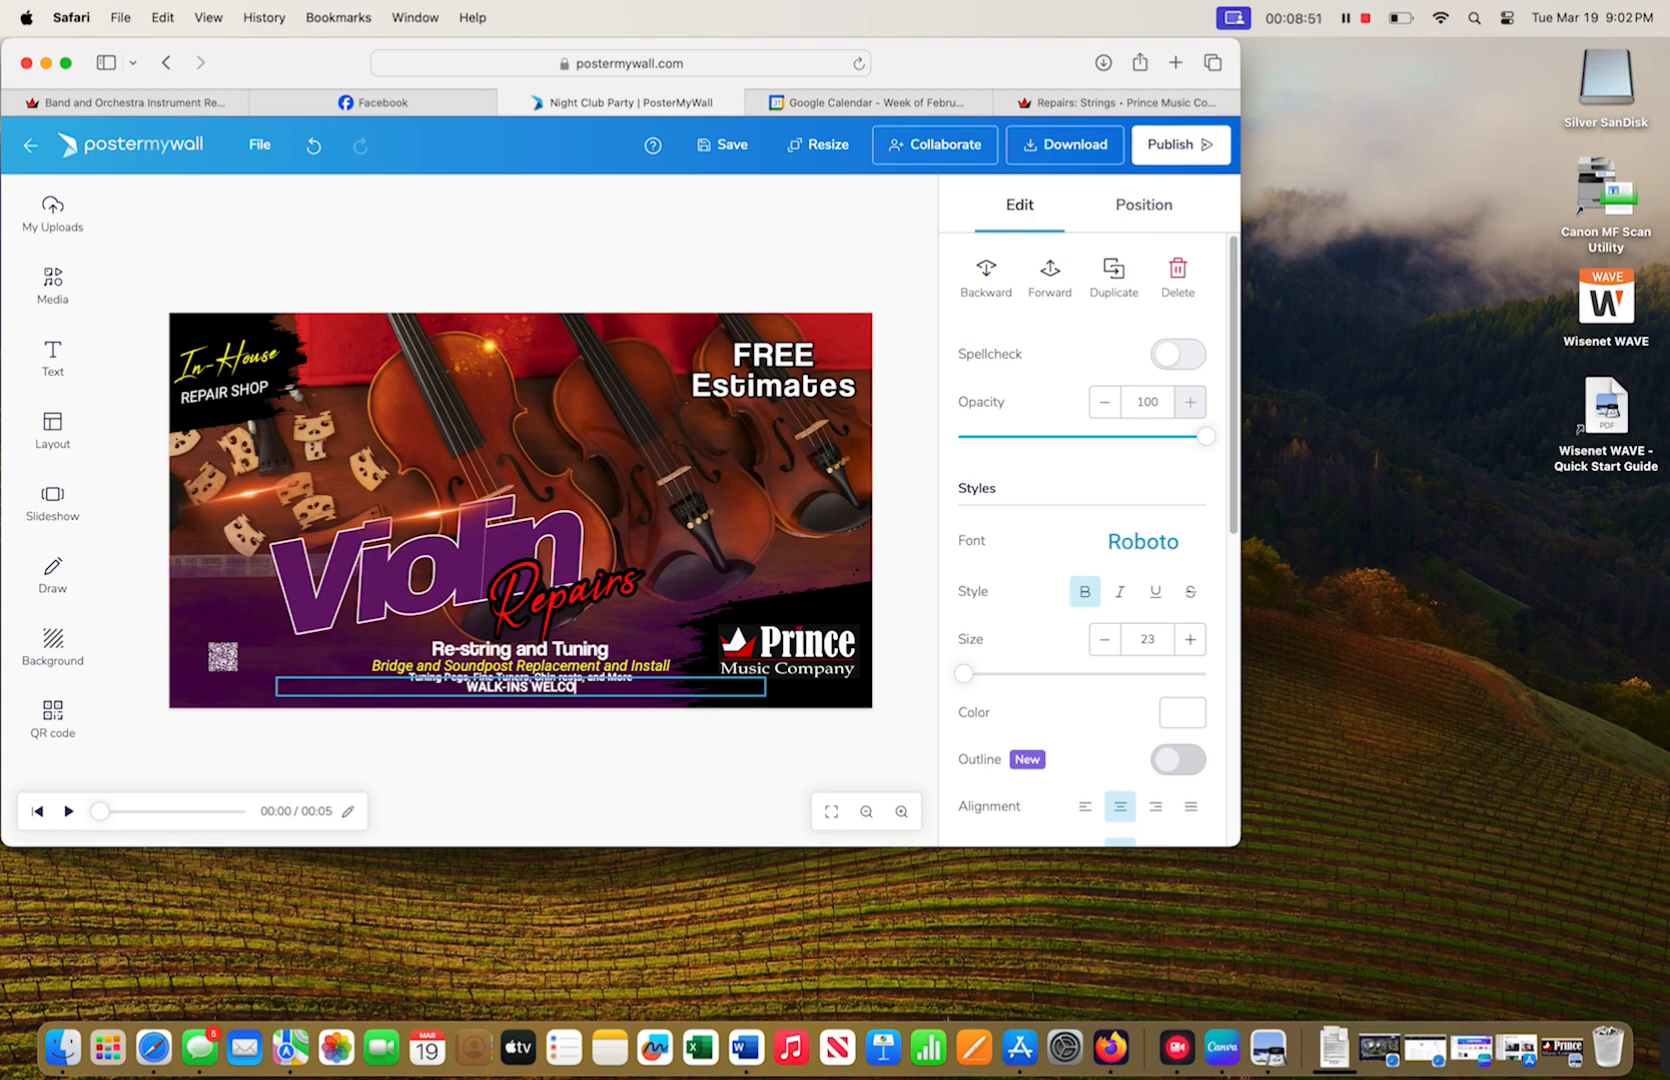
{"action": "type", "text": "E"}
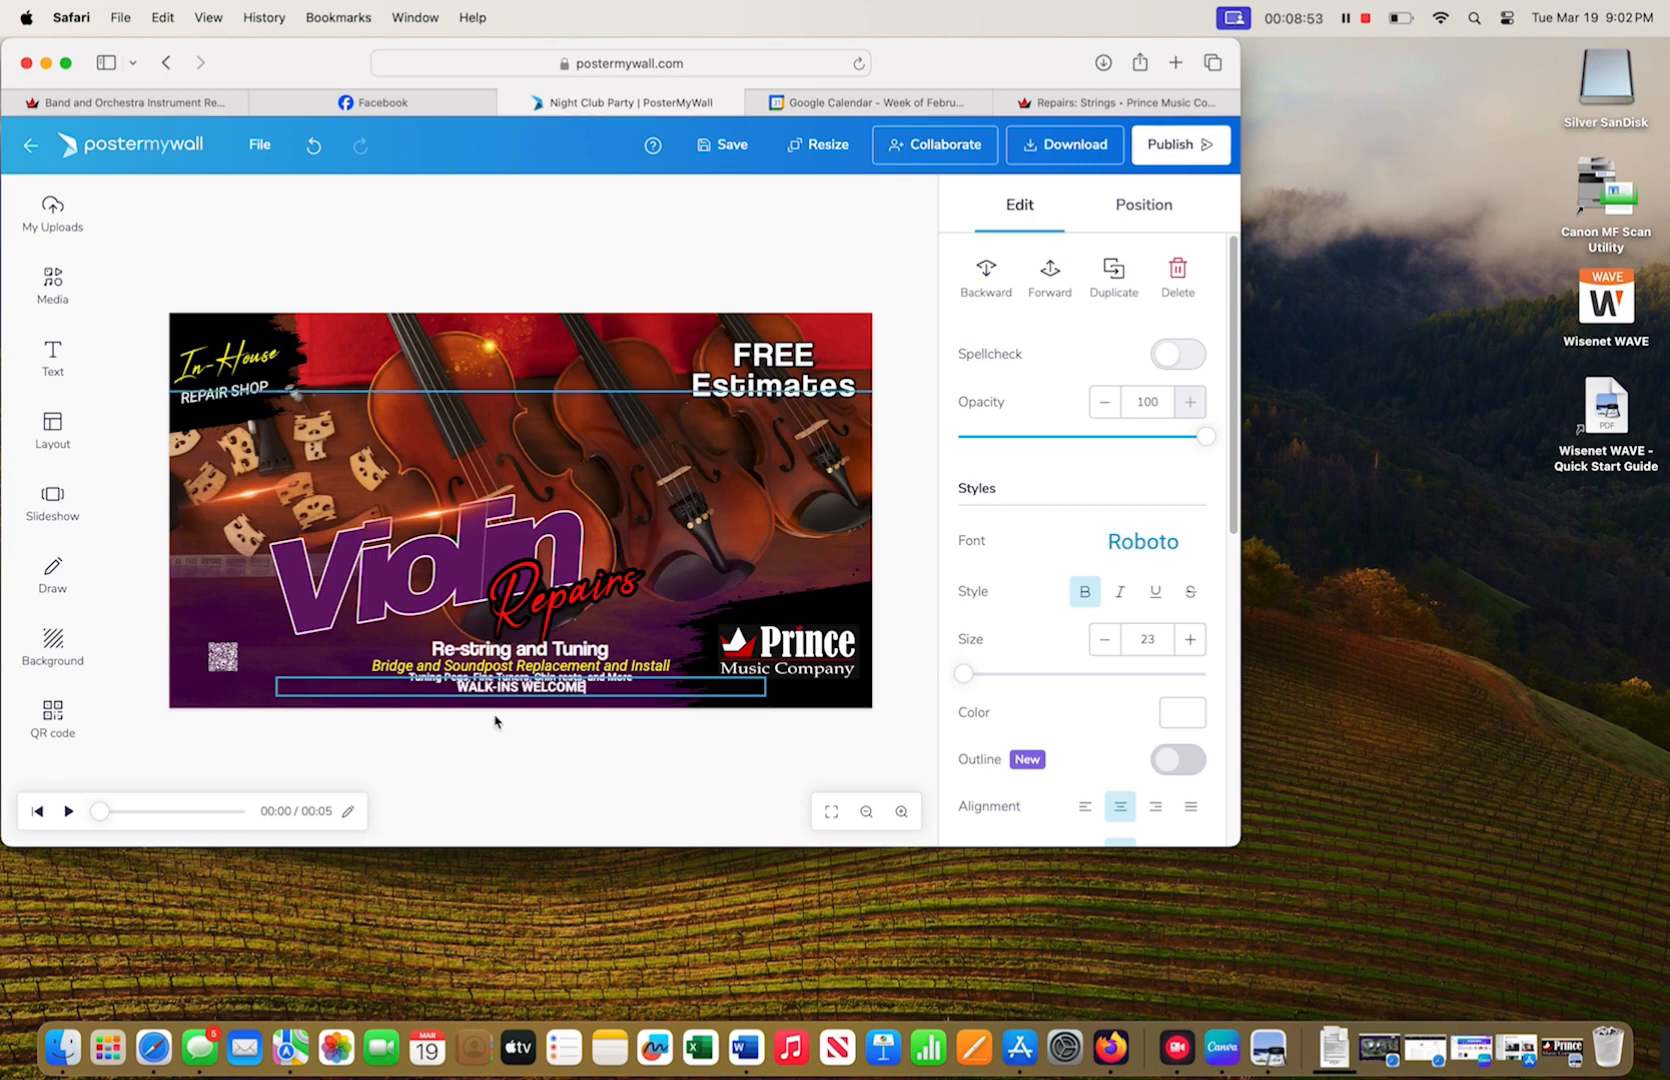
{"action": "left_click", "coordinate": [492, 760]}
- Tighten spacing by nudging WALK-INS WELCOME down and Re-string and Tuning up
{"action": "left_click", "coordinate": [511, 690]}
{"action": "key", "text": "Down"}
{"action": "key", "text": "Down"}
{"action": "key", "text": "Down"}
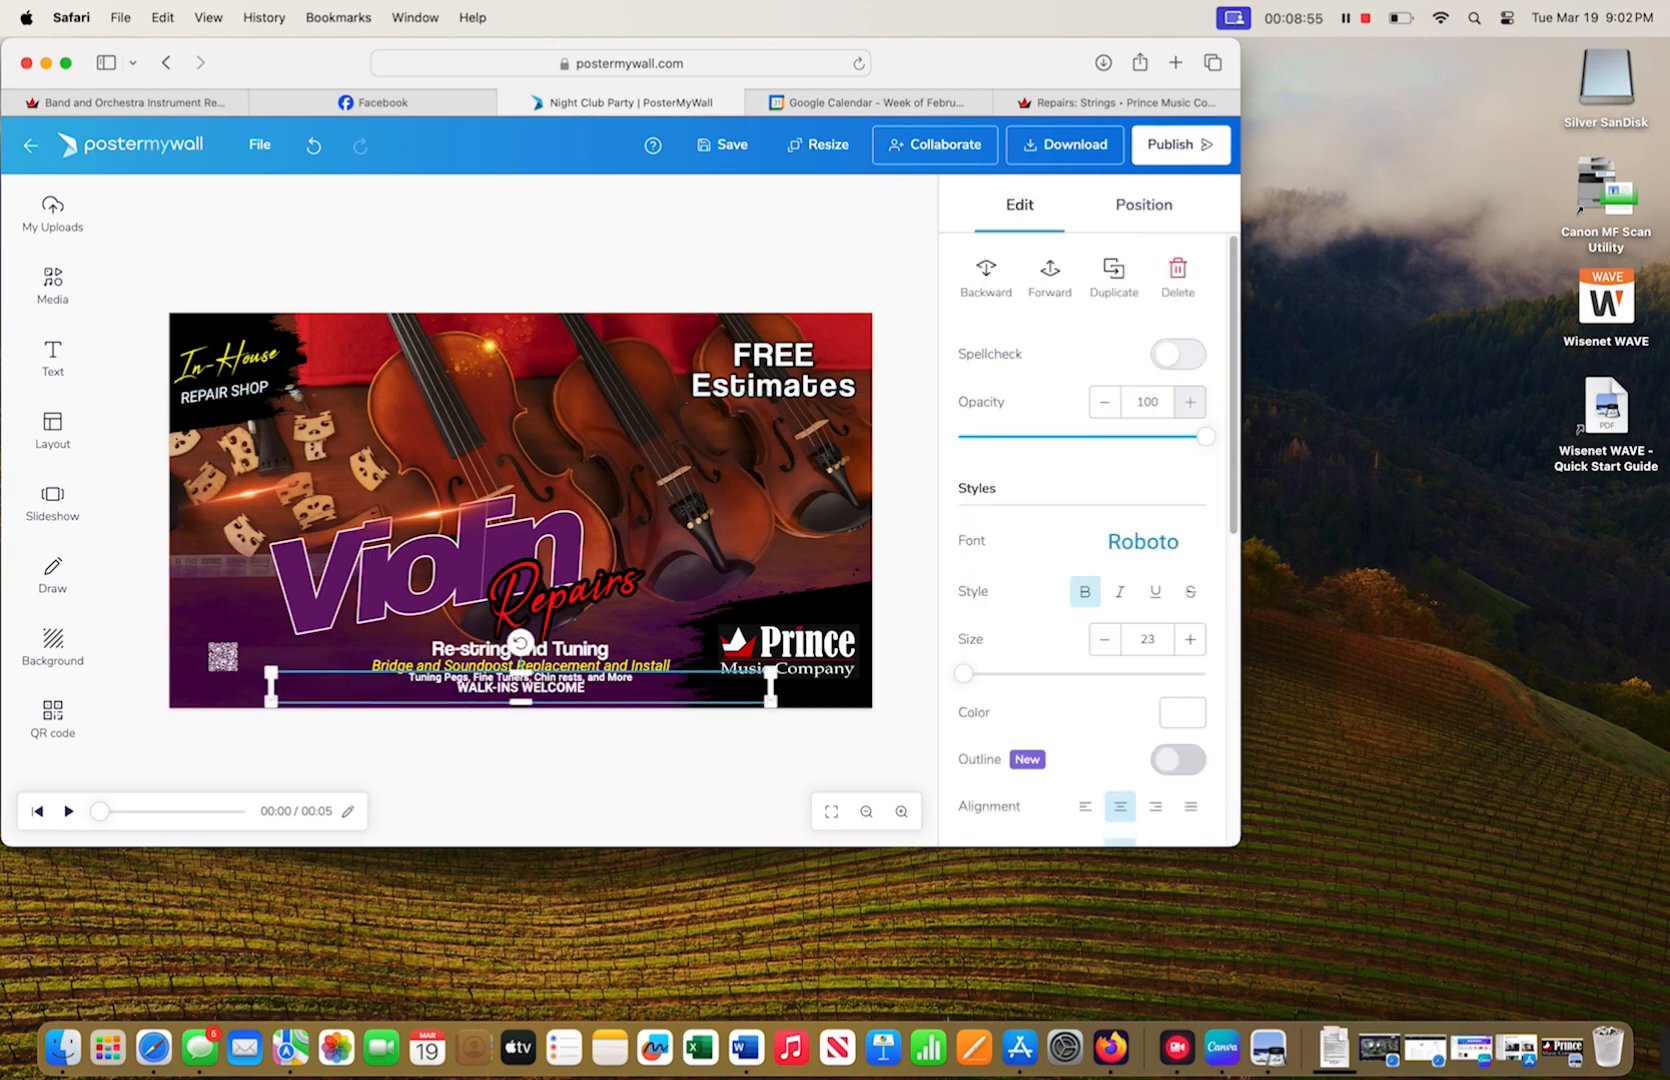
{"action": "left_click", "coordinate": [582, 650]}
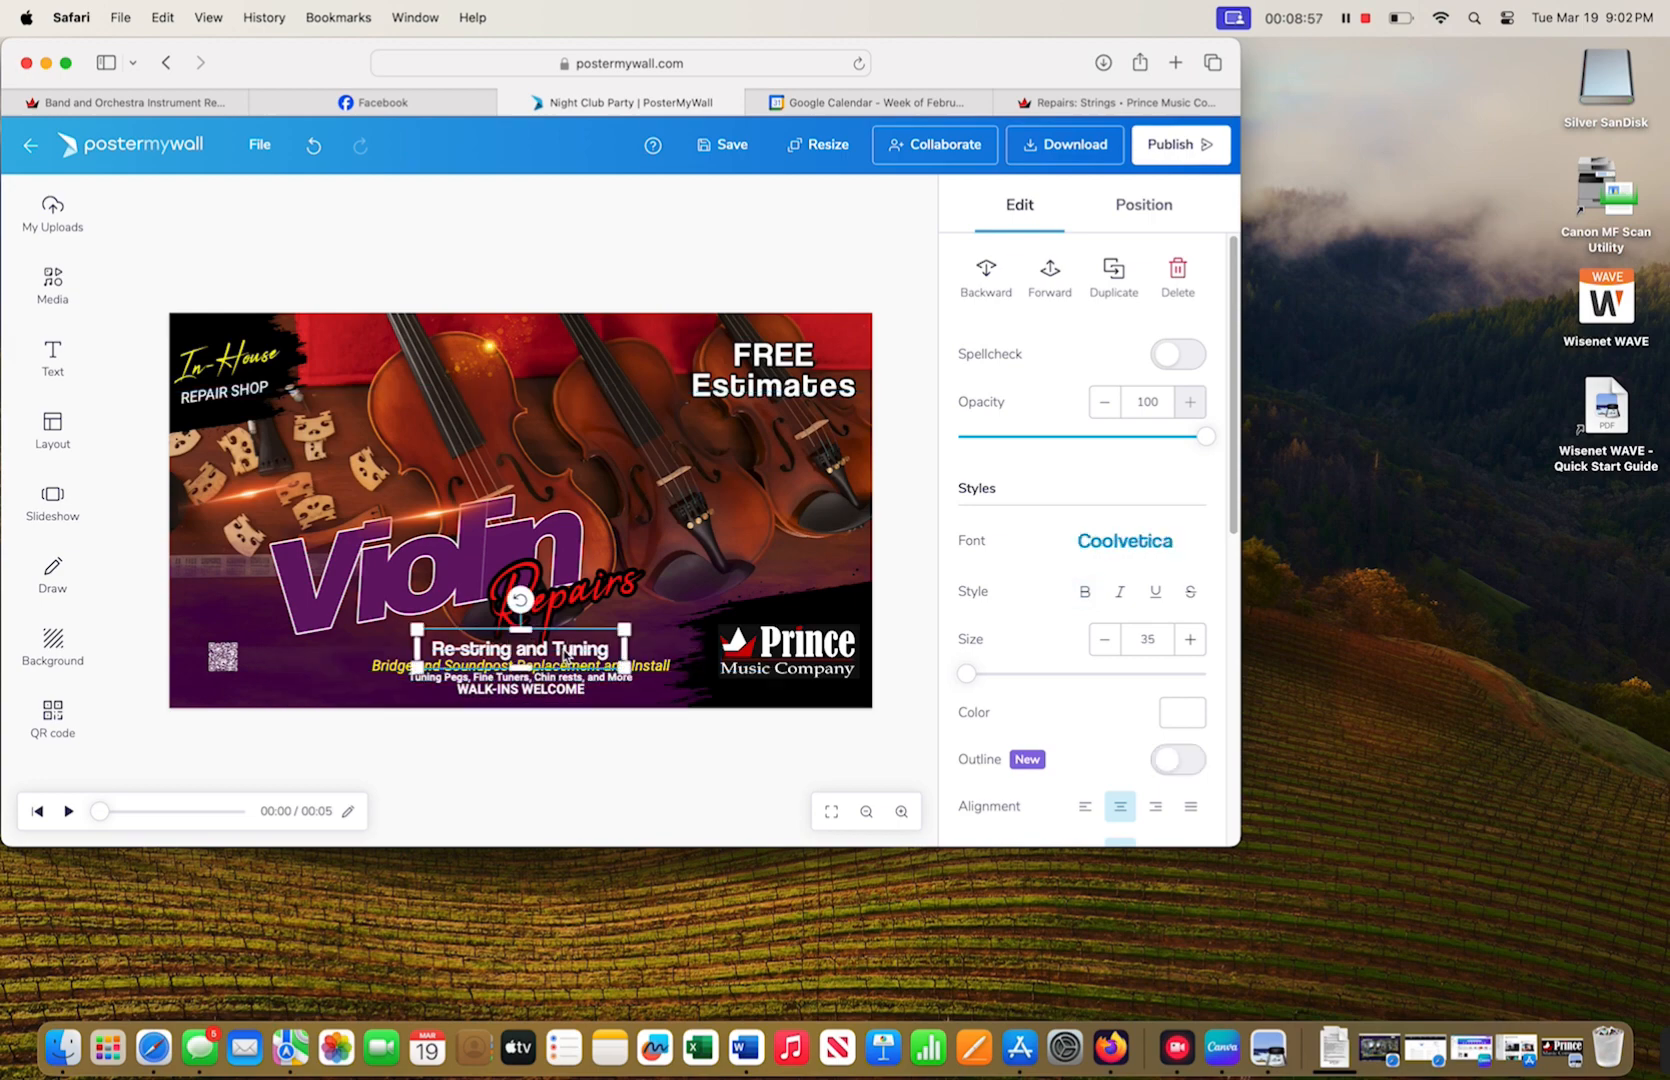
{"action": "key", "text": "Up"}
{"action": "key", "text": "Up"}
{"action": "key", "text": "Up"}
{"action": "key", "text": "Up"}
{"action": "key", "text": "Up"}
{"action": "left_click", "coordinate": [604, 806]}
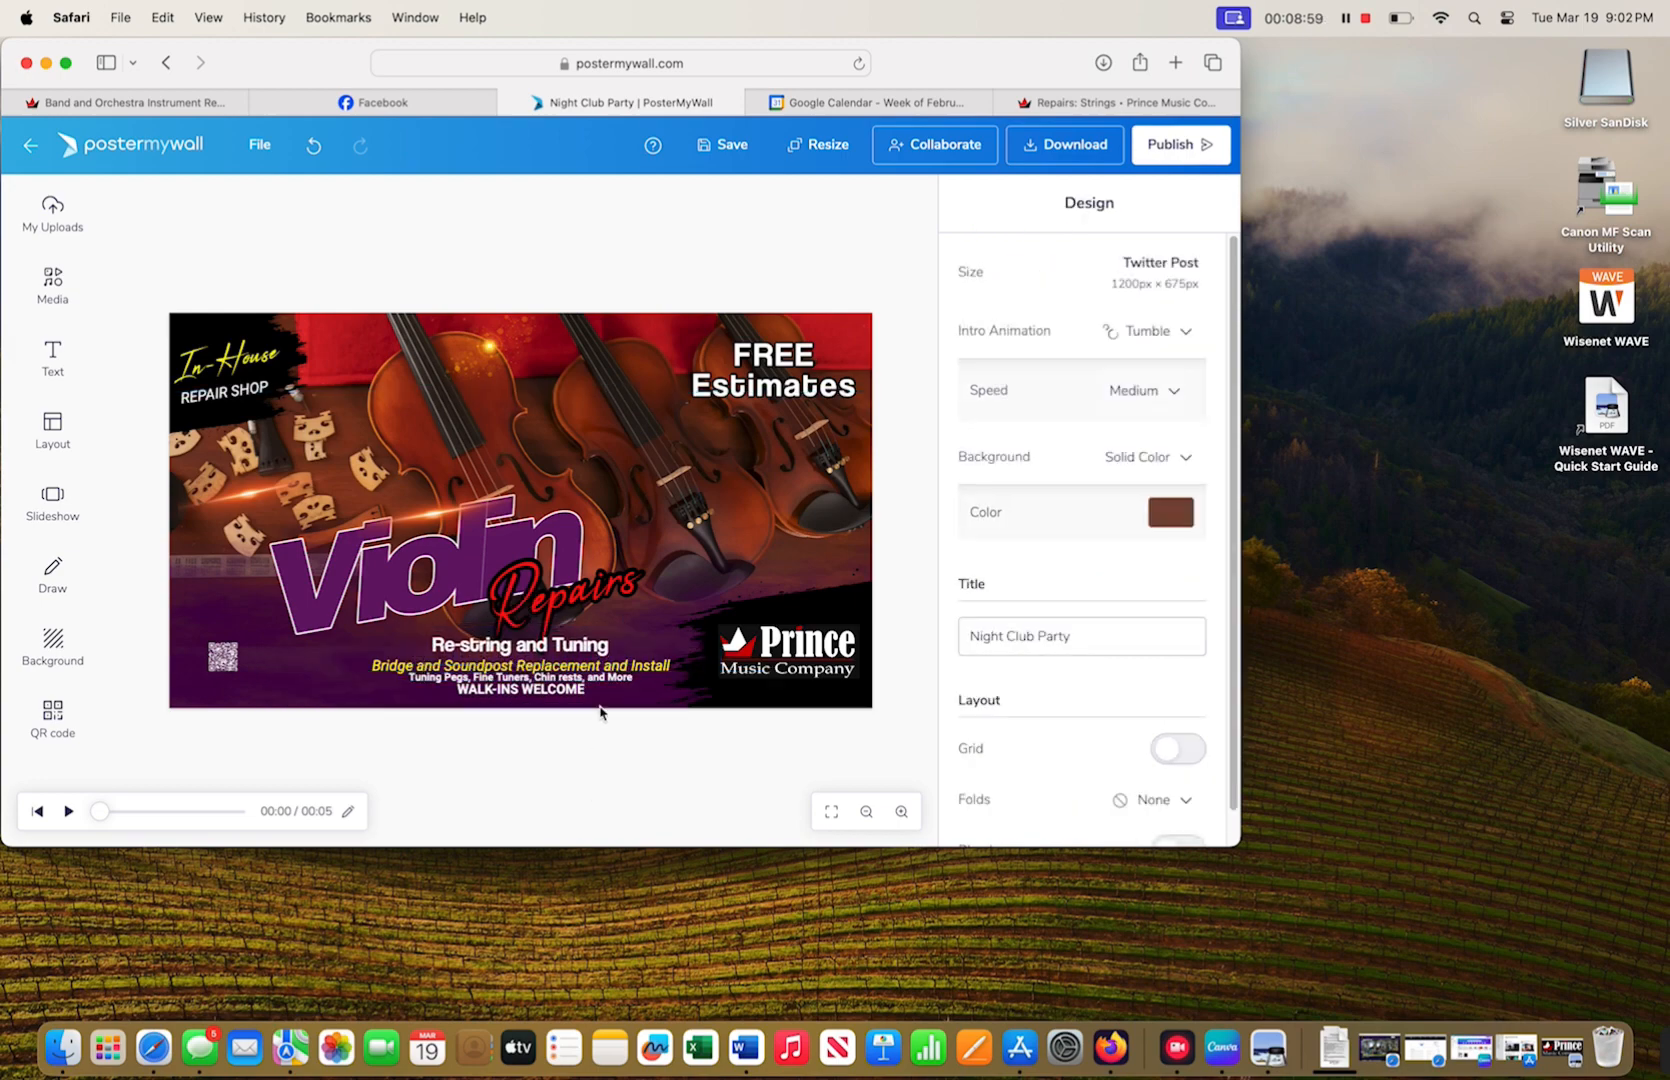
- Nudge the Bridge and Soundpost and Tuning Pegs lines into place
{"action": "left_click", "coordinate": [592, 666]}
{"action": "key", "text": "Up"}
{"action": "key", "text": "Up"}
{"action": "key", "text": "Up"}
{"action": "key", "text": "Up"}
{"action": "left_click", "coordinate": [592, 765]}
{"action": "left_click", "coordinate": [577, 678]}
{"action": "key", "text": "Up"}
{"action": "key", "text": "Up"}
{"action": "left_click", "coordinate": [560, 762]}
{"action": "left_click", "coordinate": [548, 695]}
{"action": "key", "text": "Down"}
{"action": "key", "text": "Down"}
{"action": "left_click", "coordinate": [560, 765]}
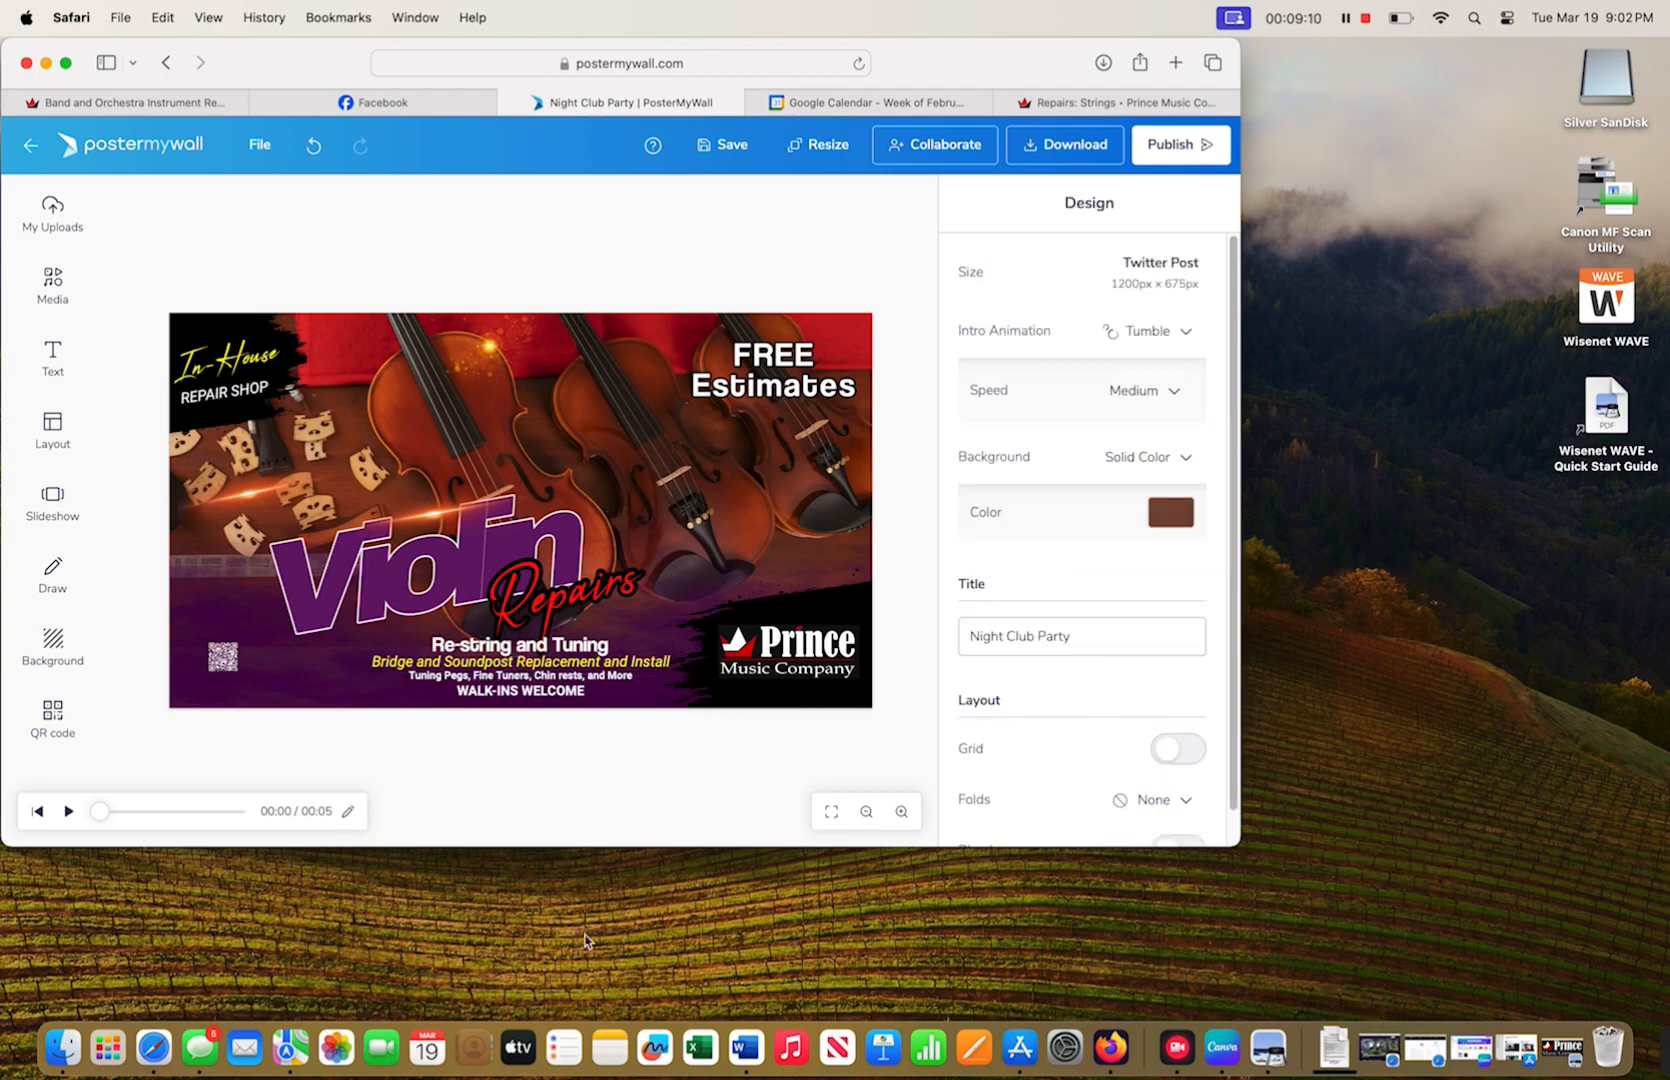
- Enlarge and lower the purple Violin lettering, and enlarge and reposition the red Repairs script
{"action": "left_click", "coordinate": [425, 575]}
{"action": "left_click_drag", "start_coordinate": [605, 482], "coordinate": [655, 455]}
{"action": "left_click_drag", "start_coordinate": [445, 542], "coordinate": [413, 608]}
{"action": "left_click_drag", "start_coordinate": [575, 598], "coordinate": [560, 613]}
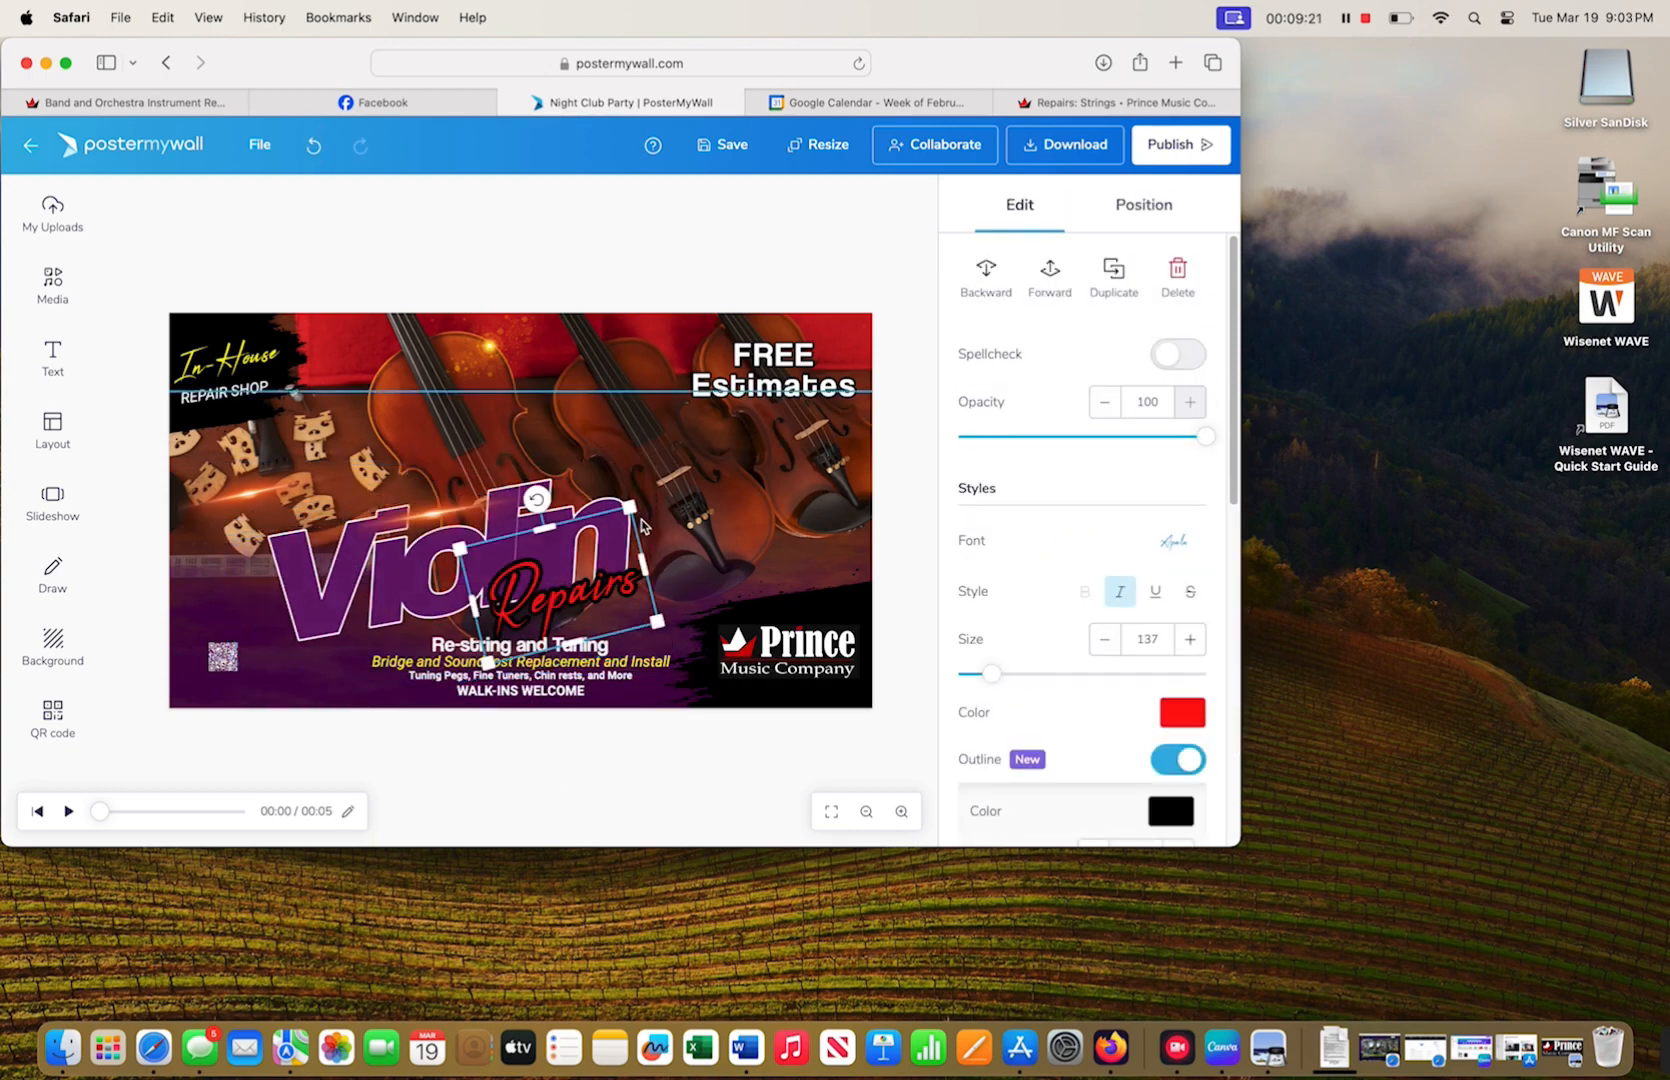
{"action": "left_click_drag", "start_coordinate": [652, 511], "coordinate": [675, 493]}
- Review the Bridge and Soundpost line and Violin lettering against the whole poster
{"action": "left_click", "coordinate": [622, 762]}
{"action": "left_click", "coordinate": [628, 672]}
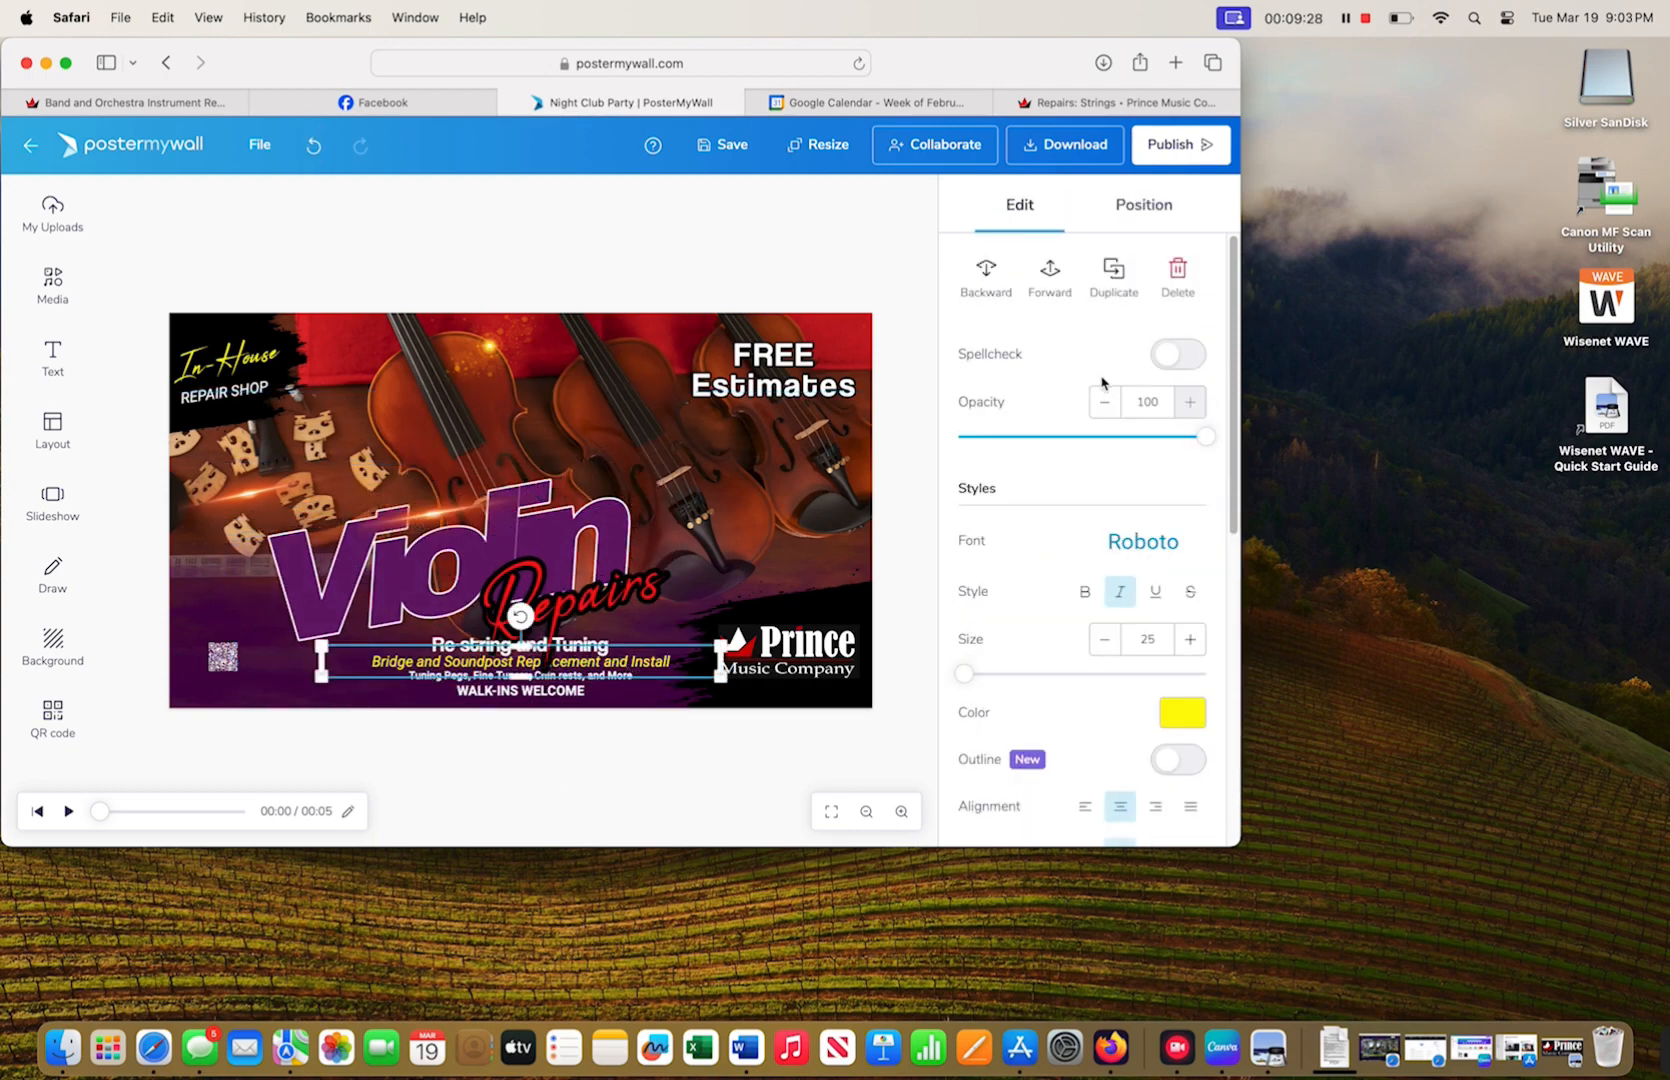
{"action": "left_click", "coordinate": [624, 814]}
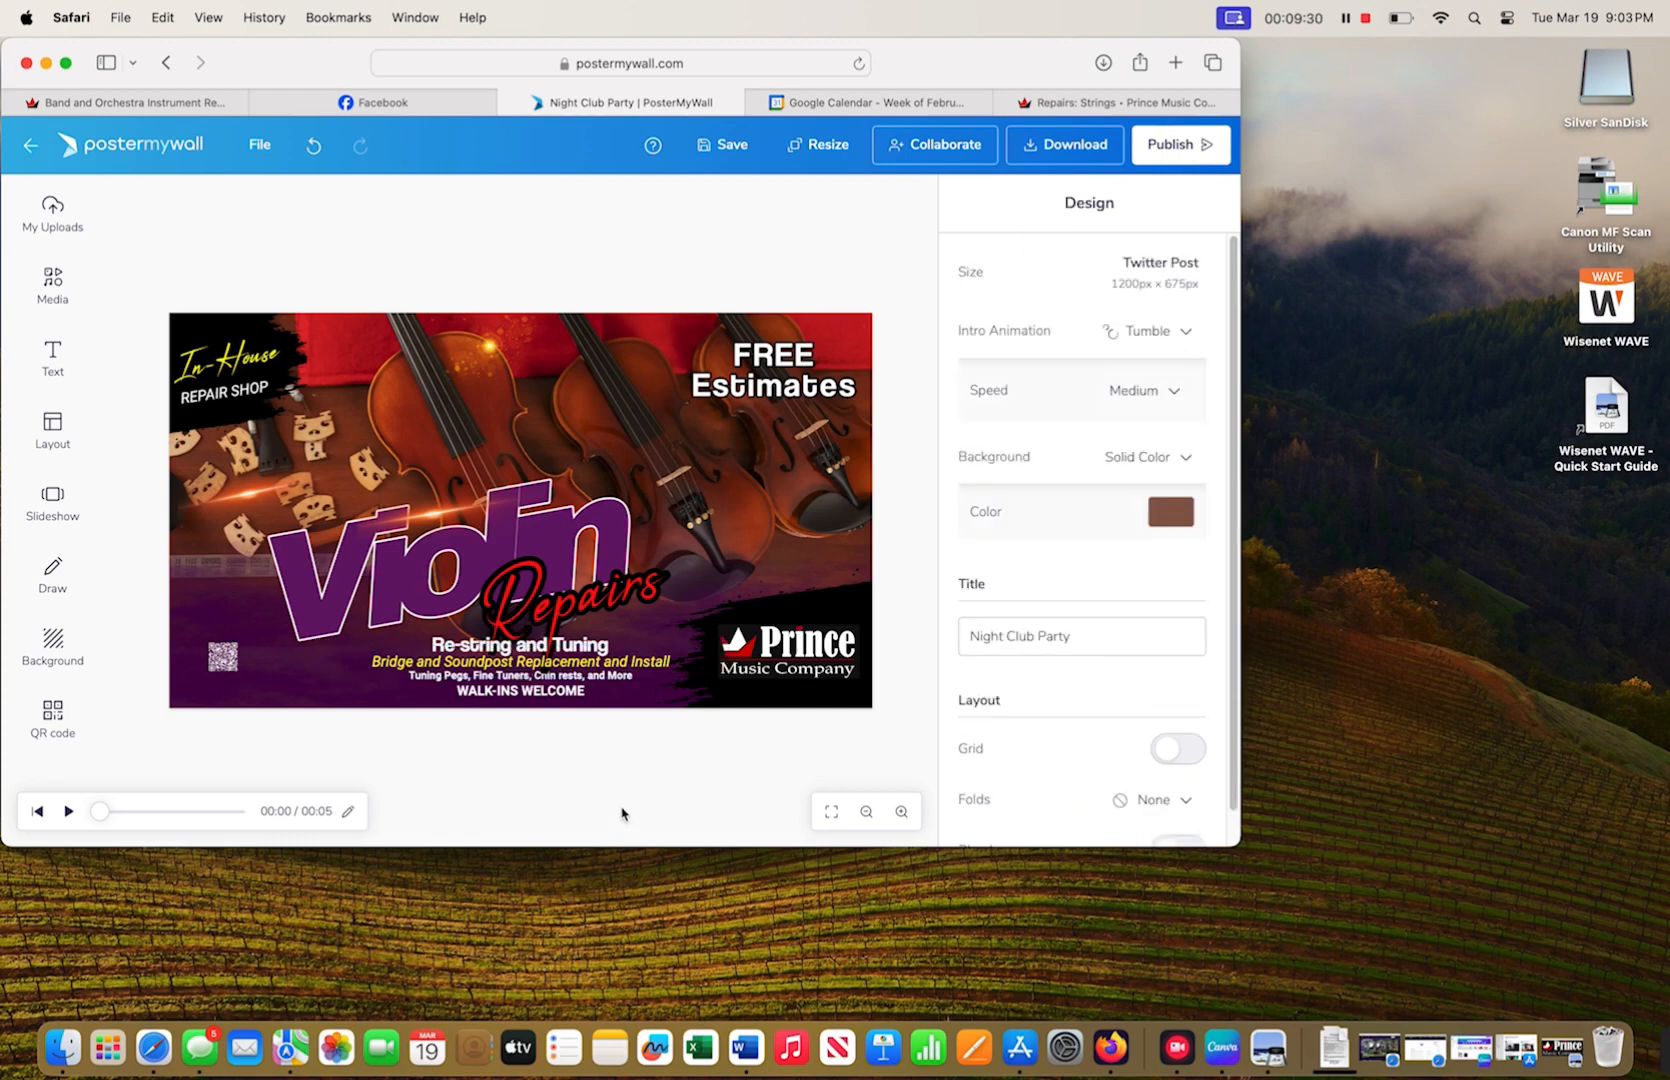
{"action": "left_click", "coordinate": [330, 610]}
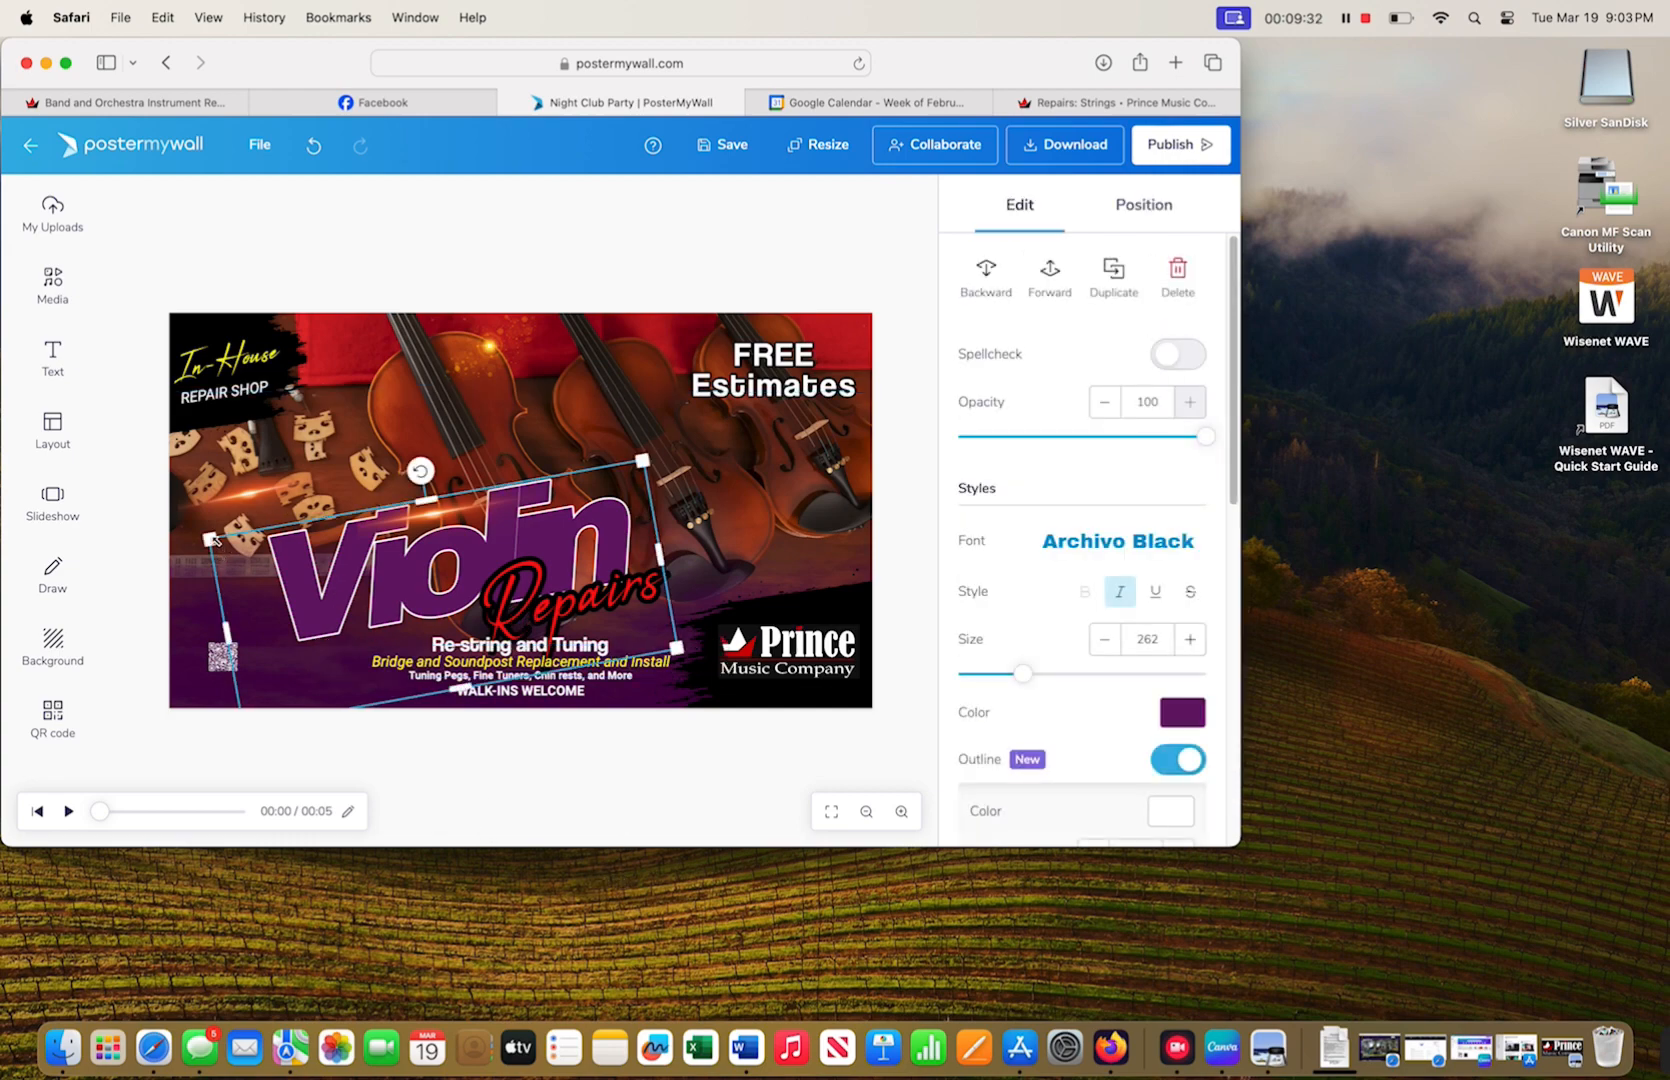
{"action": "left_click", "coordinate": [354, 776]}
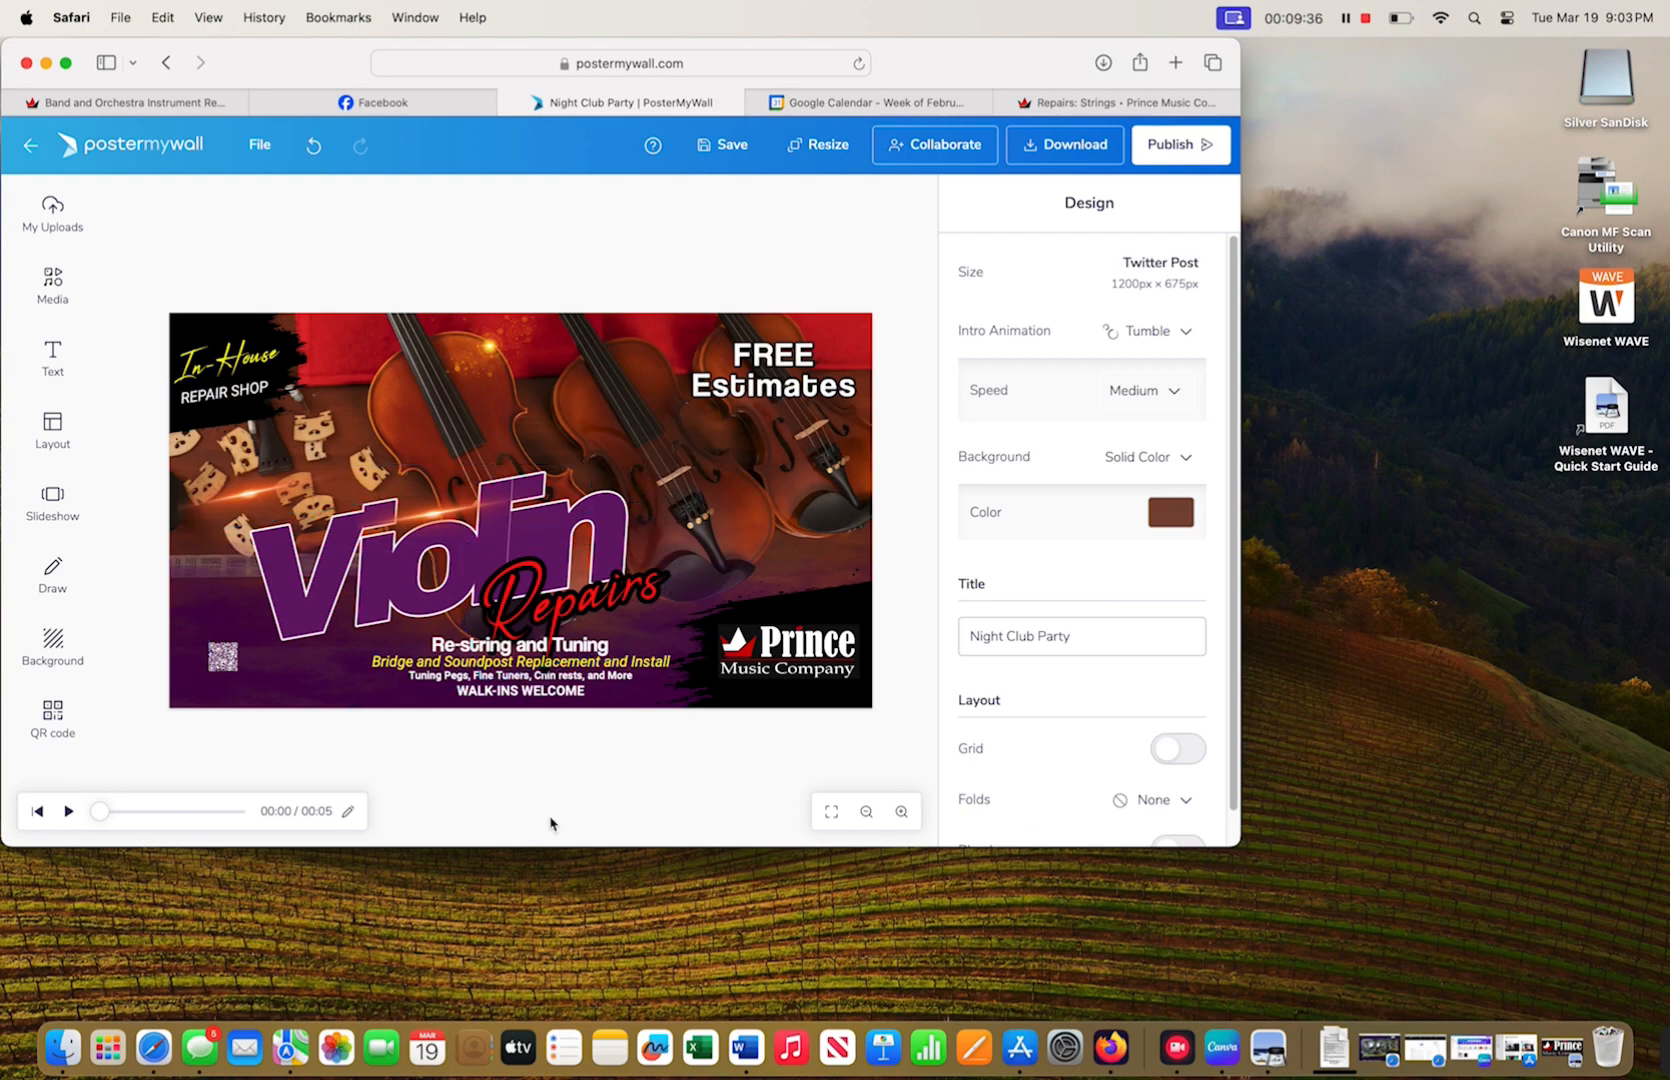
- Recheck the Repairs script and Violin lettering, then save the design
{"action": "left_click", "coordinate": [577, 600]}
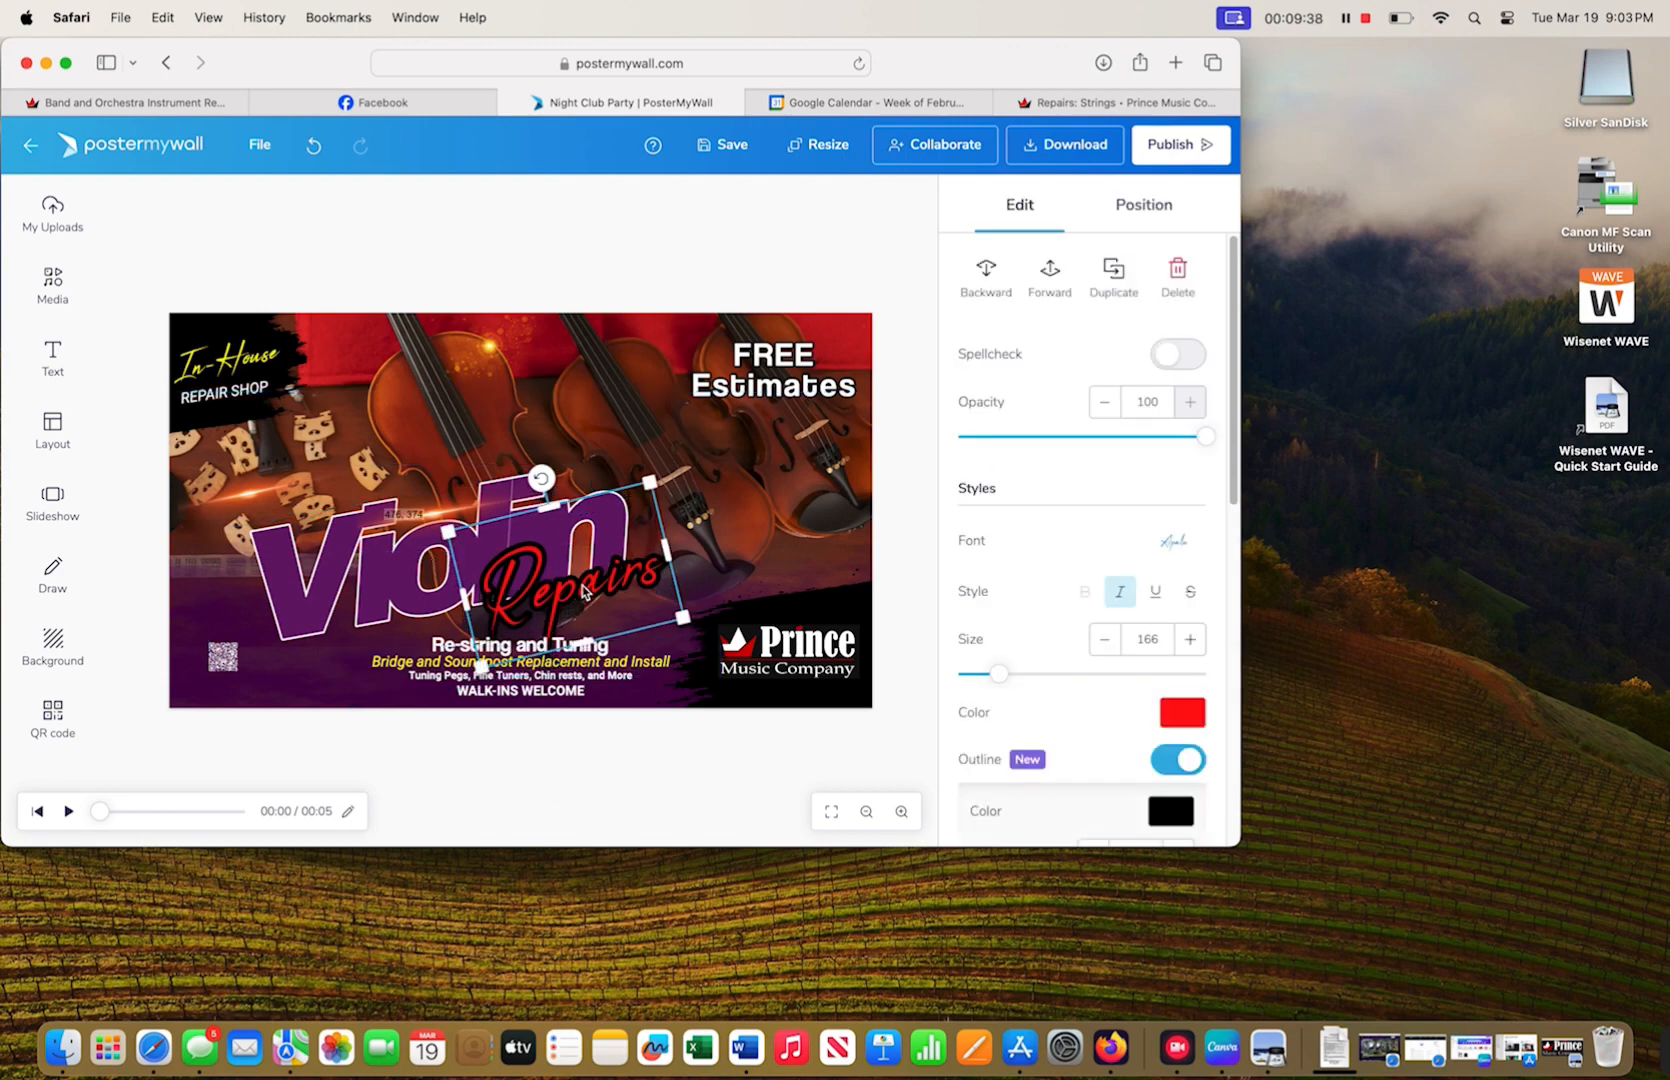
{"action": "left_click", "coordinate": [576, 766]}
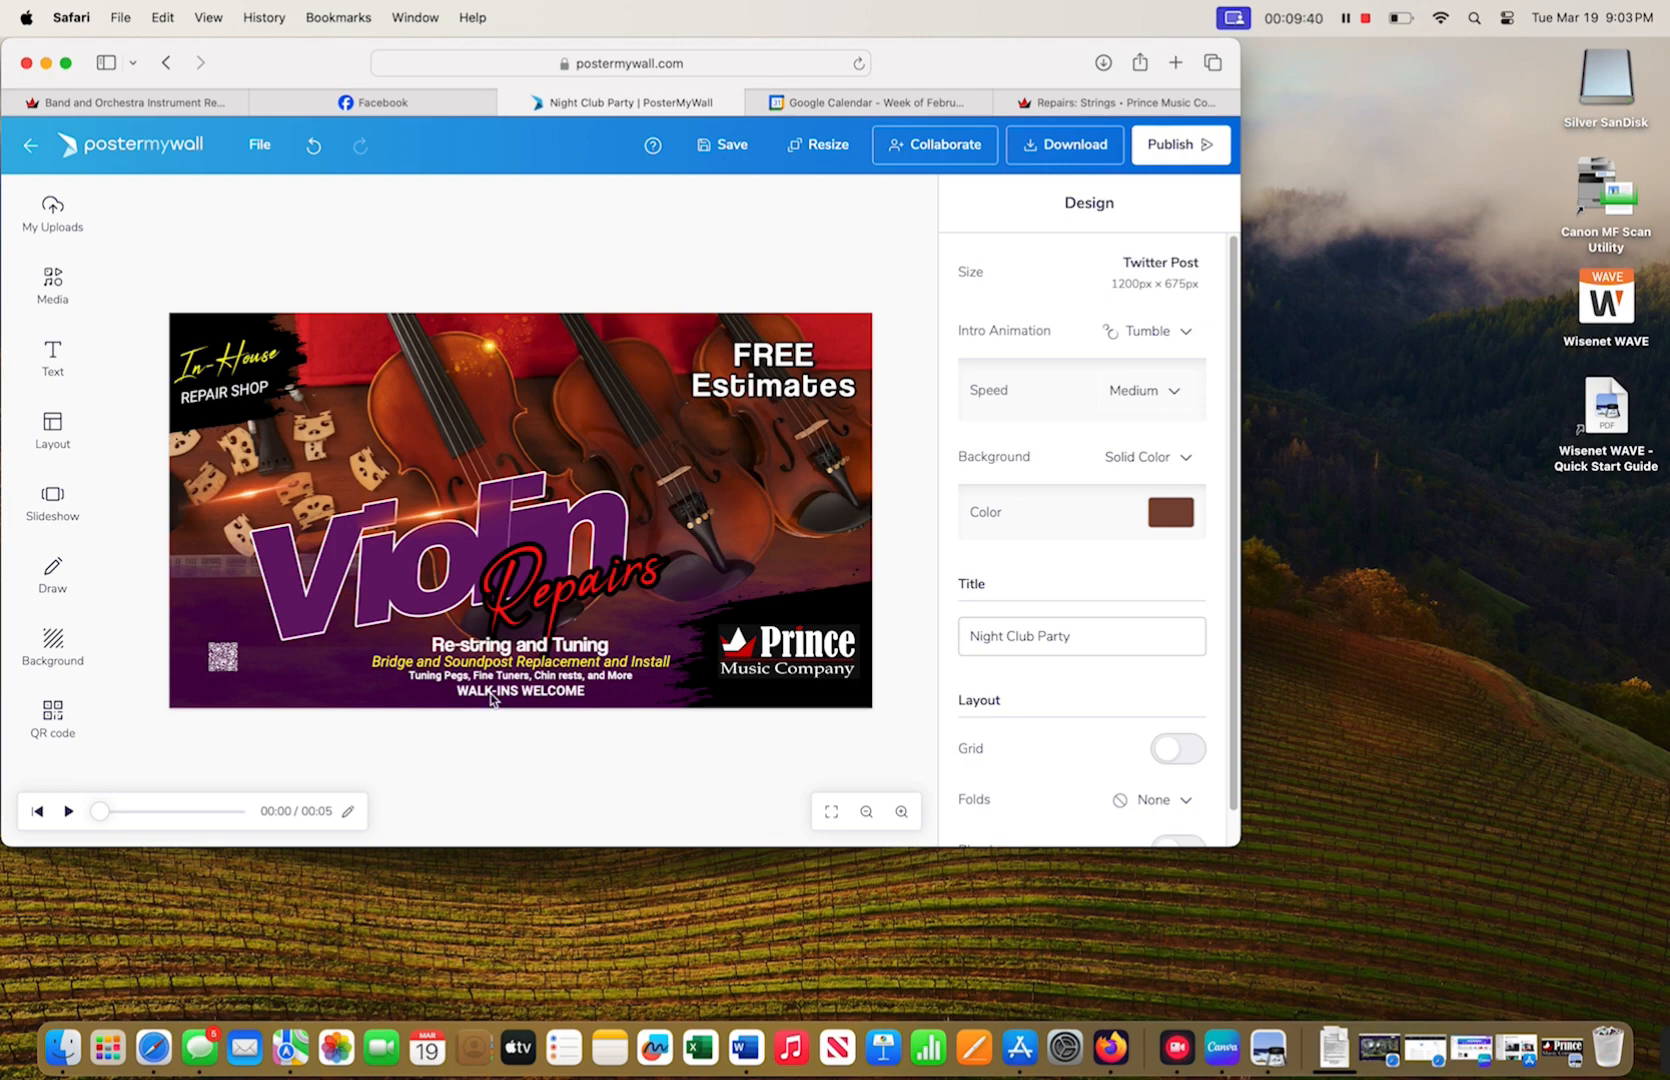
{"action": "left_click", "coordinate": [538, 588]}
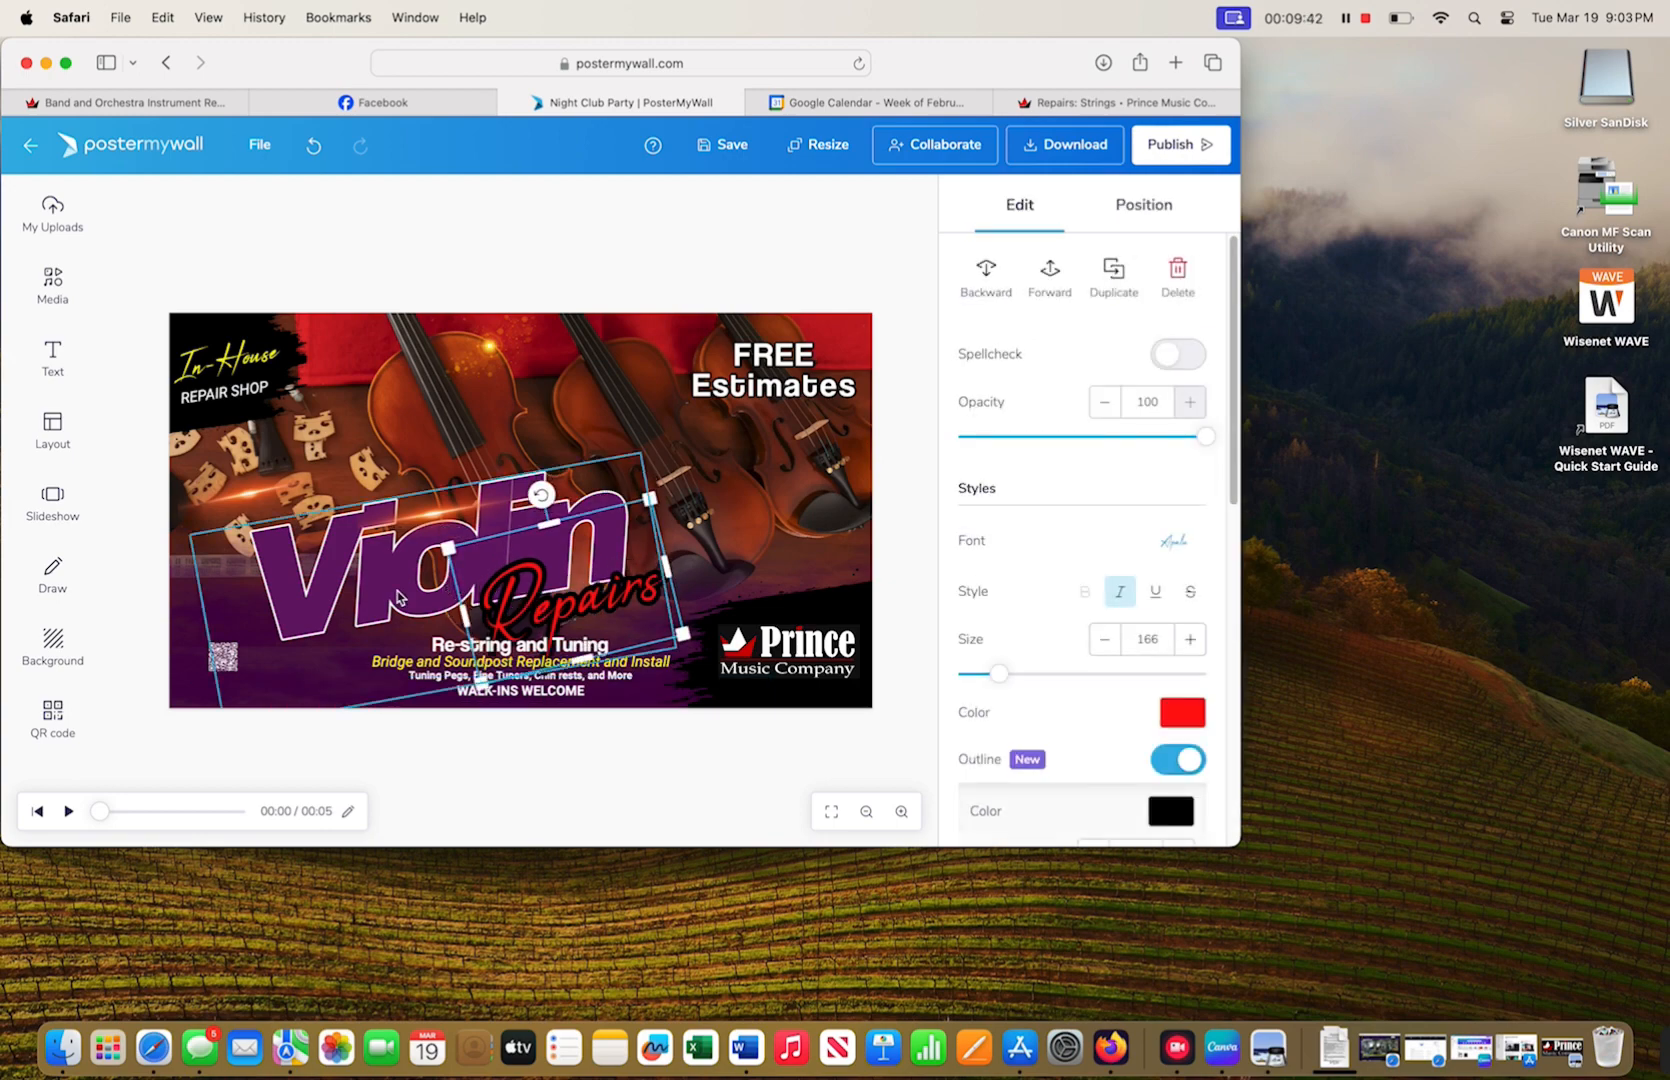
{"action": "left_click", "coordinate": [402, 598]}
{"action": "left_click", "coordinate": [543, 780]}
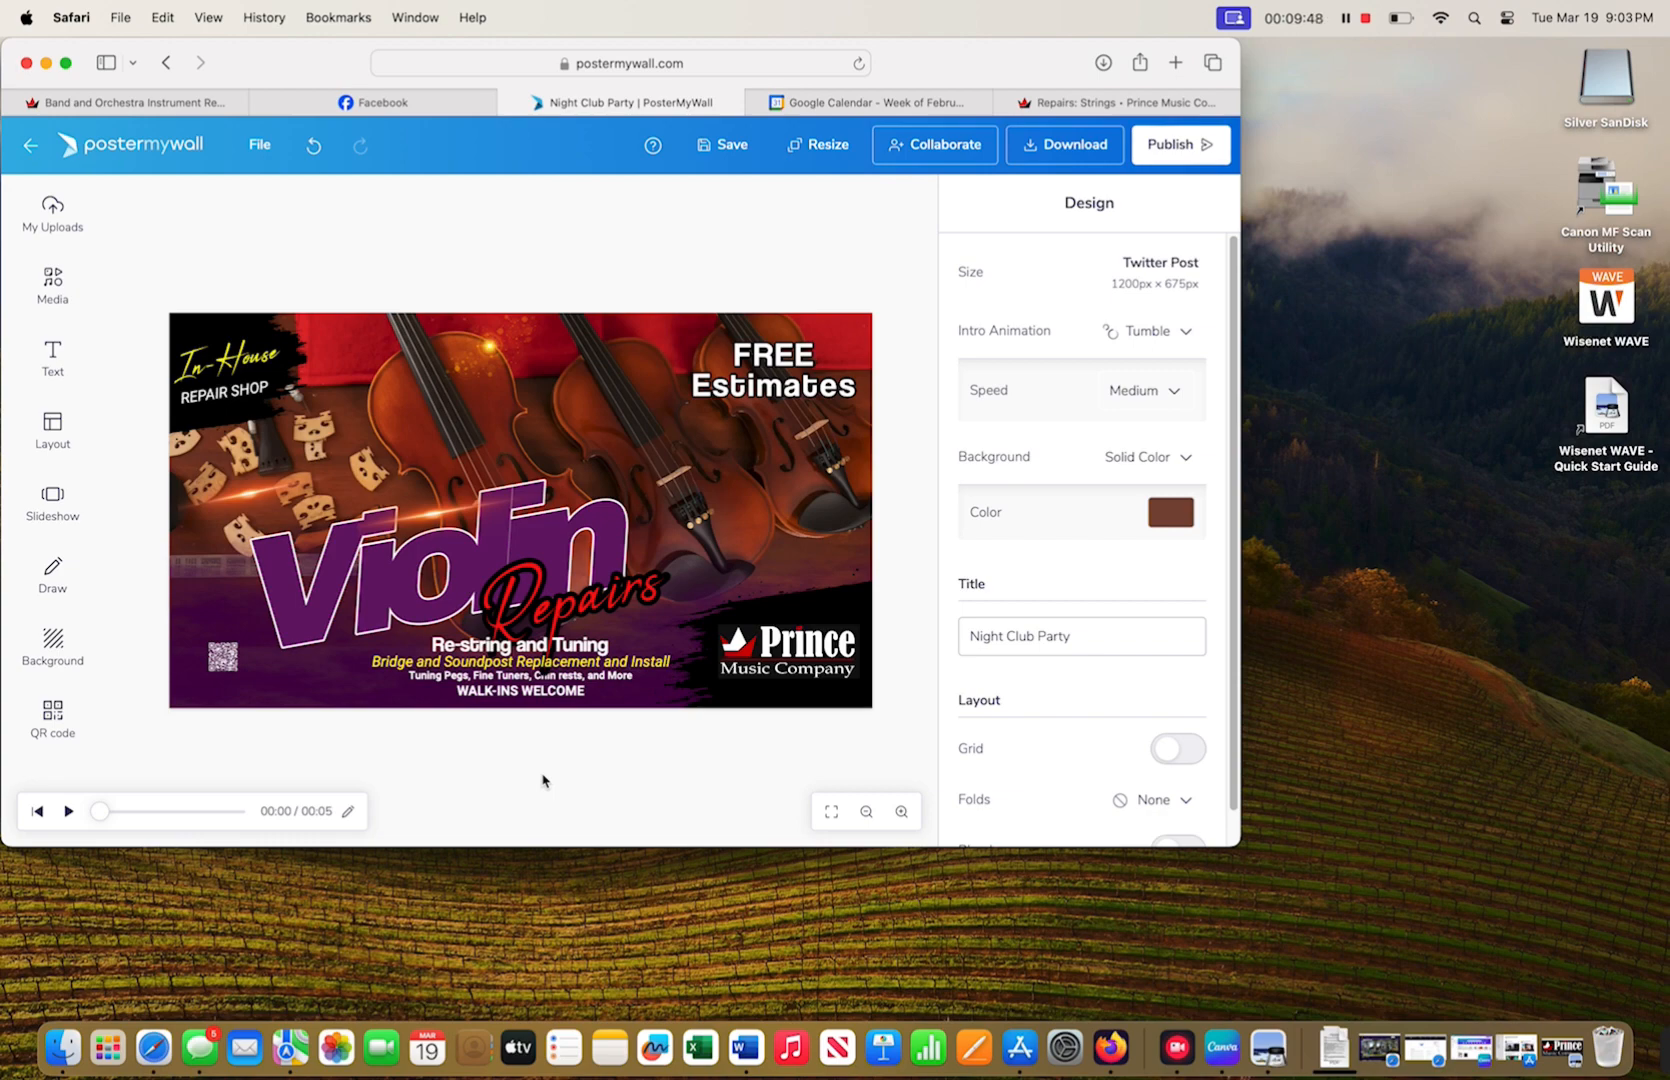
{"action": "left_click", "coordinate": [714, 150]}
{"action": "left_click", "coordinate": [1074, 636]}
- Replace the Night Club Party title with 'Violin repair purple poster' and save
{"action": "triple_click", "coordinate": [988, 632]}
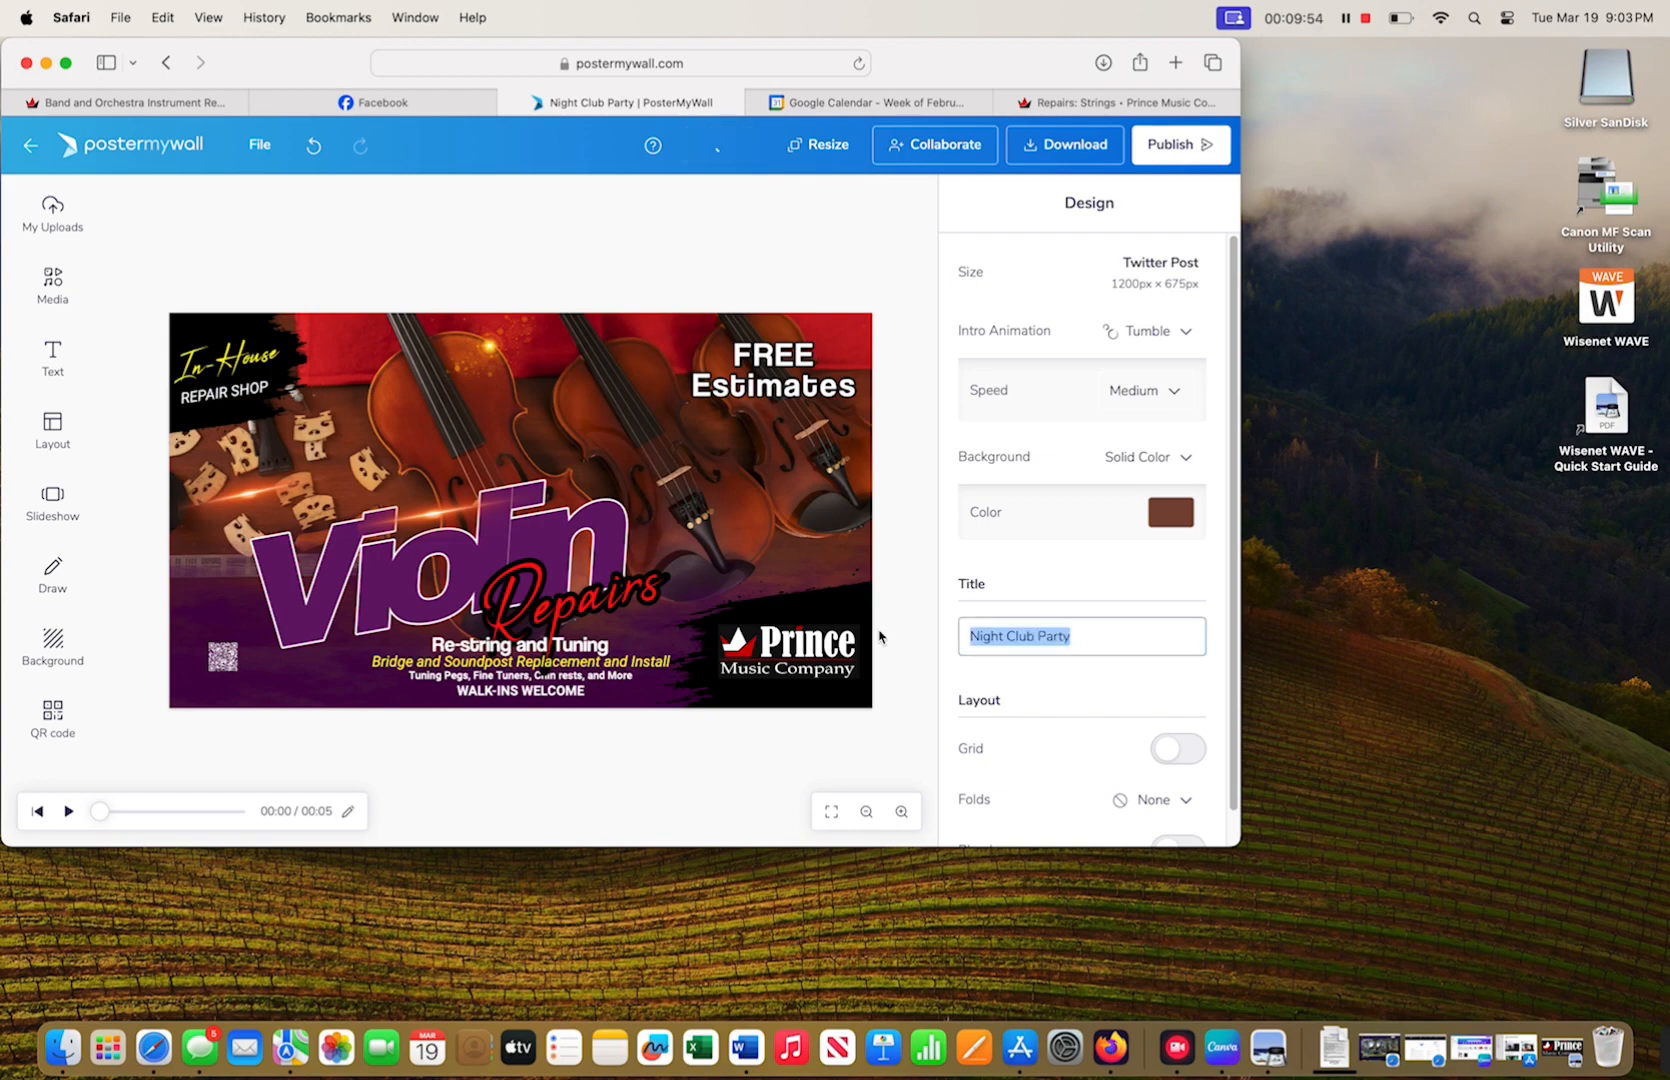
{"action": "type", "text": "Vion"}
{"action": "key", "text": "BackSpace"}
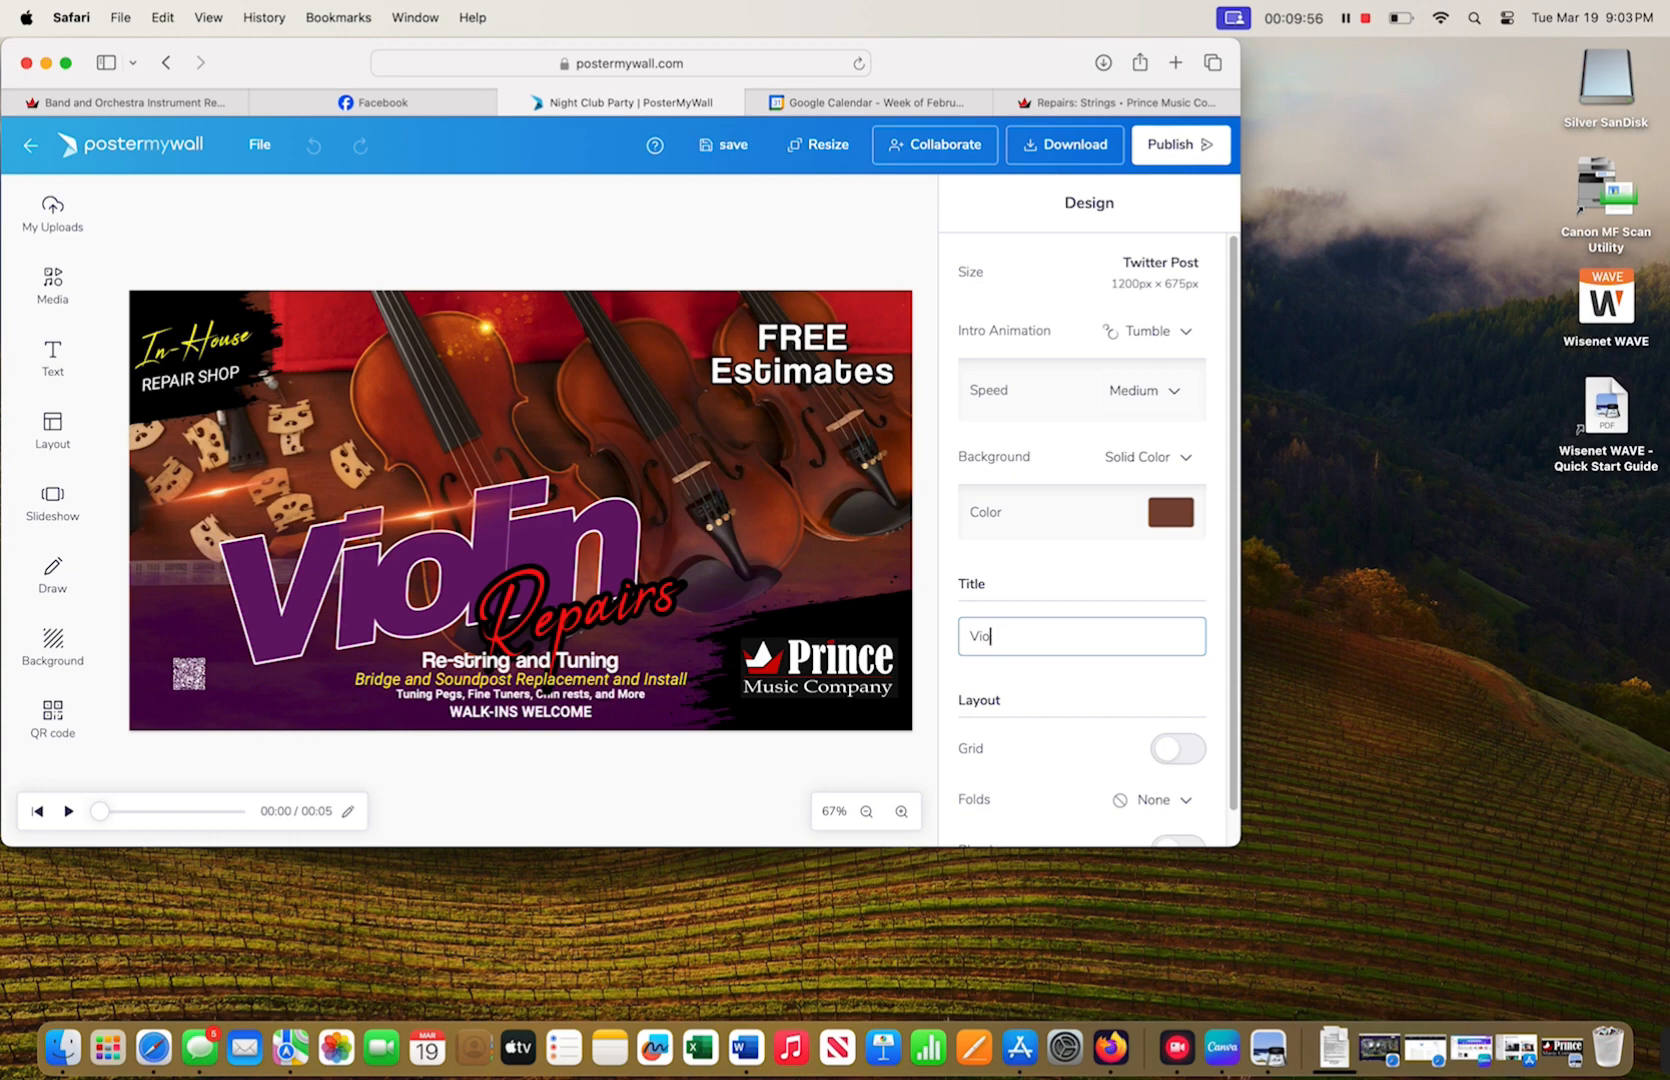
{"action": "type", "text": "lin repair purp "}
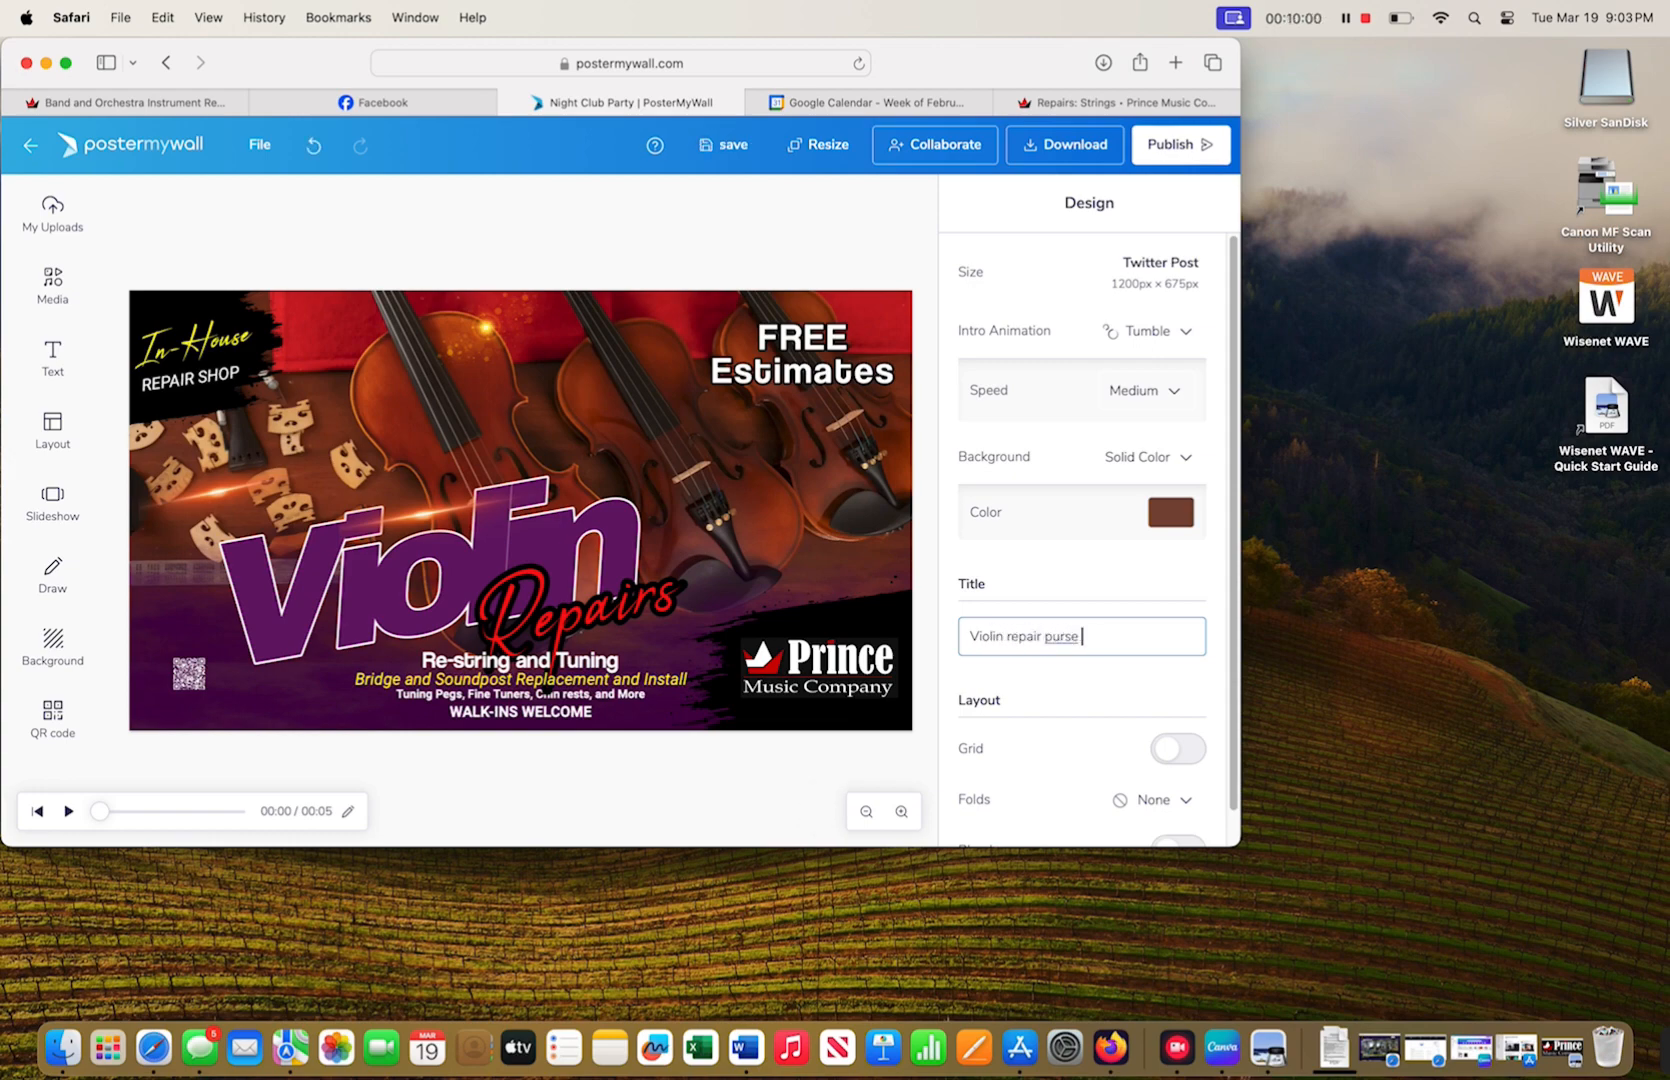
{"action": "type", "text": "poster"}
{"action": "key", "text": "BackSpace"}
{"action": "key", "text": "BackSpace"}
{"action": "type", "text": "ple"}
{"action": "left_click", "coordinate": [722, 144]}
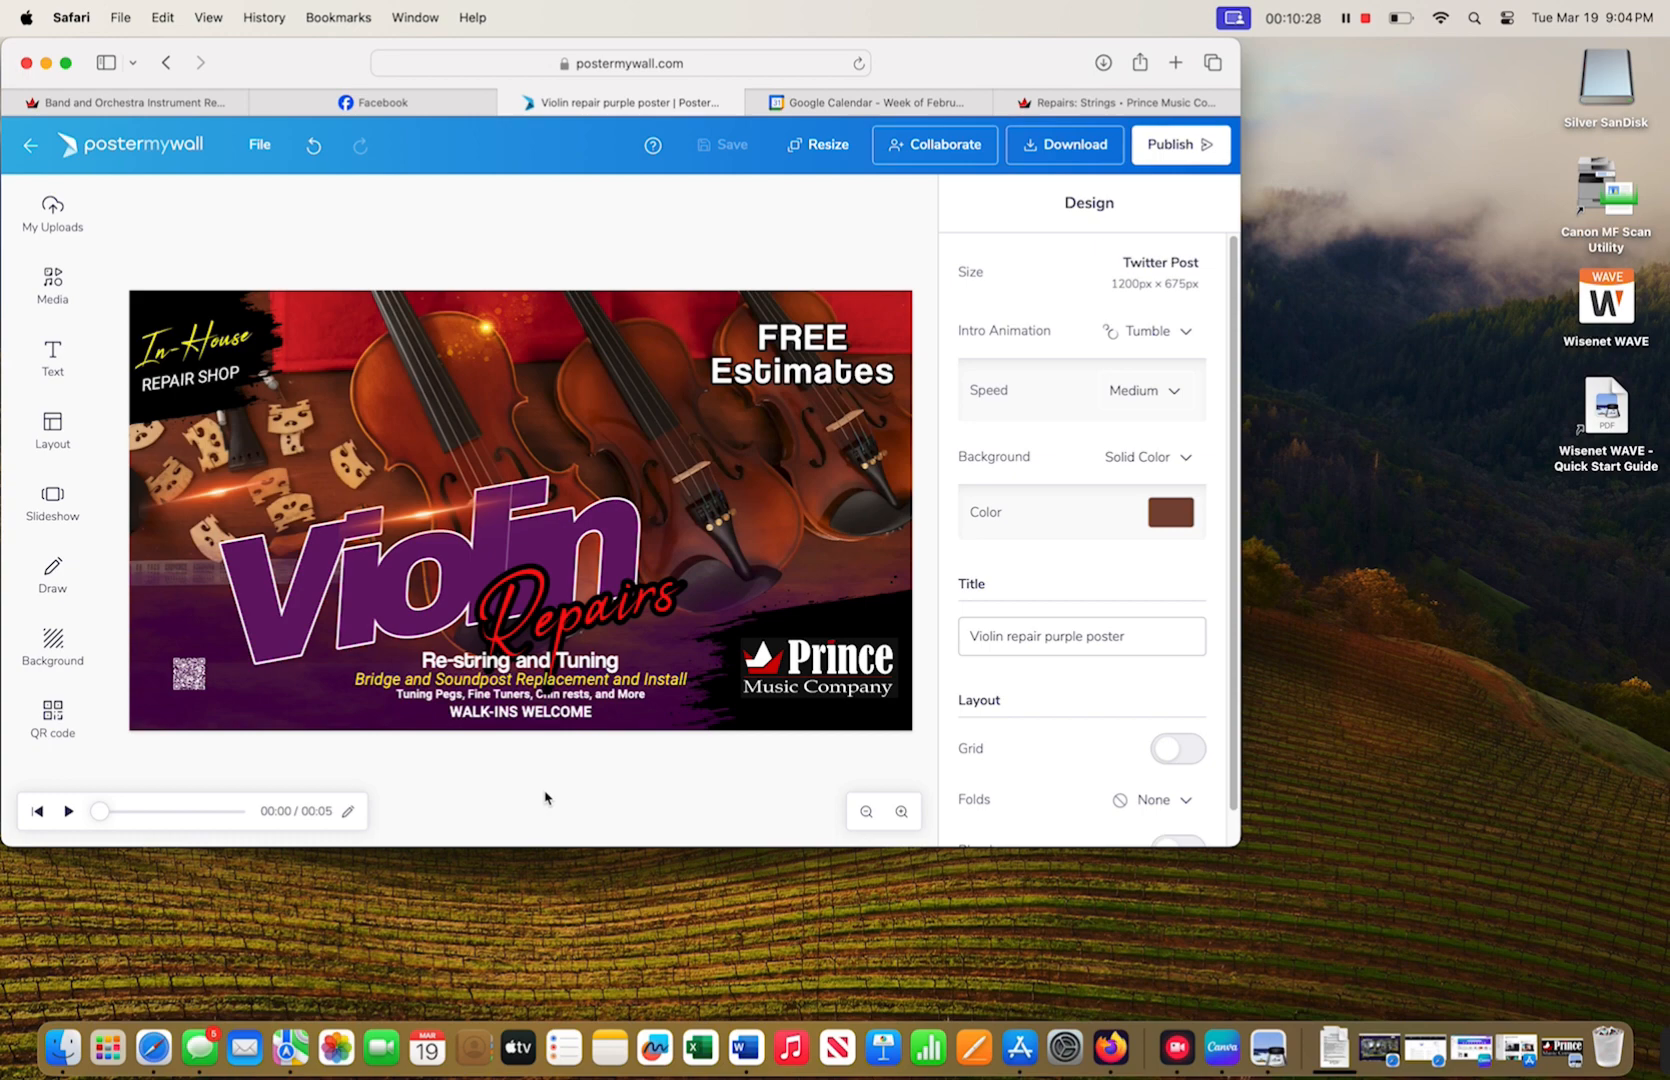
- Download the poster as a 1200 x 675 JPG Image and confirm it appears in Downloads
{"action": "left_click", "coordinate": [1058, 152]}
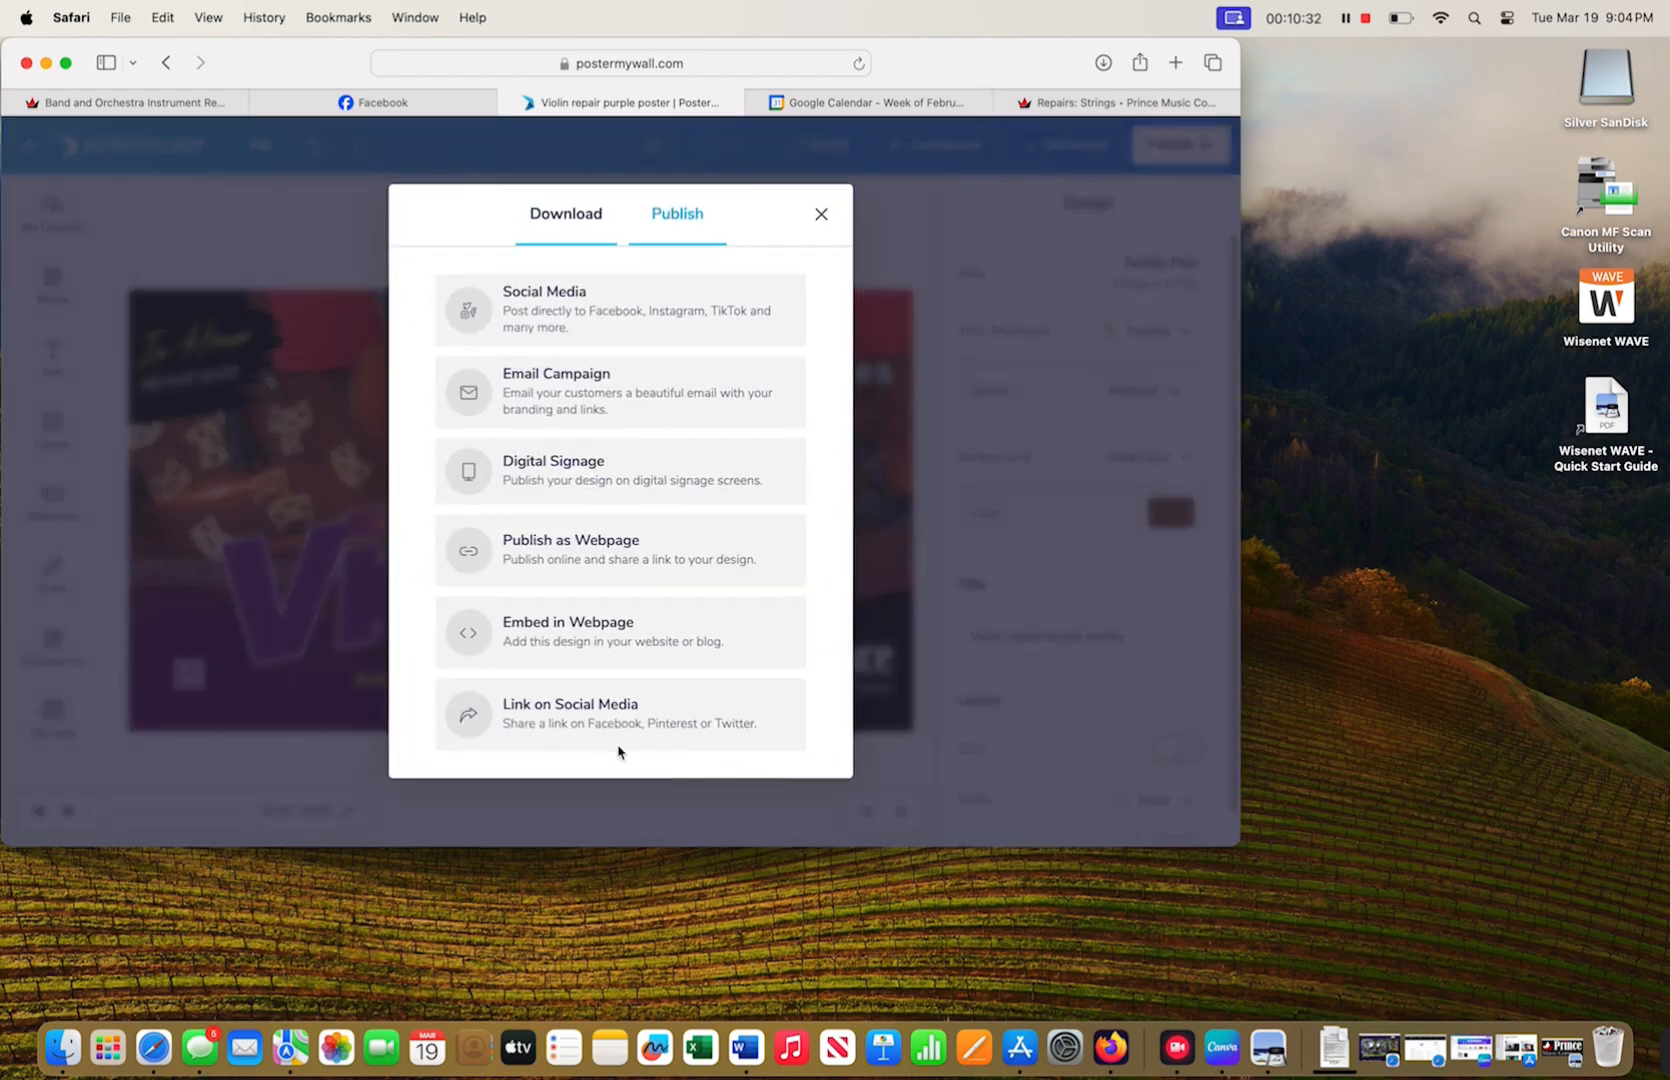
{"action": "left_click", "coordinate": [560, 232]}
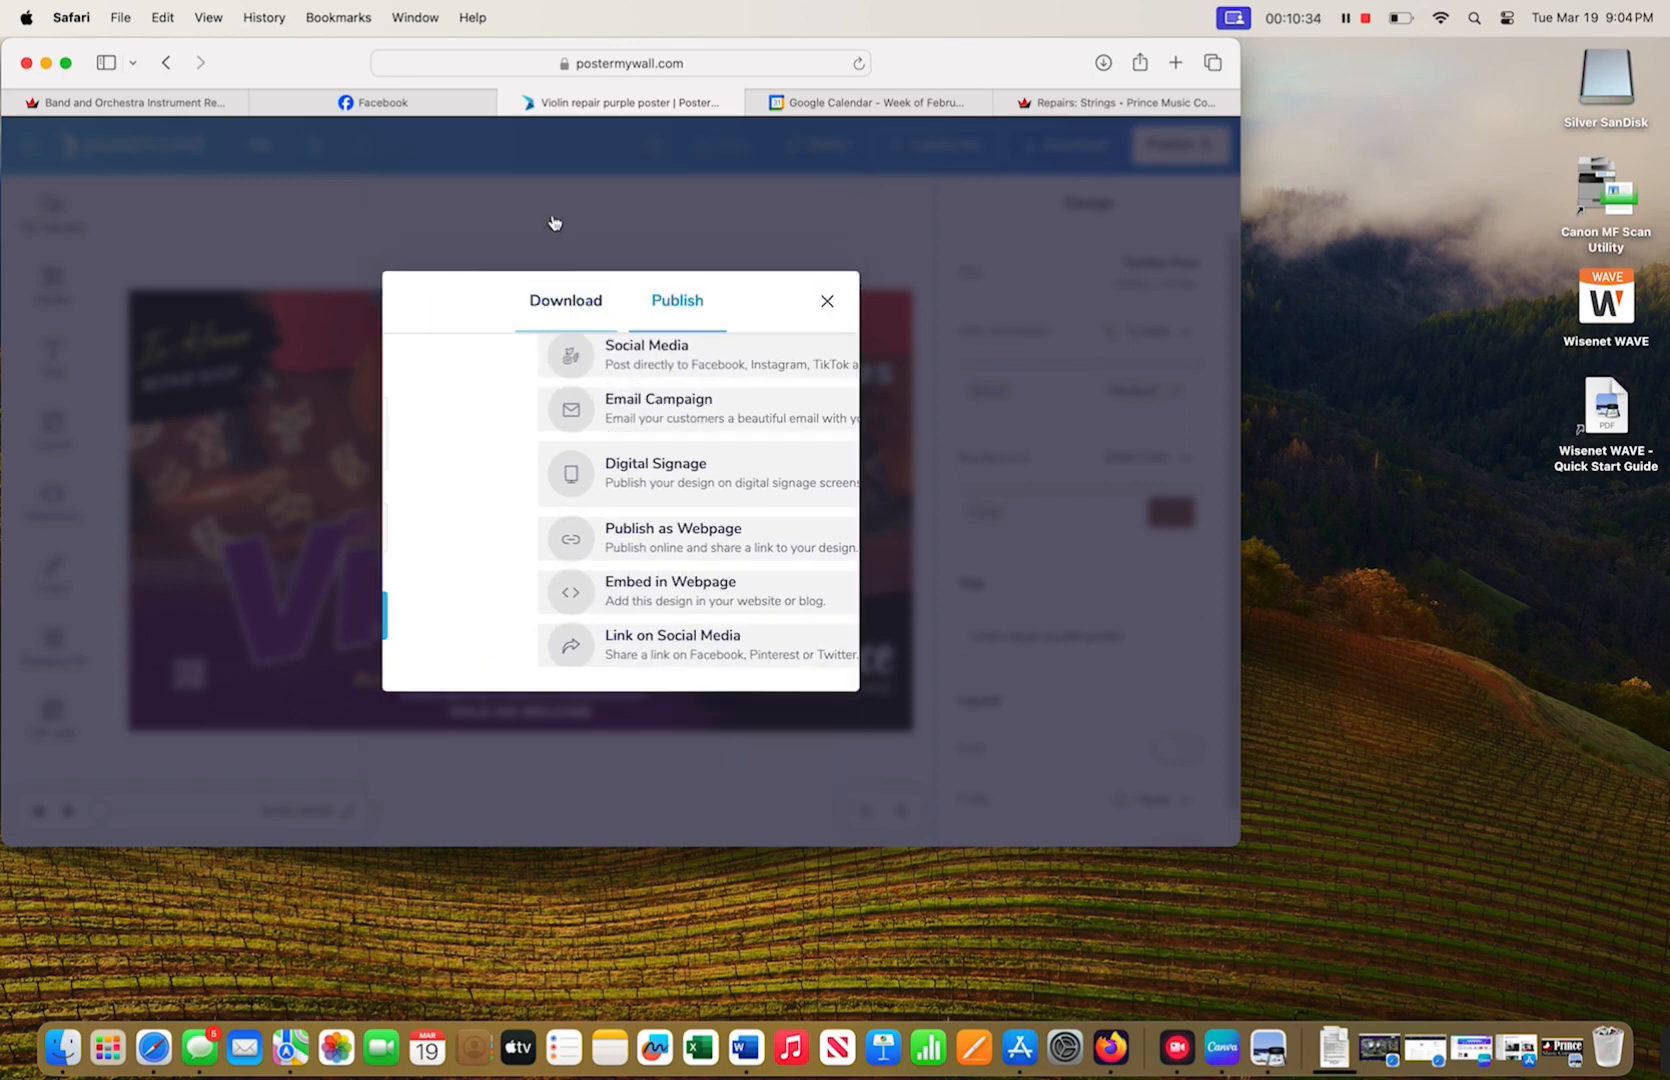
{"action": "left_click", "coordinate": [597, 466]}
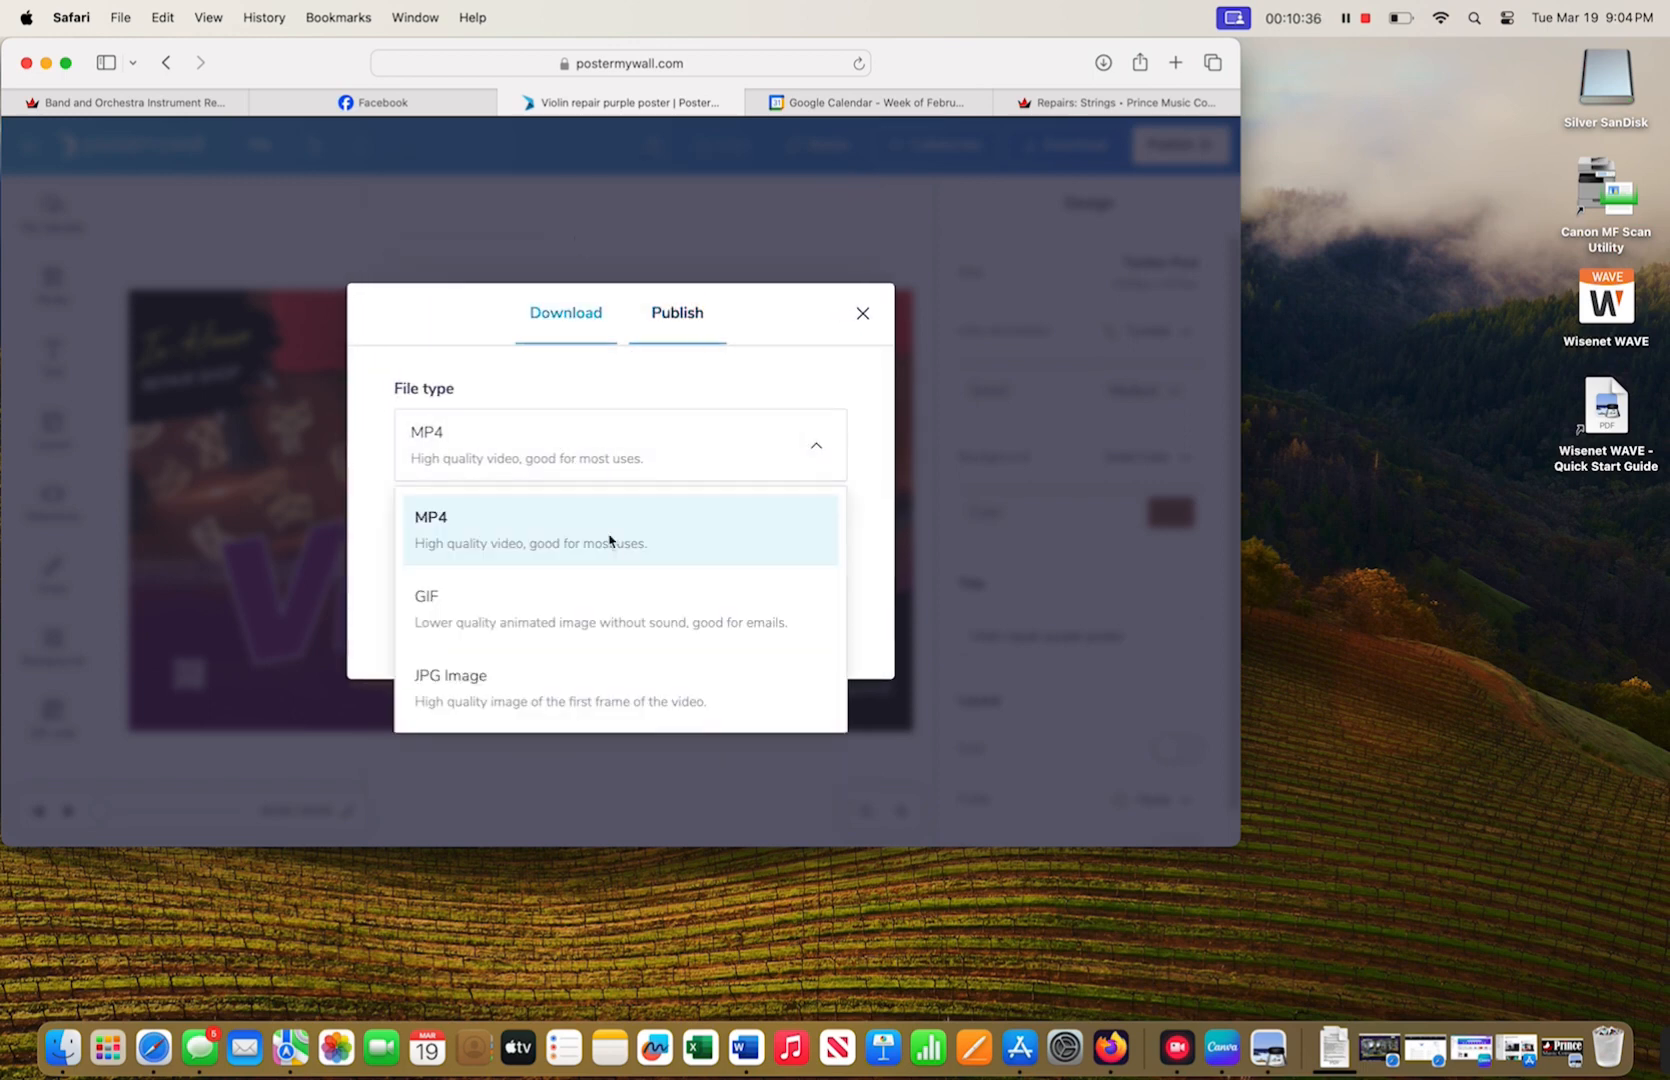
{"action": "left_click", "coordinate": [554, 676]}
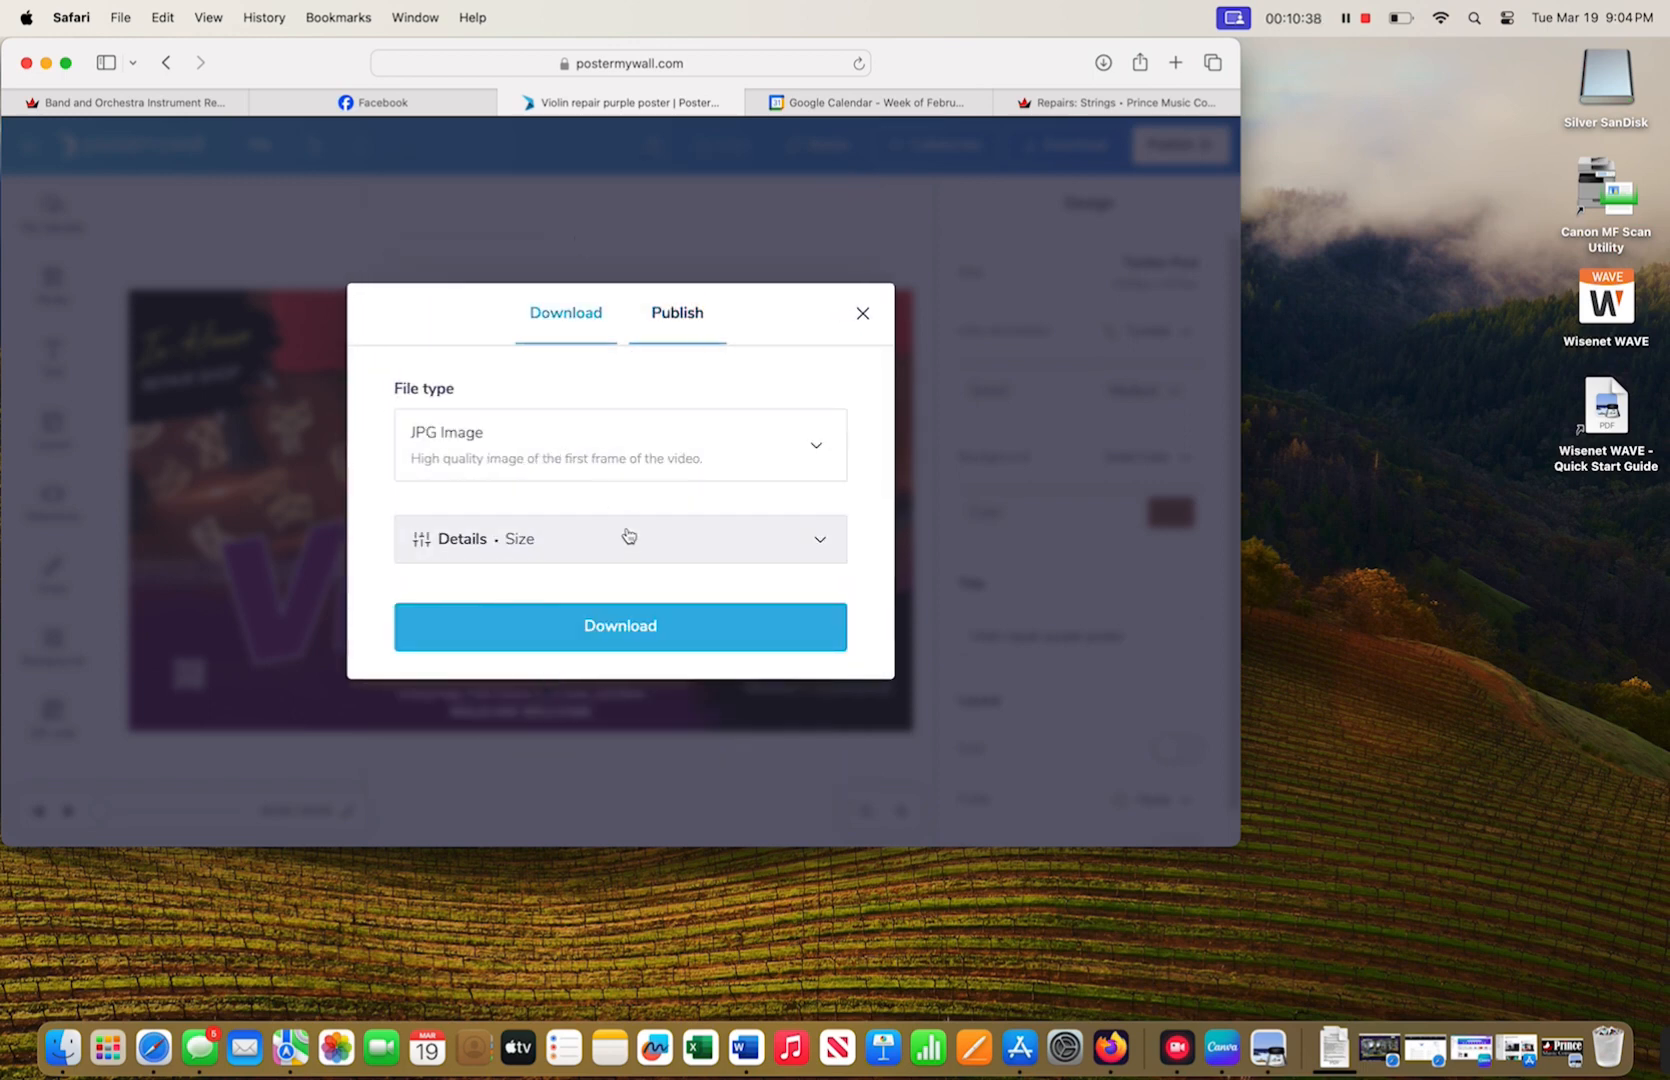
{"action": "left_click", "coordinate": [624, 539]}
{"action": "left_click", "coordinate": [591, 684]}
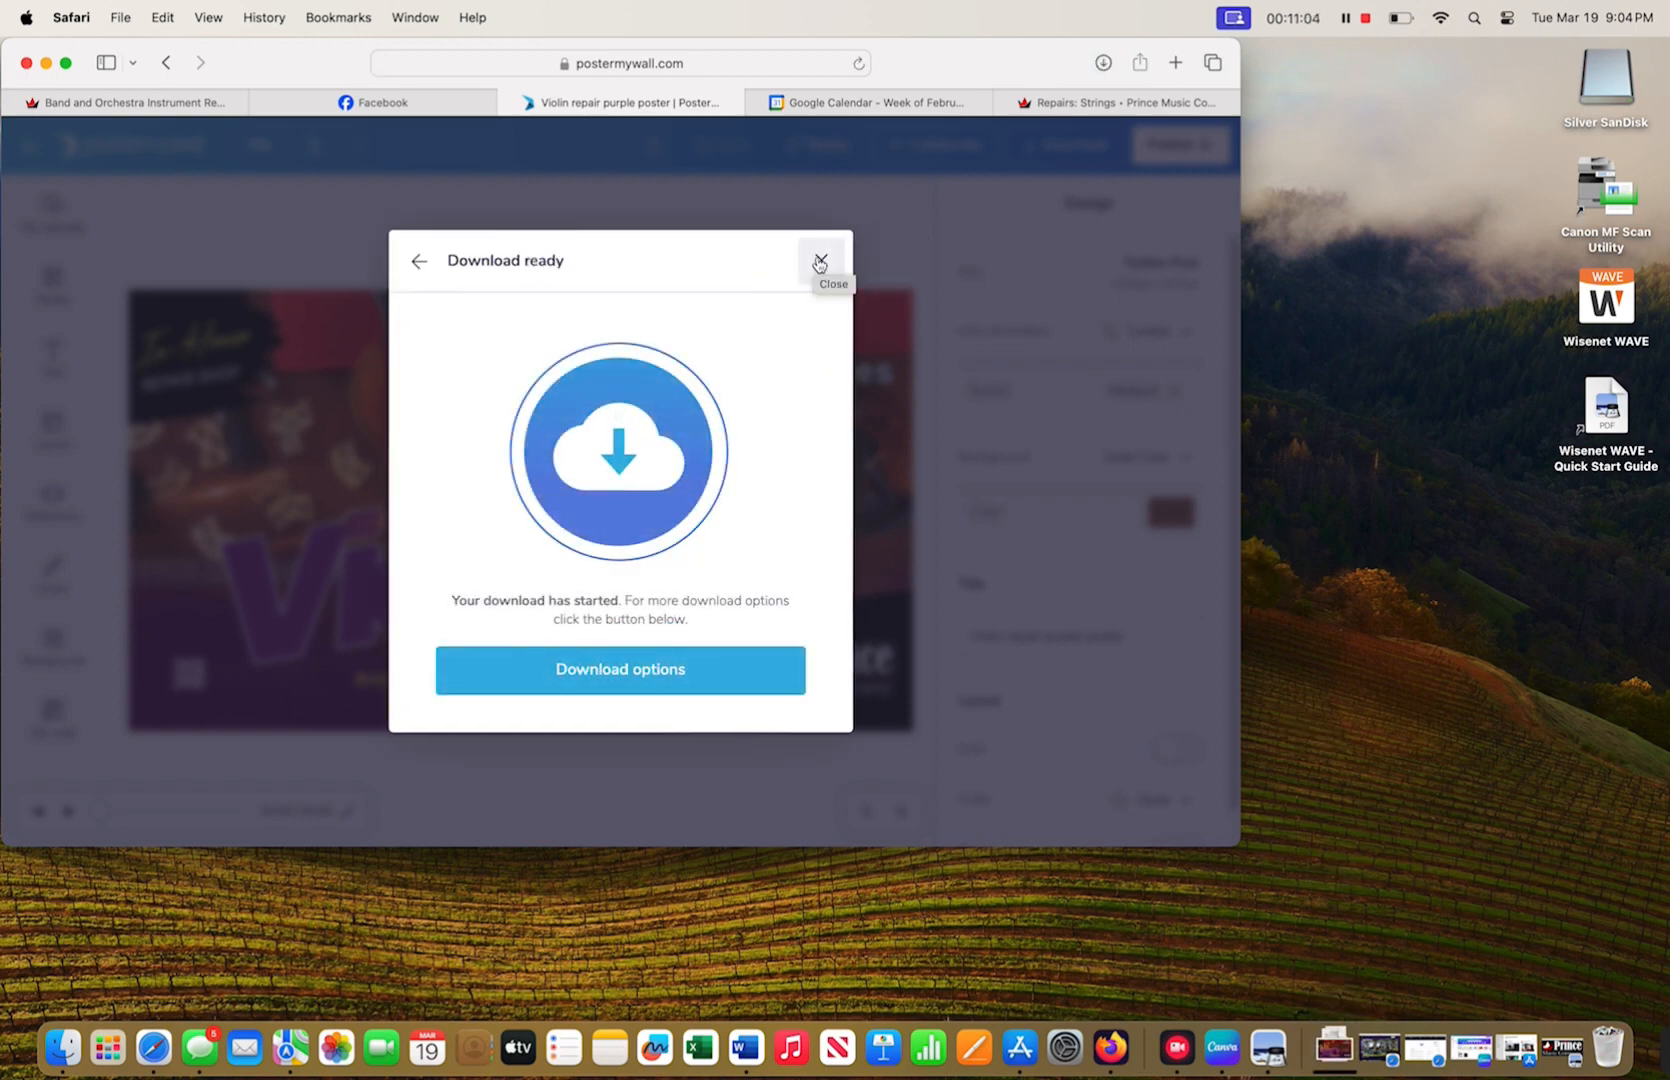
{"action": "left_click", "coordinate": [820, 263]}
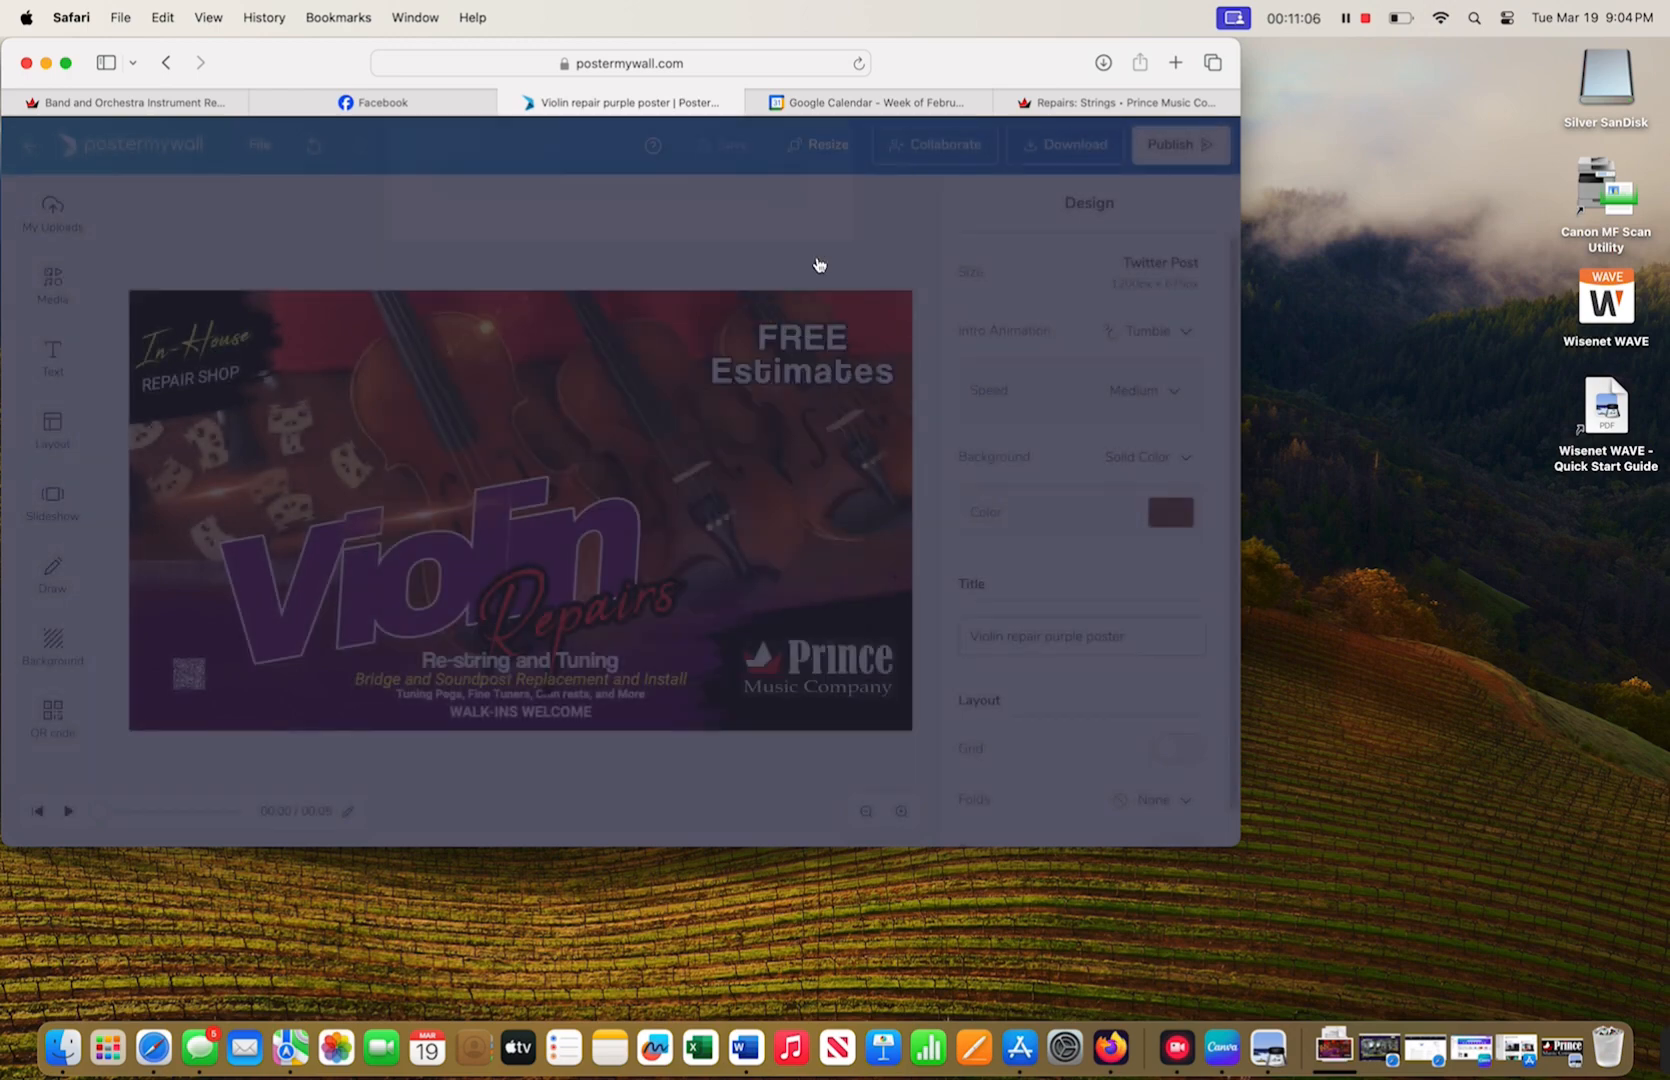
{"action": "left_click", "coordinate": [1333, 1046]}
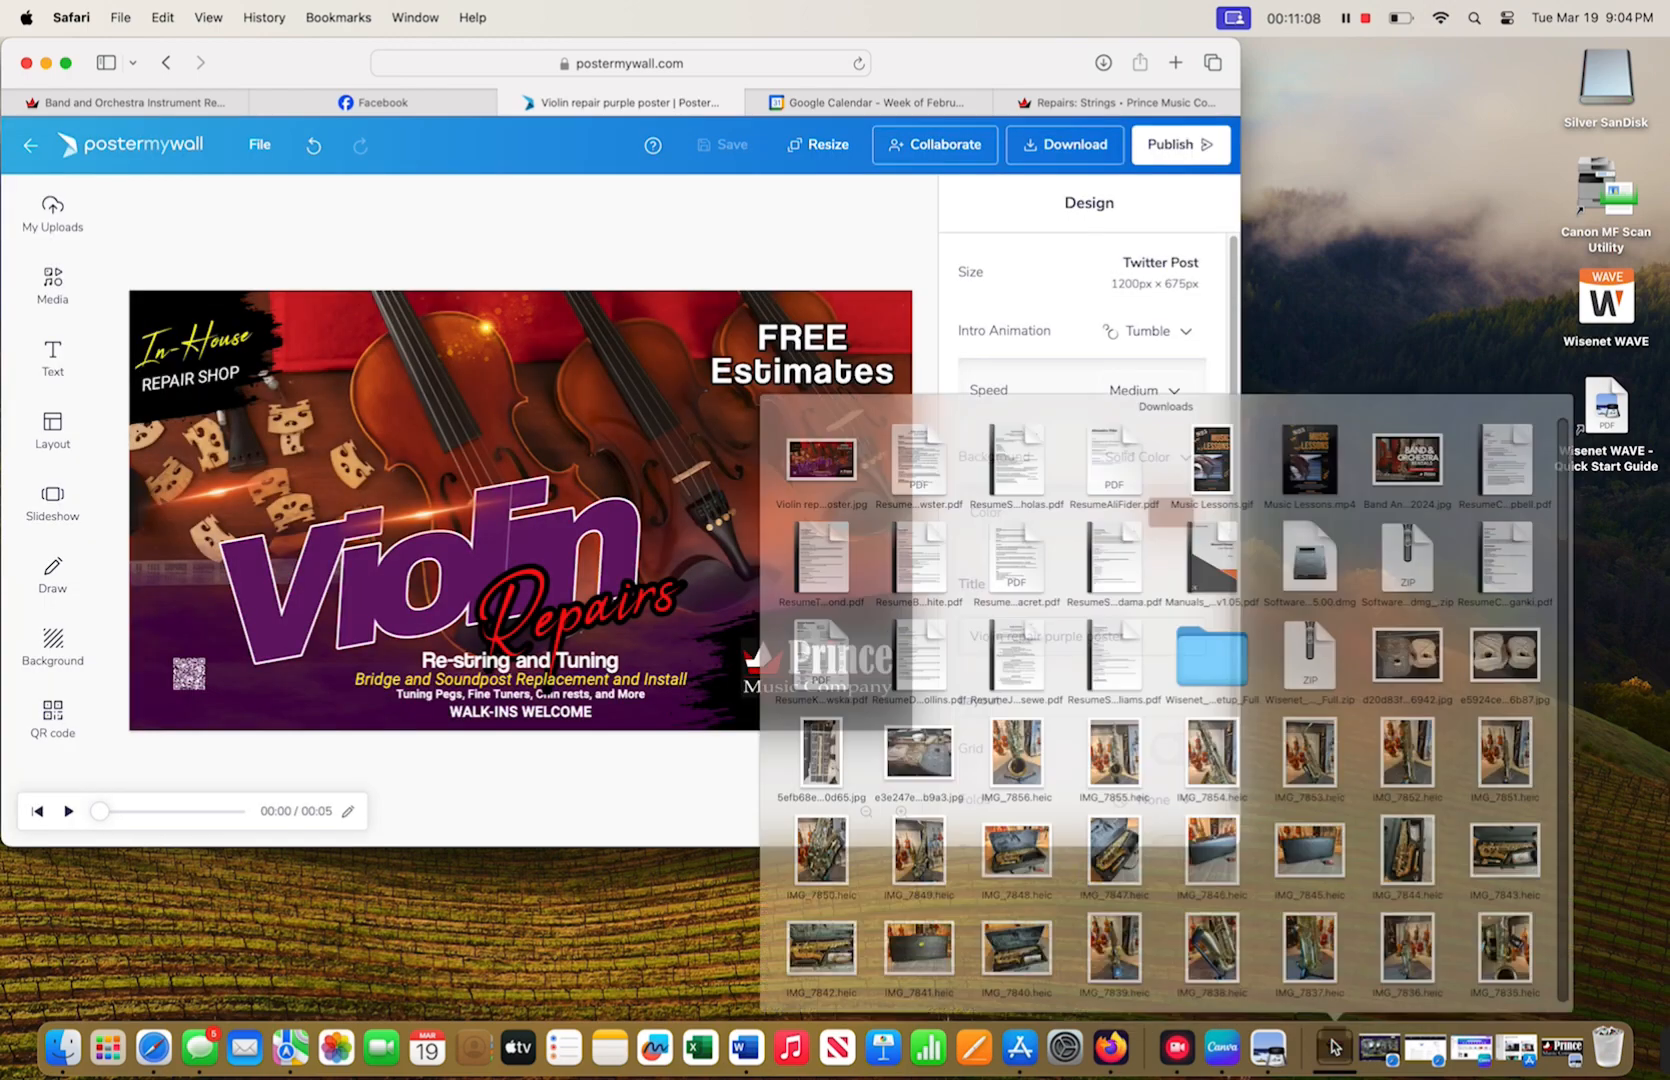
- Attach the downloaded violin poster JPG from Downloads to the Prince Music Company post draft
{"action": "left_click", "coordinate": [509, 206]}
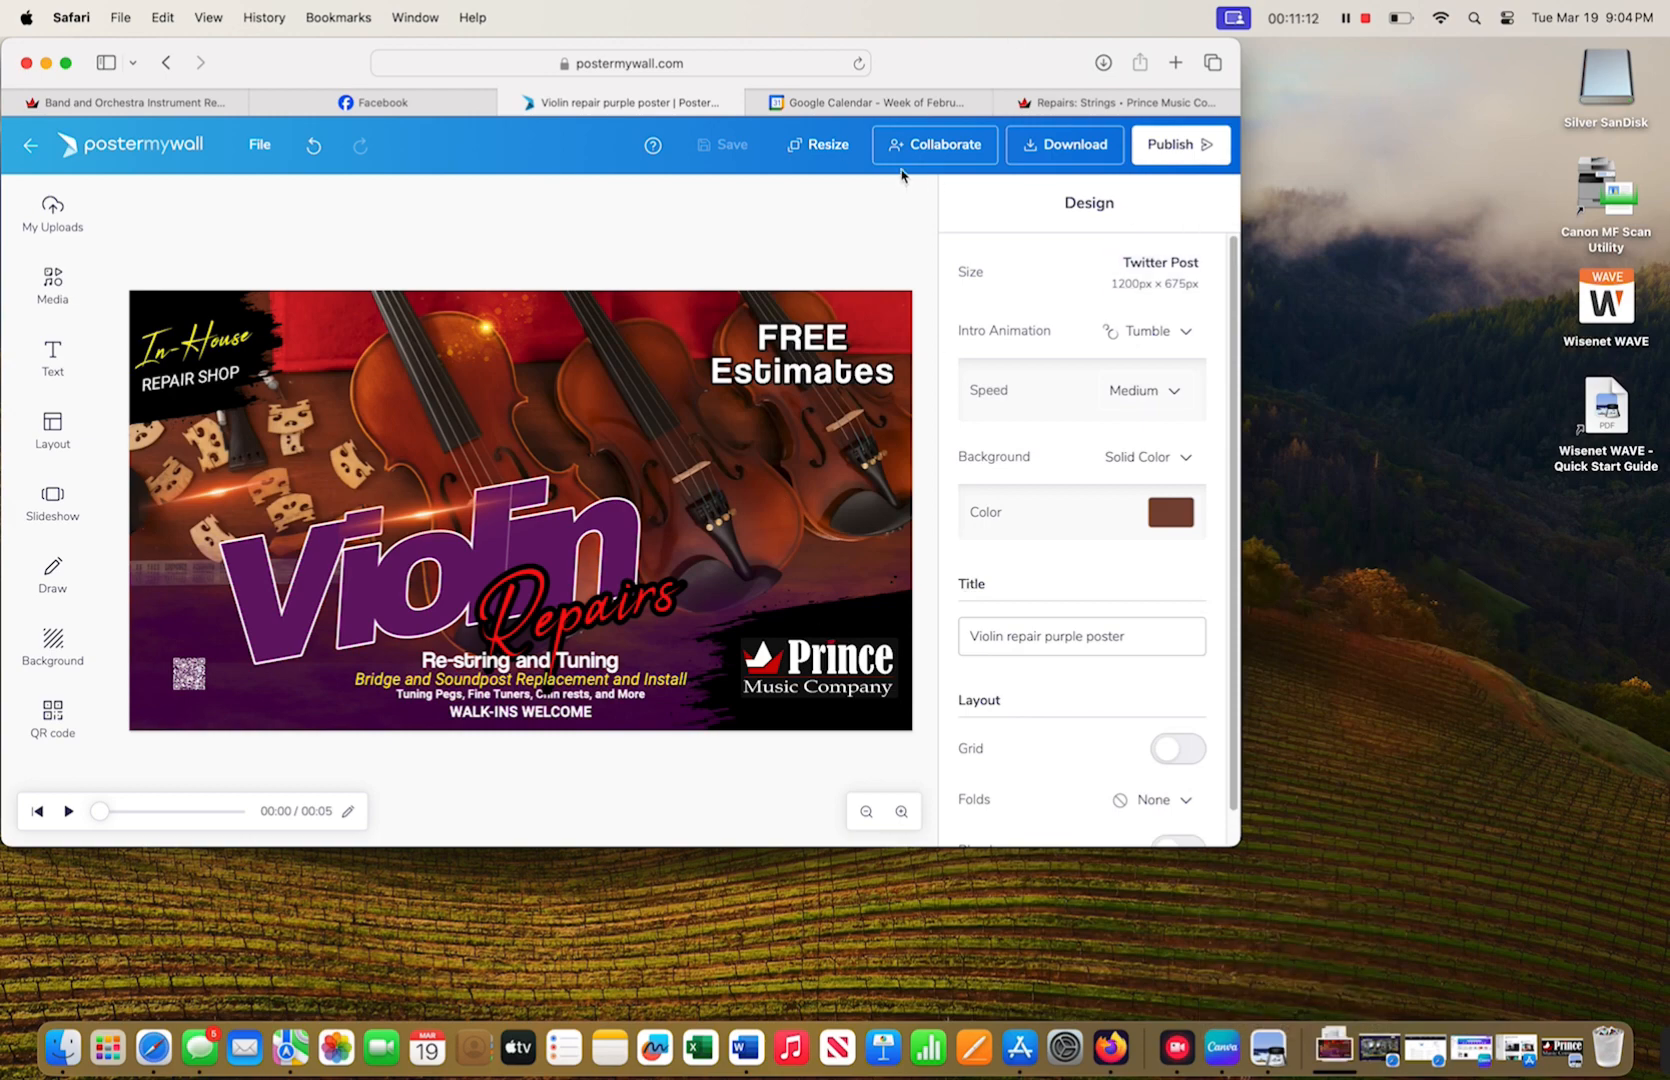
{"action": "left_click", "coordinate": [388, 99]}
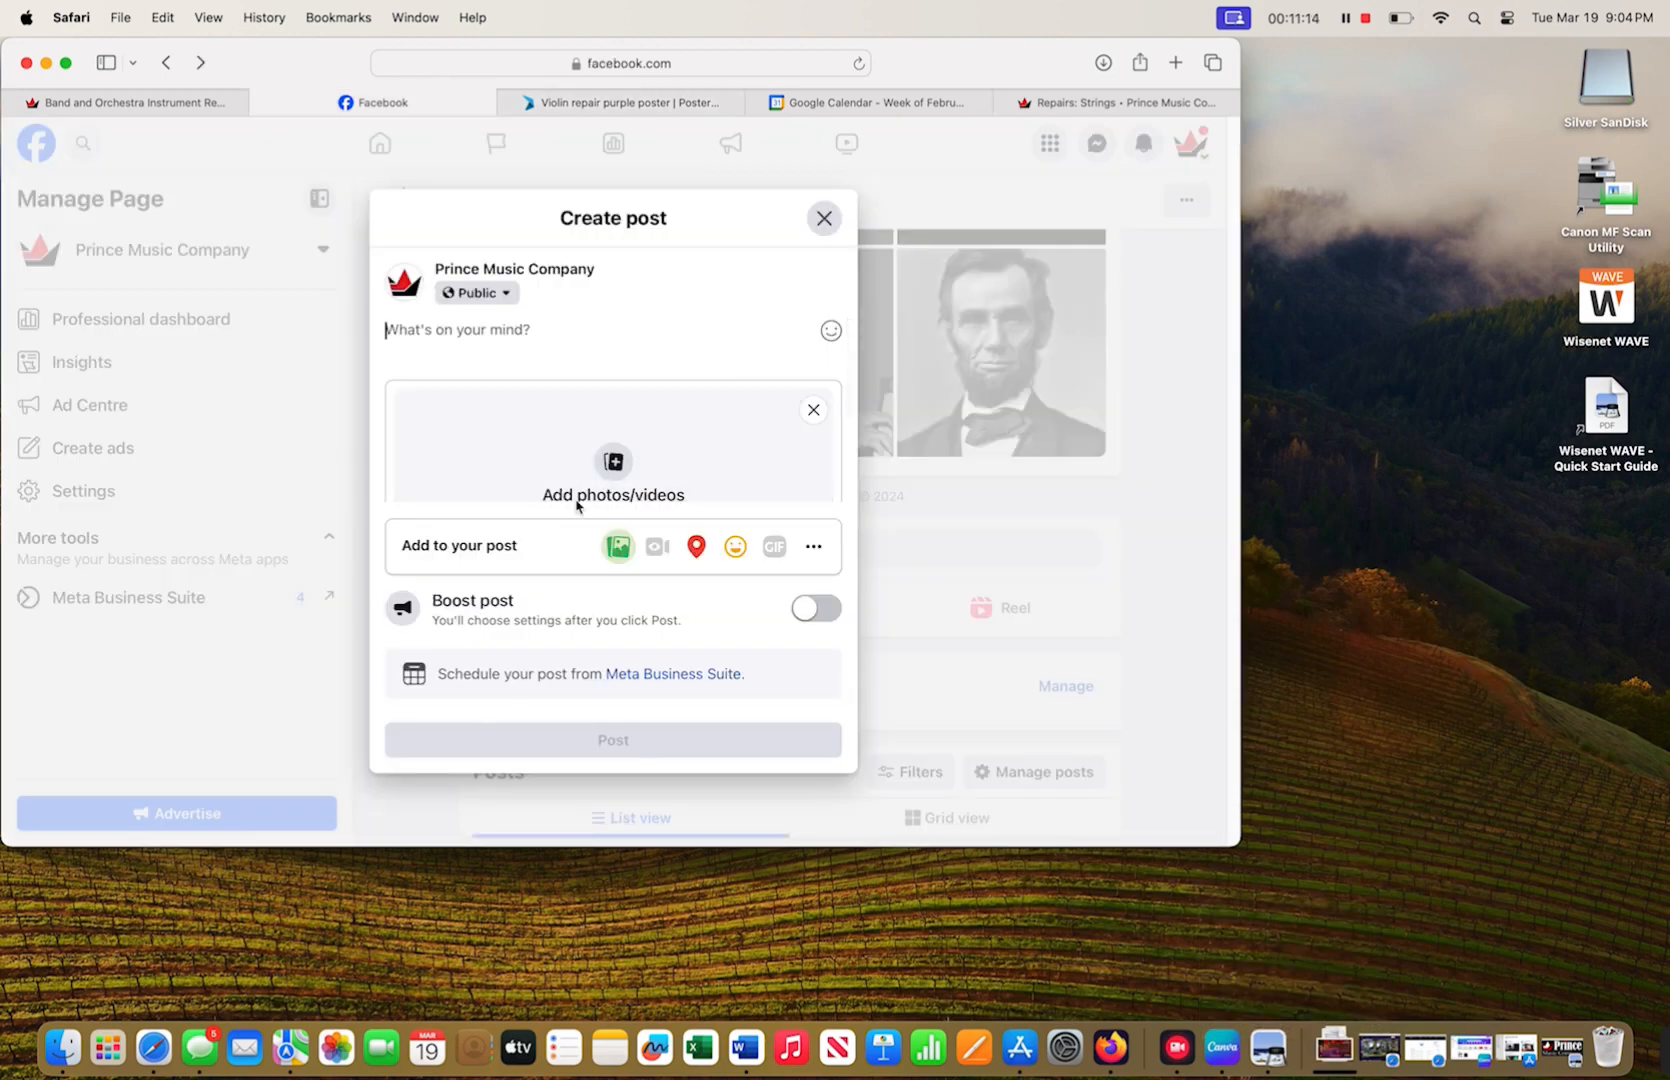
{"action": "left_click", "coordinate": [650, 465]}
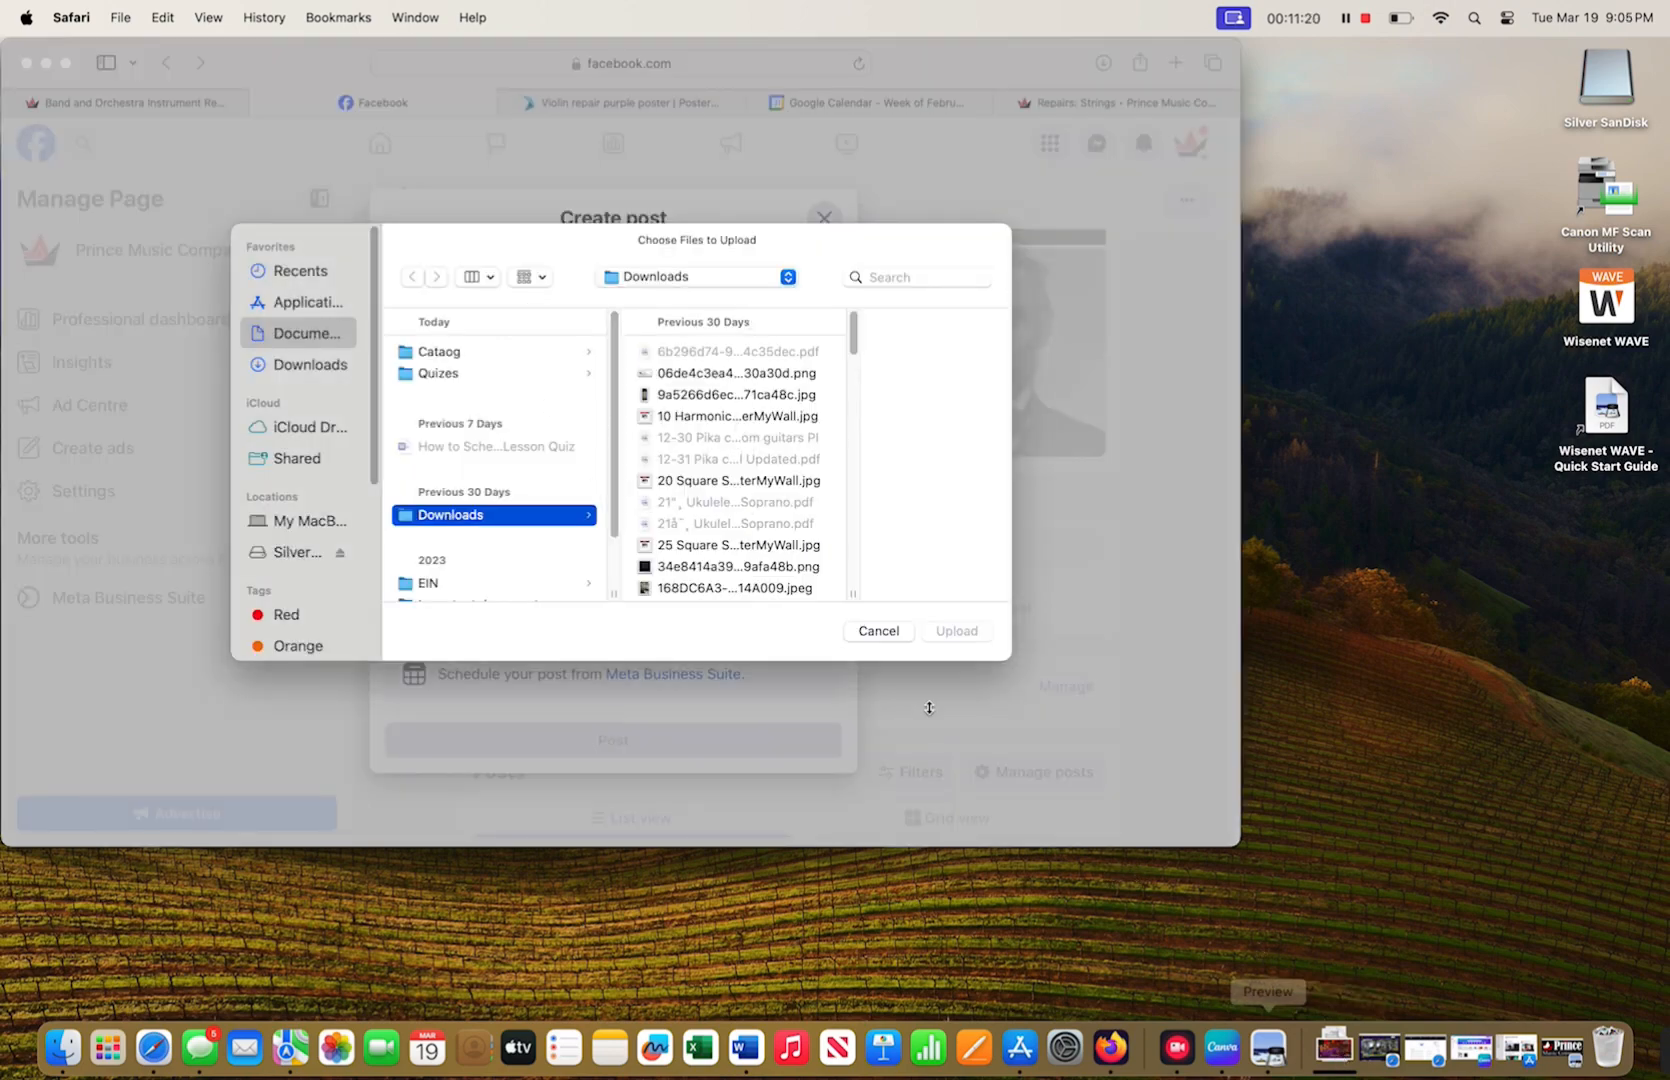
{"action": "left_click", "coordinate": [886, 633]}
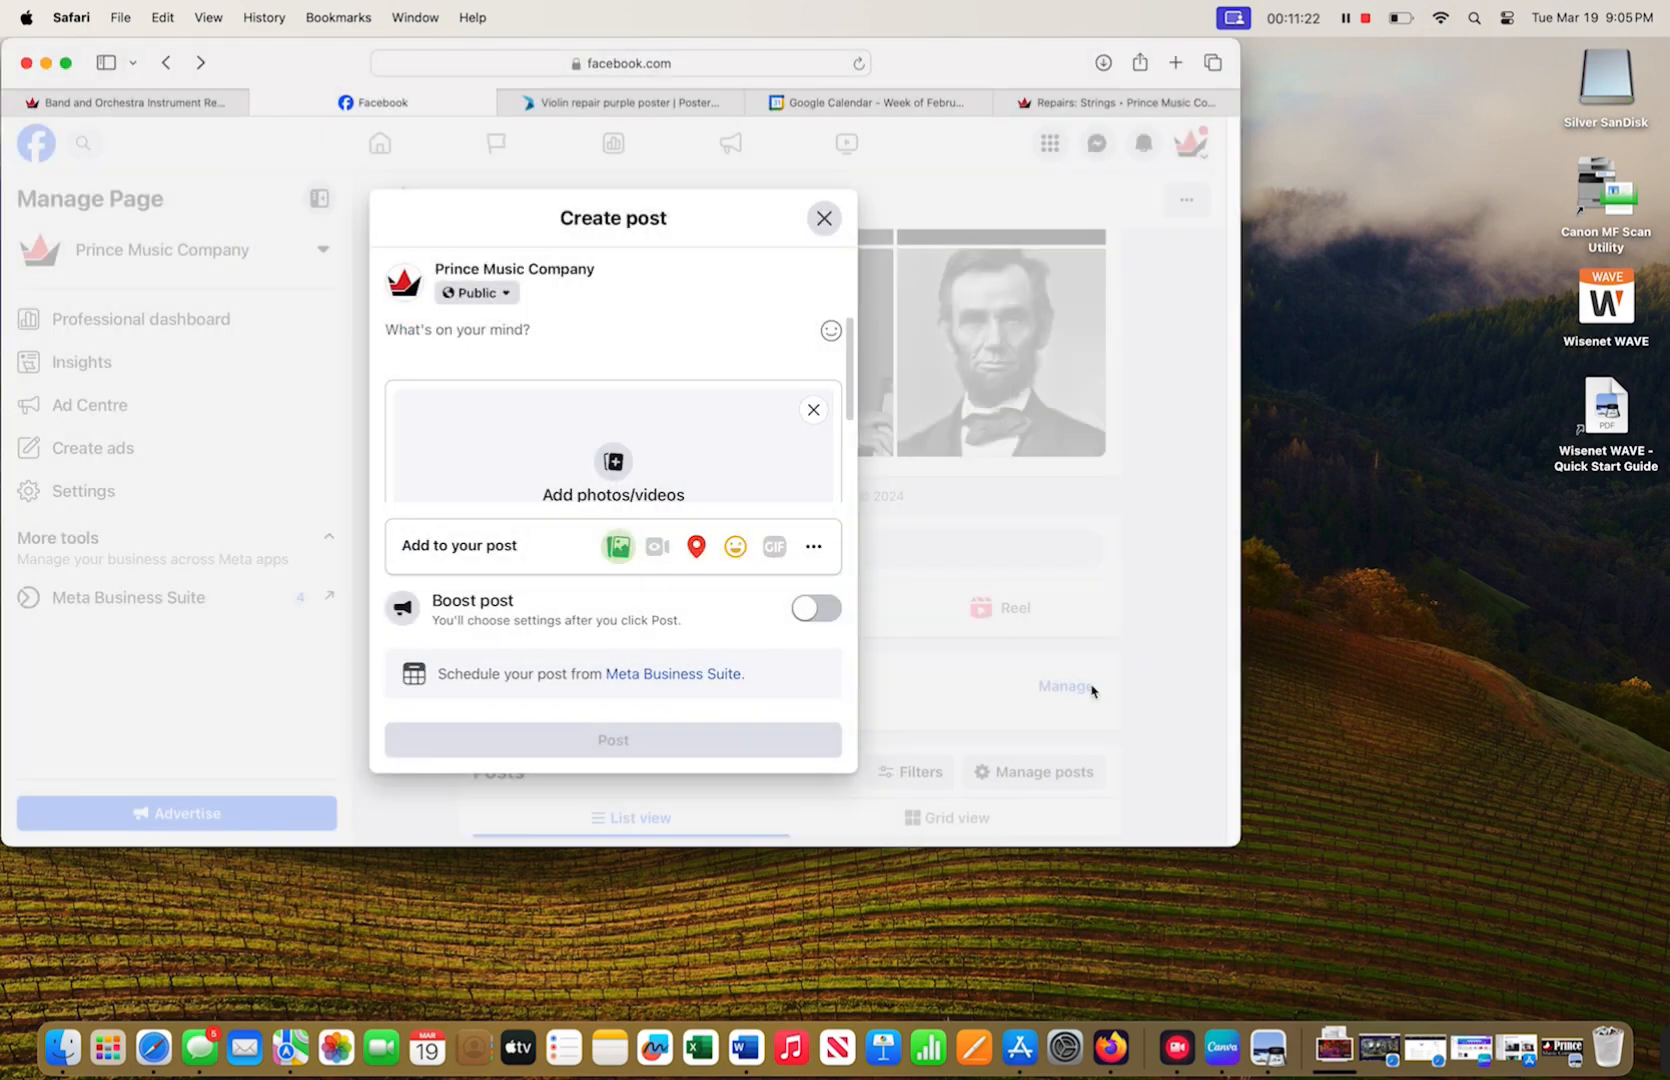
{"action": "left_click", "coordinate": [1341, 1062]}
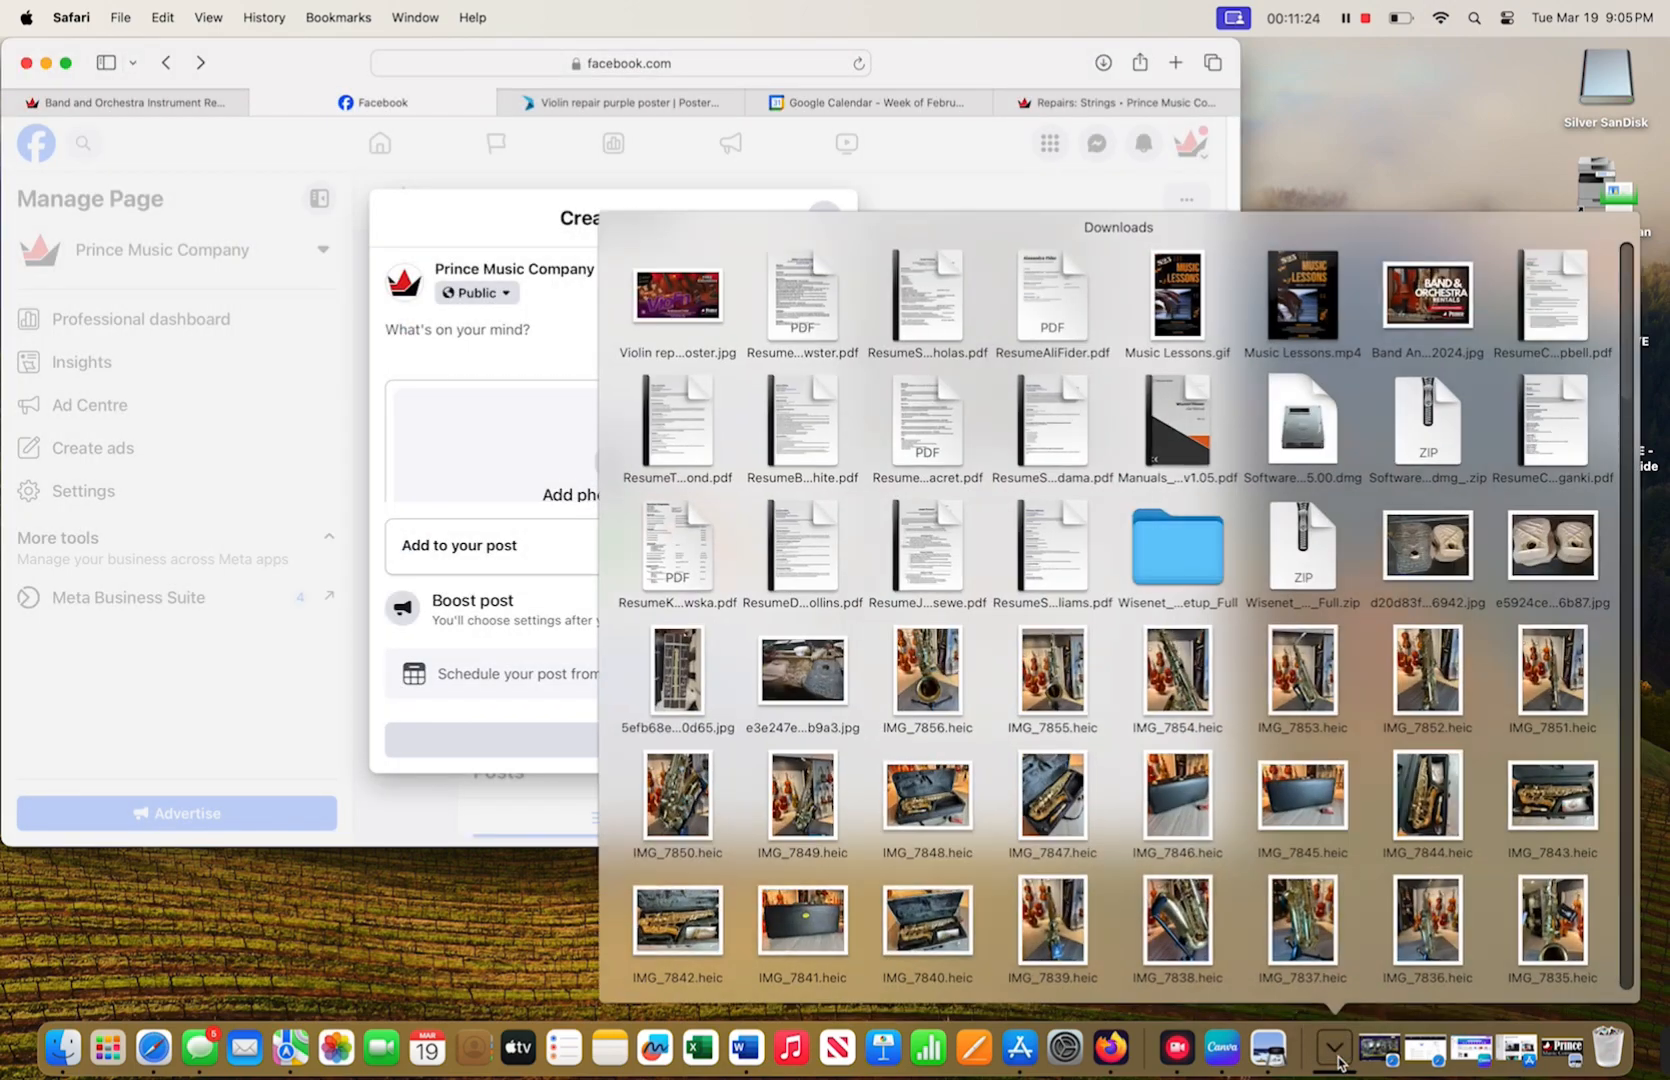
{"action": "left_click_drag", "start_coordinate": [697, 303], "coordinate": [615, 465]}
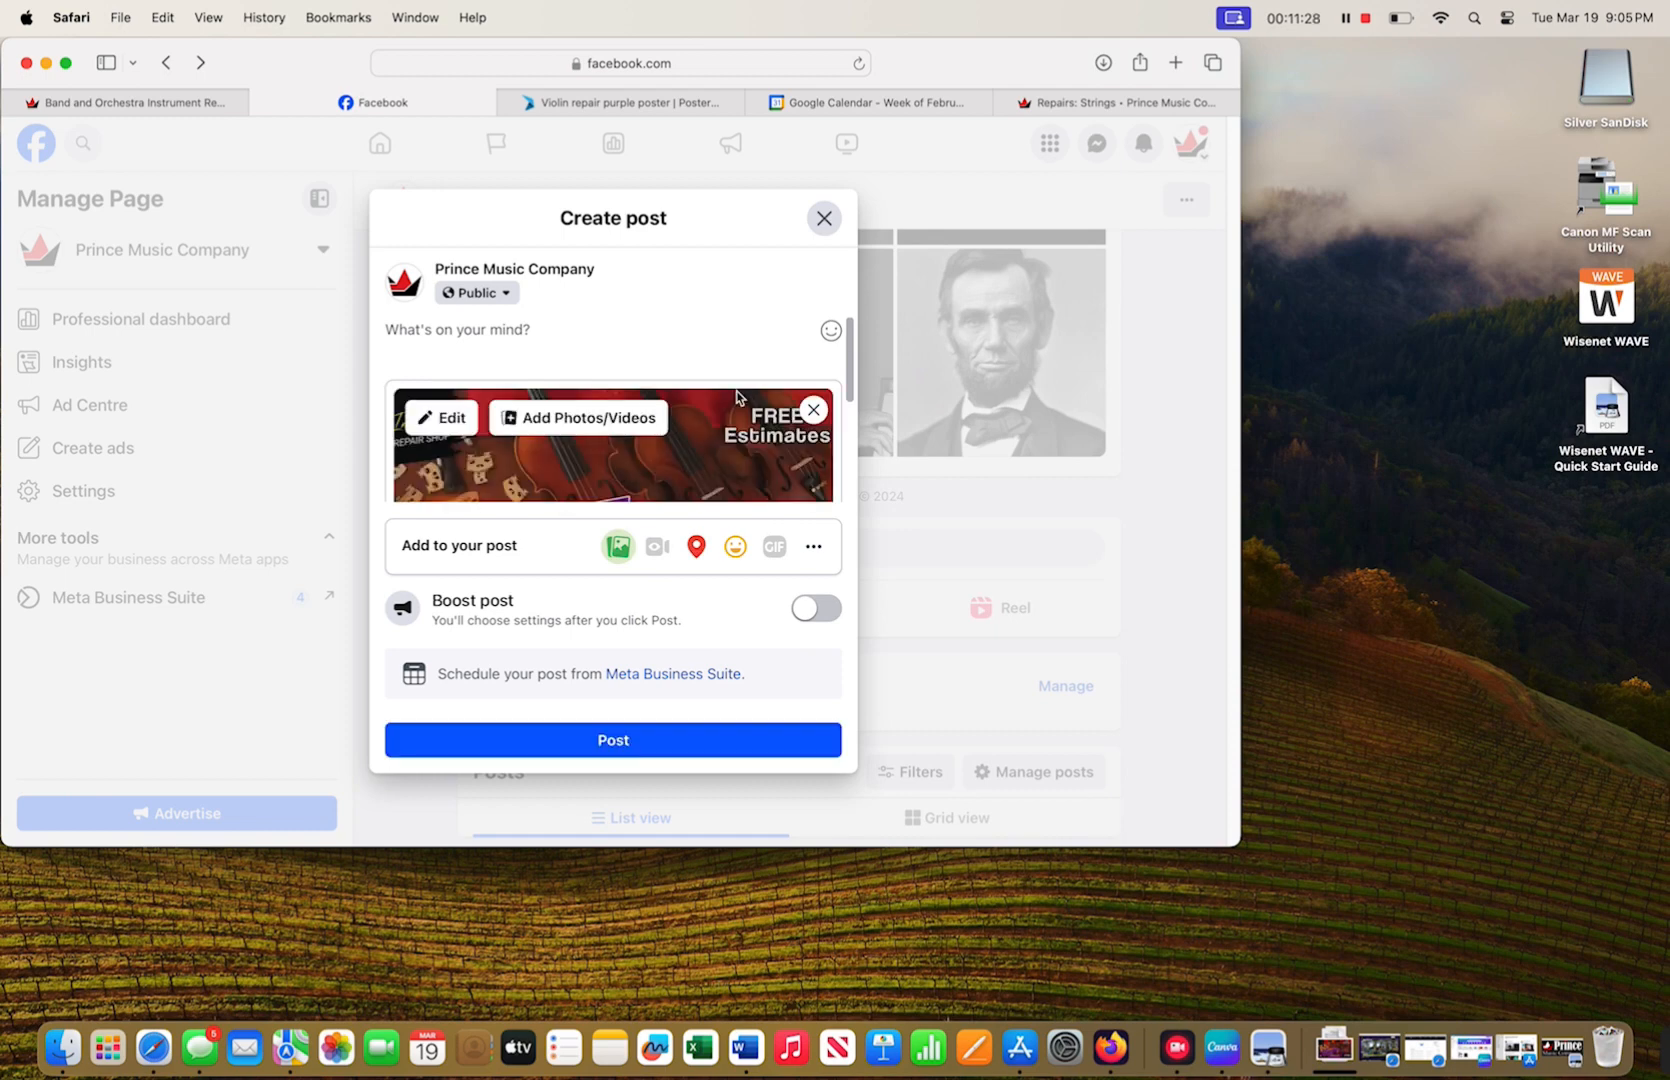
{"action": "left_click", "coordinate": [513, 328]}
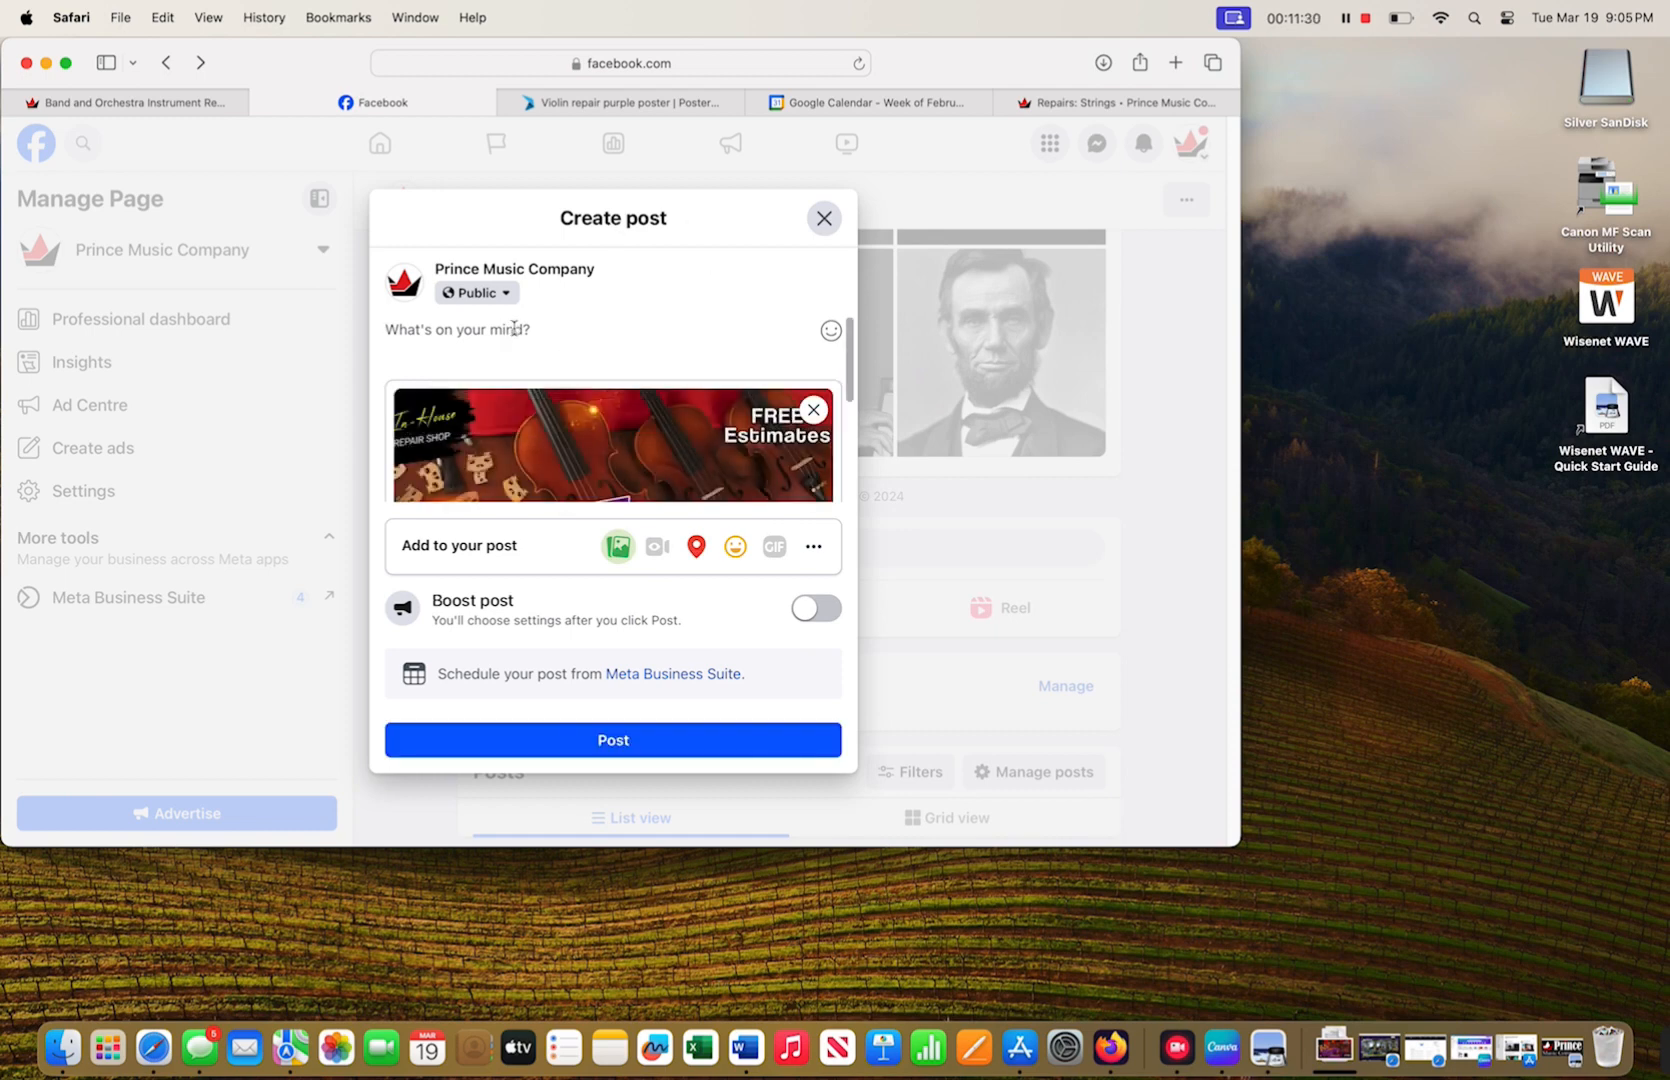
- Type the caption on Violin, Viola and Cello repairs, free estimates and appraisals, and the shop's phone number
{"action": "type", "text": "Violin"}
{"action": "key", "text": "BackSpace"}
{"action": "type", "text": ", Viols"}
{"action": "key", "text": "BackSpace"}
{"action": "type", "text": "a "}
{"action": "type", "text": "and Cri"}
{"action": "key", "text": "BackSpace"}
{"action": "key", "text": "BackSpace"}
{"action": "type", "text": "ello "}
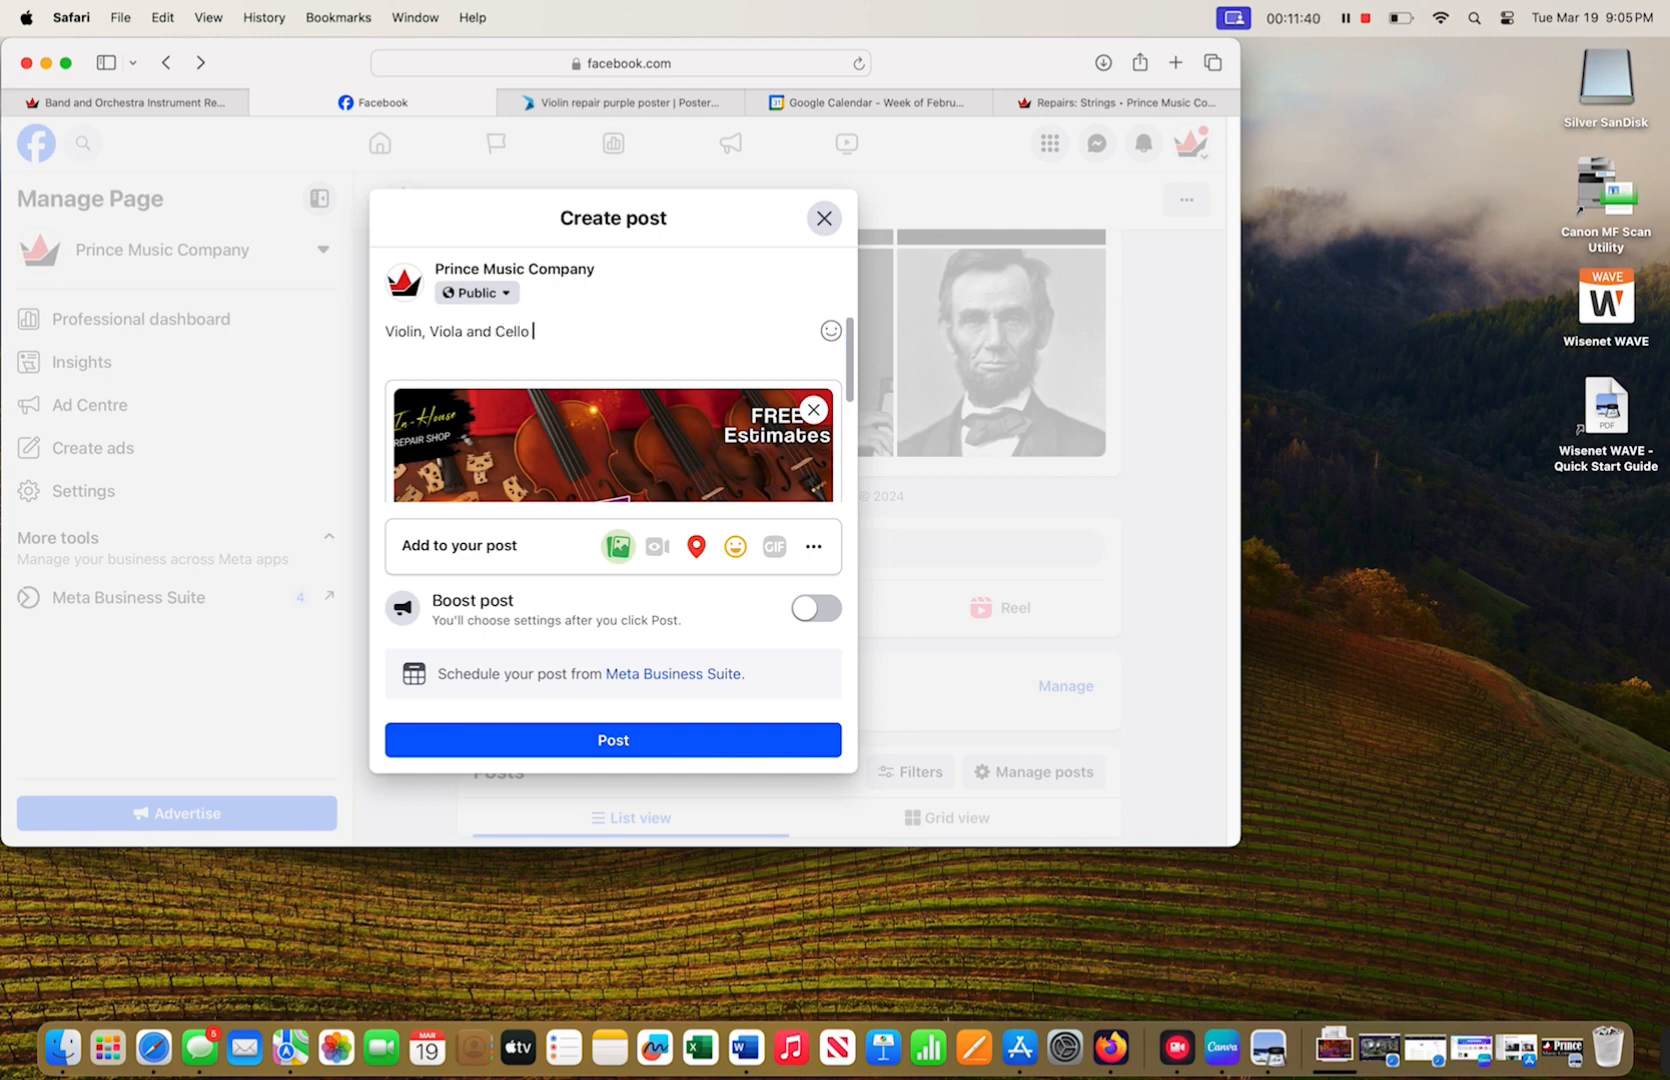
{"action": "type", "text": "repairs at P"}
{"action": "type", "text": "ur IN-Ho"}
{"action": "key", "text": "BackSpace"}
{"action": "key", "text": "BackSpace"}
{"action": "key", "text": "BackSpace"}
{"action": "key", "text": "BackSpace"}
{"action": "key", "text": "BackSpace"}
{"action": "type", "text": "in-house "}
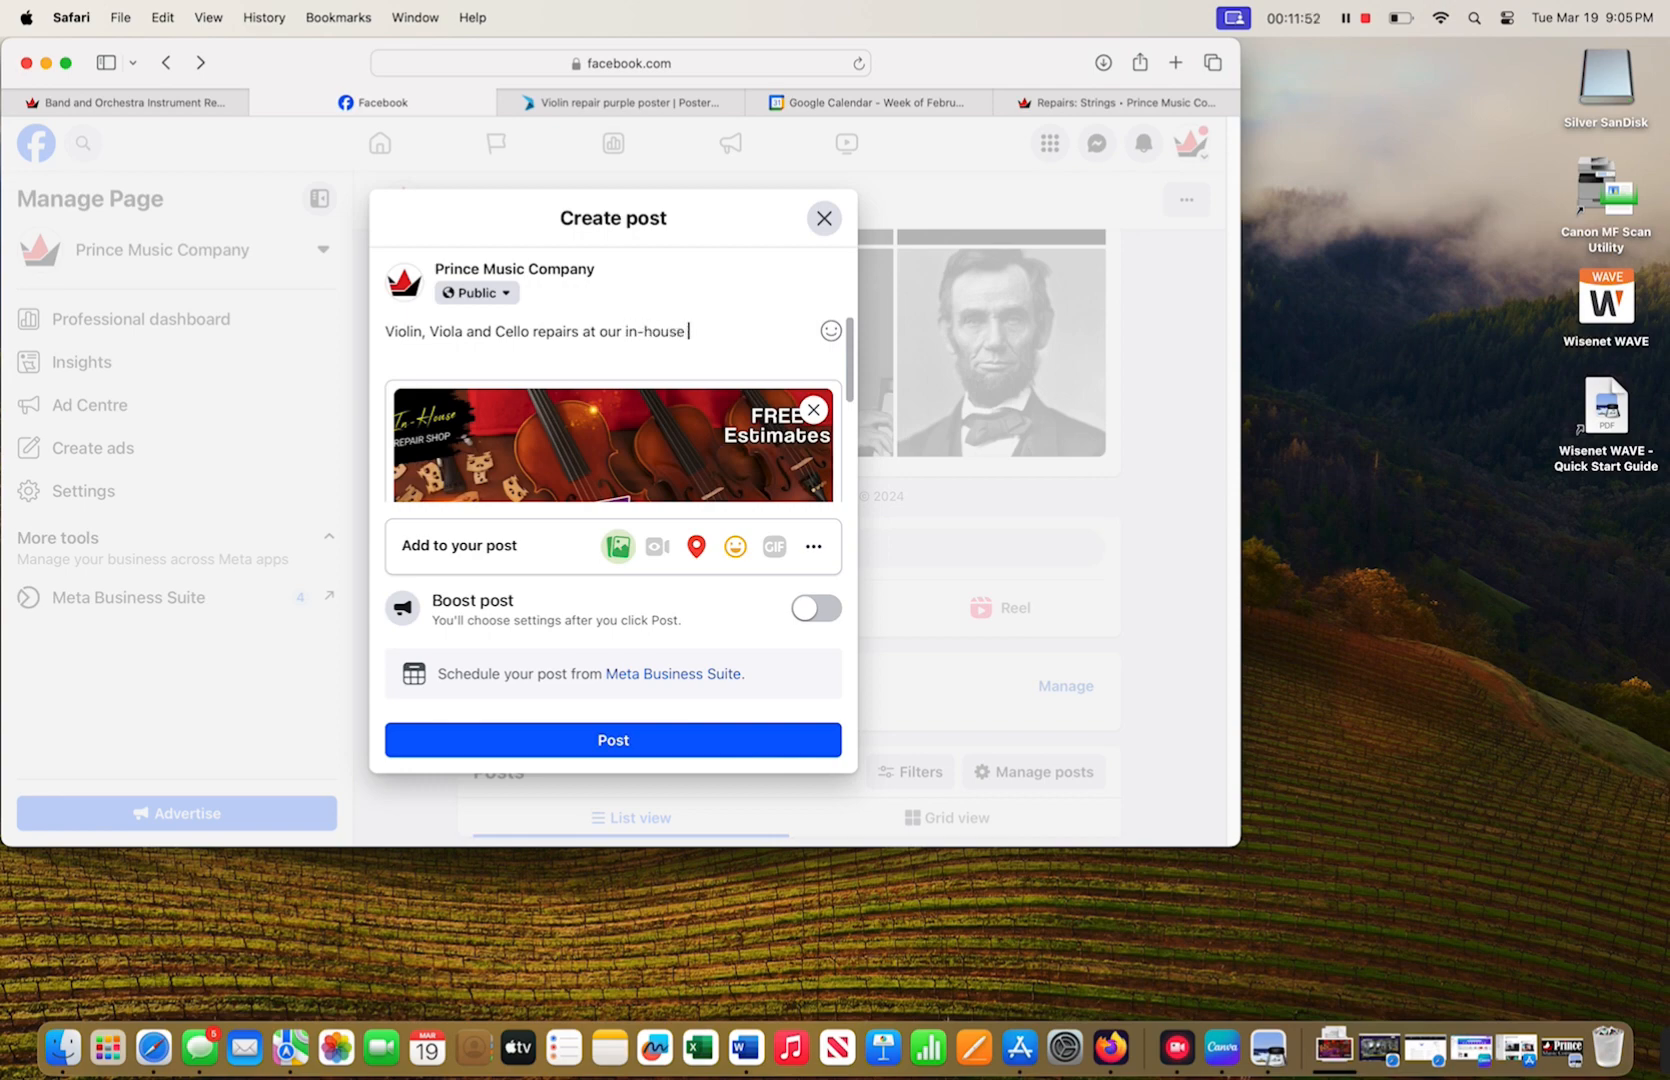
{"action": "type", "text": "strings repair shop."}
{"action": "key", "text": "Return"}
{"action": "type", "text": "Free "}
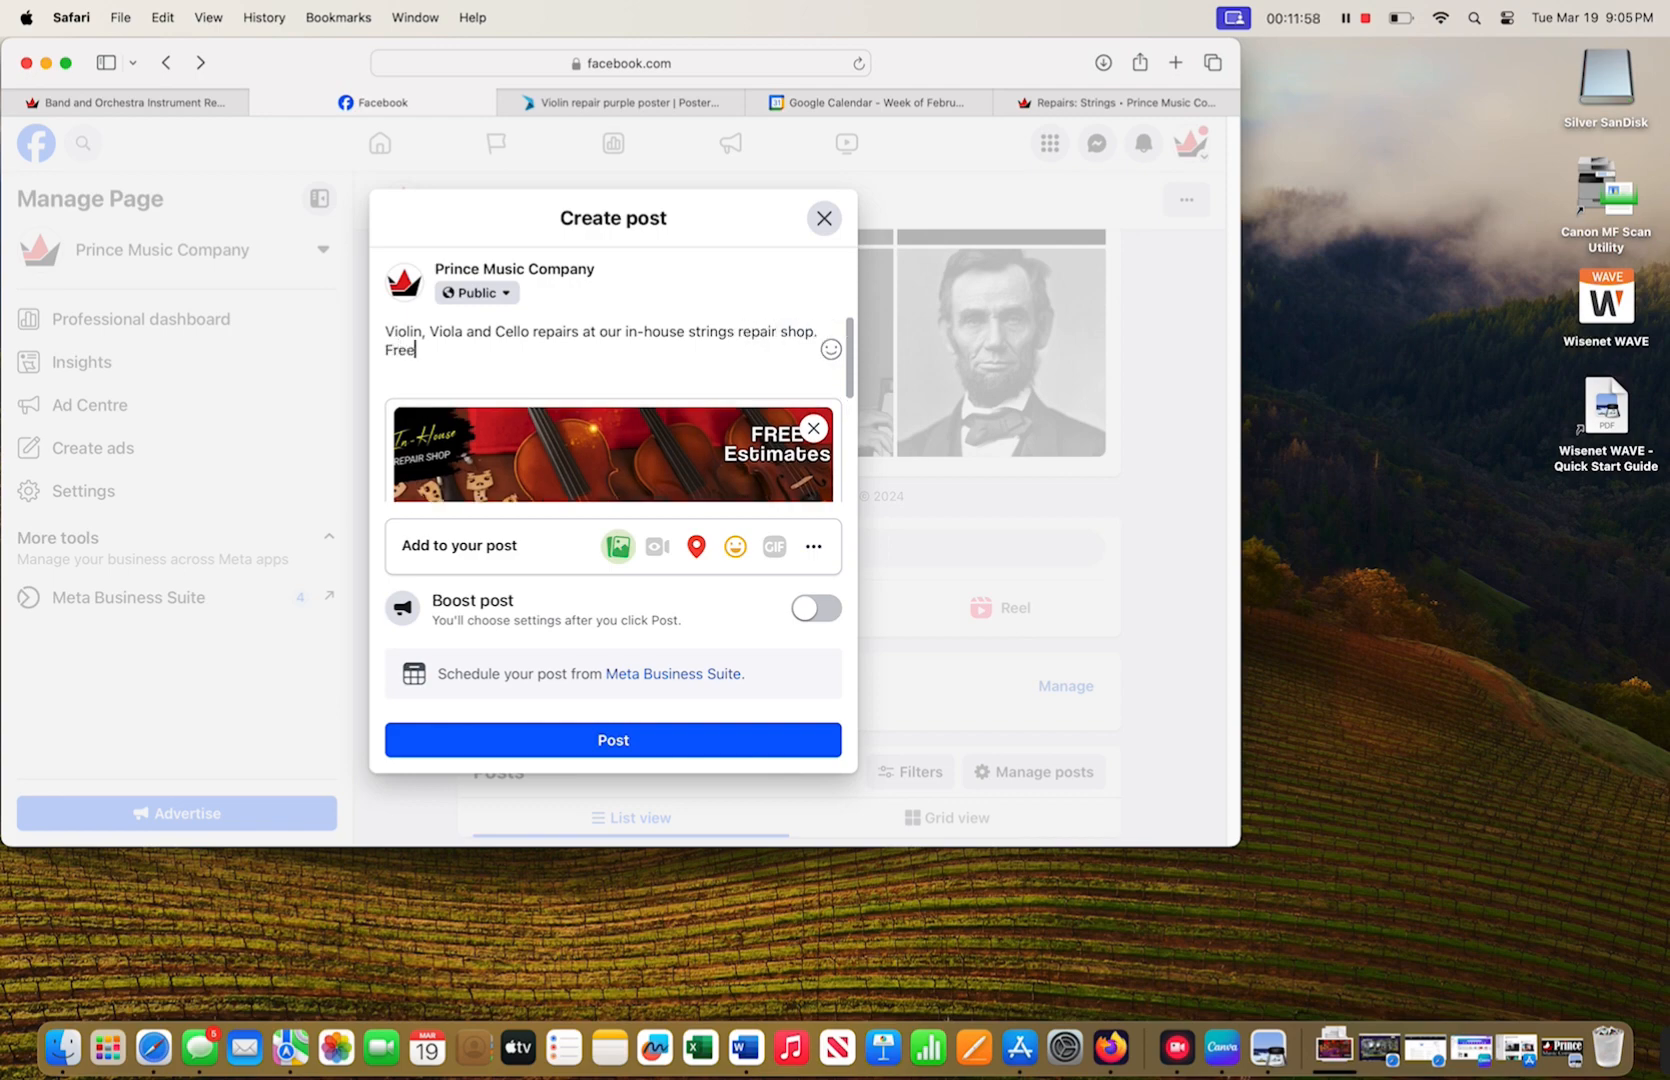
{"action": "type", "text": "estimates and appra"}
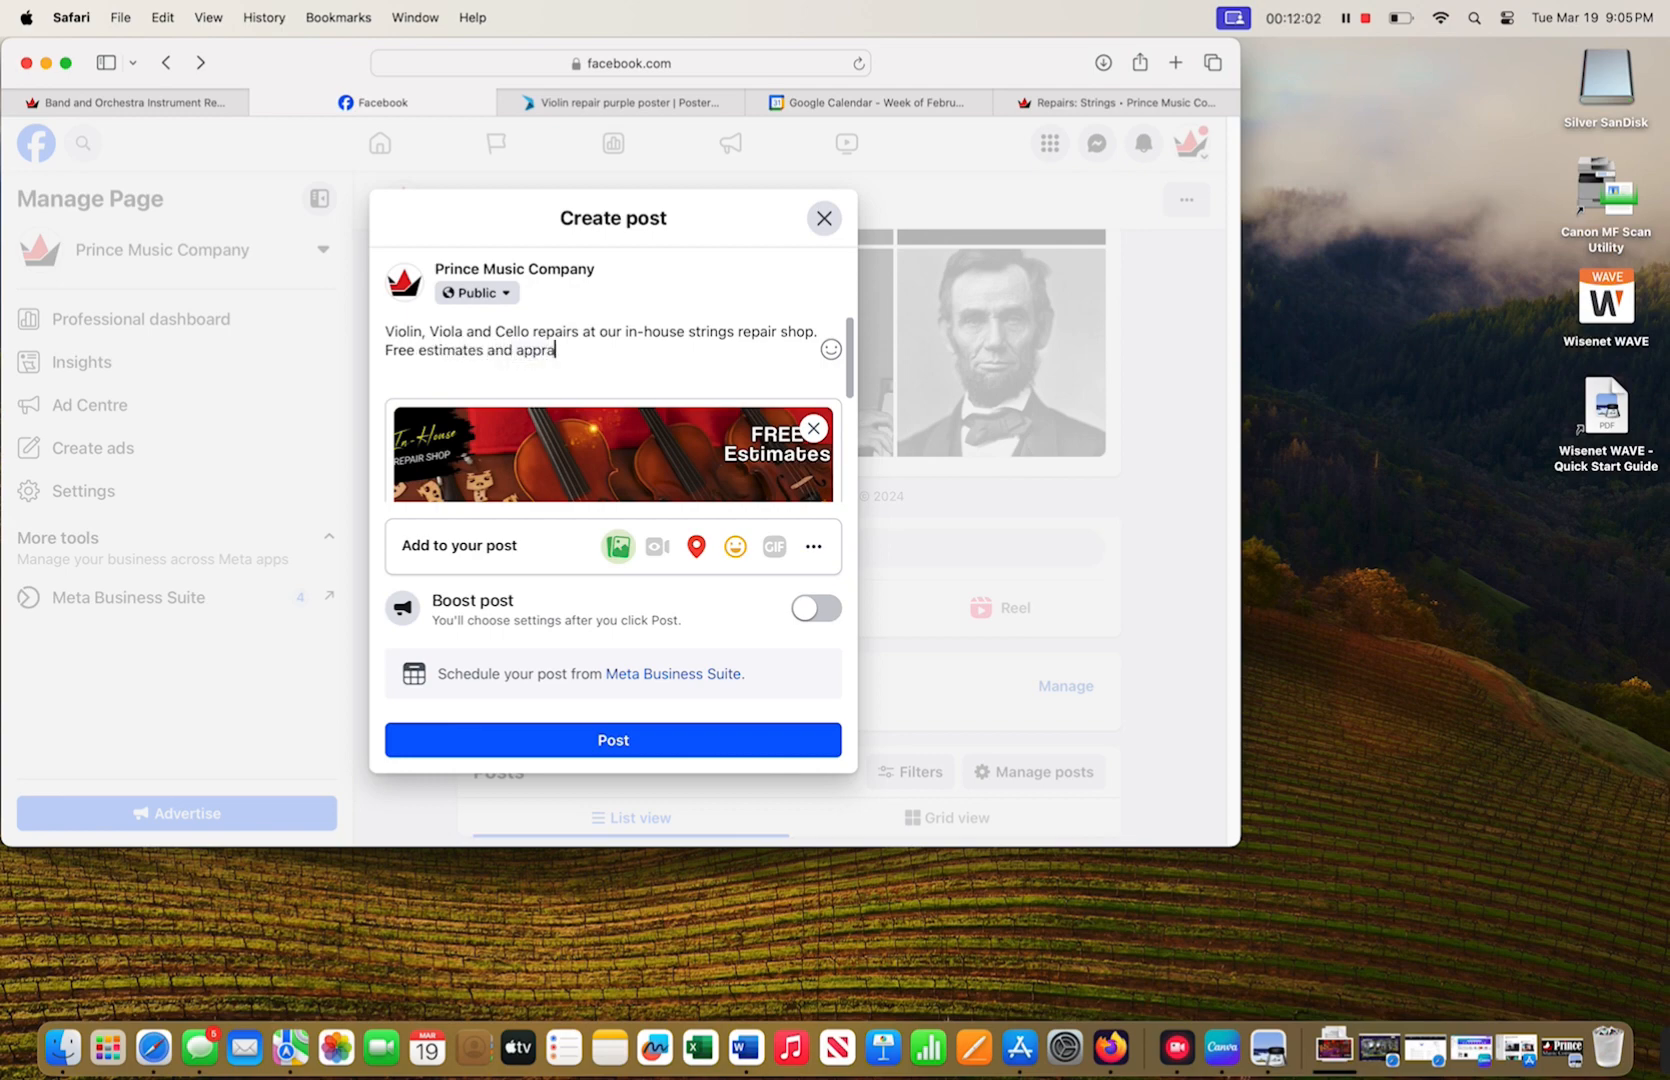
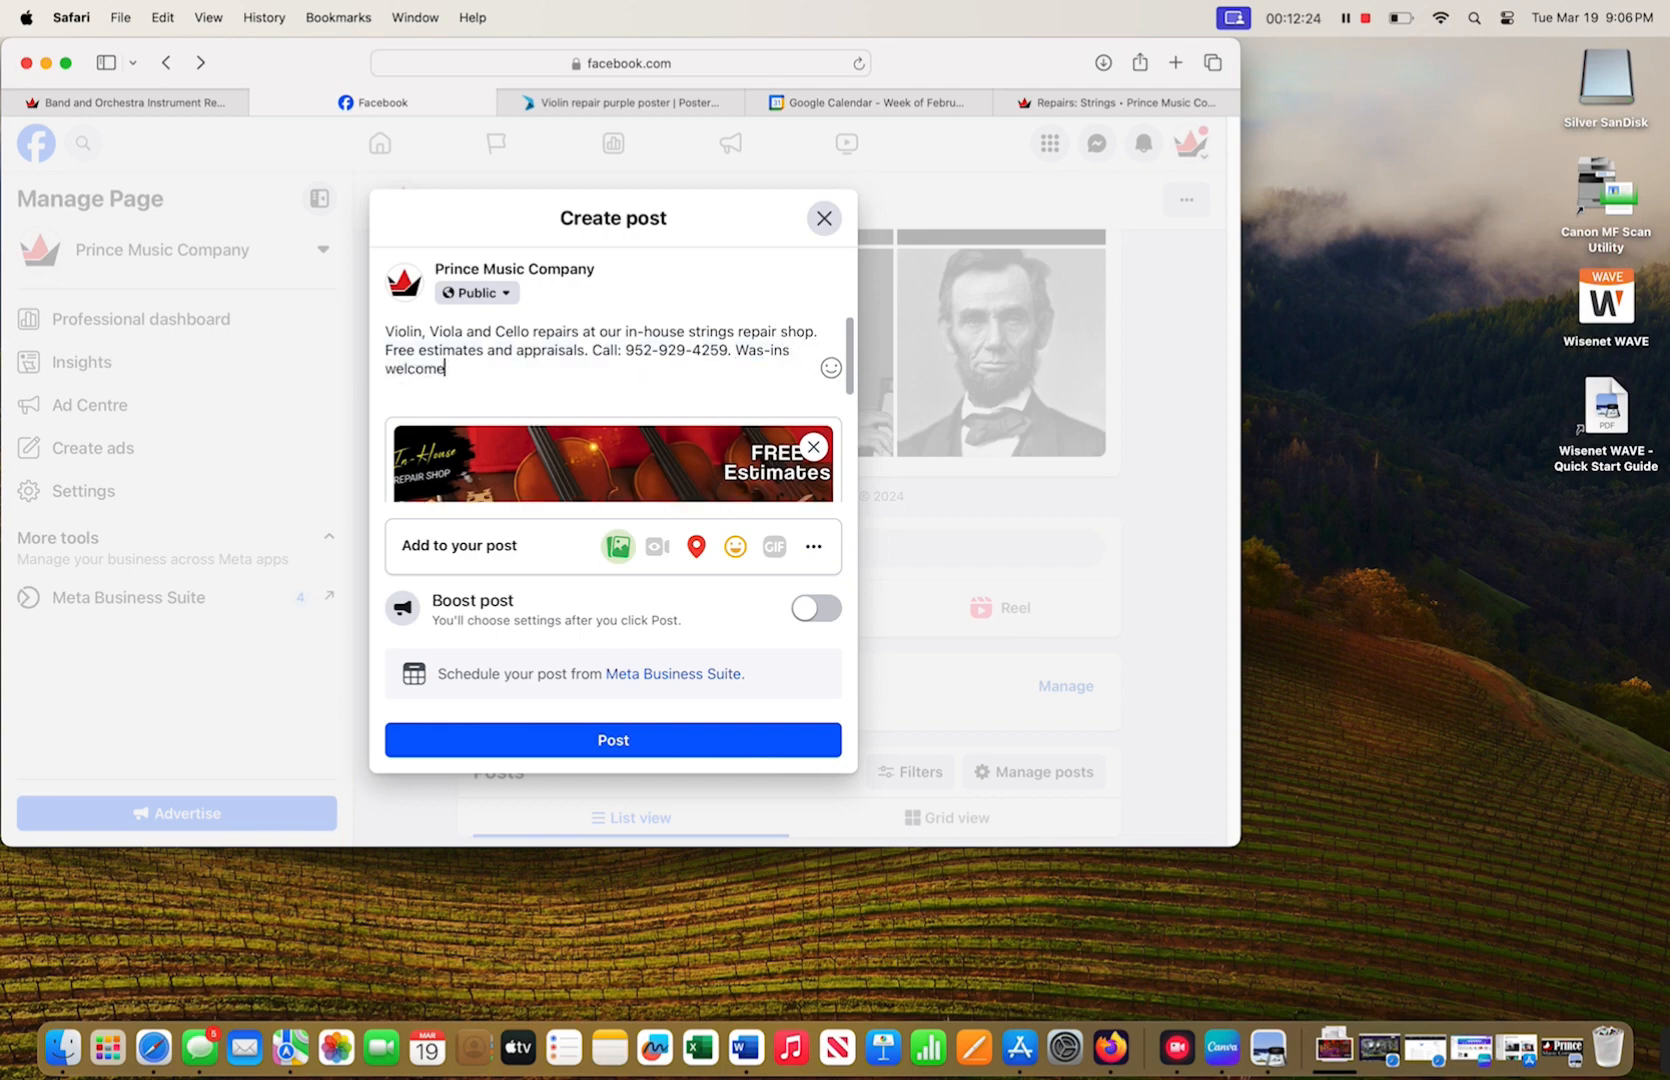
{"action": "type", "text": ". Maplew"}
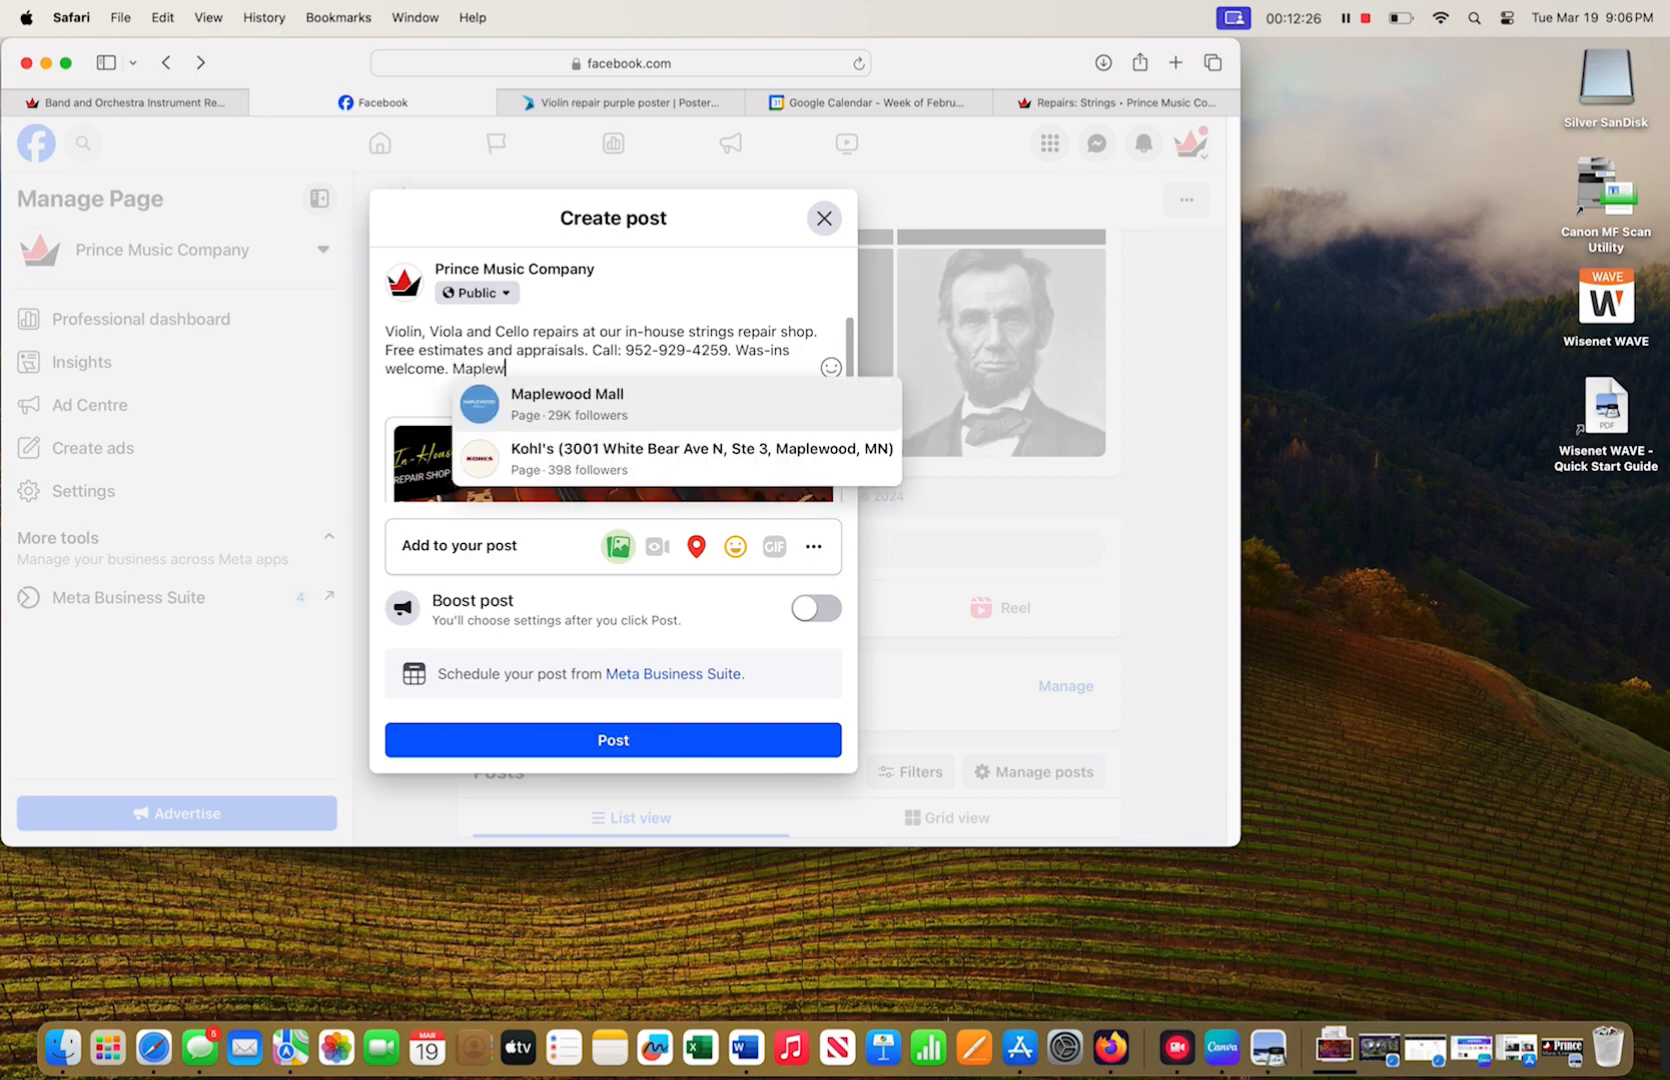
- Tag Maplewood Mall and Mall of America as page mentions in the caption
{"action": "key", "text": "BackSpace"}
{"action": "key", "text": "BackSpace"}
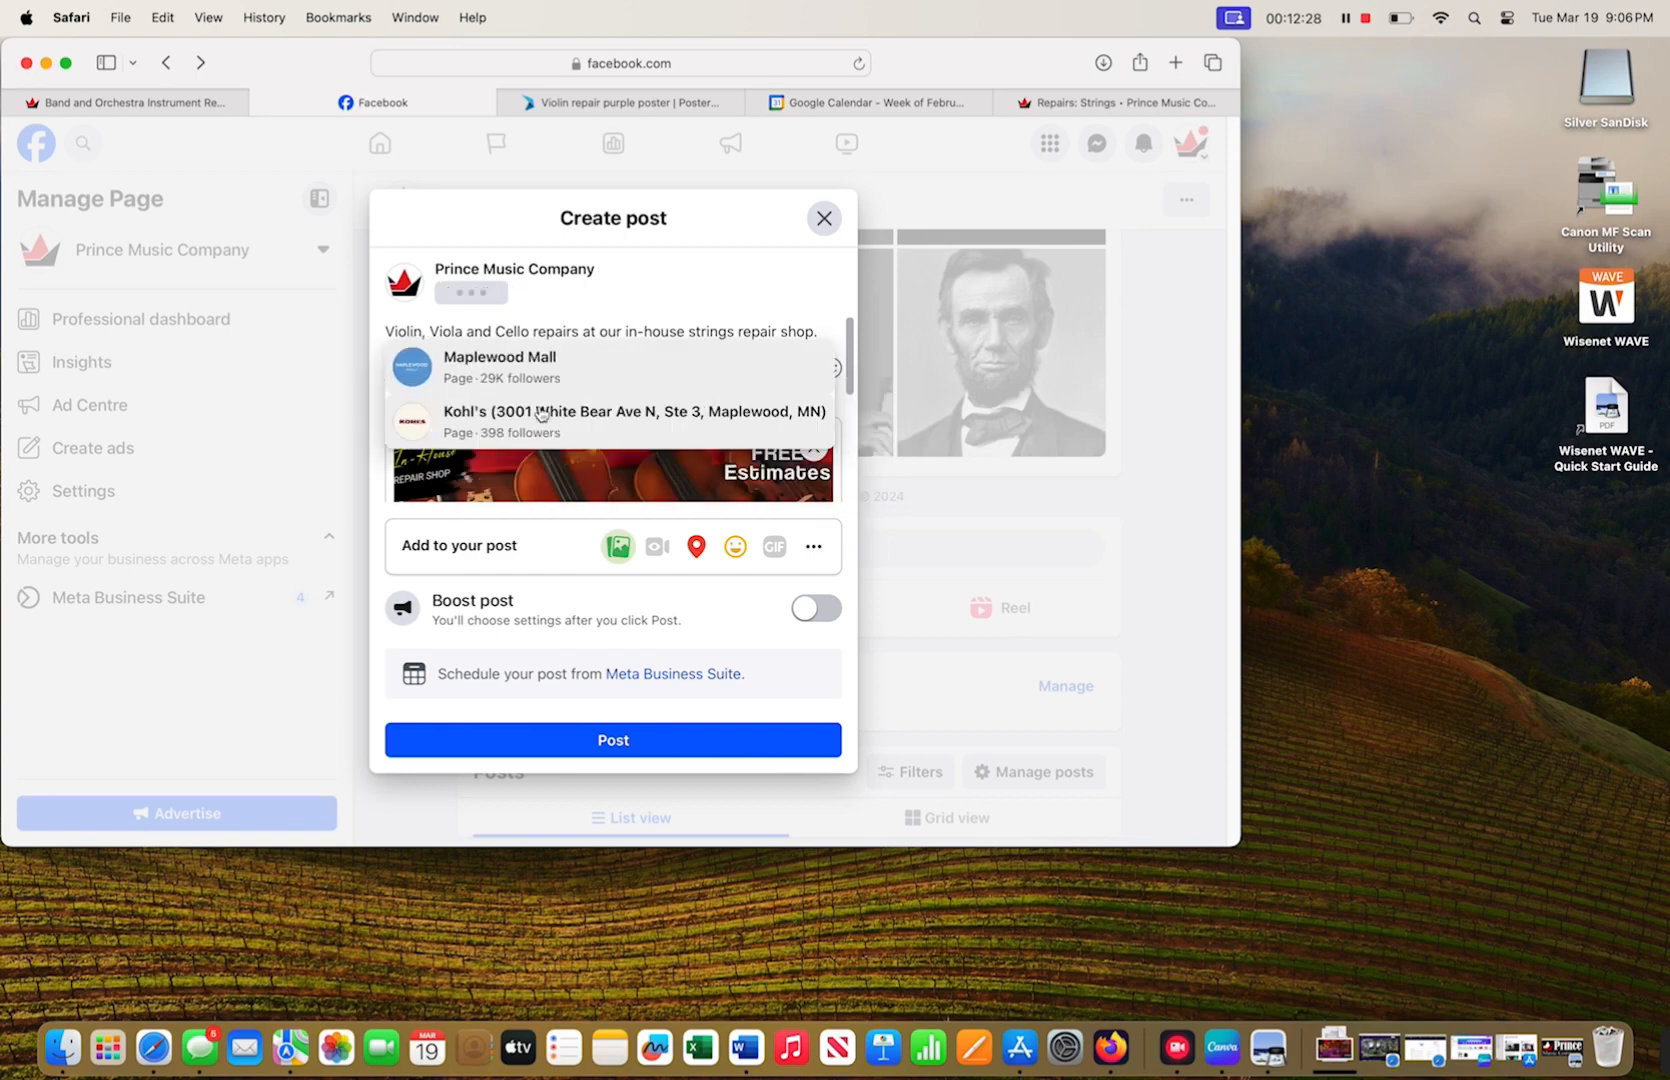
{"action": "left_click", "coordinate": [541, 410]}
{"action": "type", "text": "aplewood Mall a"}
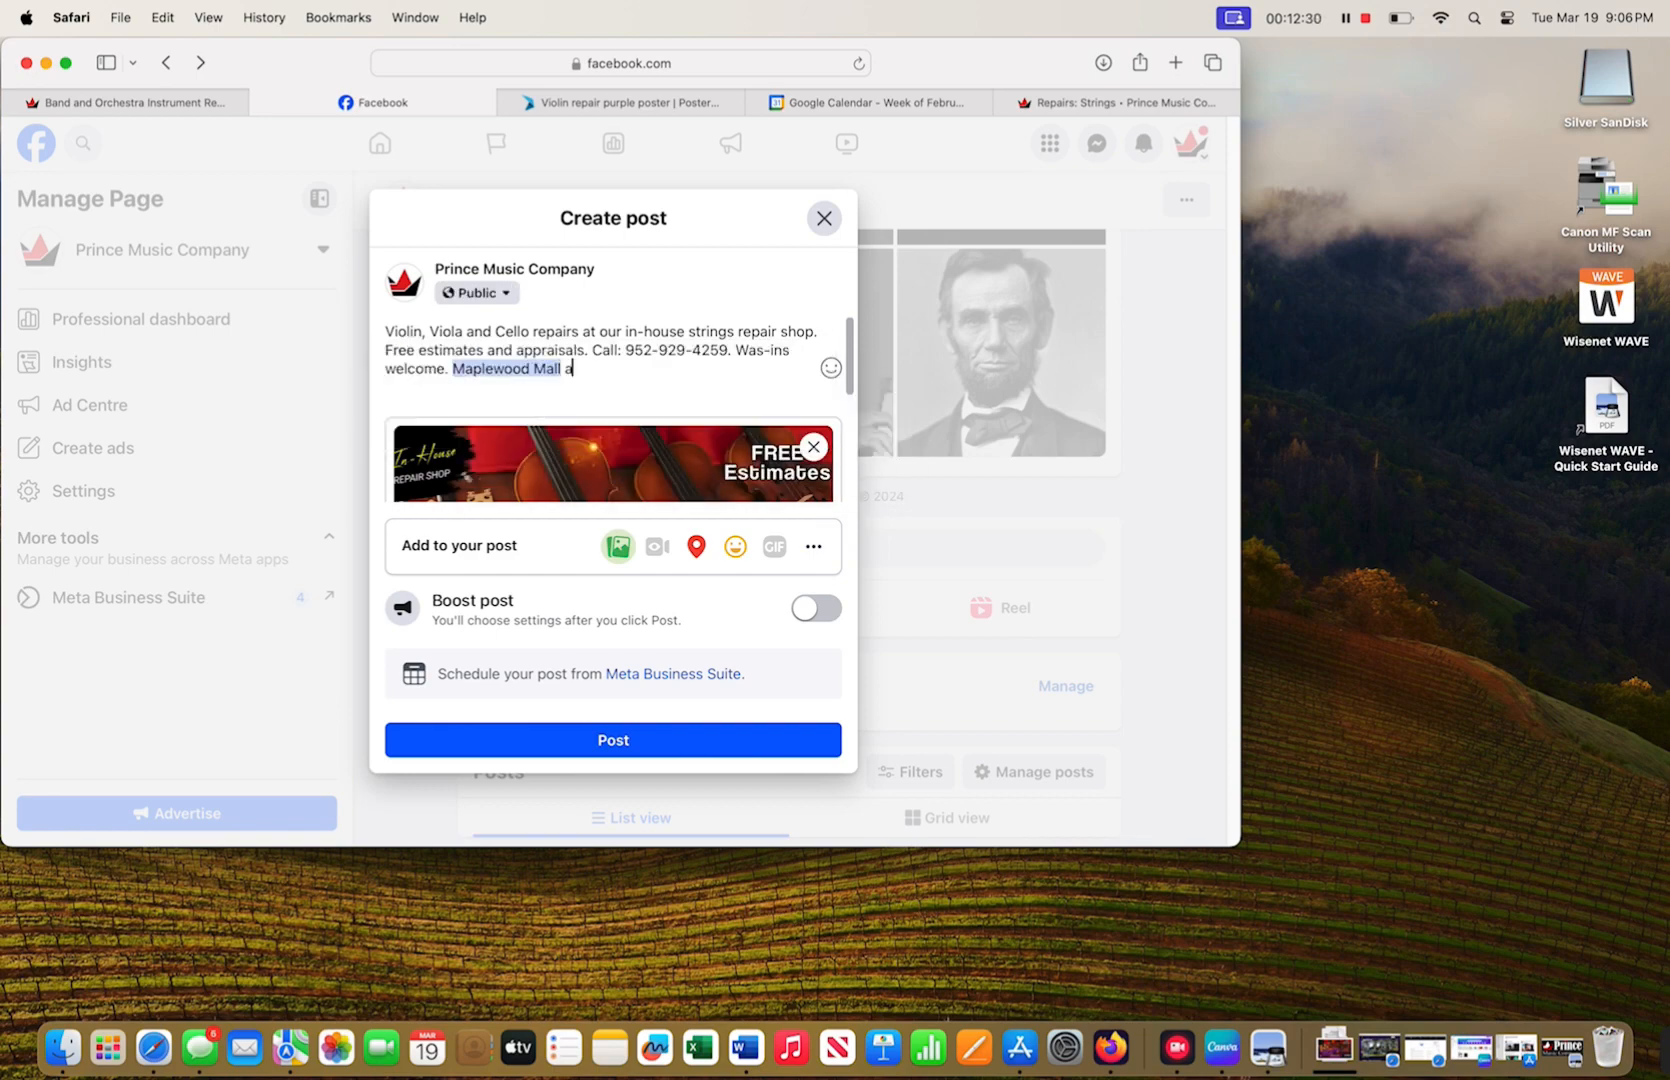
{"action": "type", "text": "nd Mall"}
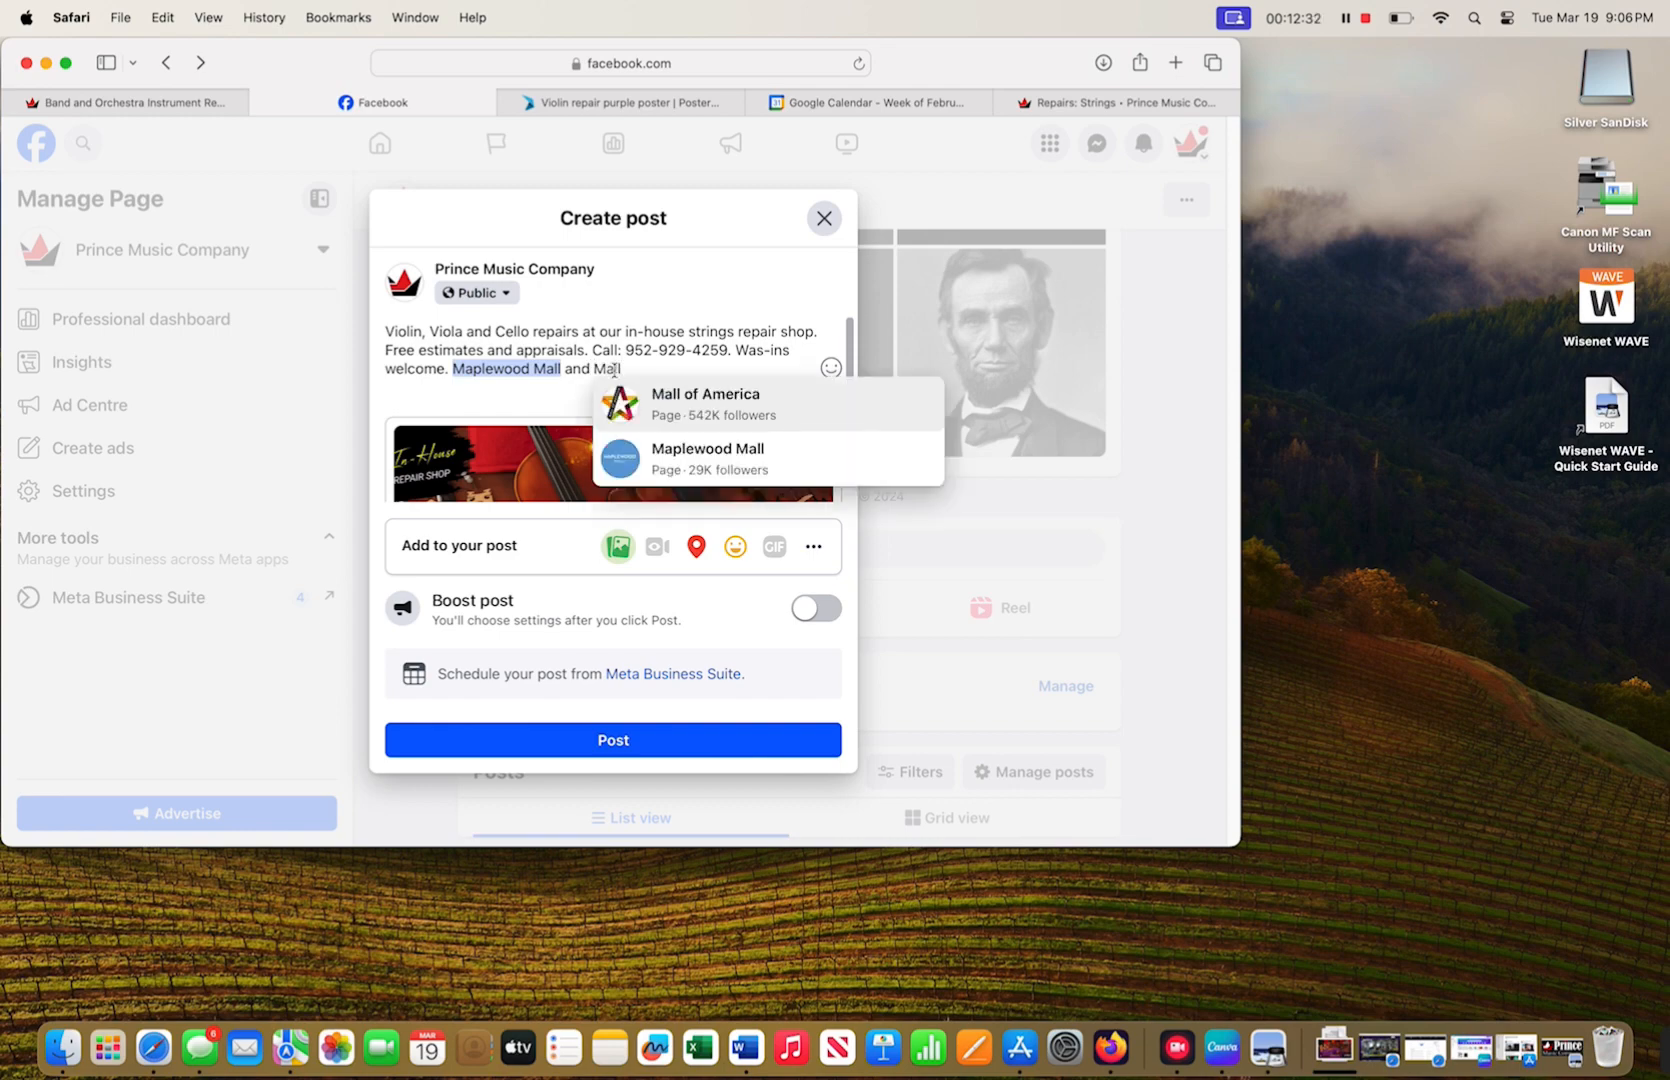
{"action": "left_click", "coordinate": [638, 408]}
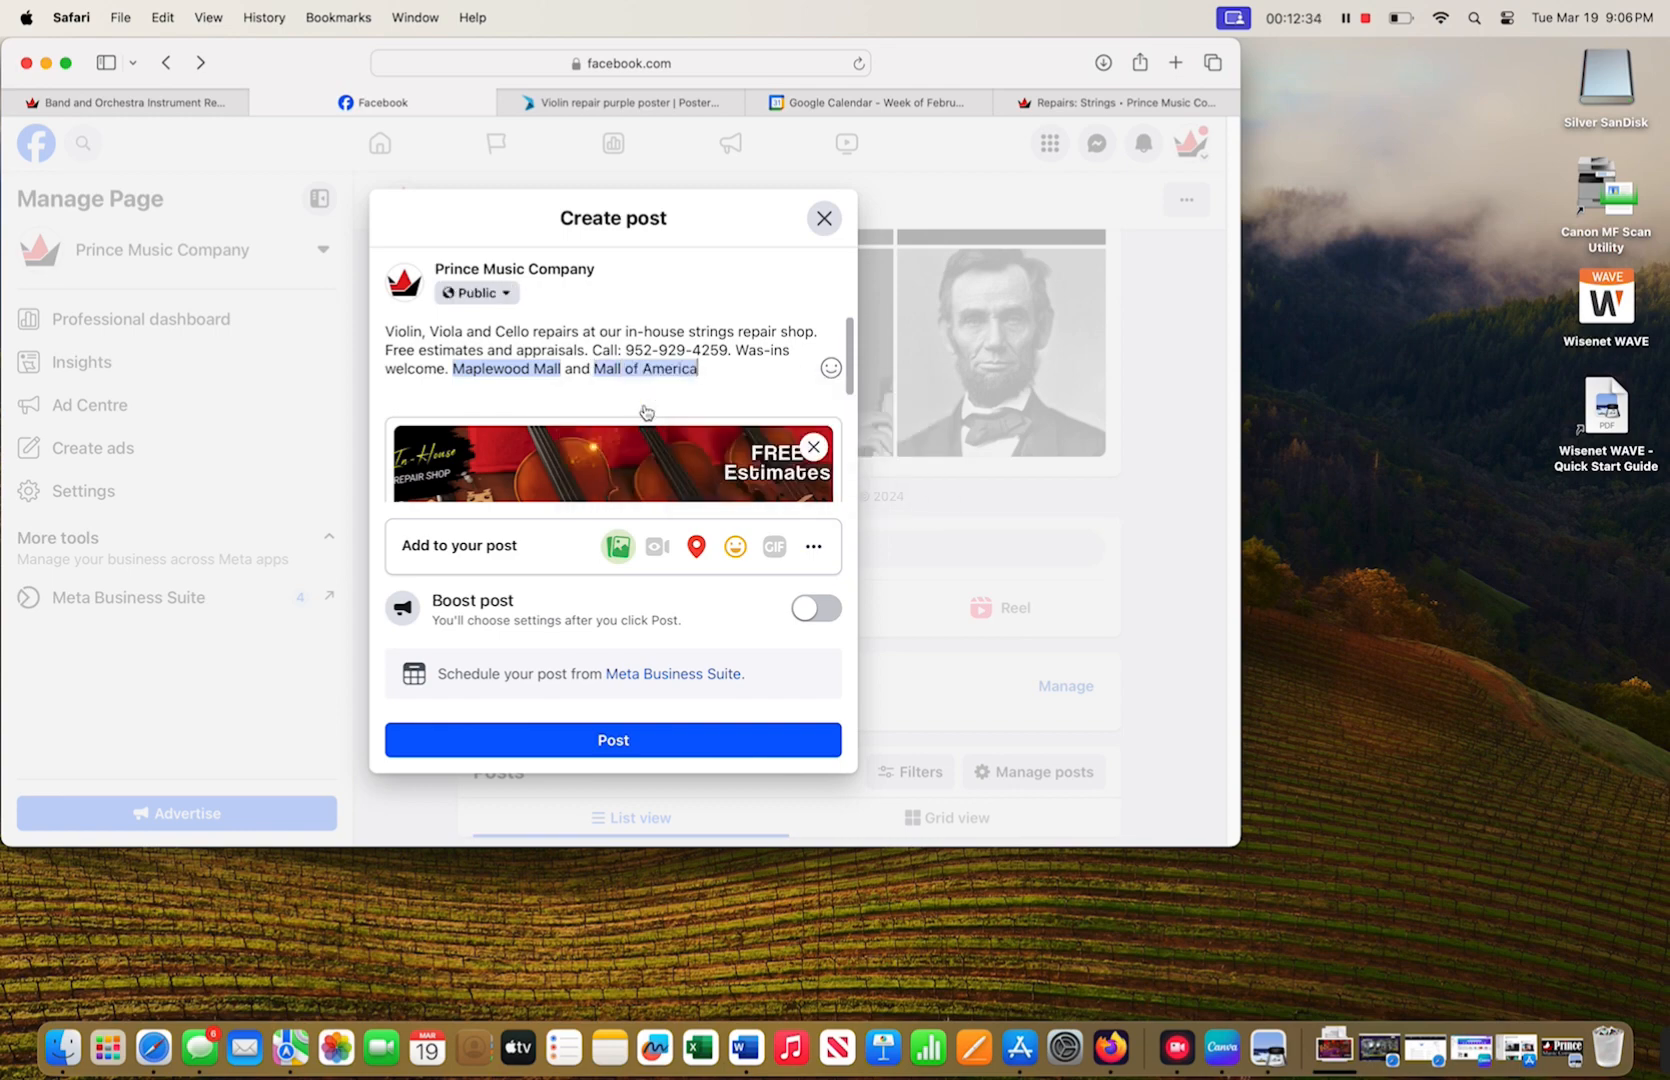
- Correct 'Was-ins' to 'Walk-ins' and submit the post
{"action": "left_click", "coordinate": [765, 351]}
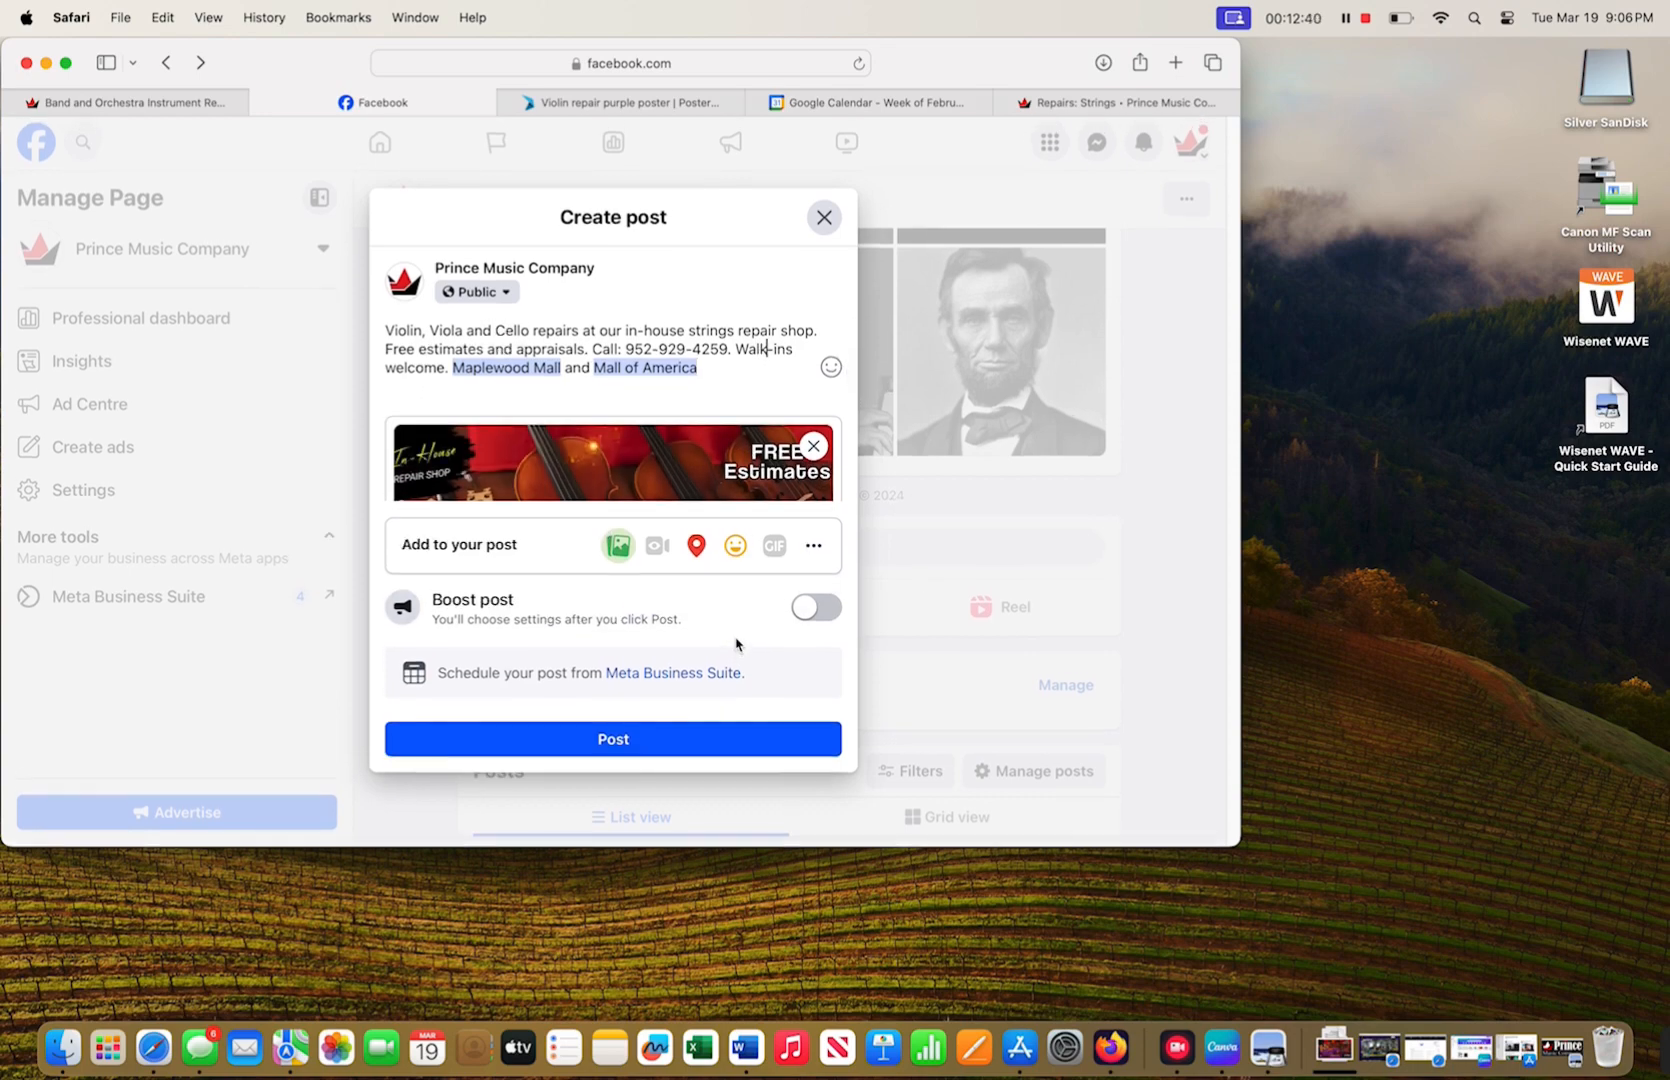
{"action": "mouse_move", "coordinate": [716, 448]}
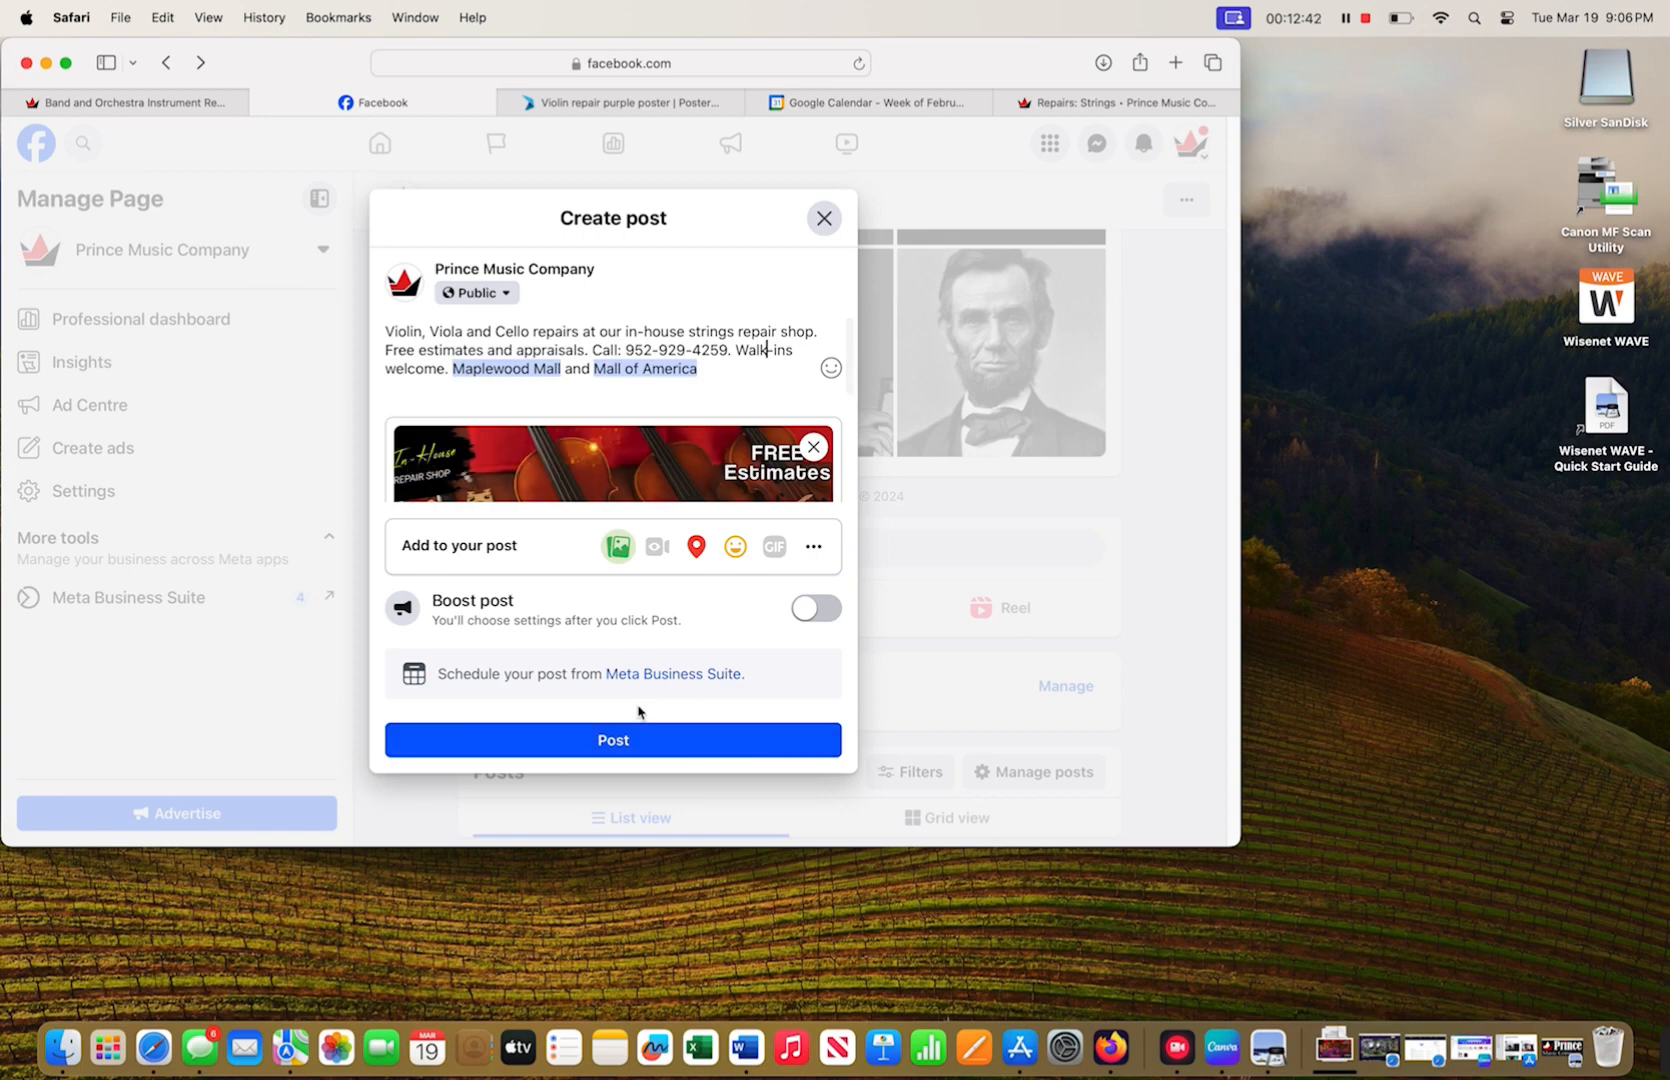
{"action": "left_click", "coordinate": [624, 740]}
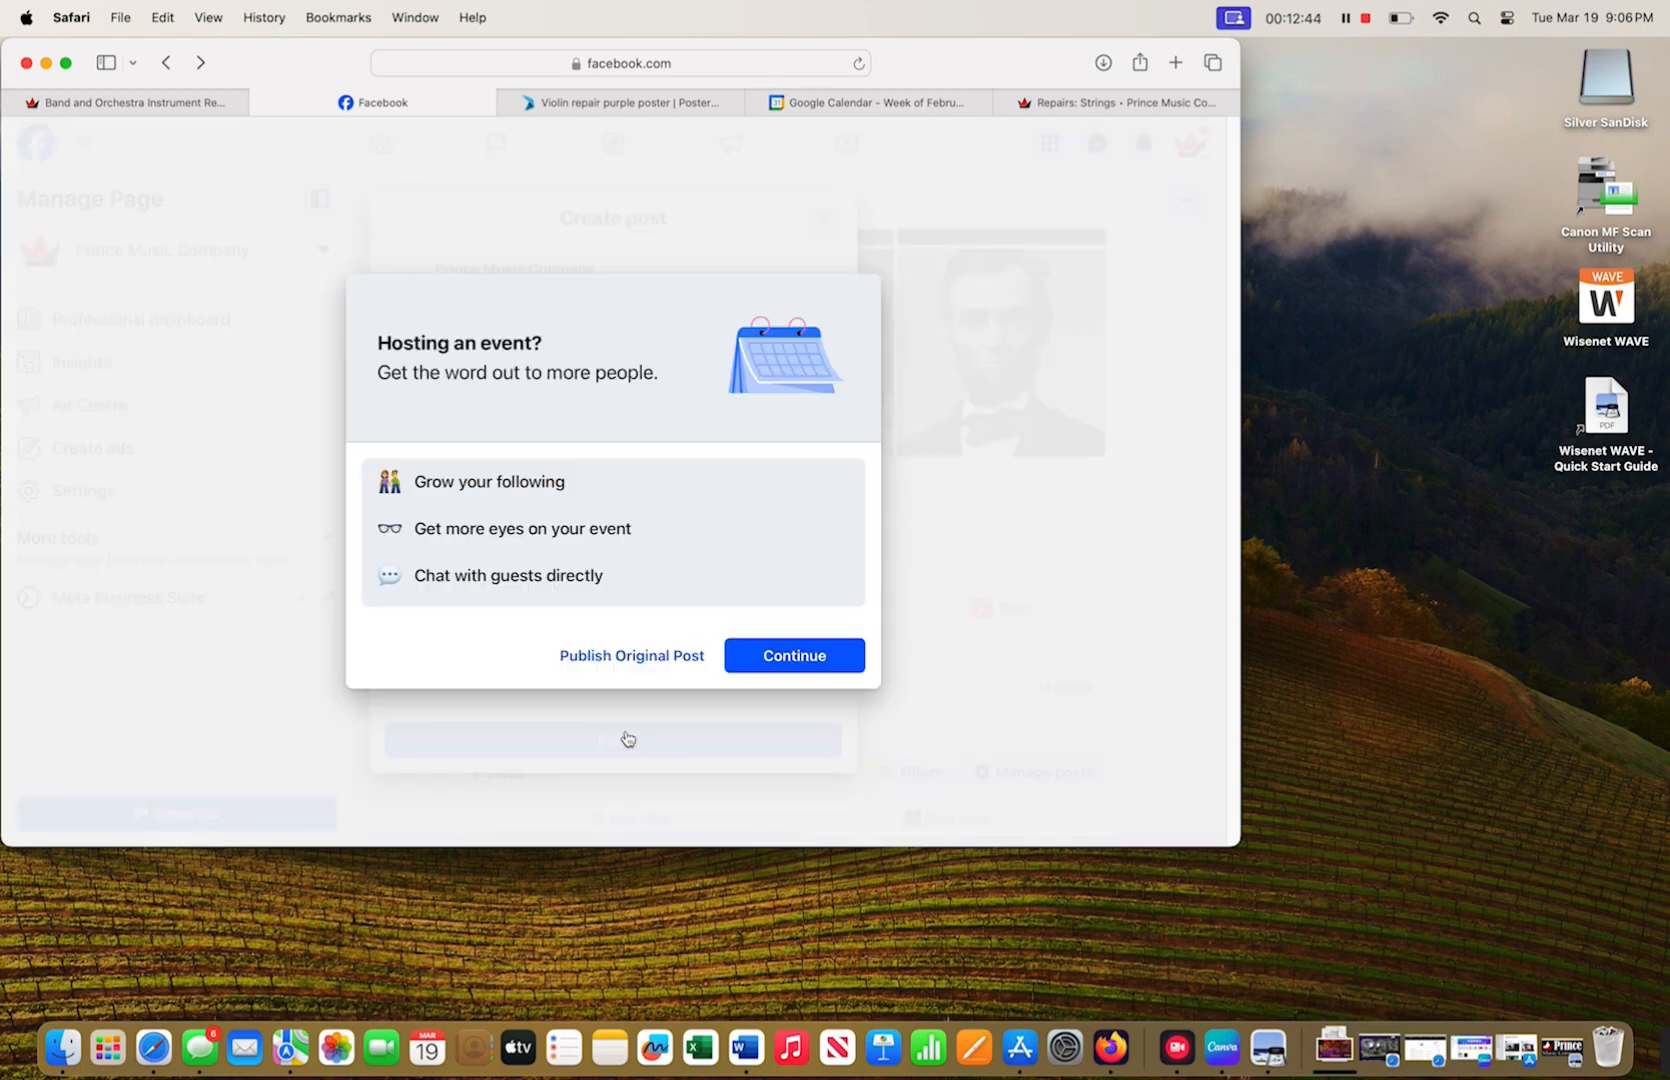
- Publish as the original post rather than an event, dismiss product tagging, and review the new post
{"action": "left_click", "coordinate": [620, 657]}
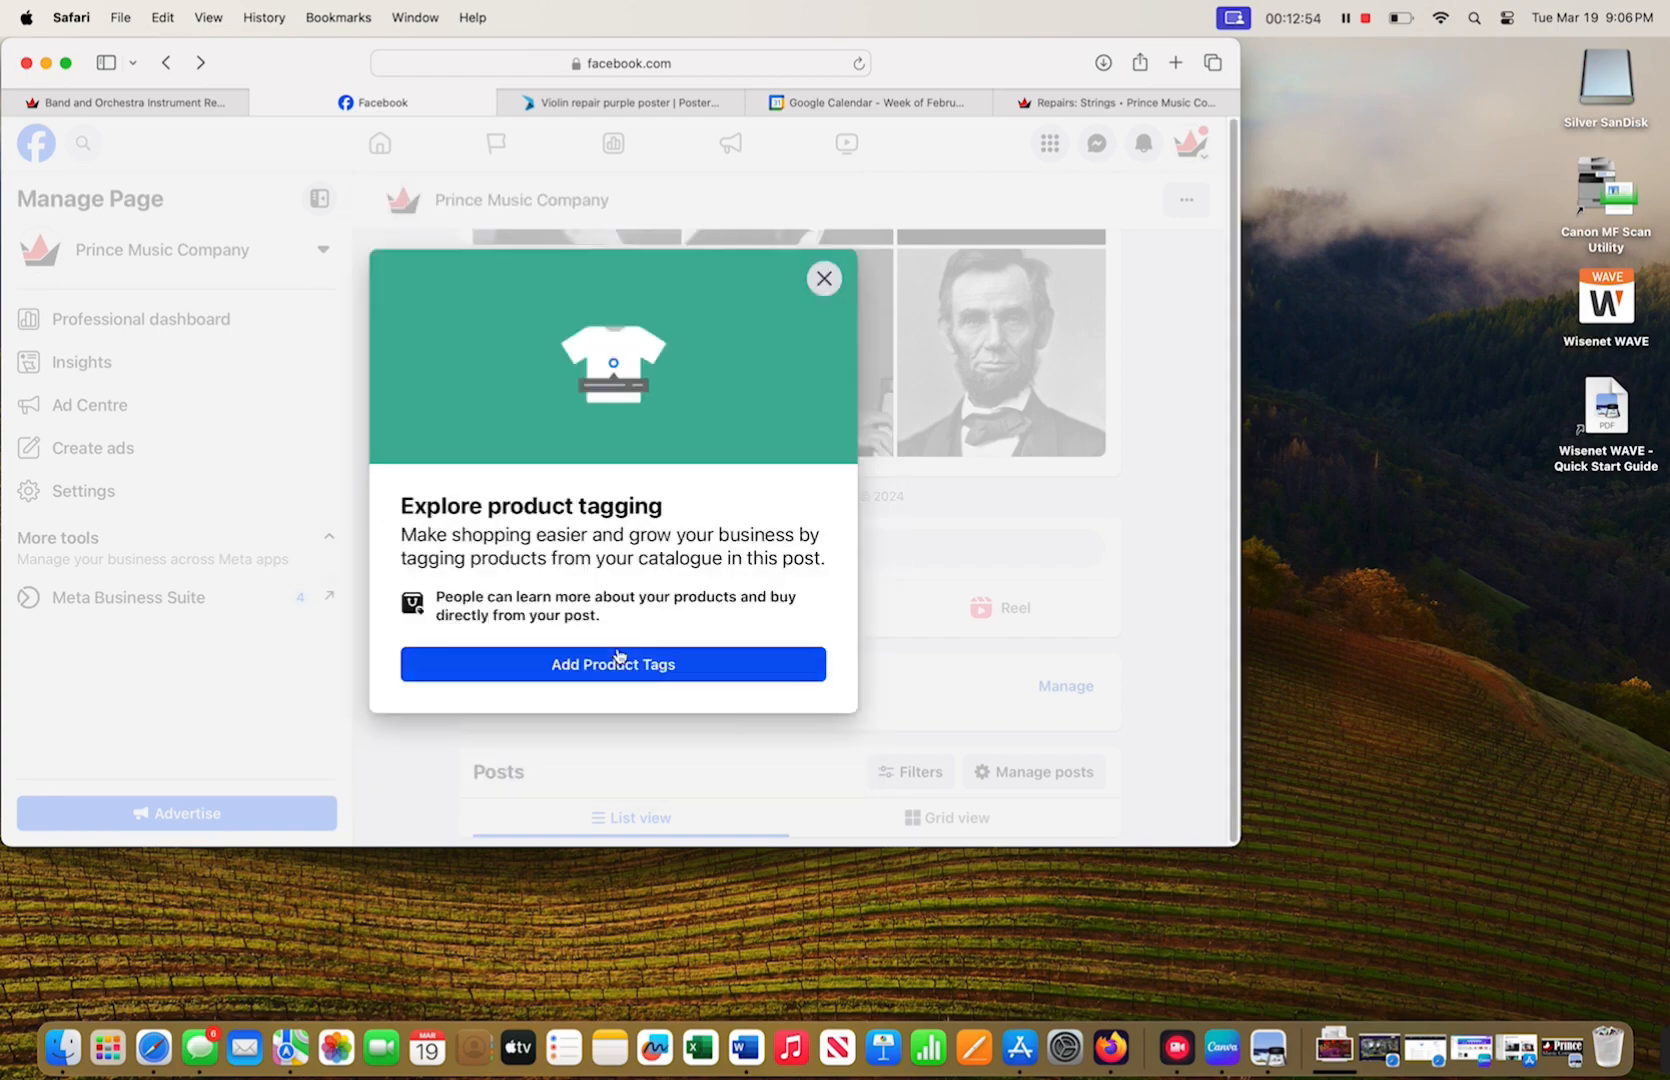
{"action": "left_click", "coordinate": [825, 280]}
{"action": "scroll", "coordinate": [878, 564], "scroll_direction": "down", "scroll_amount": 5}
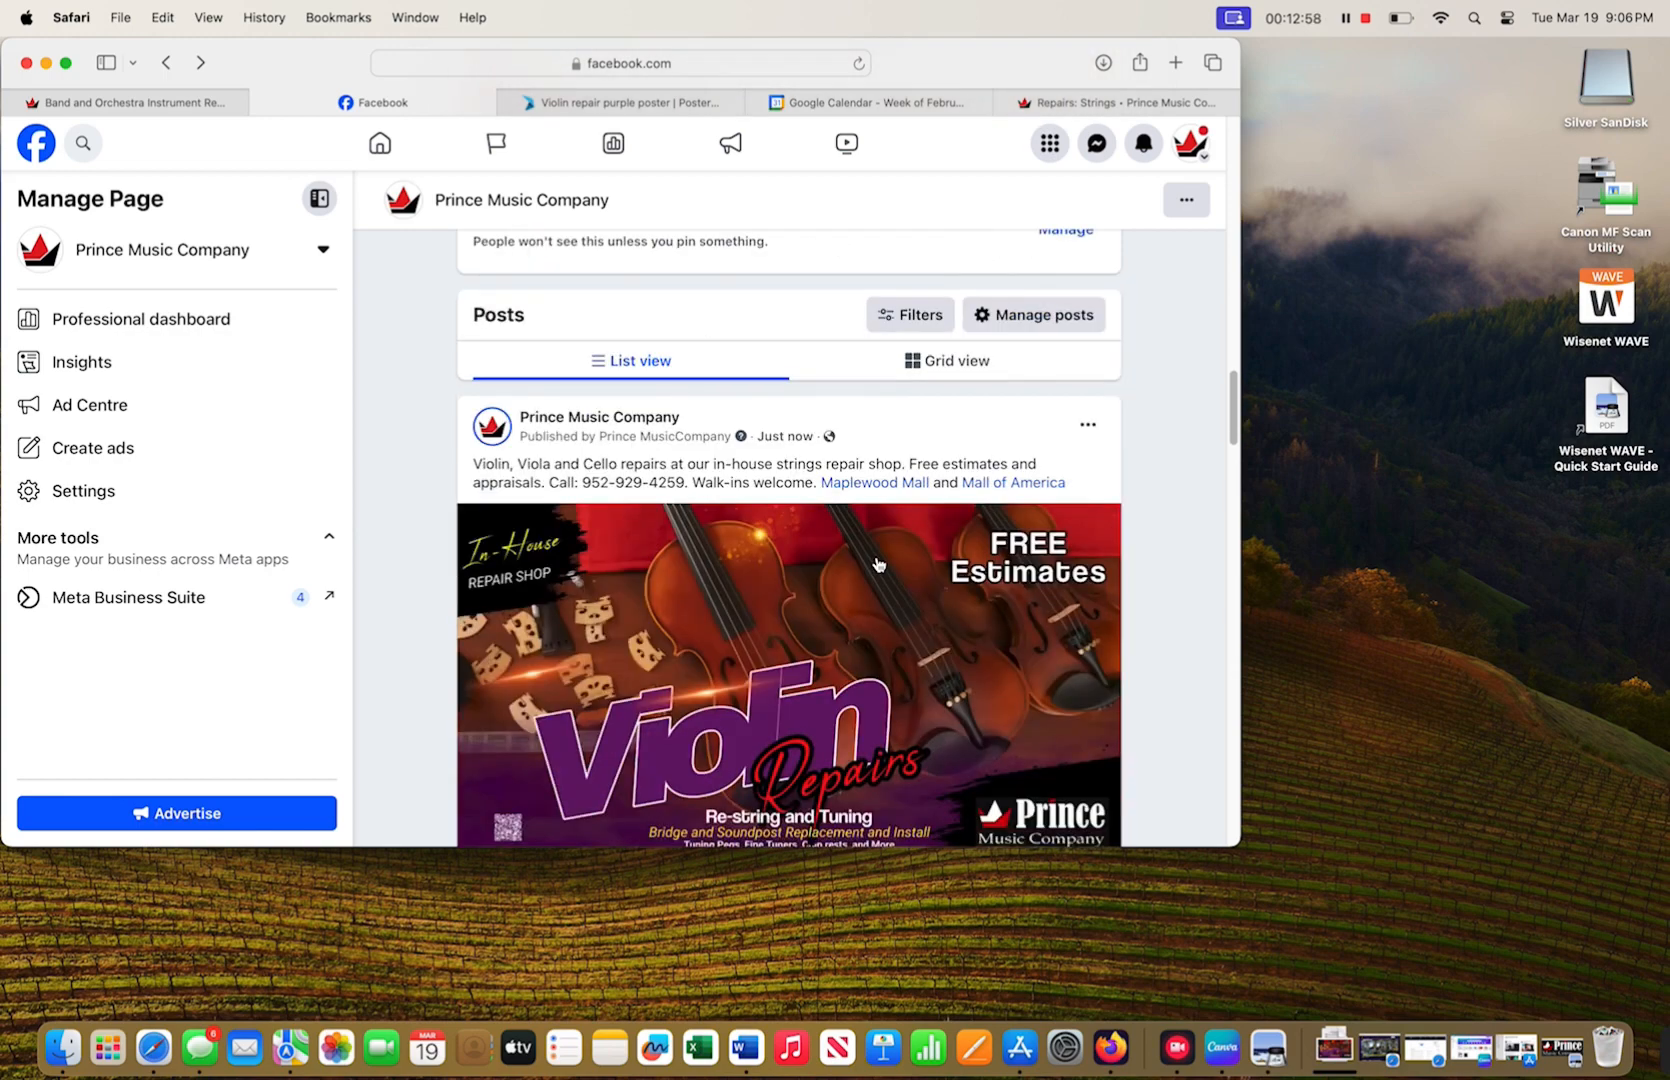
{"action": "scroll", "coordinate": [878, 564], "scroll_direction": "down", "scroll_amount": 3}
{"action": "scroll", "coordinate": [878, 564], "scroll_direction": "up", "scroll_amount": 2}
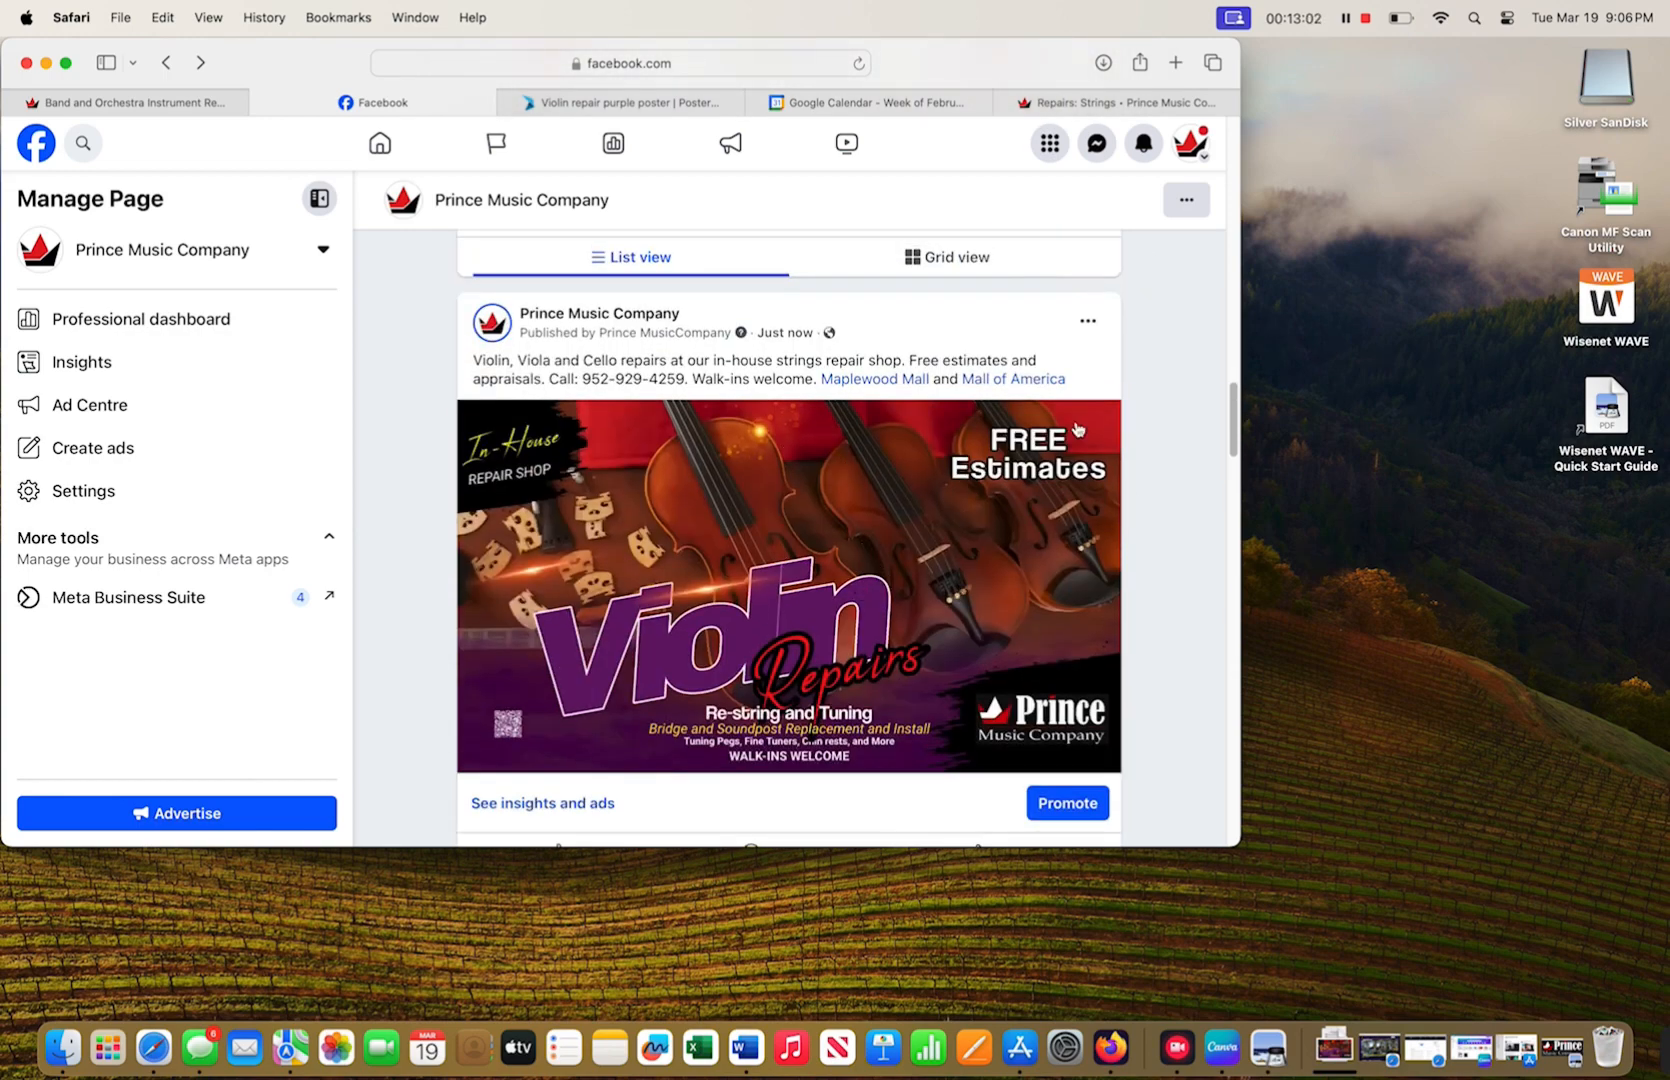
{"action": "scroll", "coordinate": [1190, 507], "scroll_direction": "down", "scroll_amount": 3}
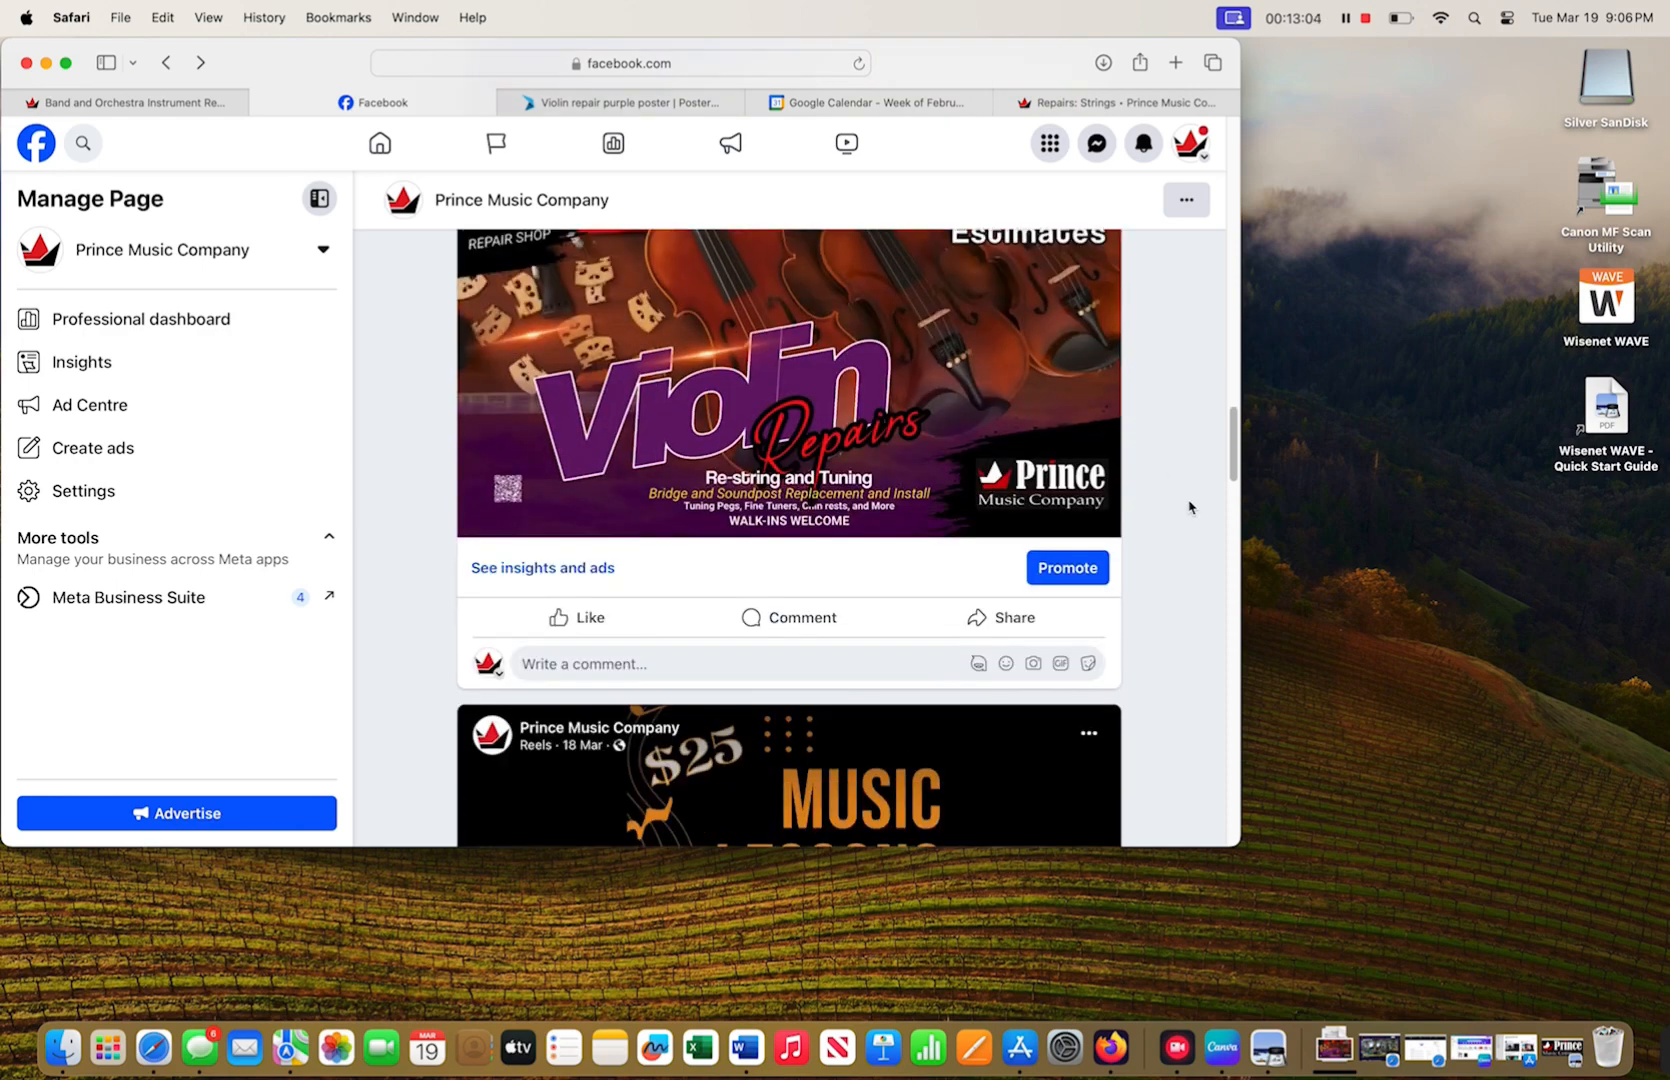
{"action": "scroll", "coordinate": [1190, 507], "scroll_direction": "up", "scroll_amount": 3}
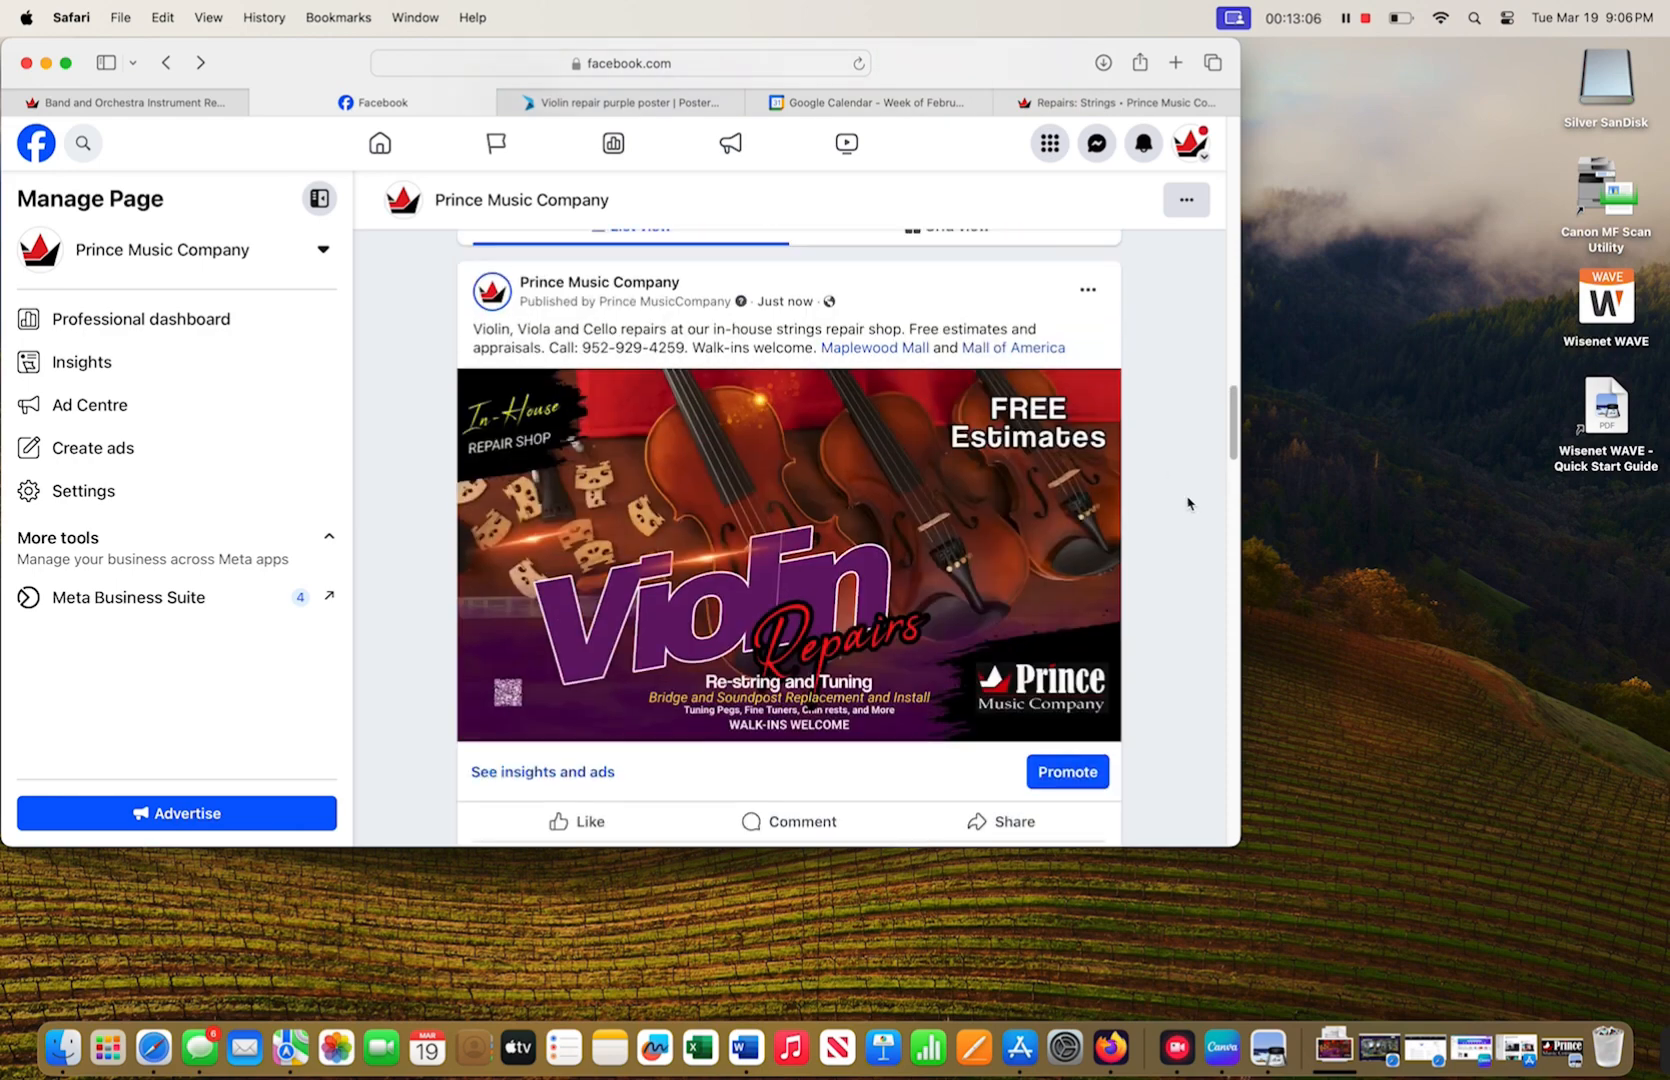